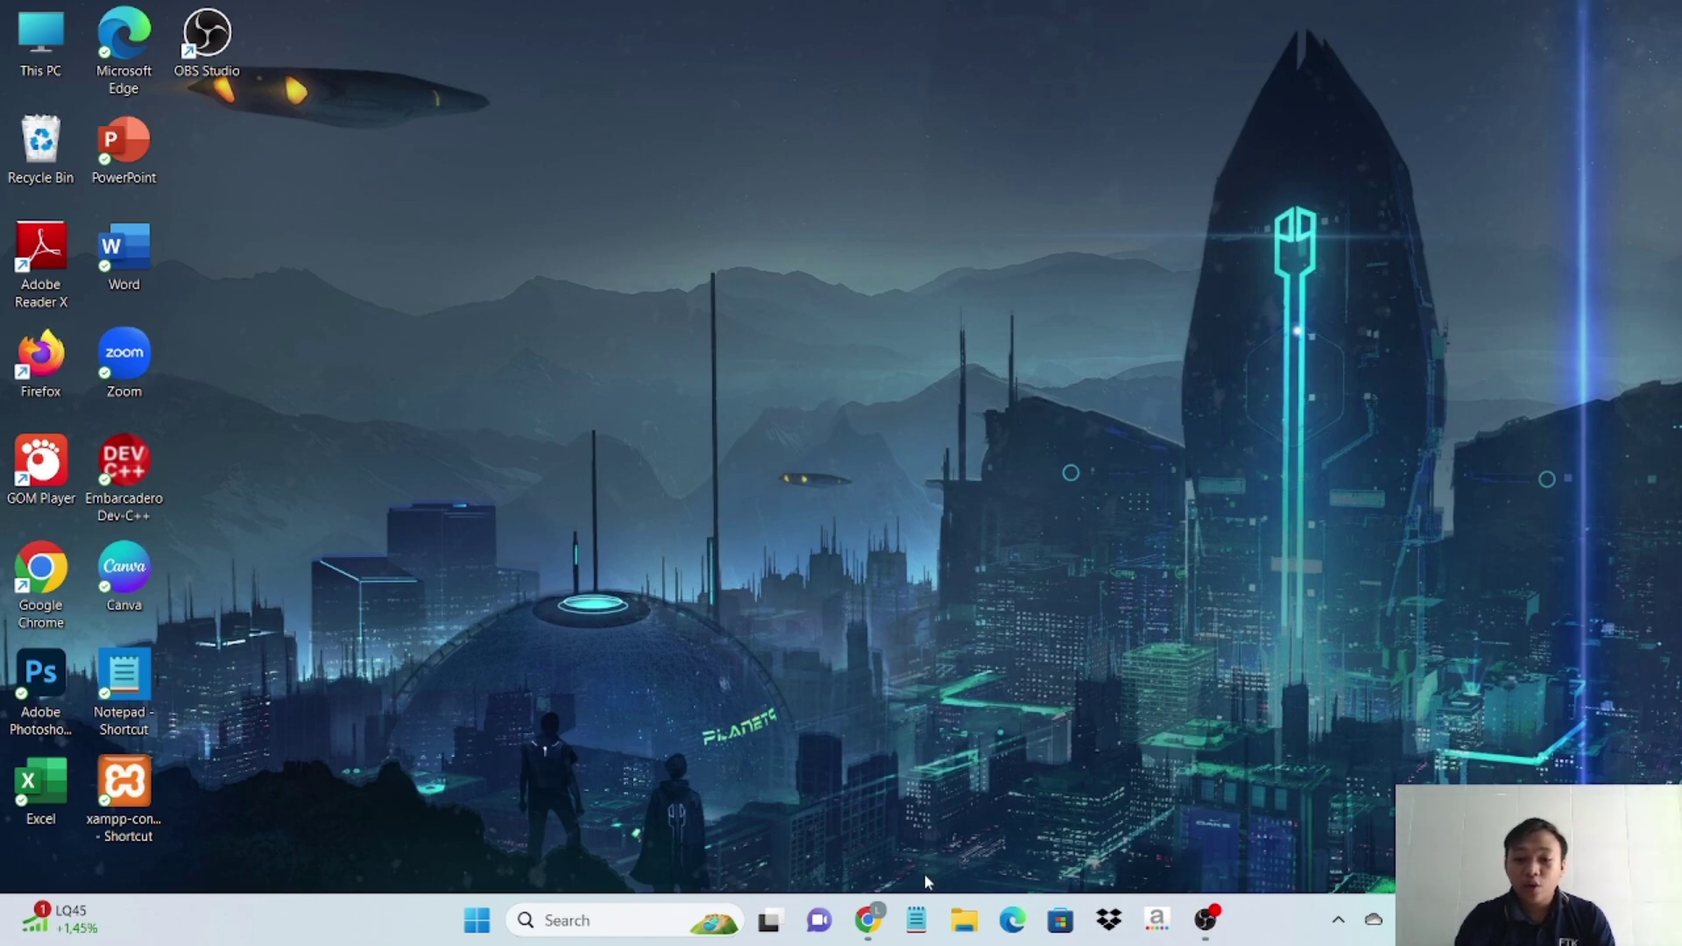
- Open virtualbox.org in Chrome
{"action": "left_click", "coordinate": [869, 919]}
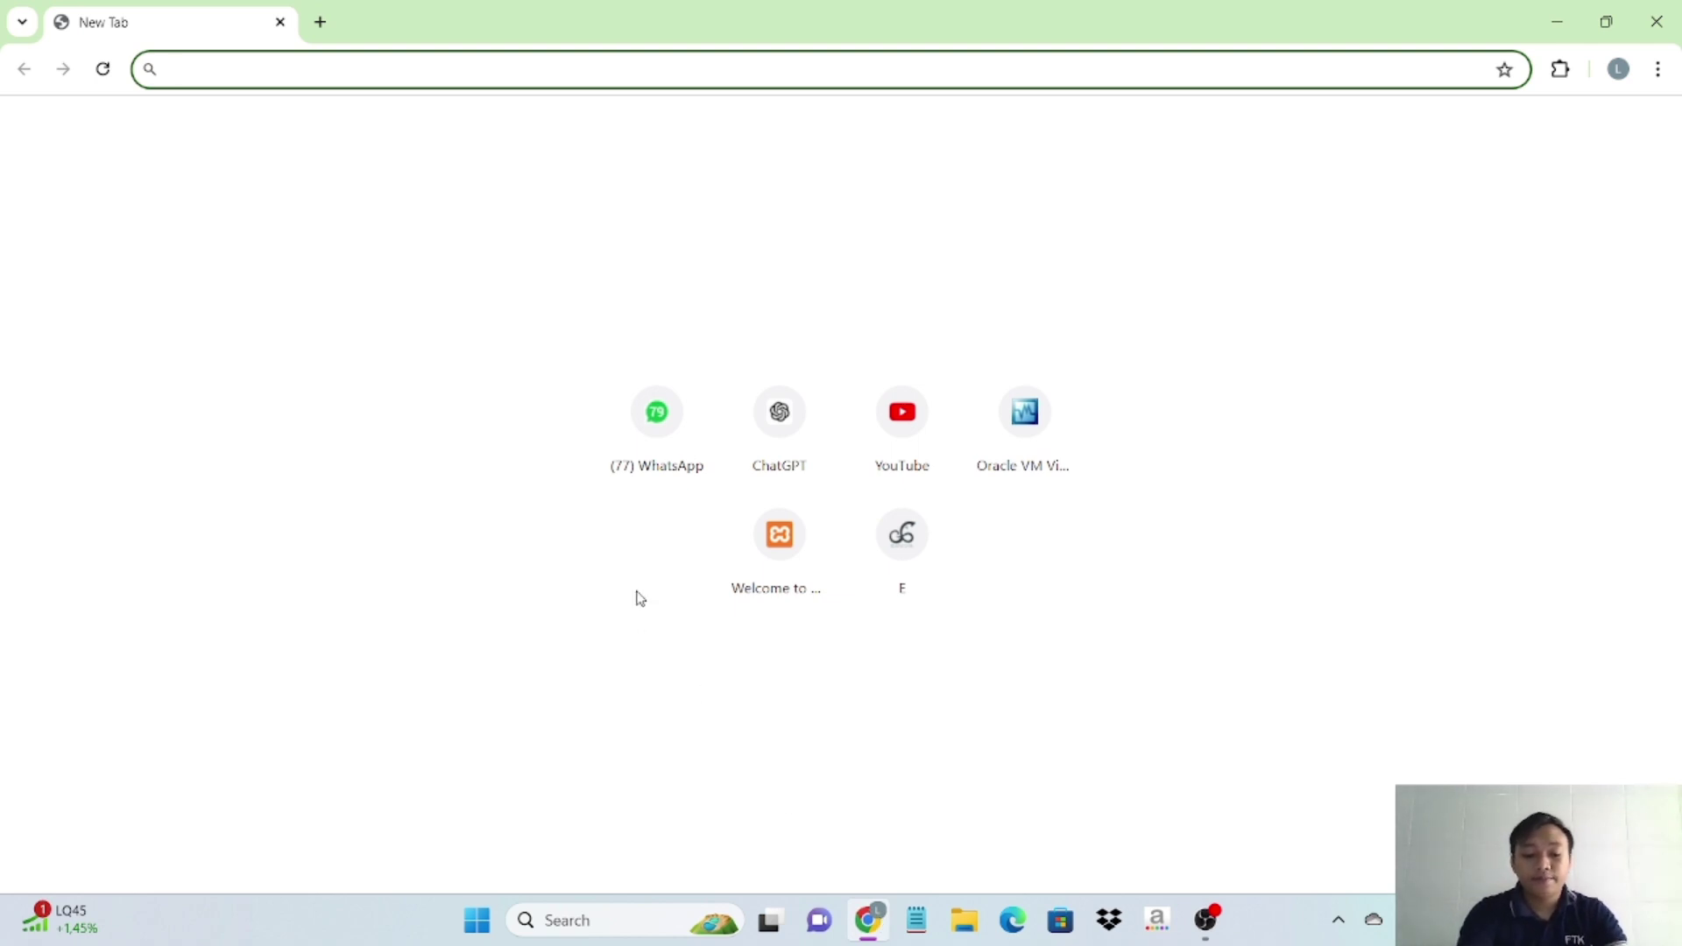
{"action": "type", "text": "virtua"}
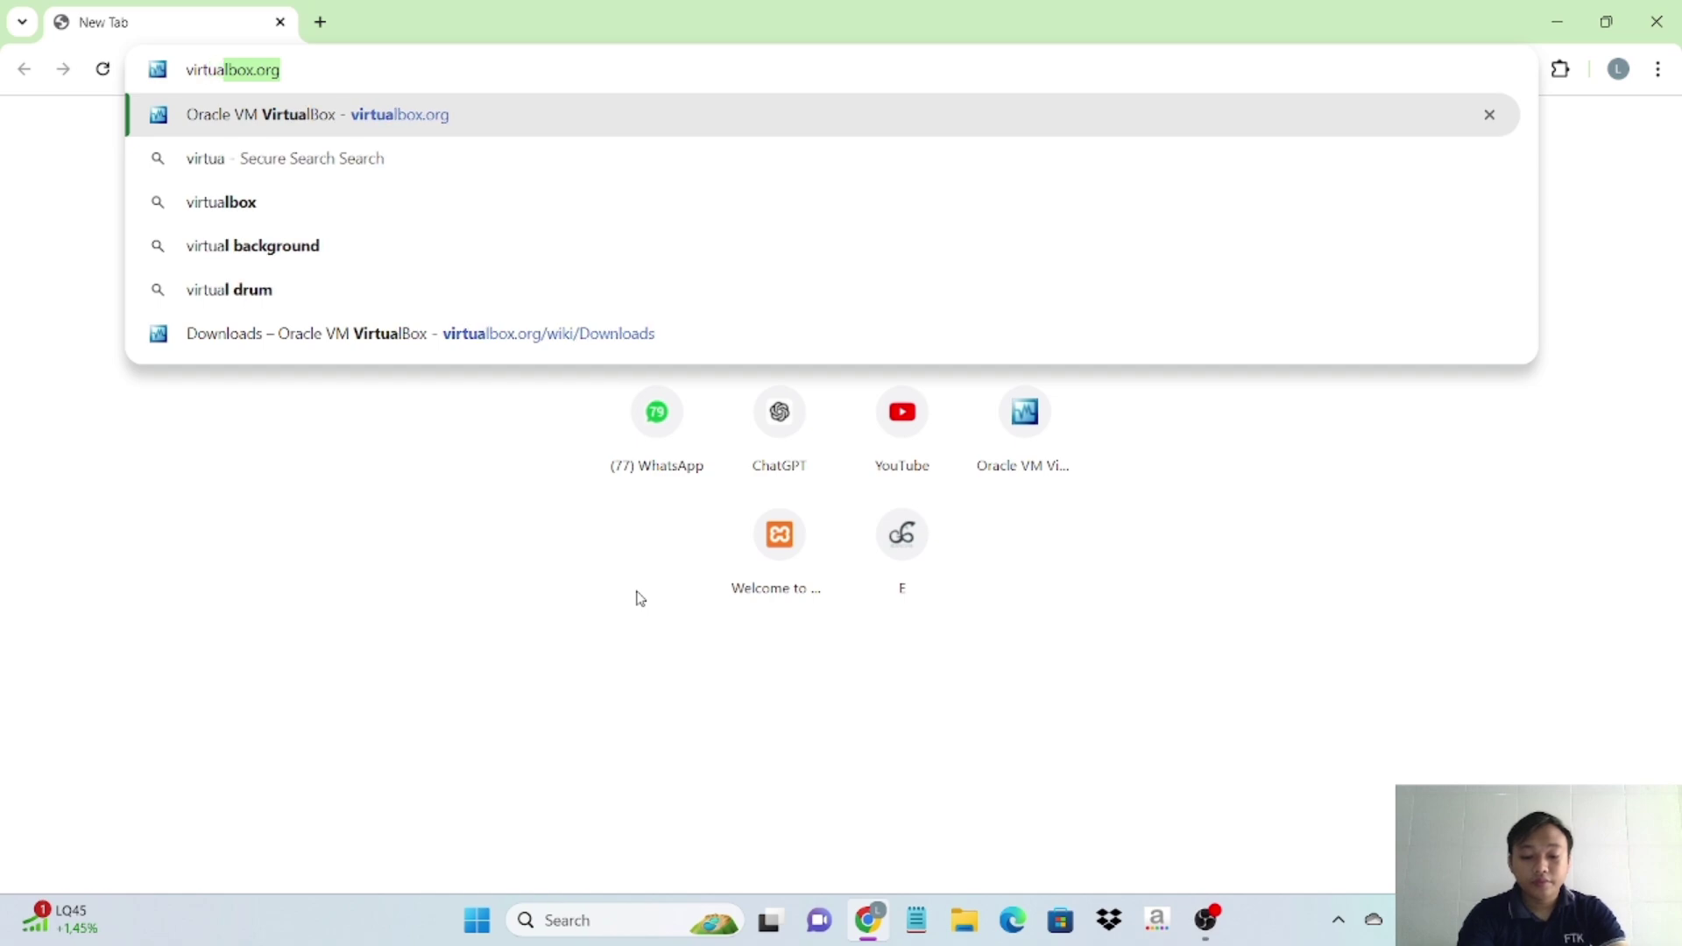
{"action": "type", "text": "lbox"}
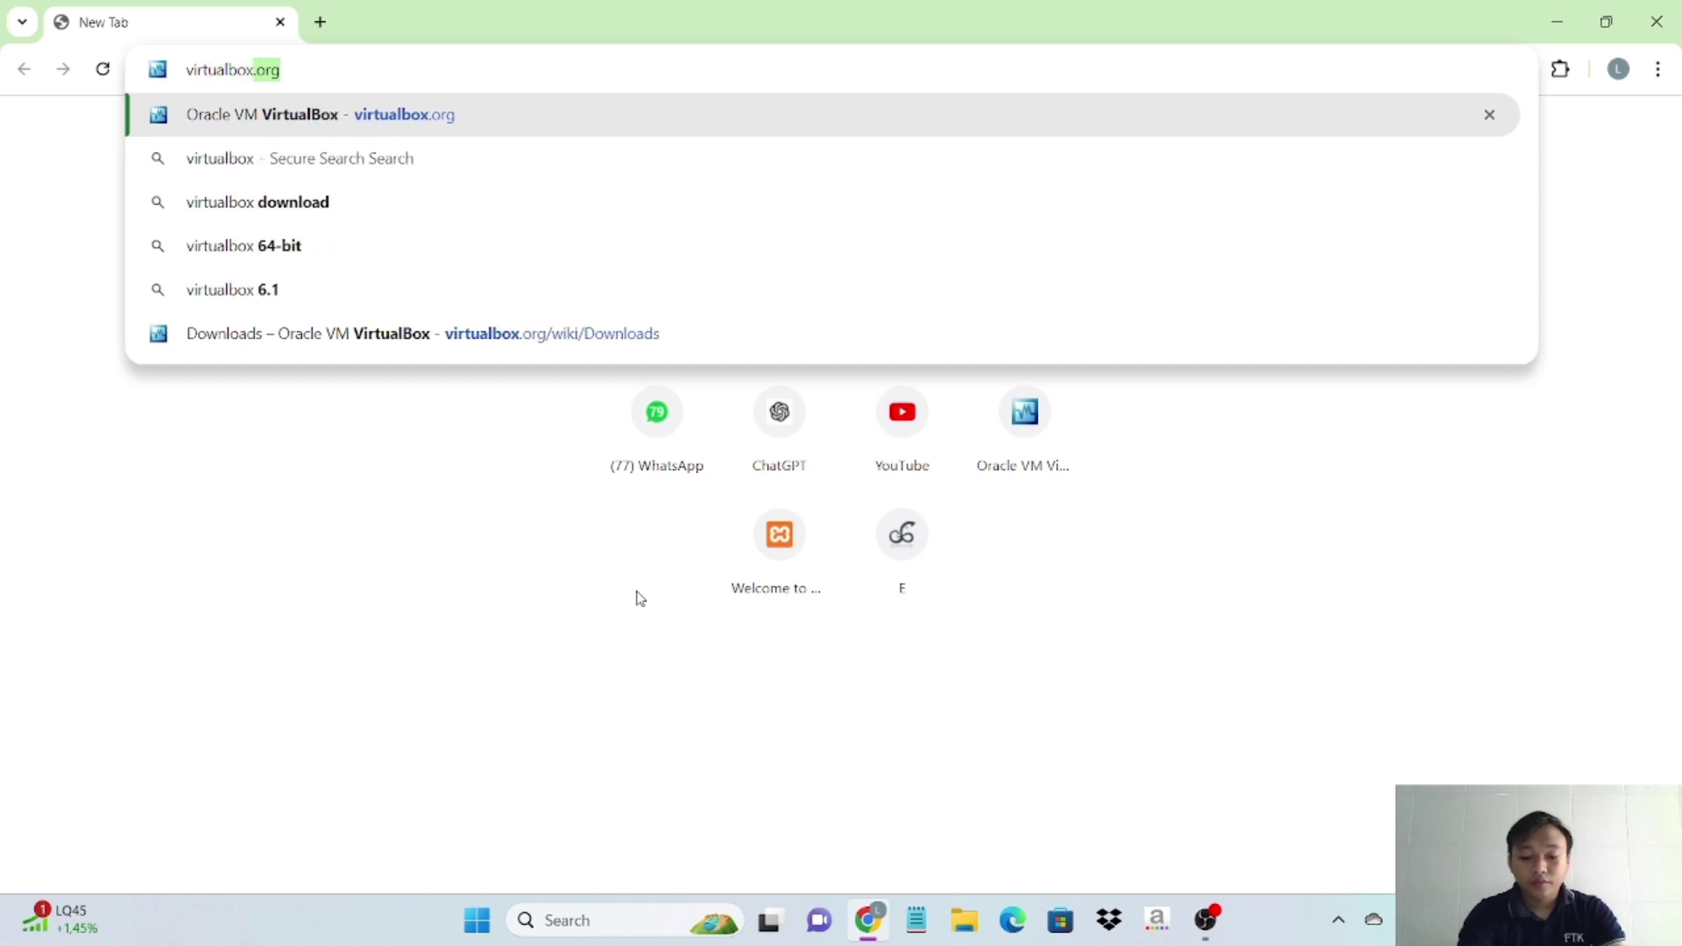
{"action": "type", "text": ".org"}
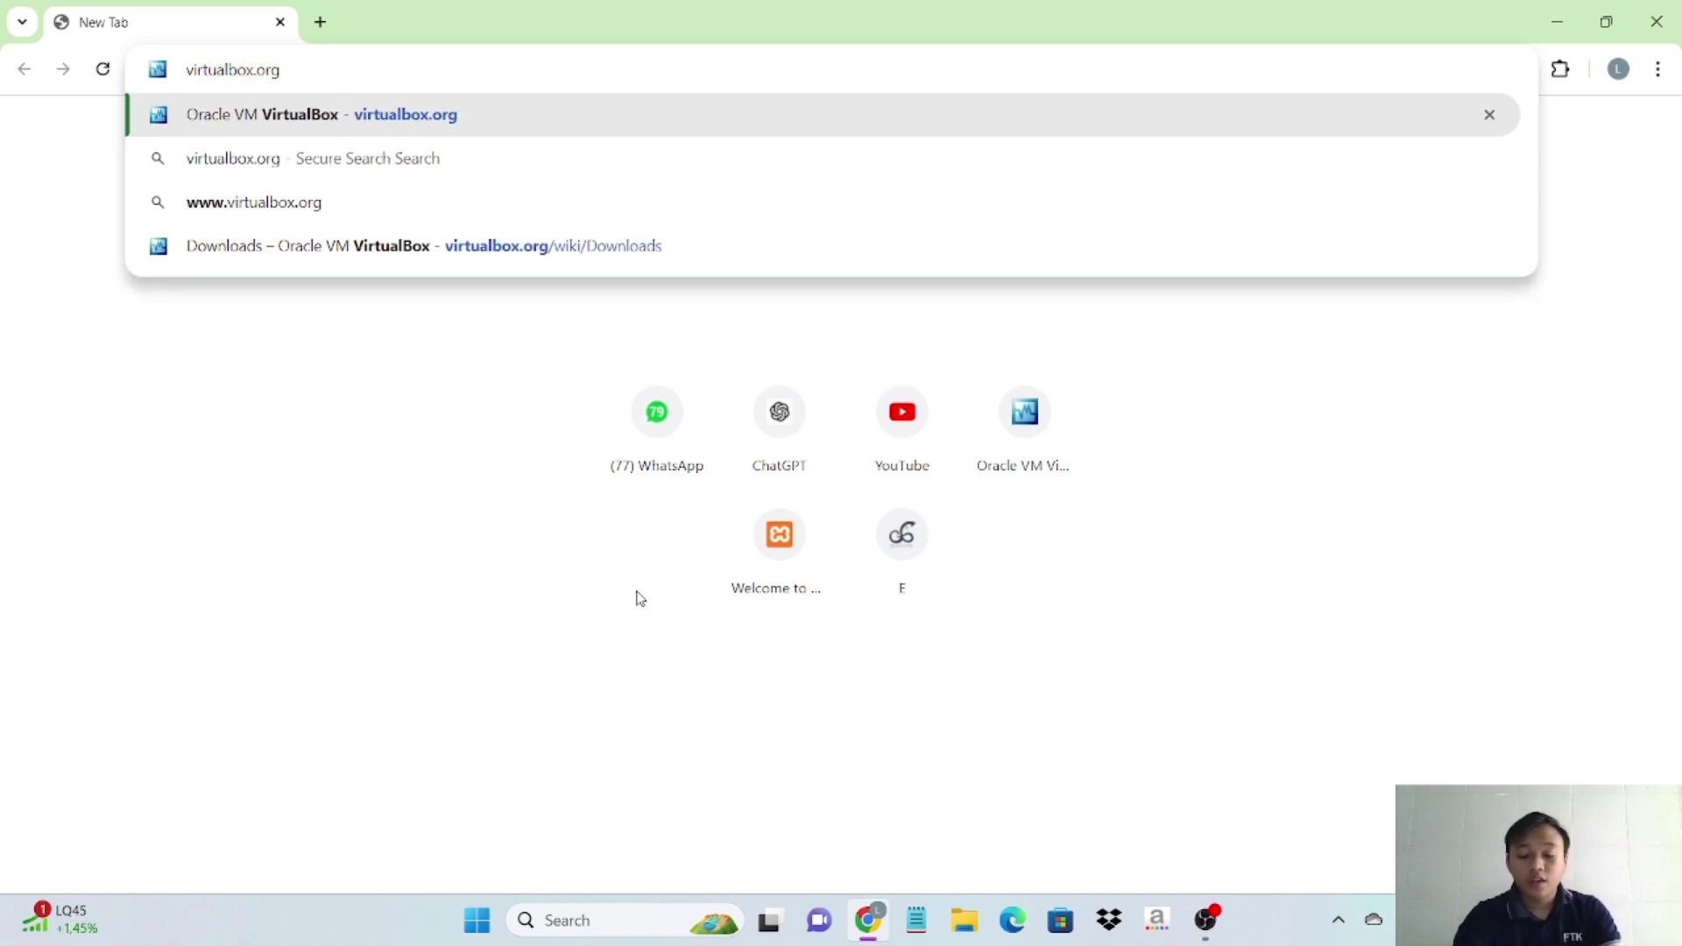
{"action": "key", "text": "Return"}
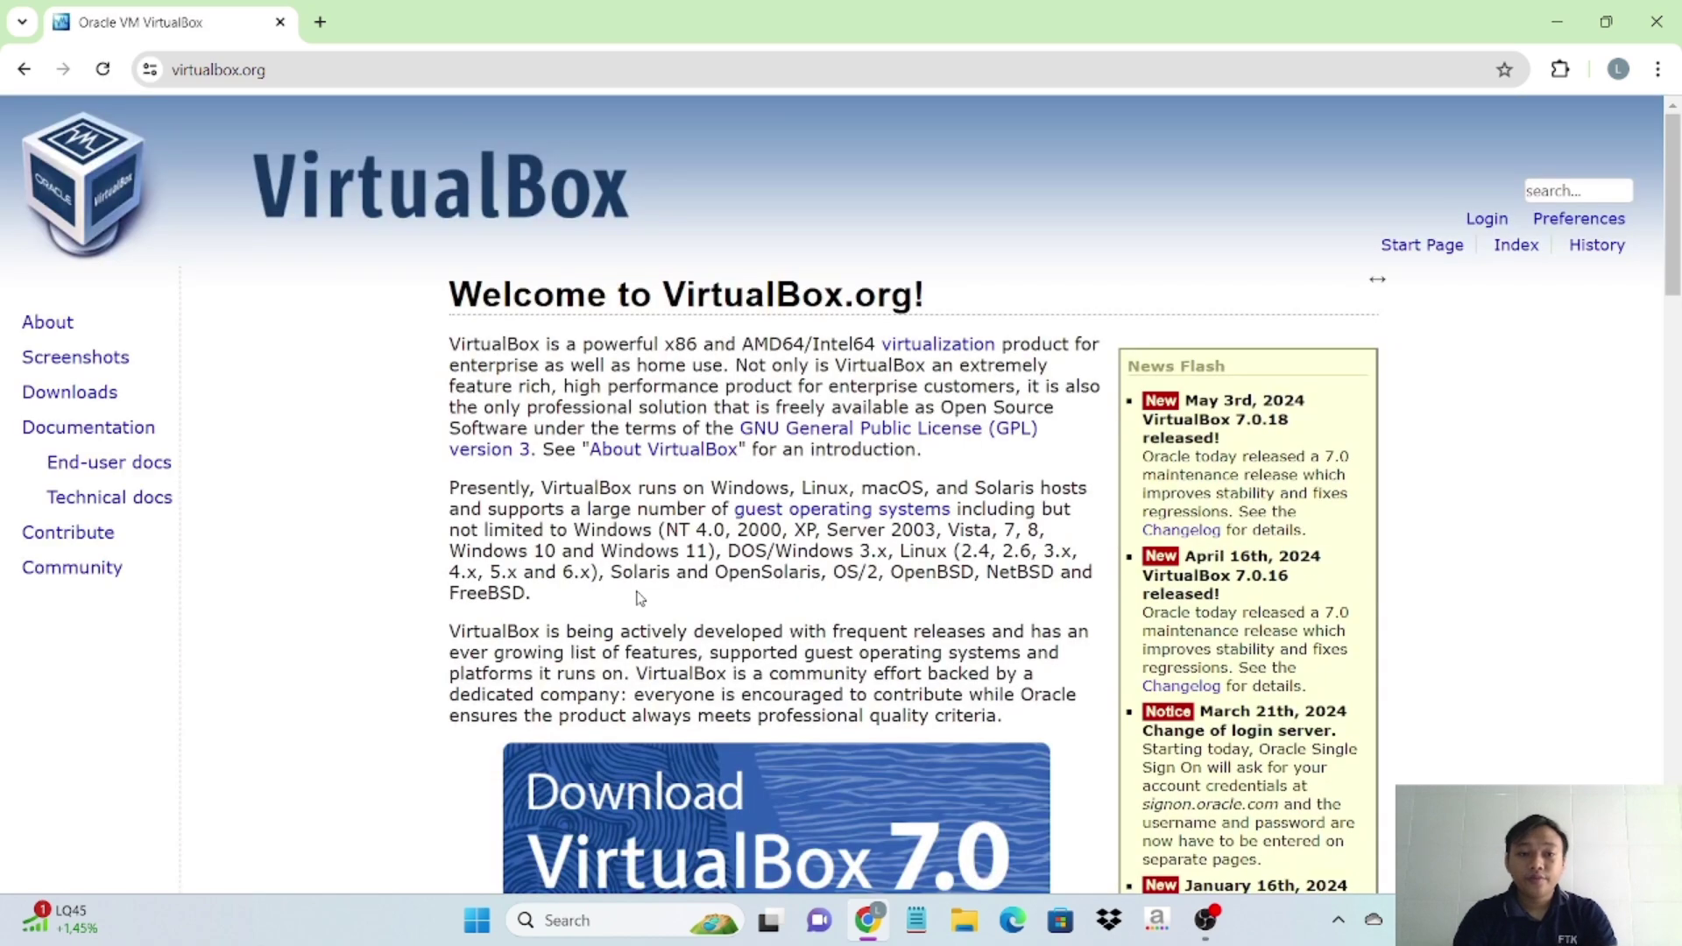
{"action": "scroll", "coordinate": [665, 605], "scroll_direction": "down", "scroll_amount": 3}
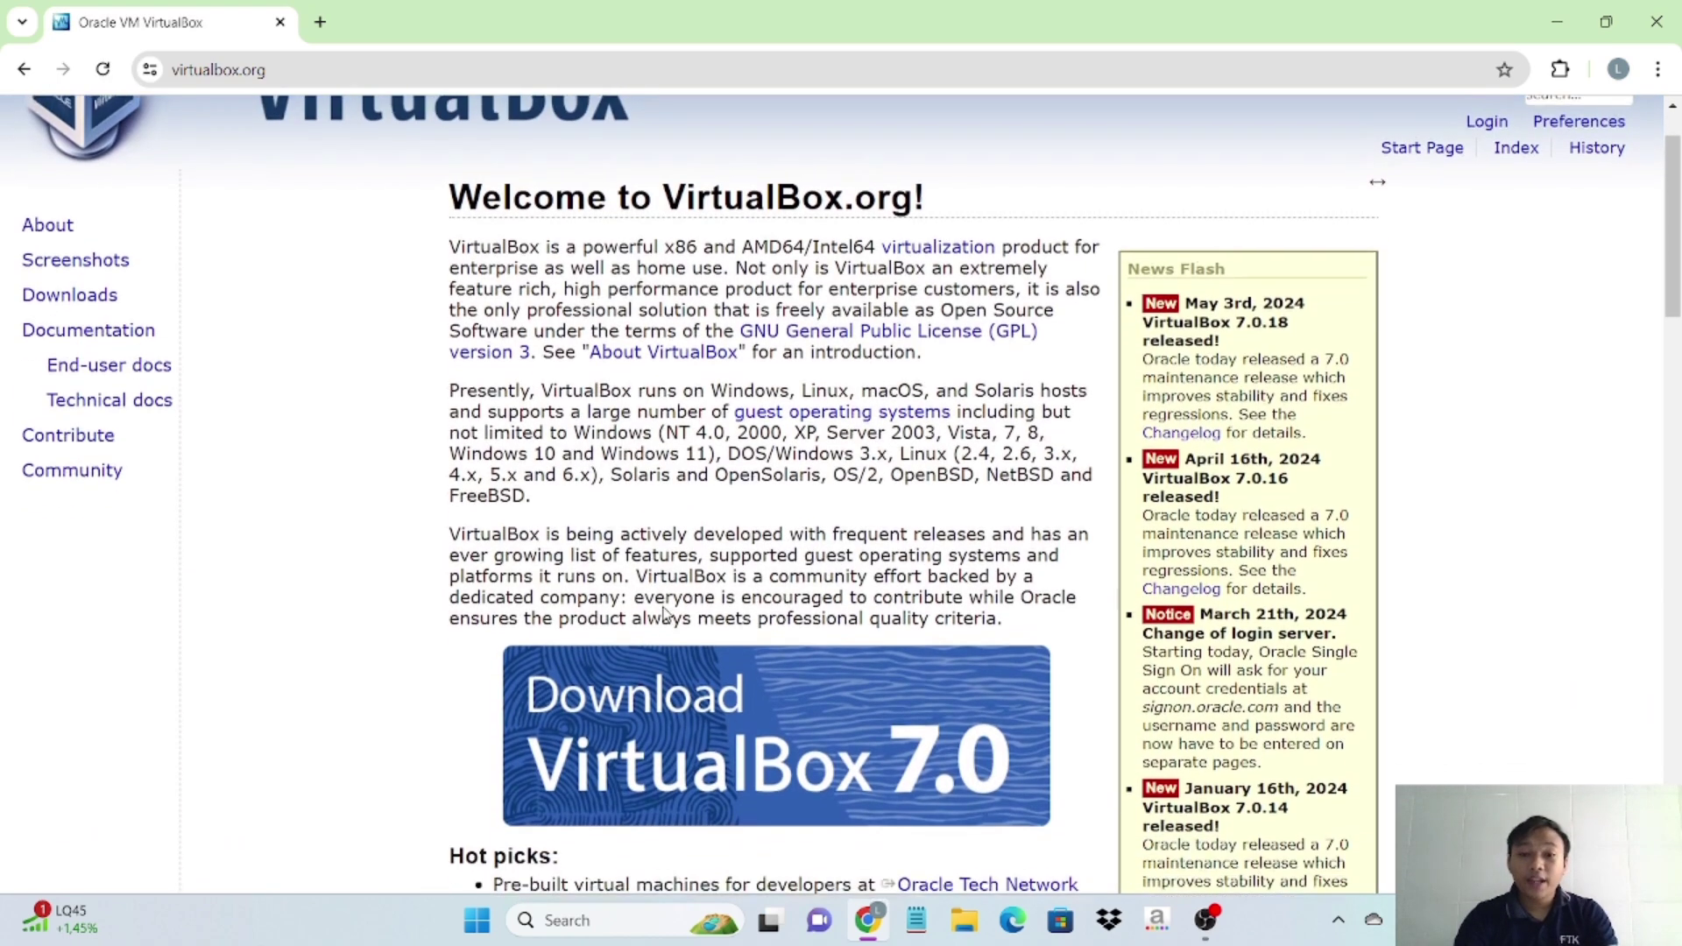
{"action": "scroll", "coordinate": [665, 605], "scroll_direction": "down", "scroll_amount": 1}
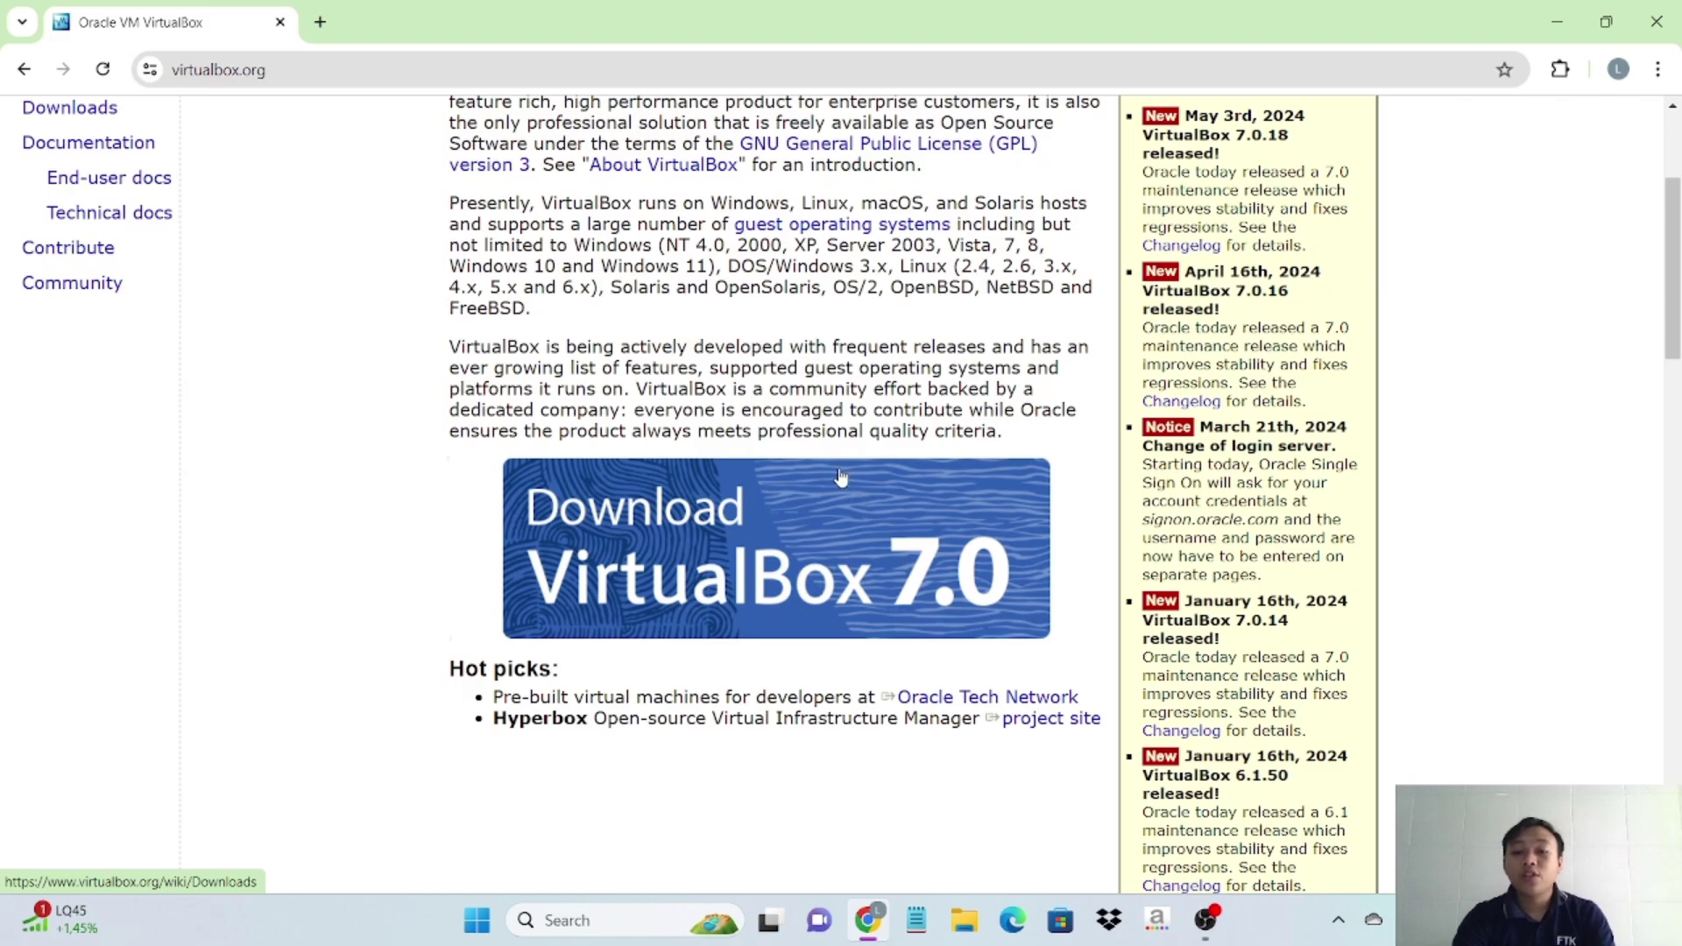
- Download the VirtualBox 7.0 installer for Windows hosts
{"action": "left_click", "coordinate": [808, 553]}
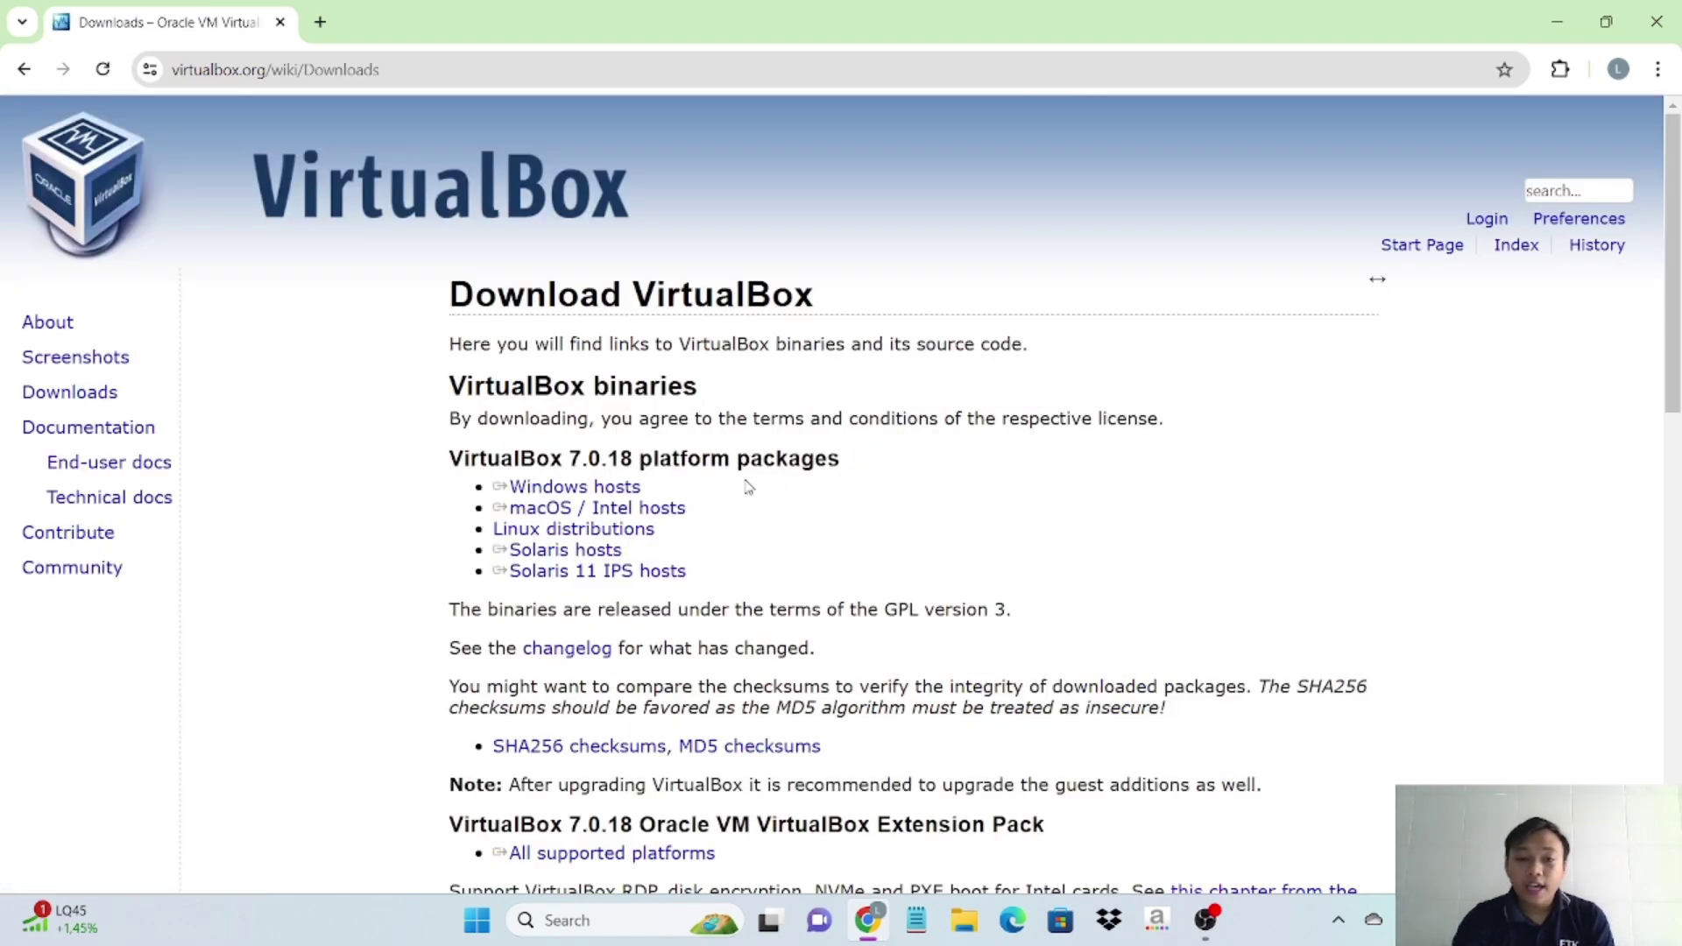
{"action": "left_click", "coordinate": [574, 487]}
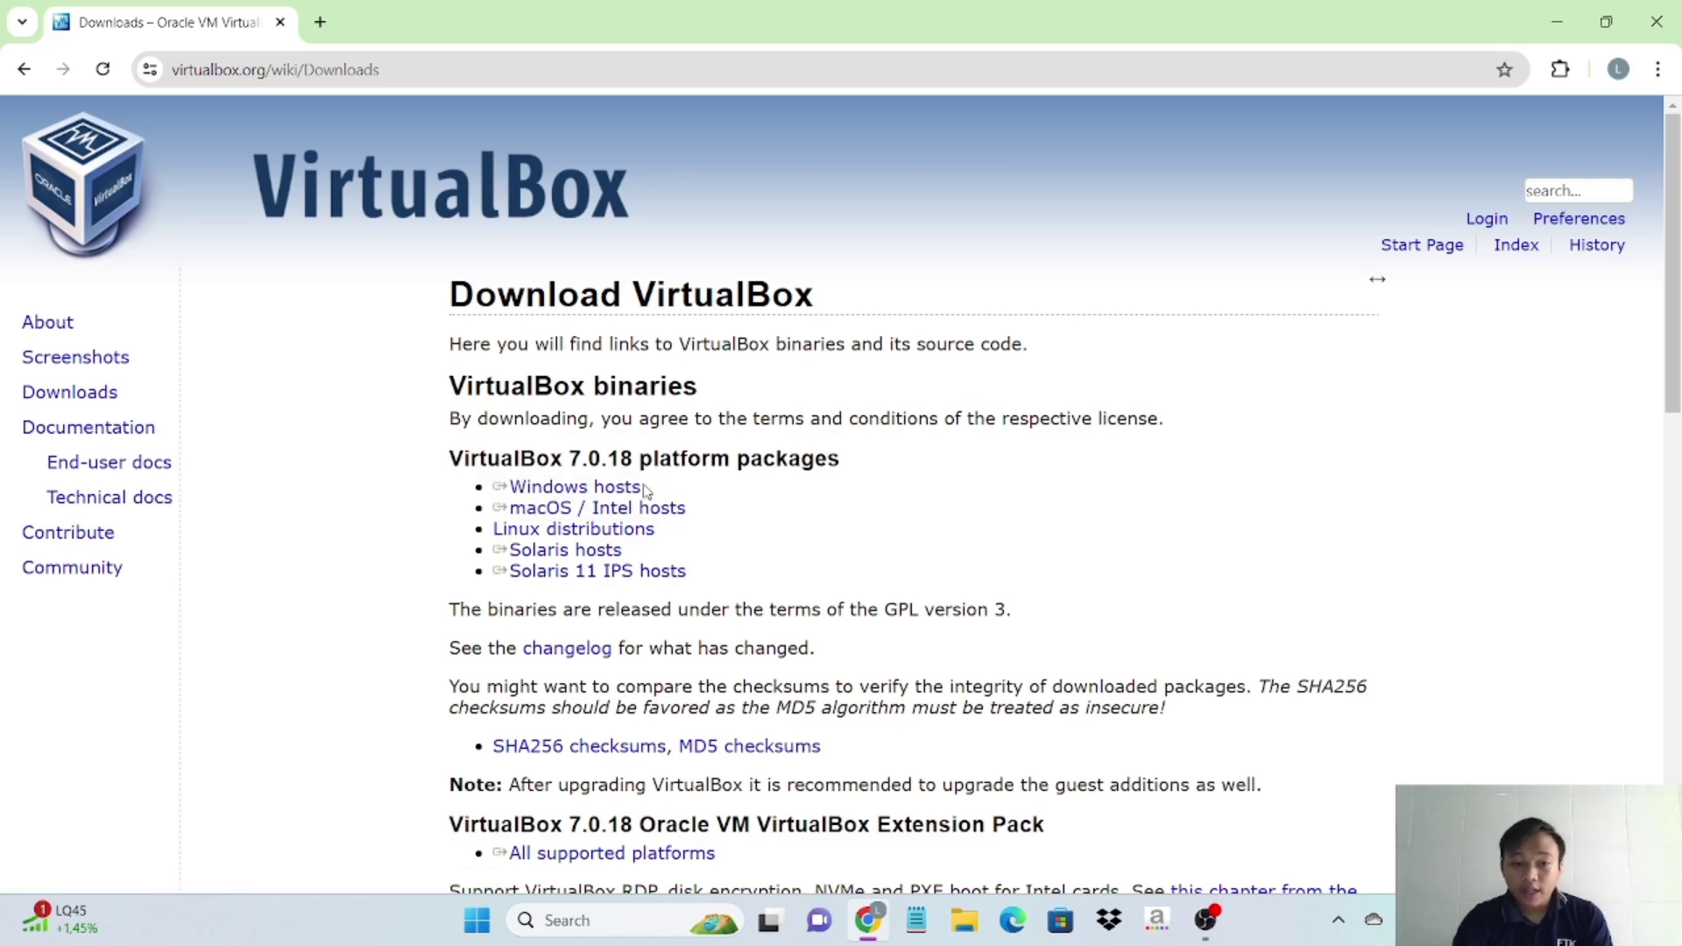
{"action": "left_click", "coordinate": [554, 528]}
{"action": "left_click", "coordinate": [662, 516]}
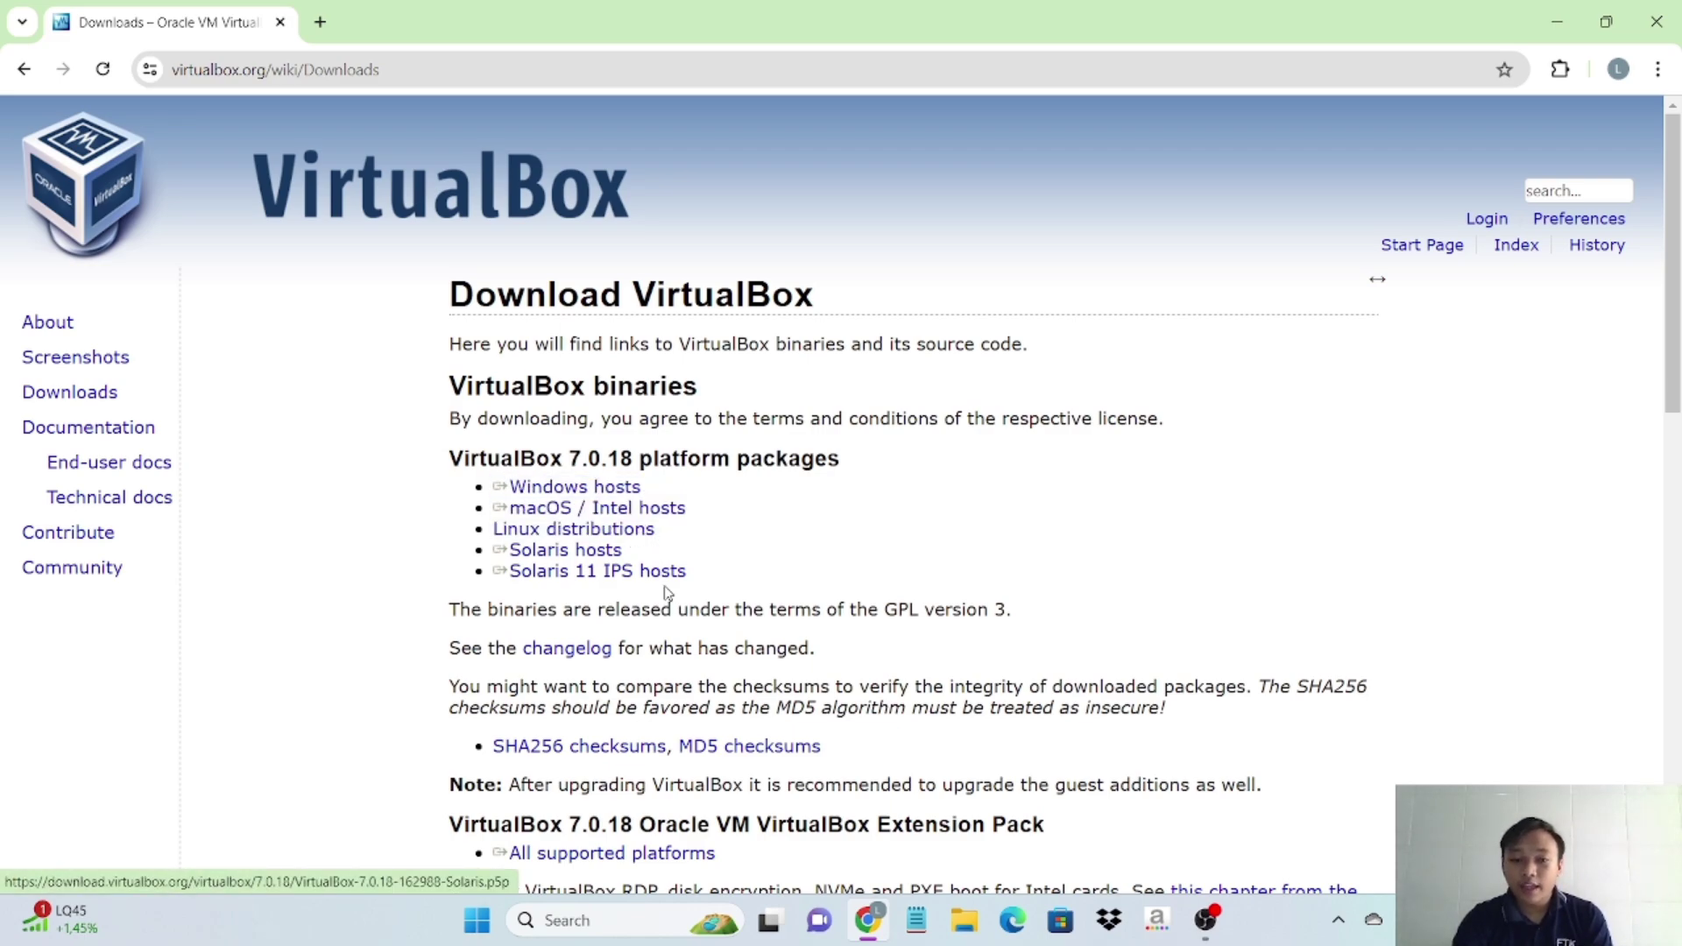
{"action": "left_click", "coordinate": [613, 529]}
{"action": "left_click", "coordinate": [627, 506]}
{"action": "left_click", "coordinate": [597, 492]}
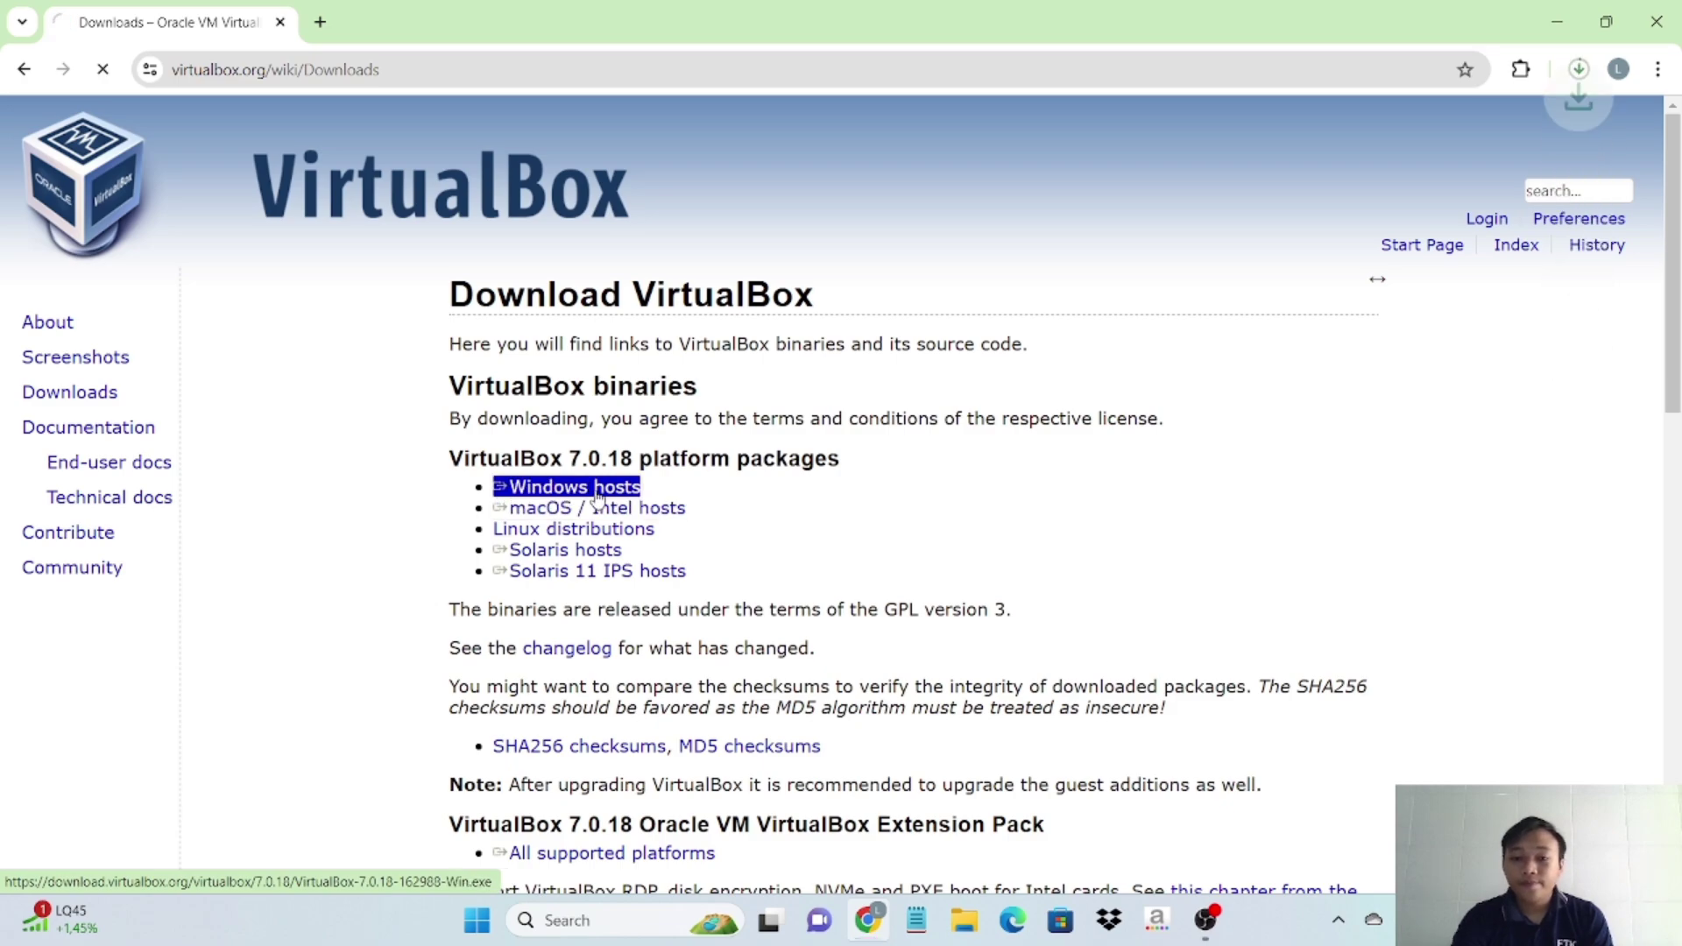
- Confirm the 105 MB VirtualBox-7.0.18-162988-Win.exe download finished, then minimise Chrome
{"action": "left_click", "coordinate": [1578, 73]}
{"action": "mouse_move", "coordinate": [1512, 192]}
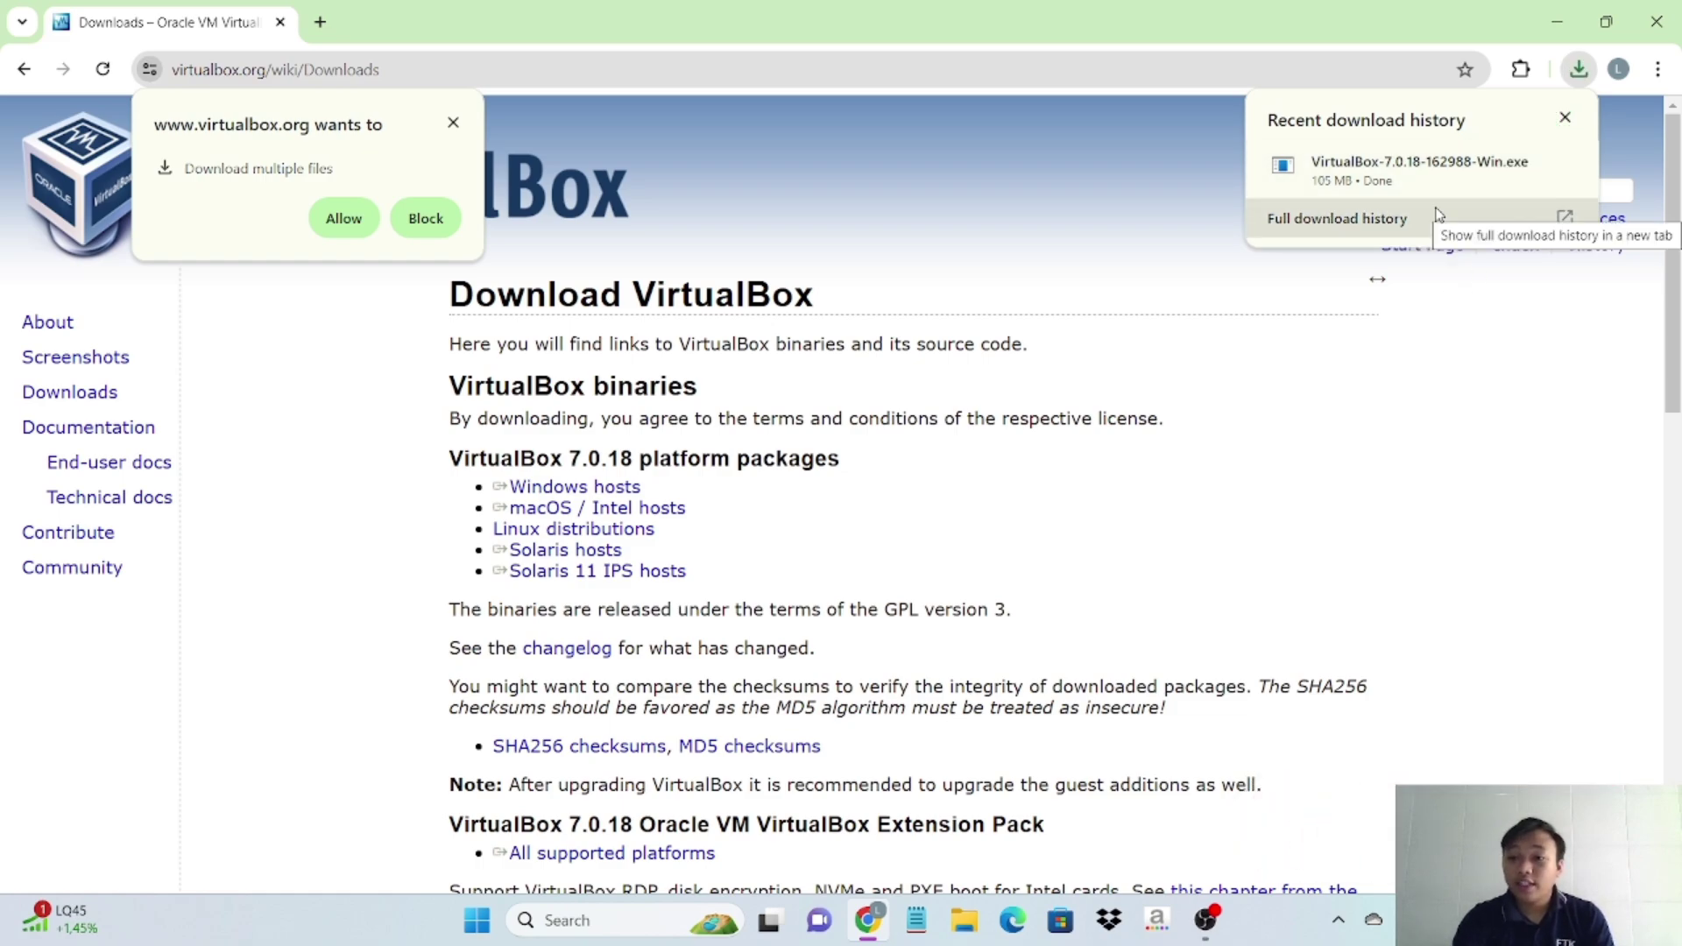
{"action": "left_click", "coordinate": [1556, 19]}
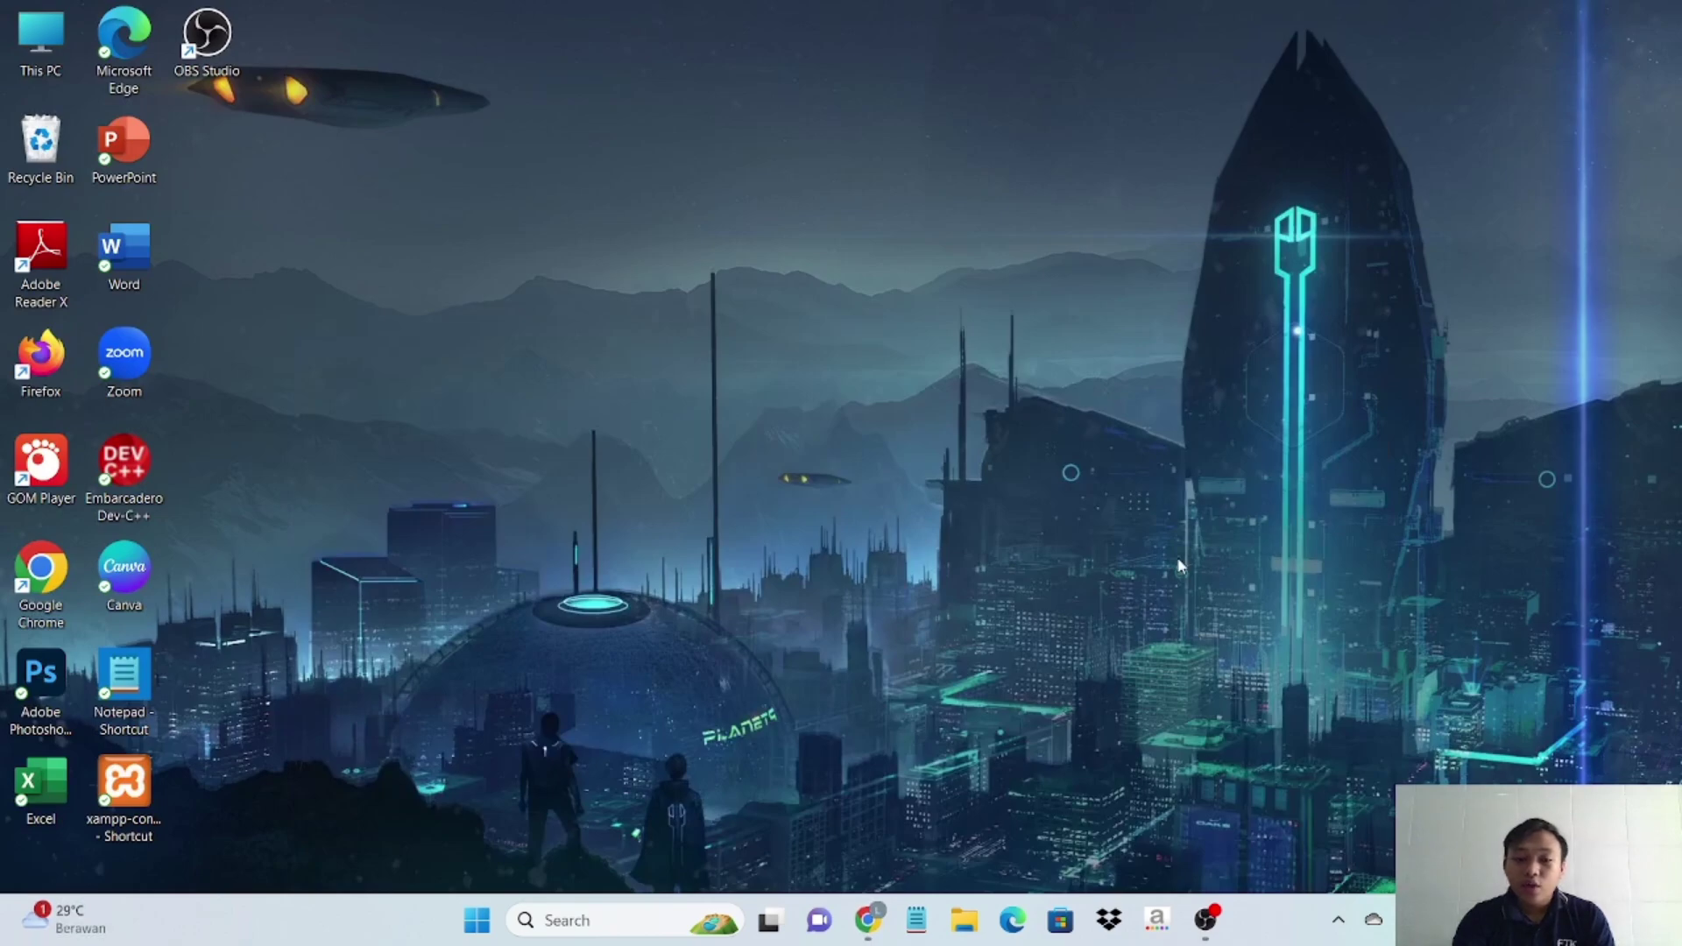
- Run the VirtualBox-7.0.18 Win installer from the Downloads folder in File Explorer
{"action": "left_click", "coordinate": [961, 915]}
{"action": "left_click", "coordinate": [129, 438]}
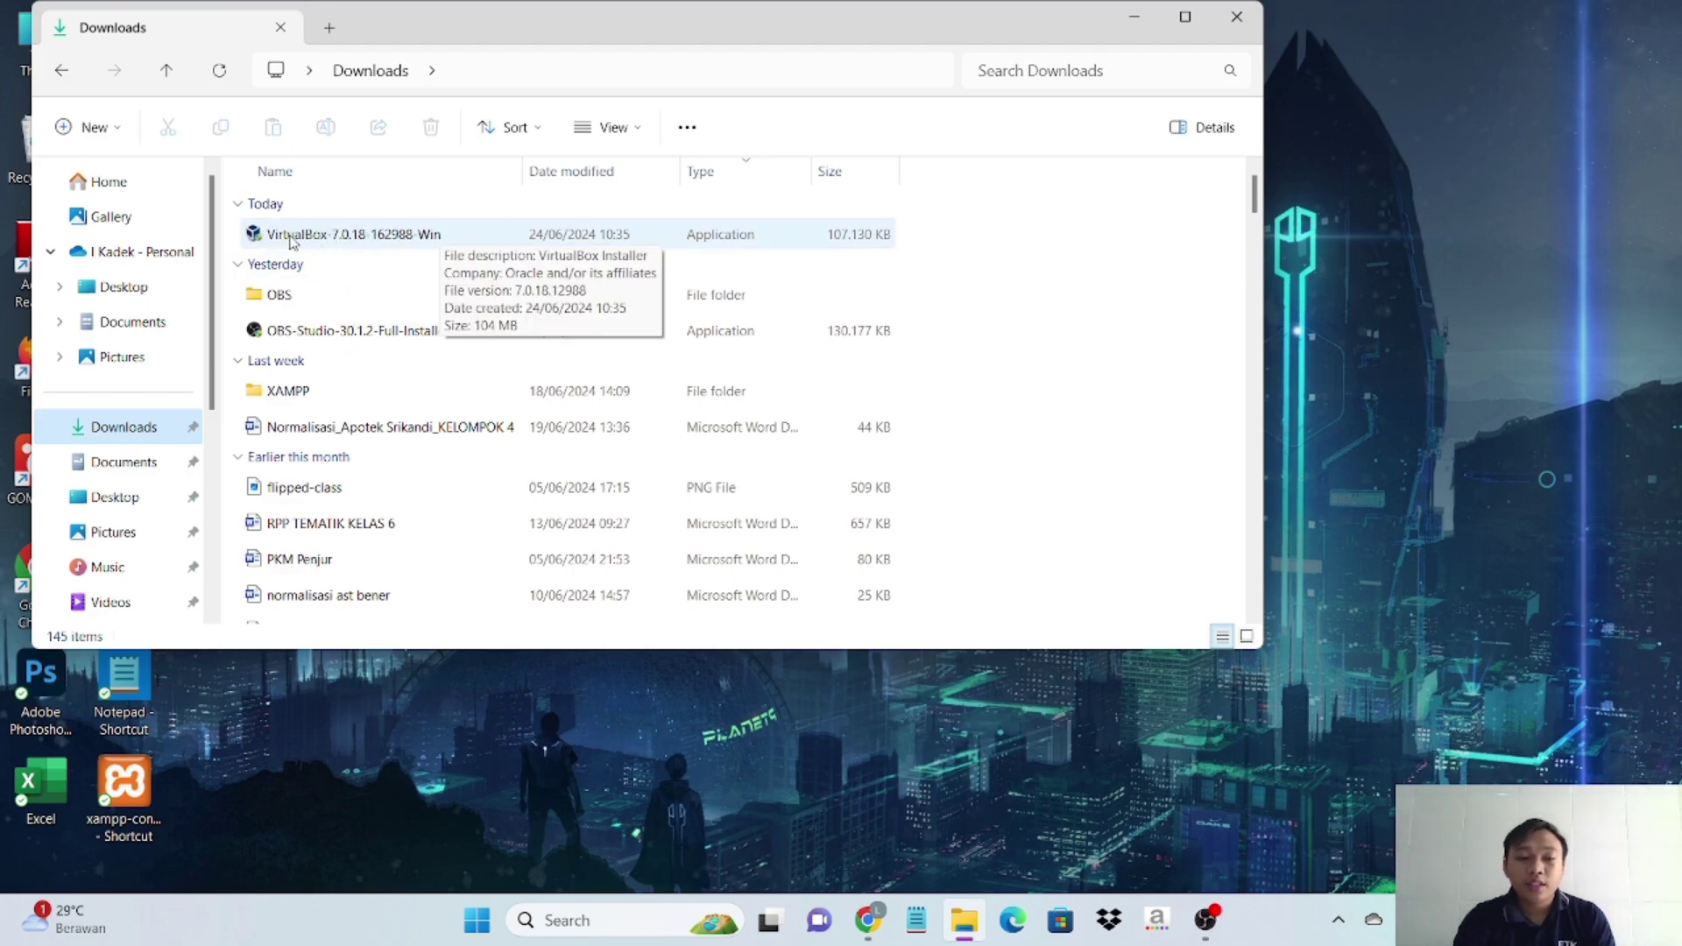
{"action": "double_click", "coordinate": [347, 243]}
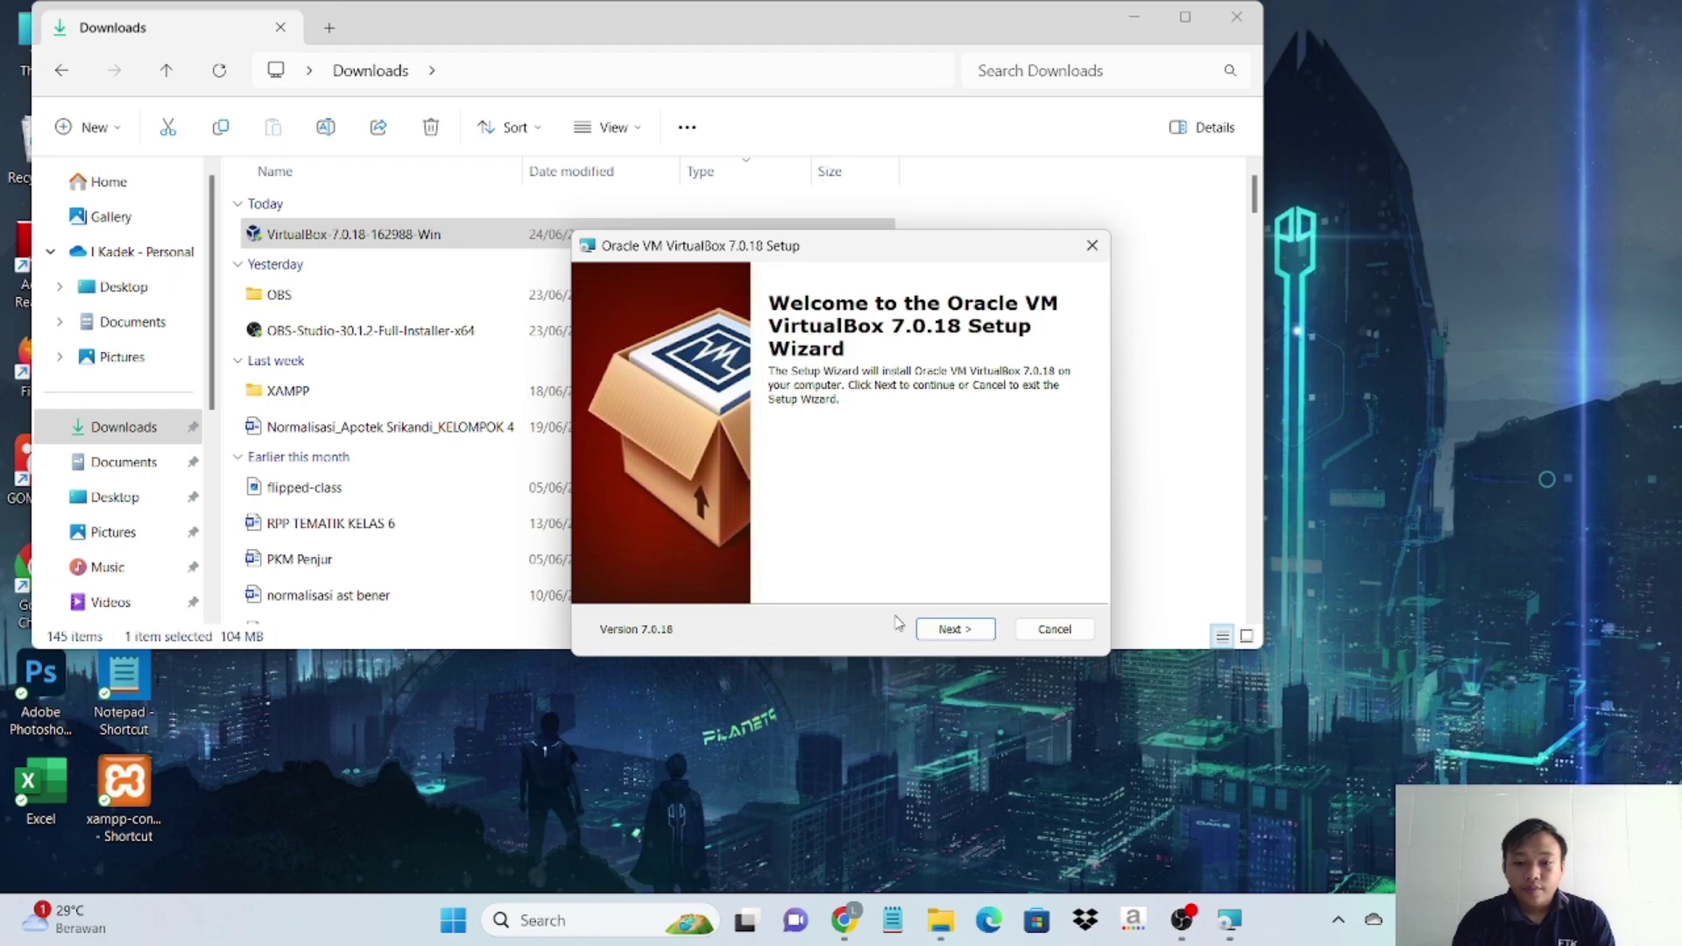
- Install VirtualBox 7.0.18 with default features into C:\Program Files\Oracle\VirtualBox\, accepting both warnings
{"action": "left_click", "coordinate": [955, 629]}
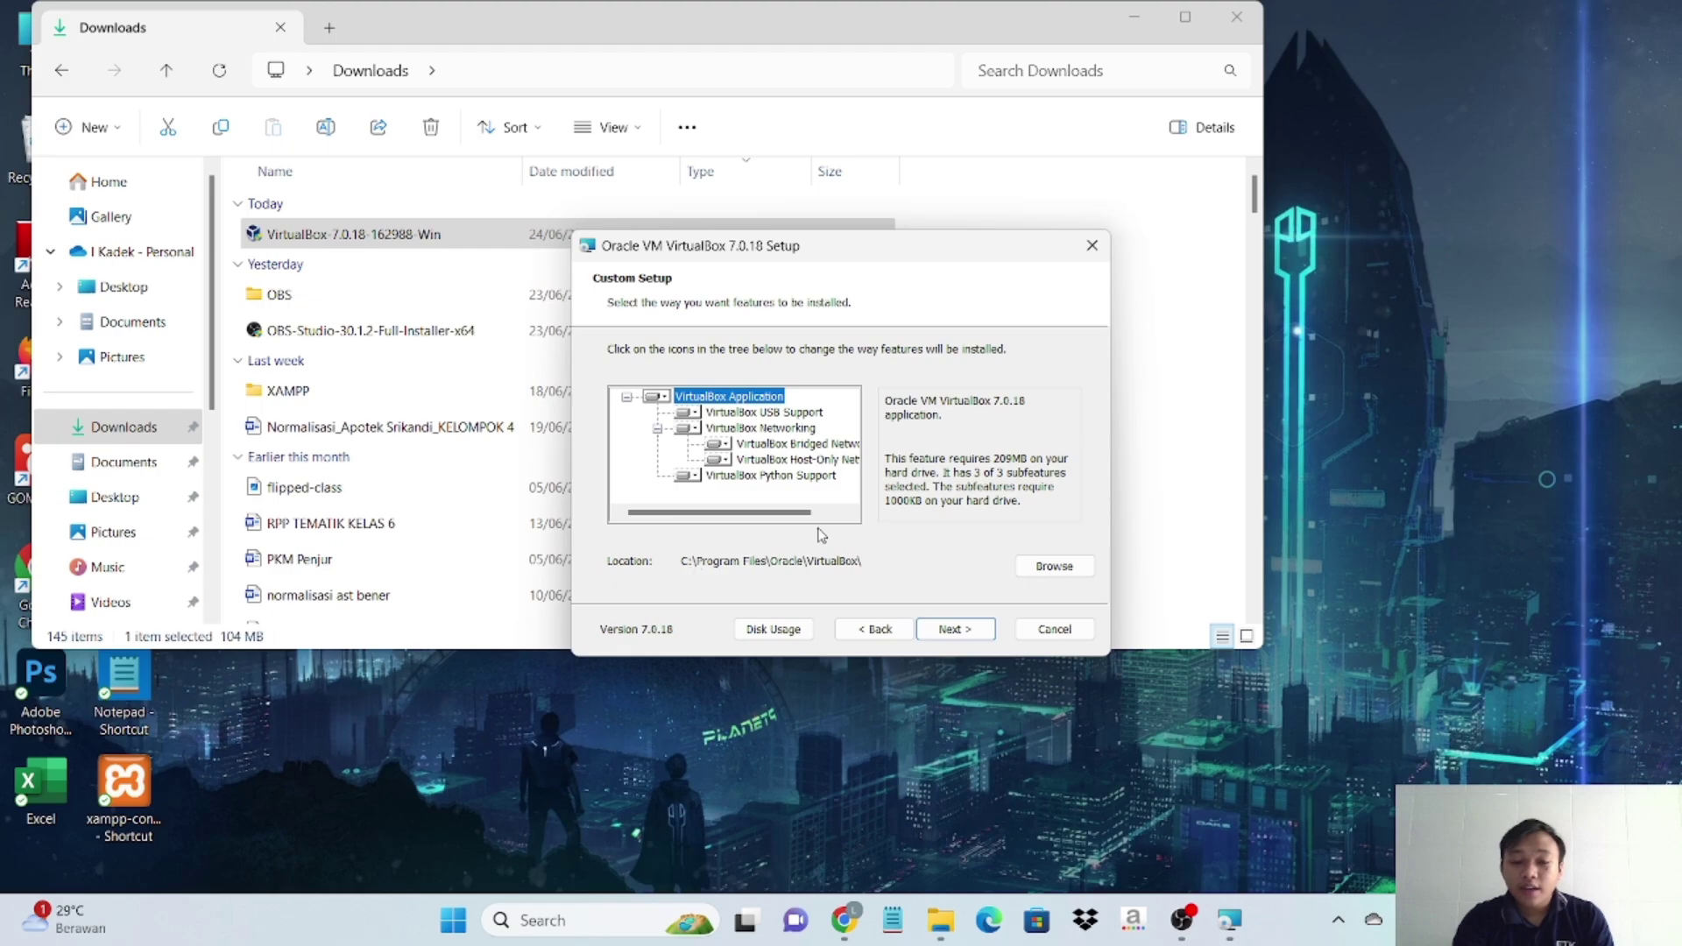
{"action": "left_click", "coordinate": [1055, 568]}
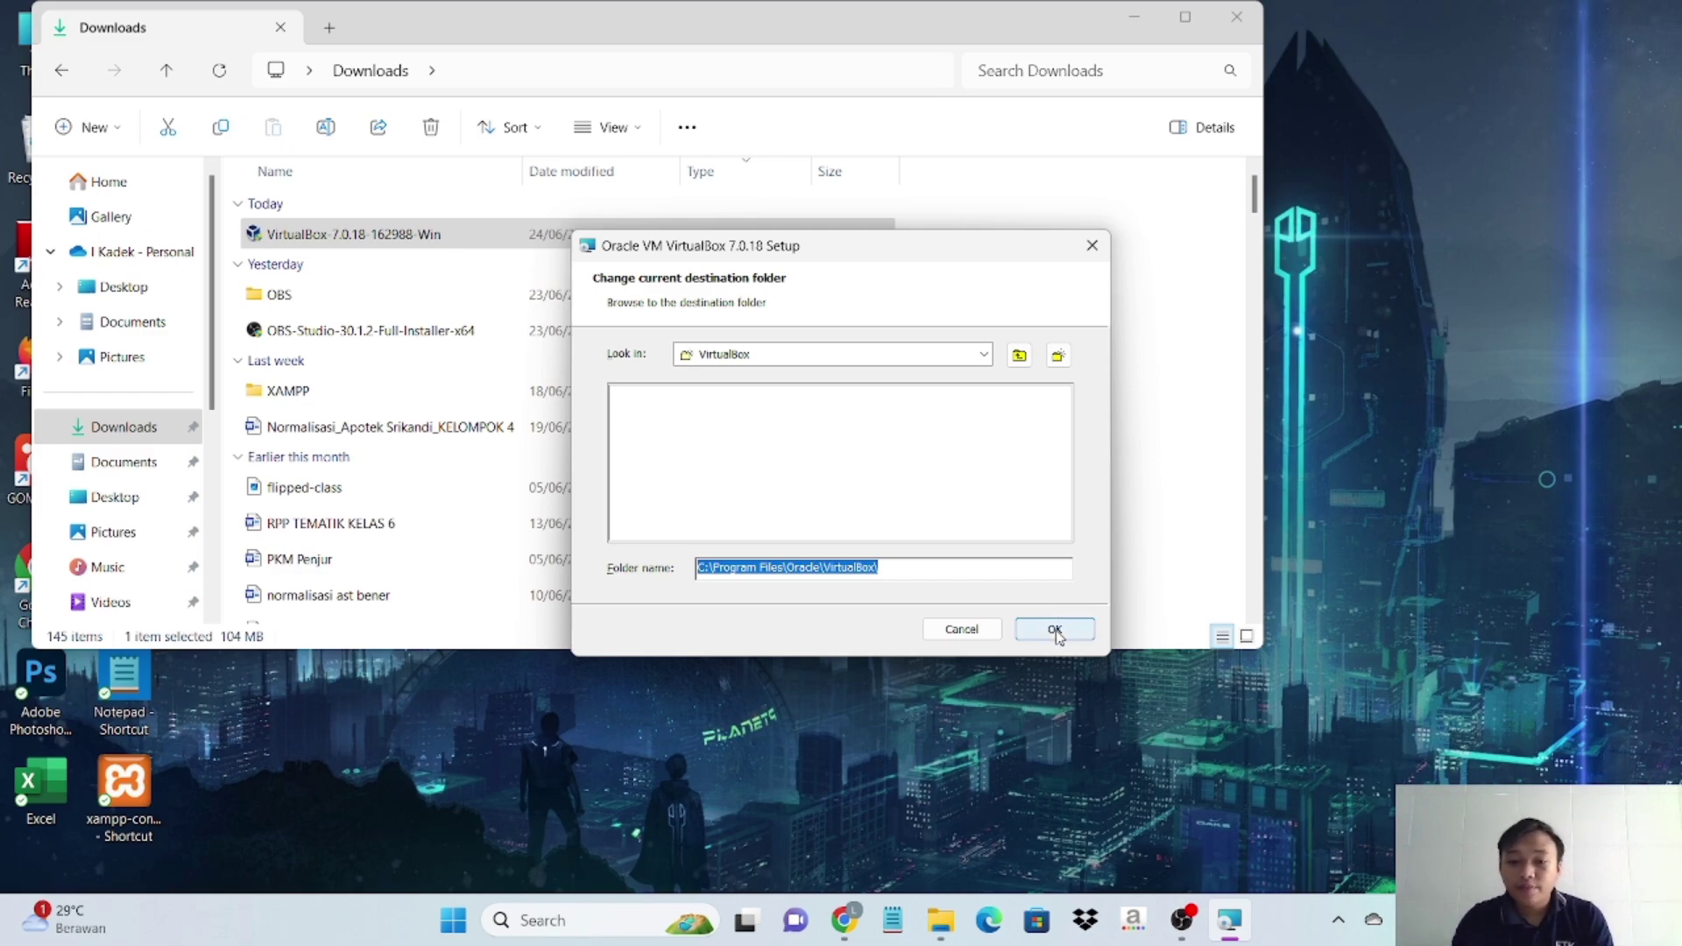
{"action": "left_click", "coordinate": [1057, 631]}
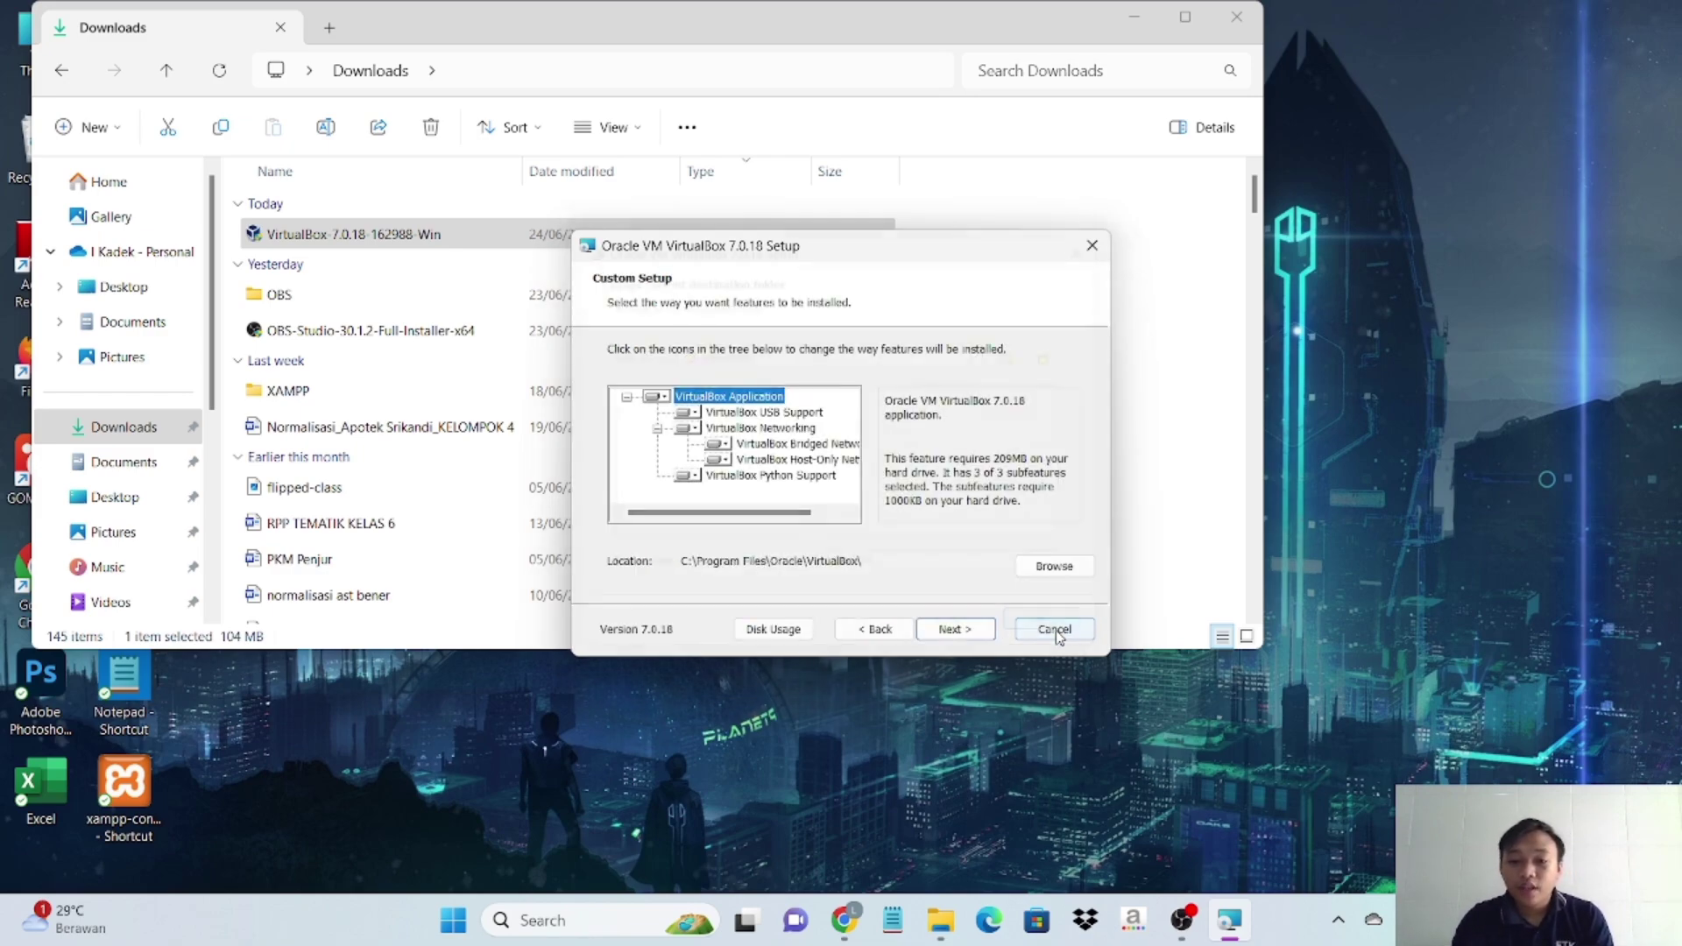
{"action": "left_click", "coordinate": [968, 632]}
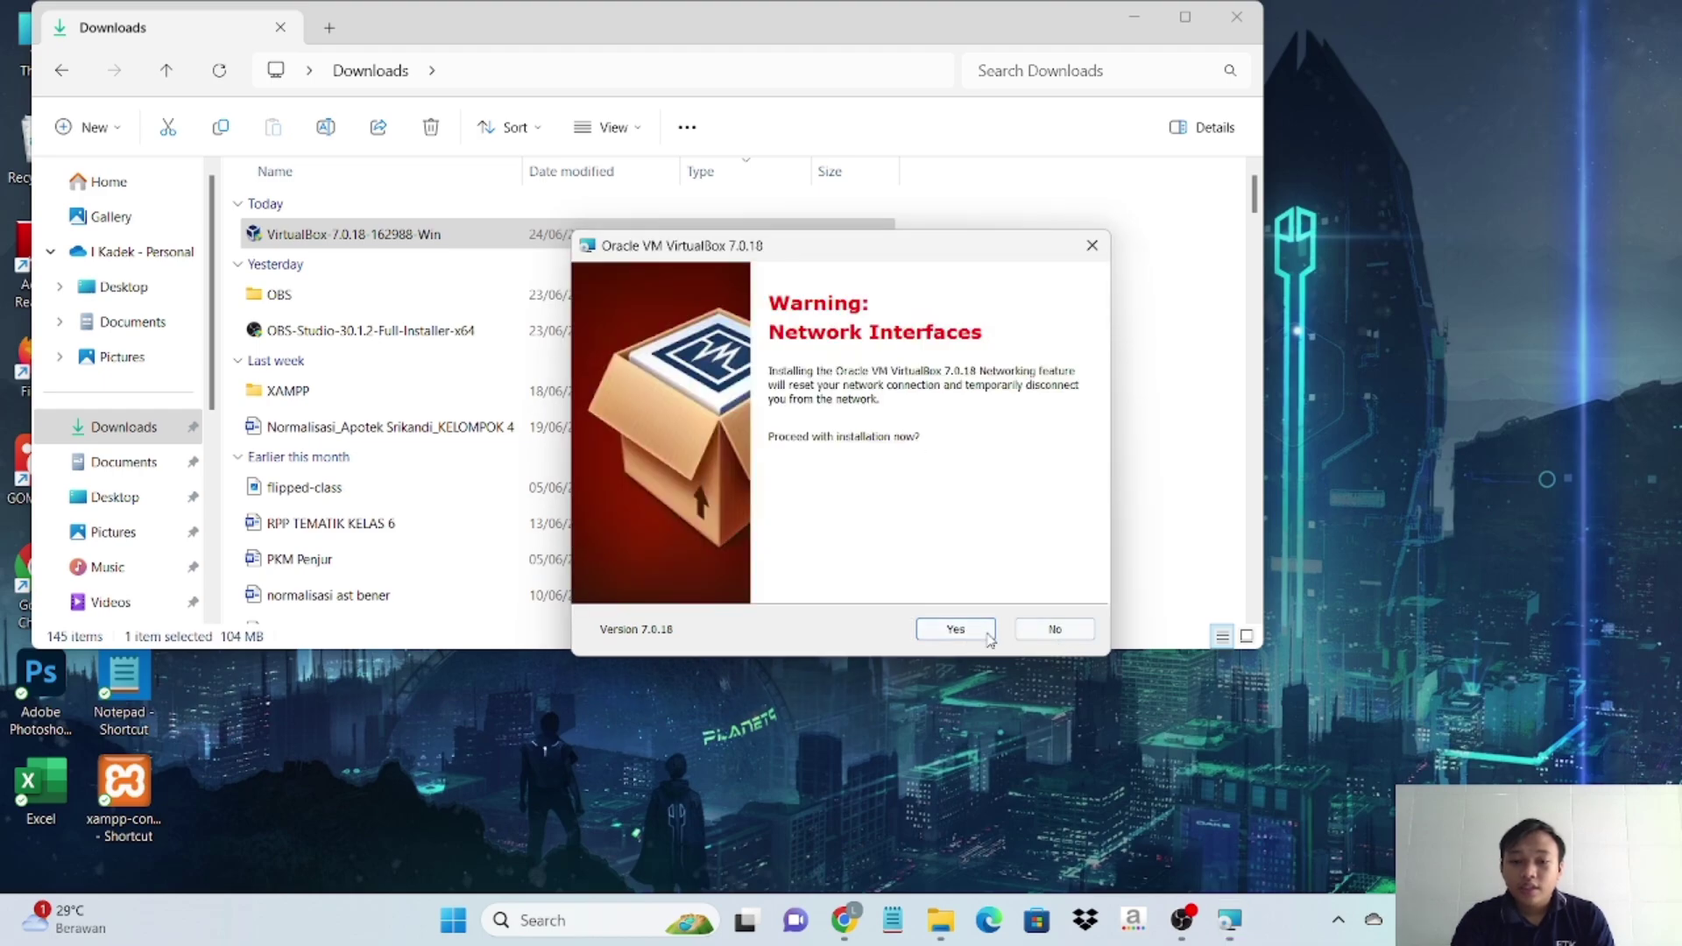
{"action": "left_click", "coordinate": [957, 631]}
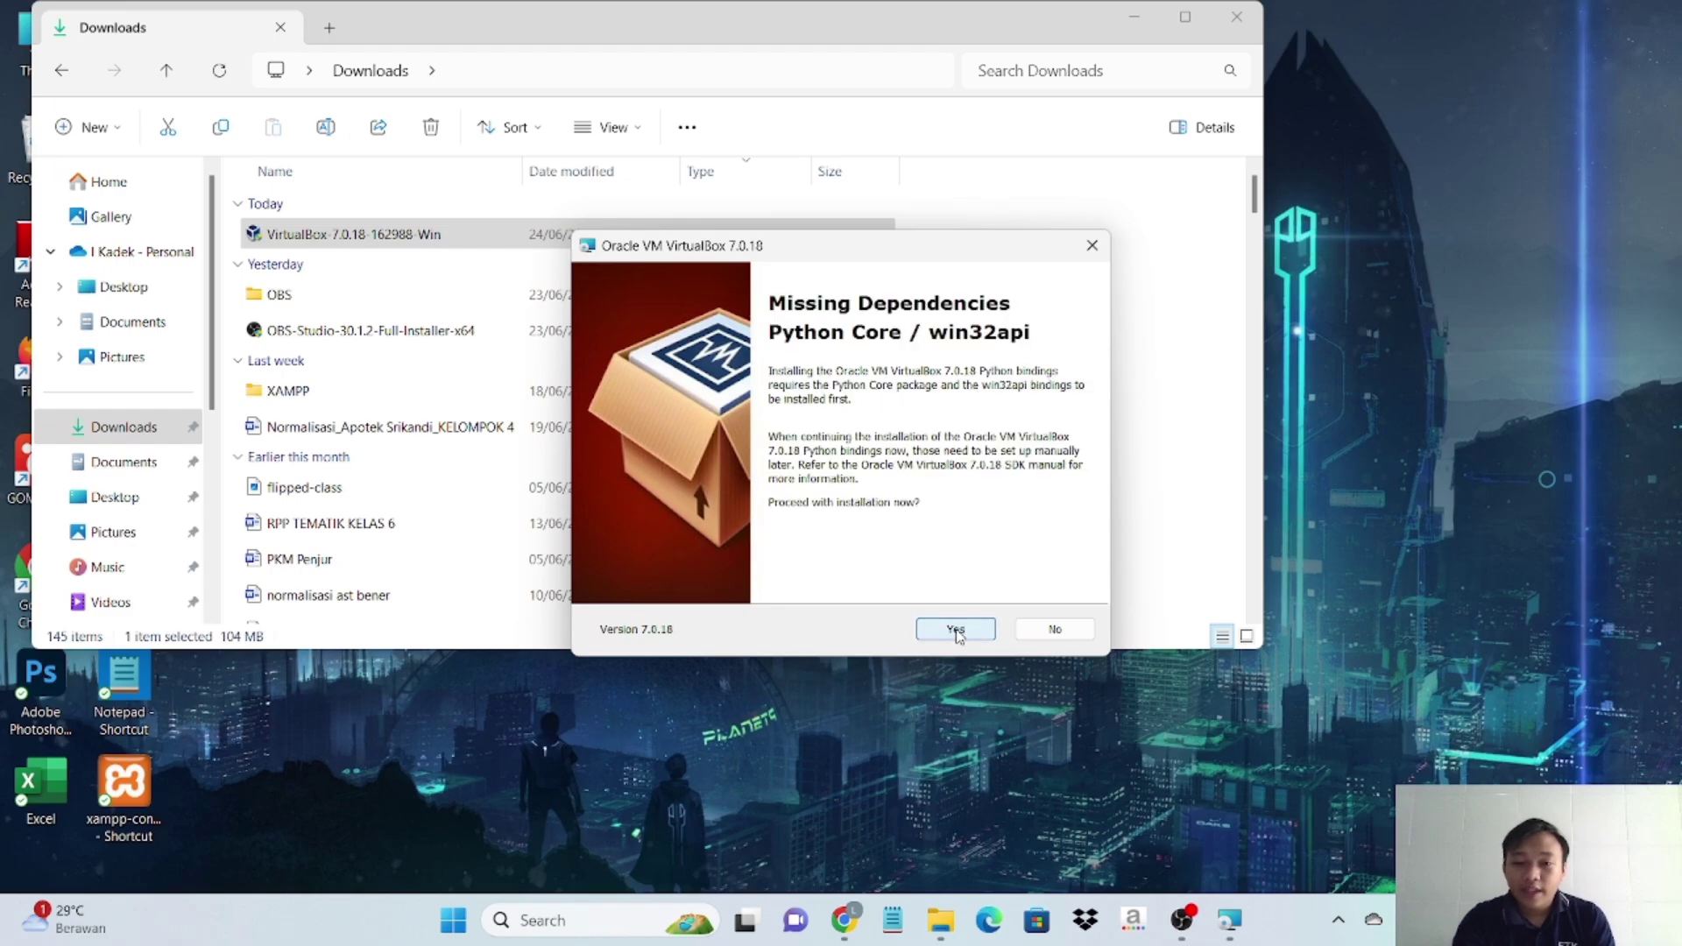
{"action": "left_click", "coordinate": [956, 631]}
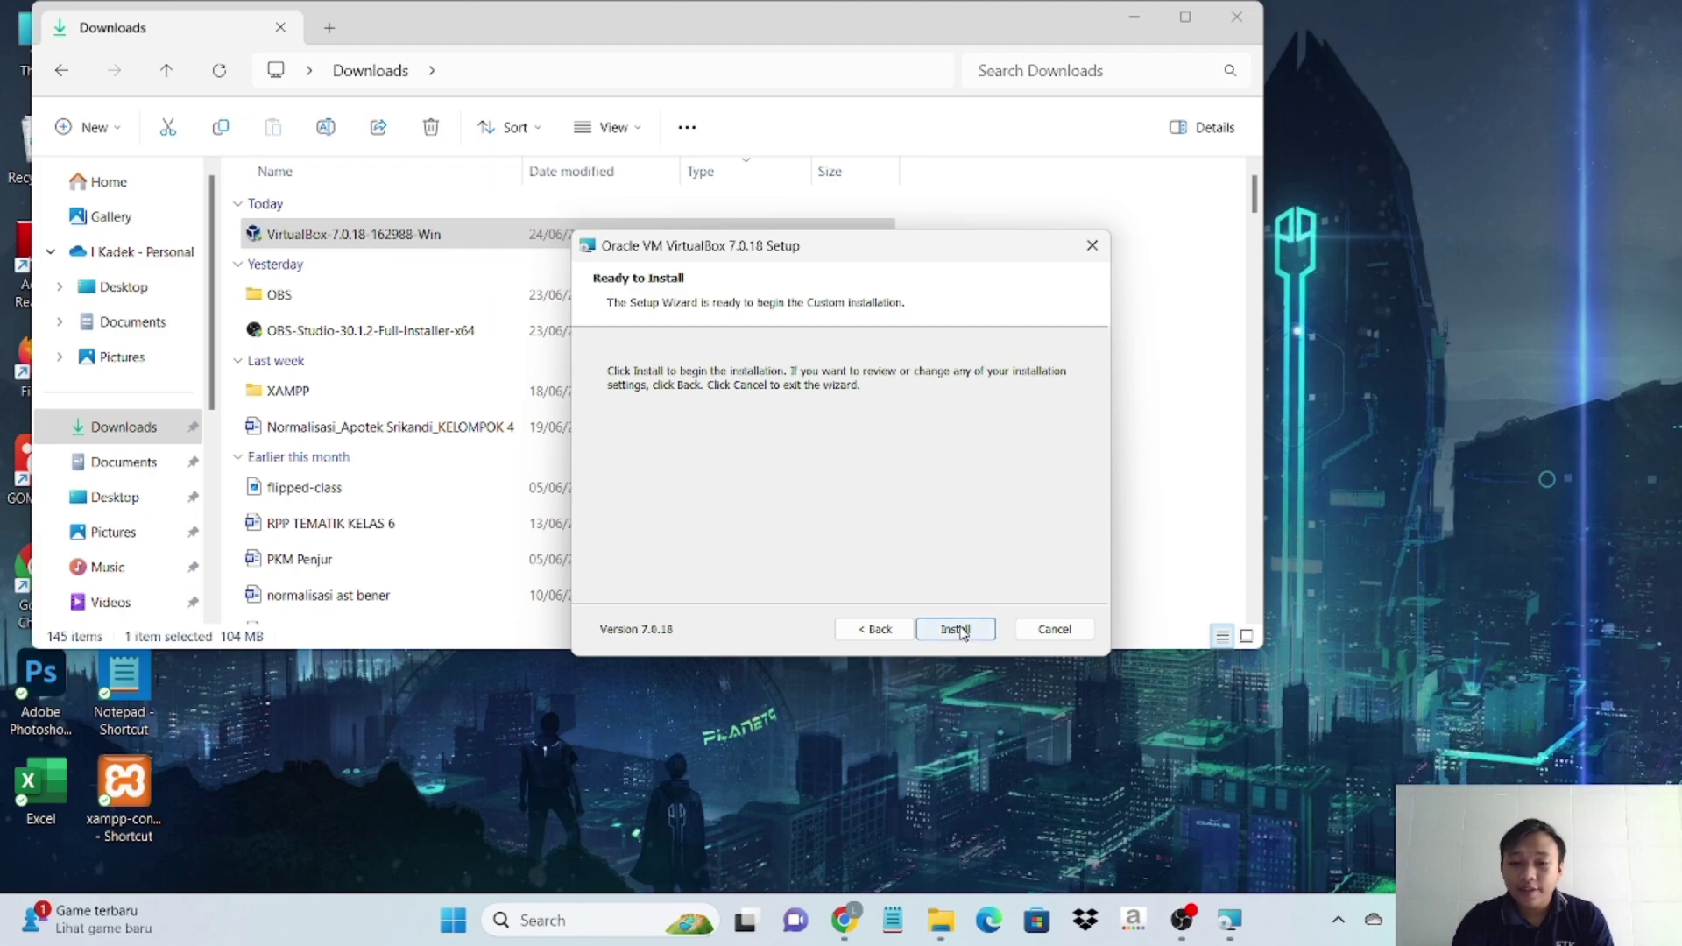
{"action": "left_click", "coordinate": [963, 628]}
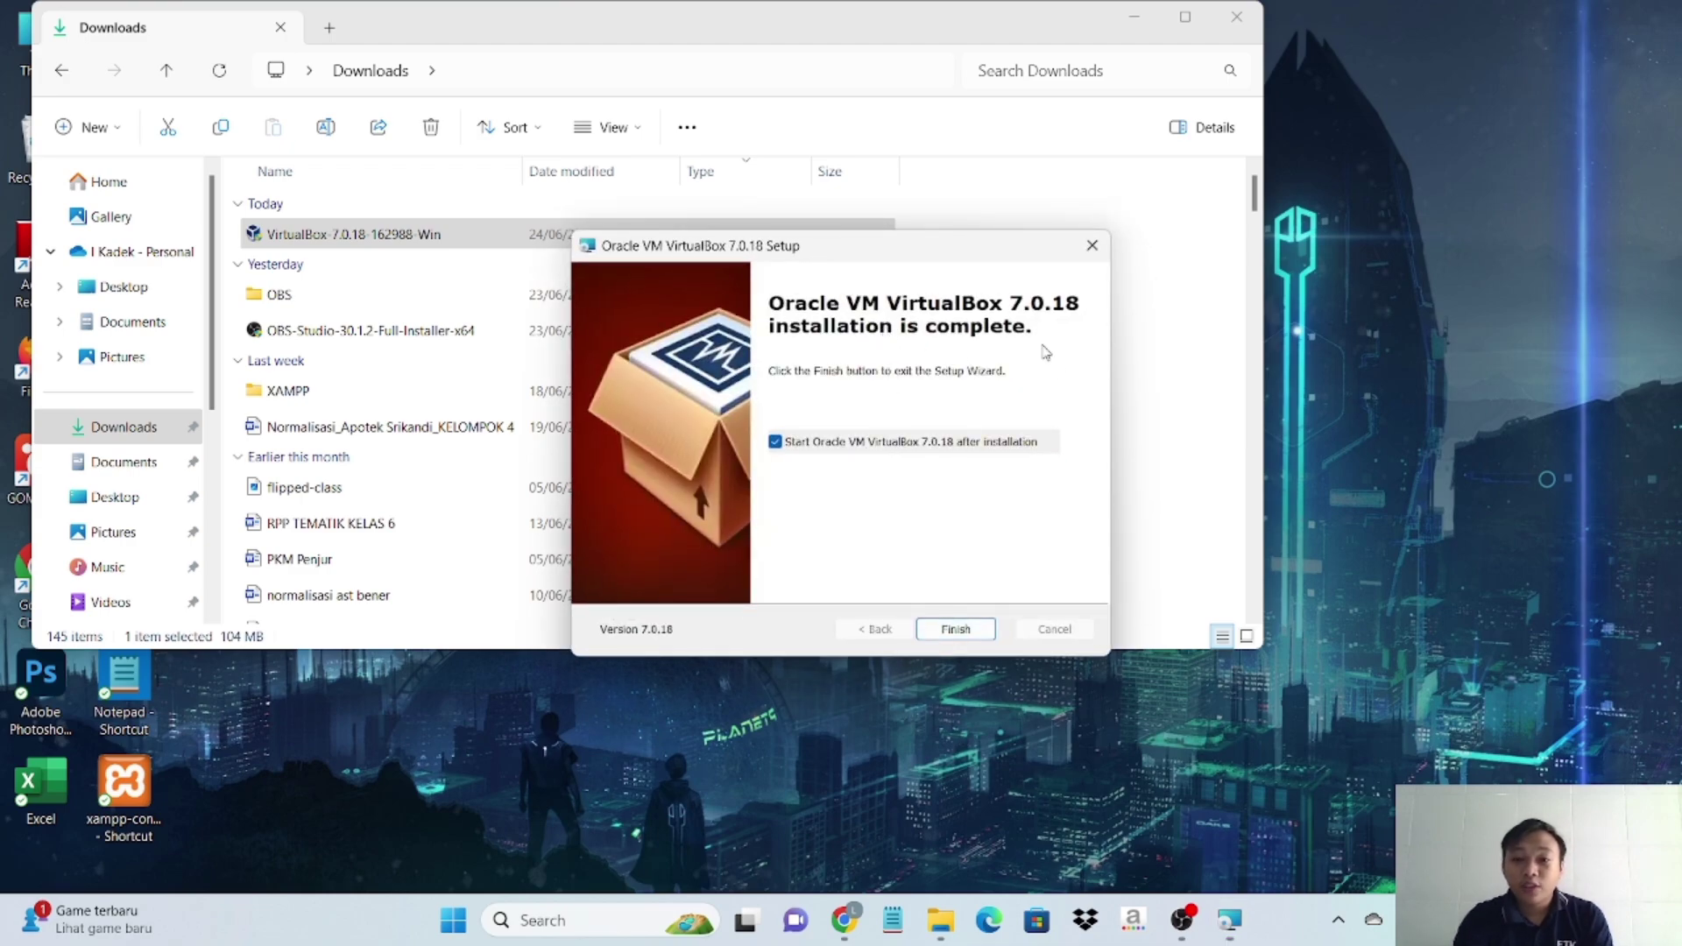
{"action": "left_click", "coordinate": [976, 627]}
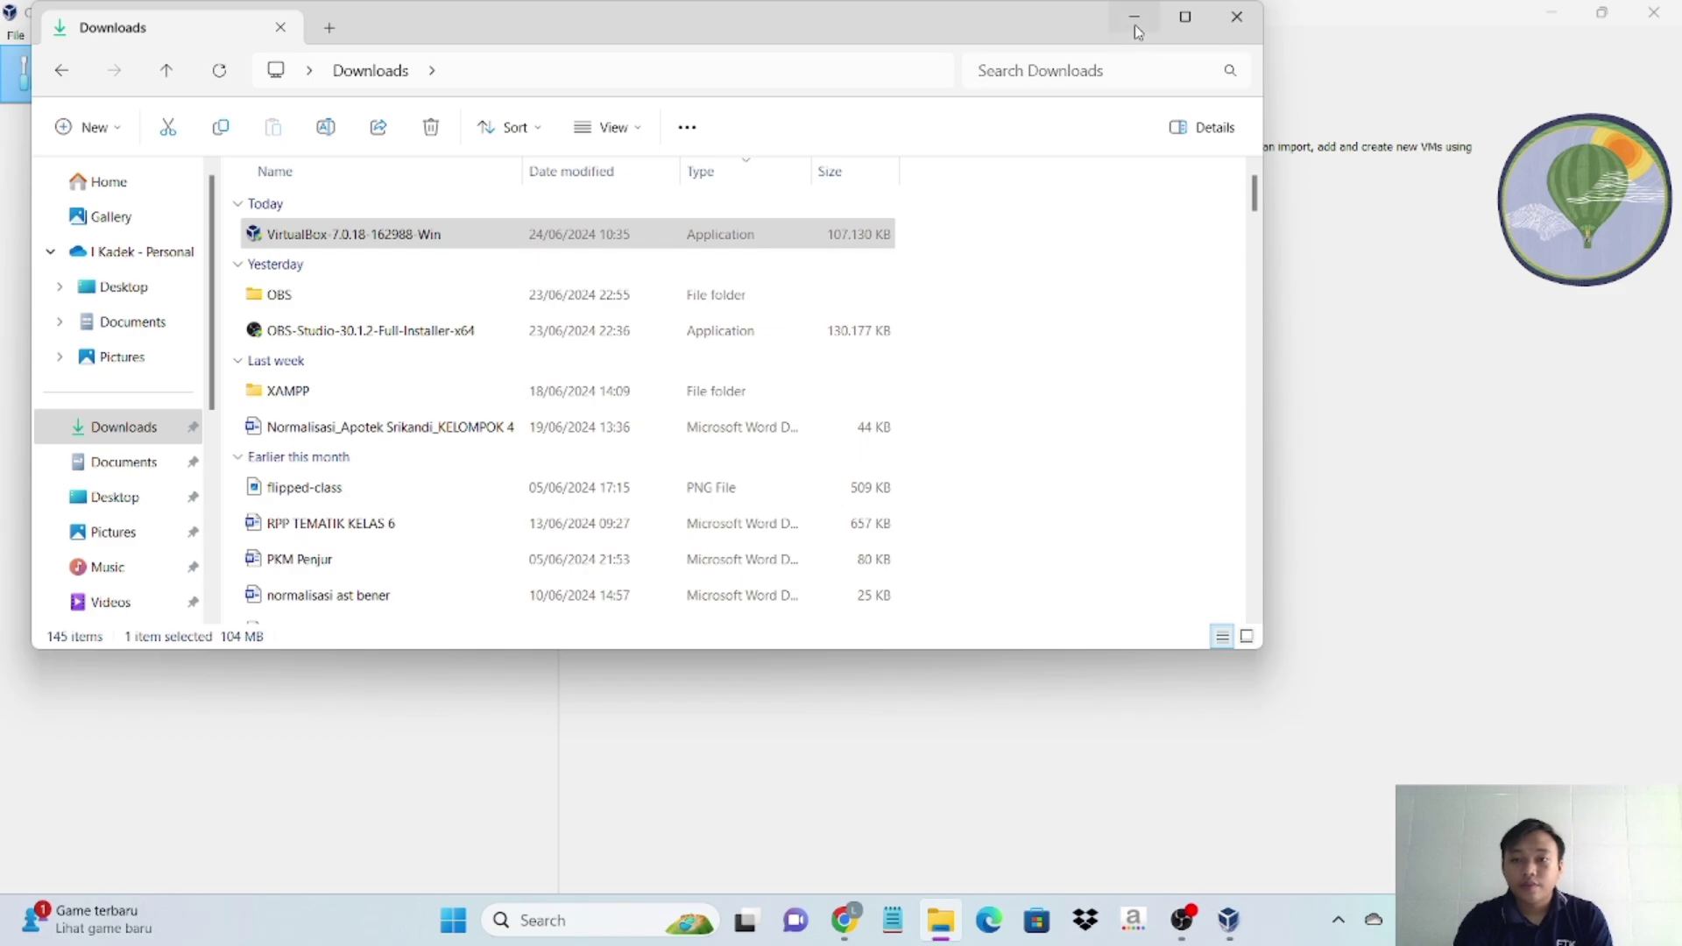
- Minimise the Downloads folder window to reveal the desktop with the VirtualBox shortcut
{"action": "left_click", "coordinate": [1134, 25]}
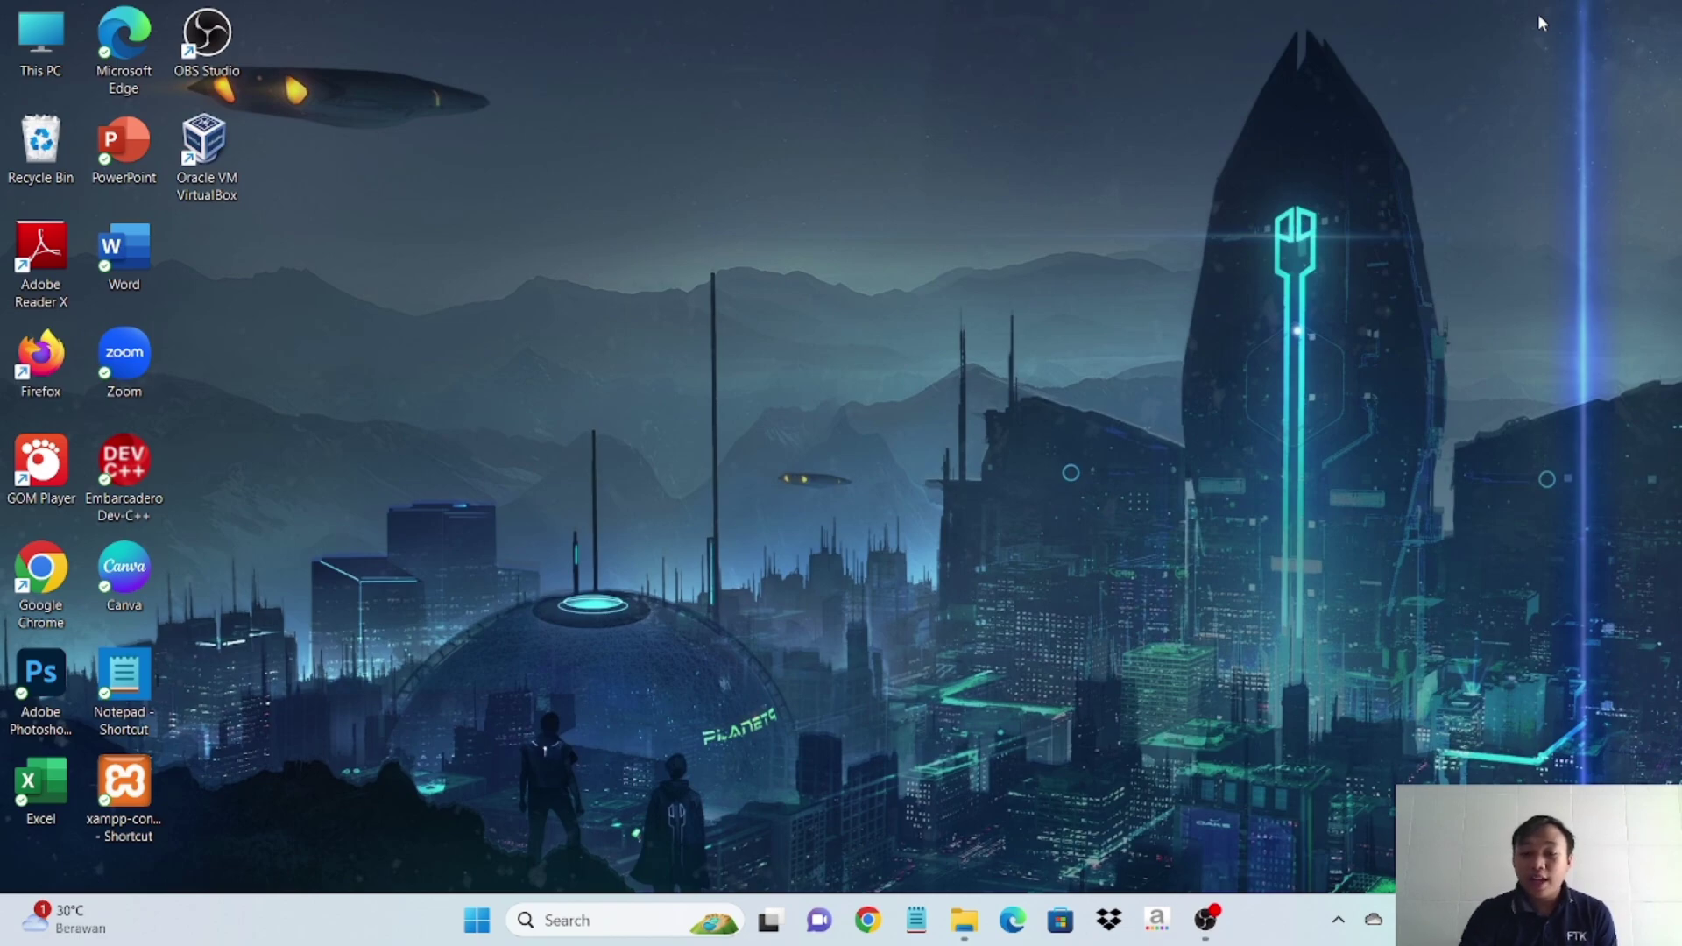
- Google 'windows 10 disc image' in a new Chrome window
{"action": "left_click", "coordinate": [870, 919]}
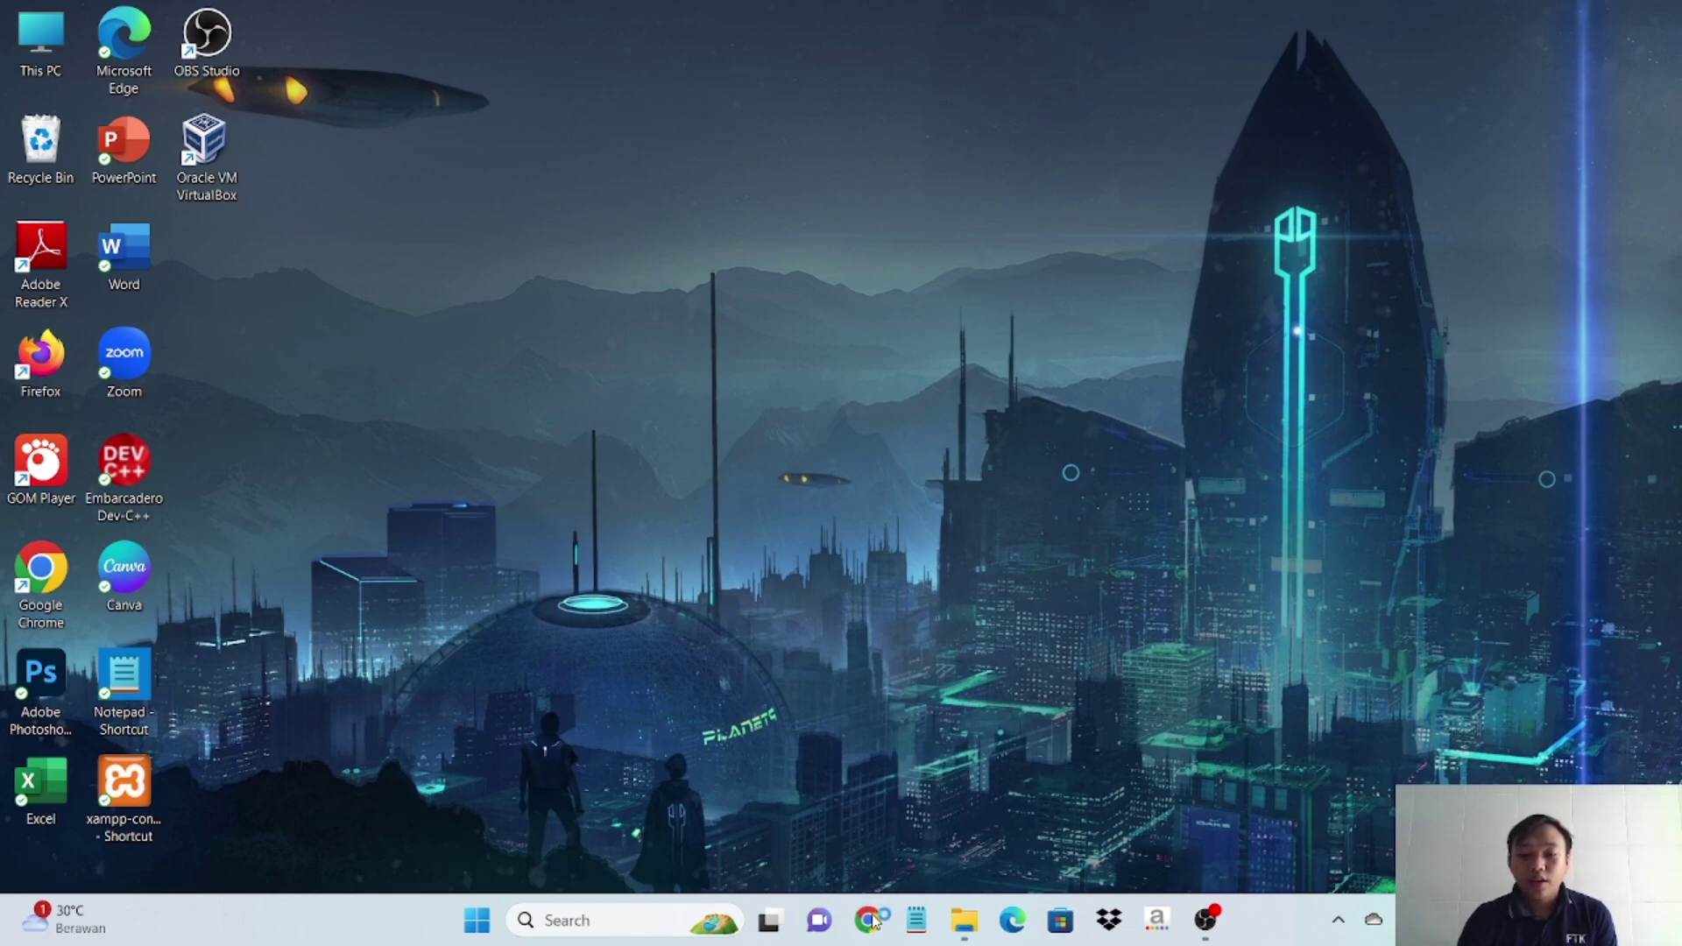
{"action": "left_click", "coordinate": [584, 582]}
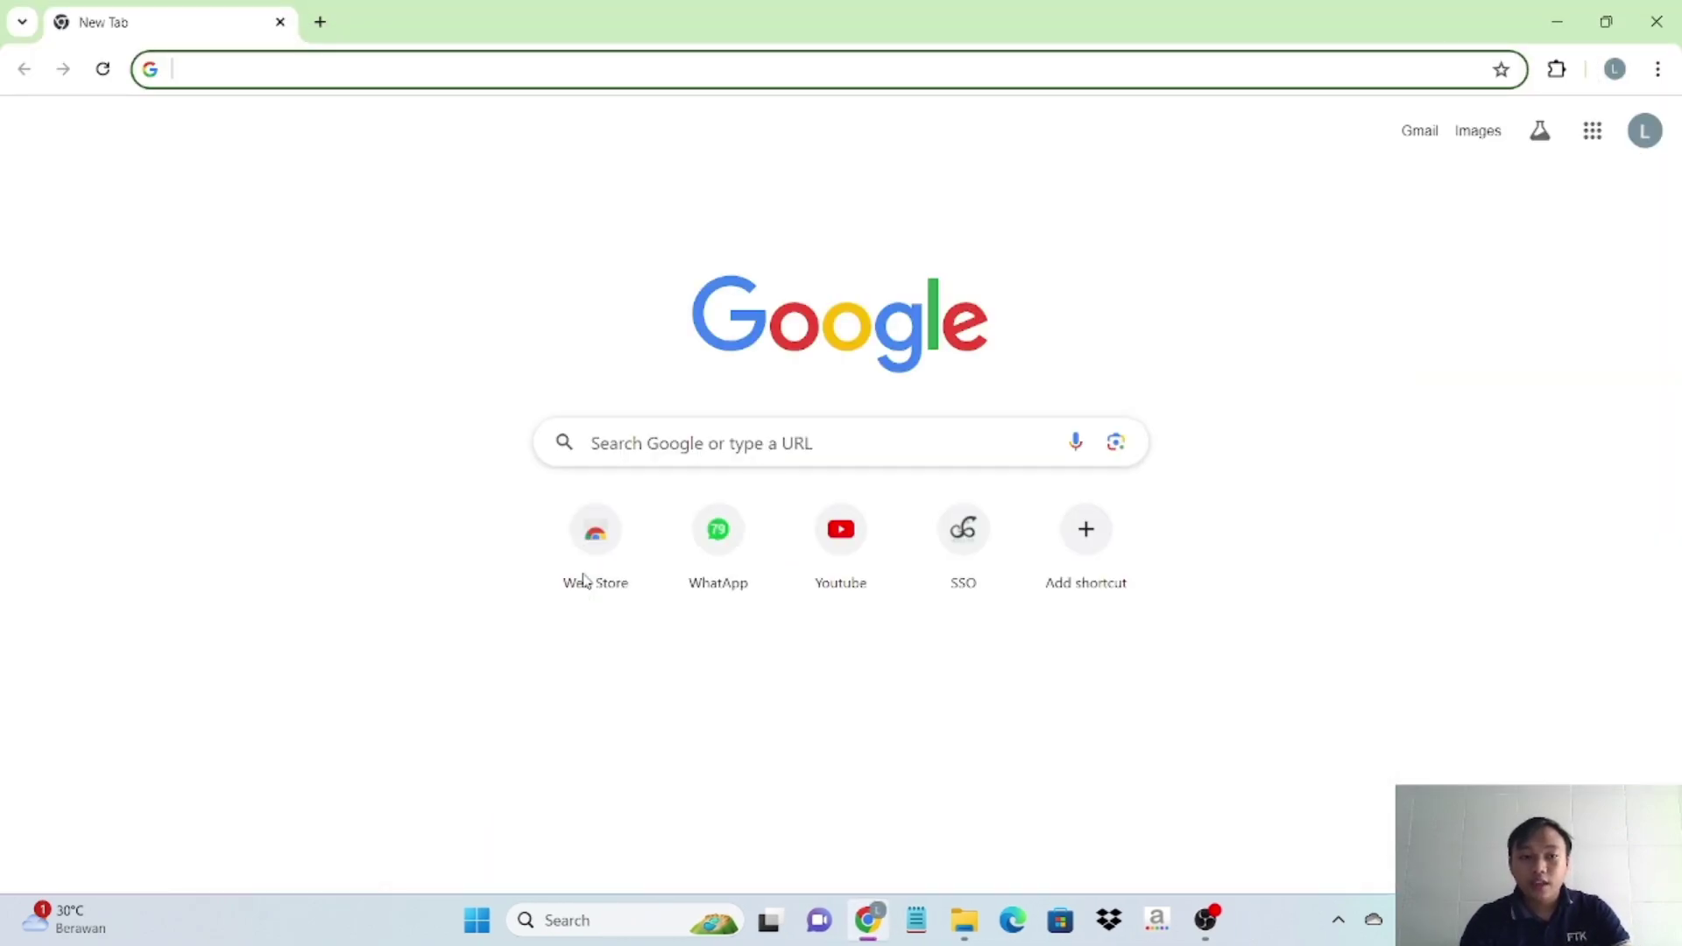
{"action": "left_click", "coordinate": [642, 432]}
{"action": "type", "text": "w"}
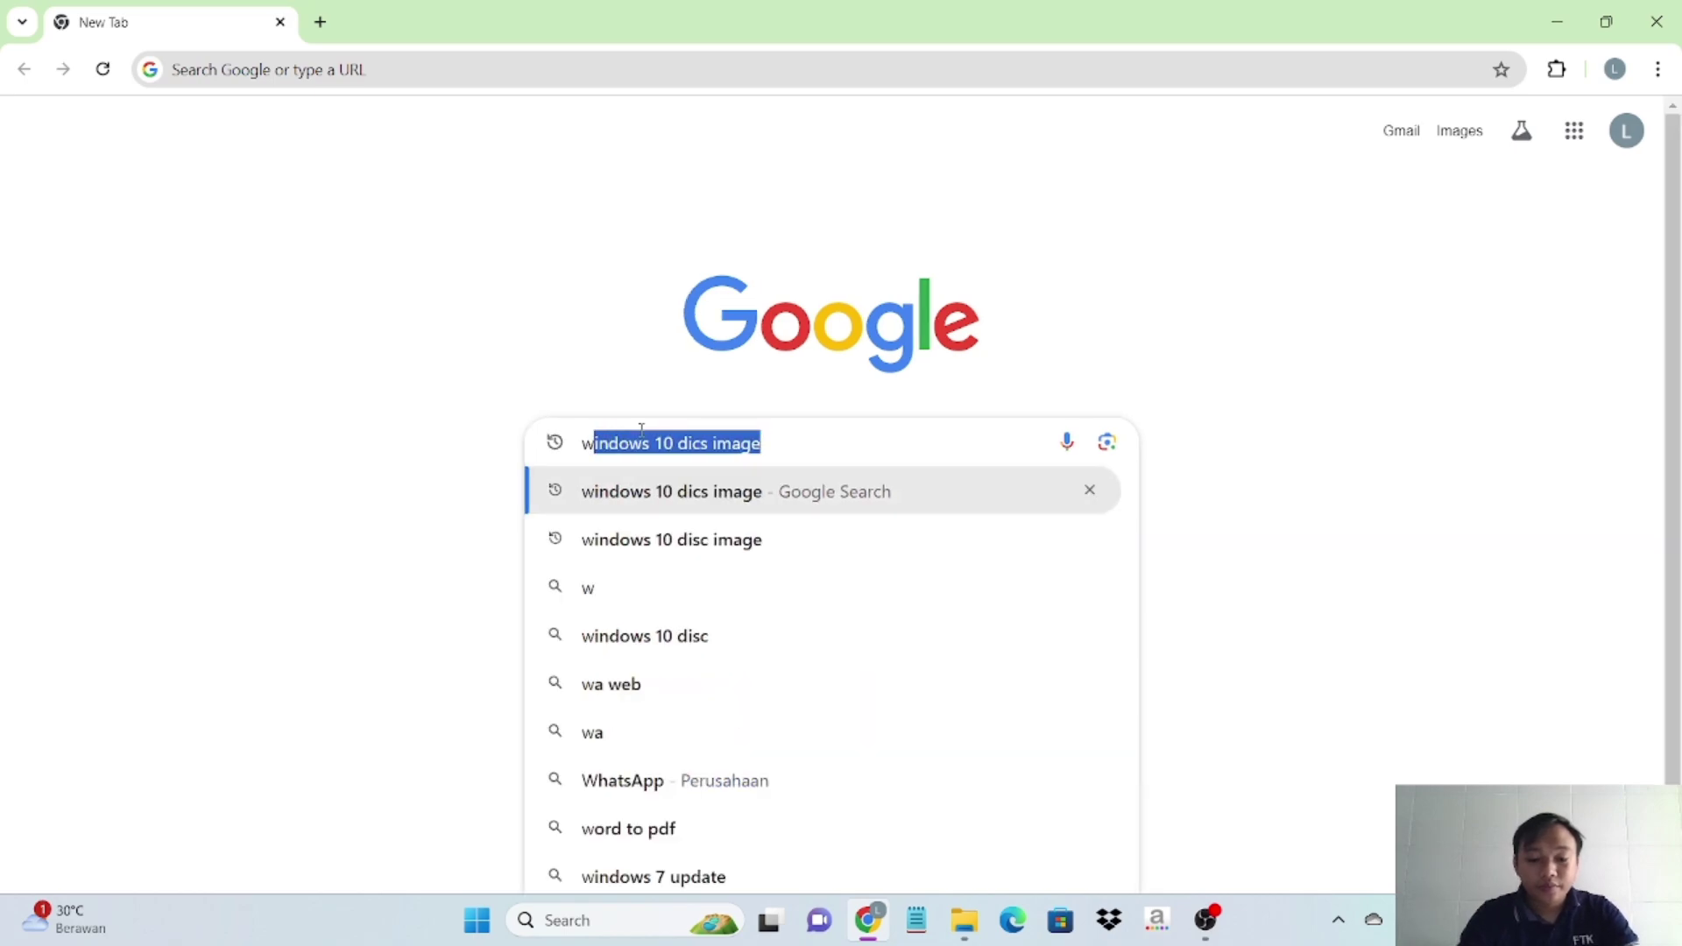
{"action": "type", "text": "indows "}
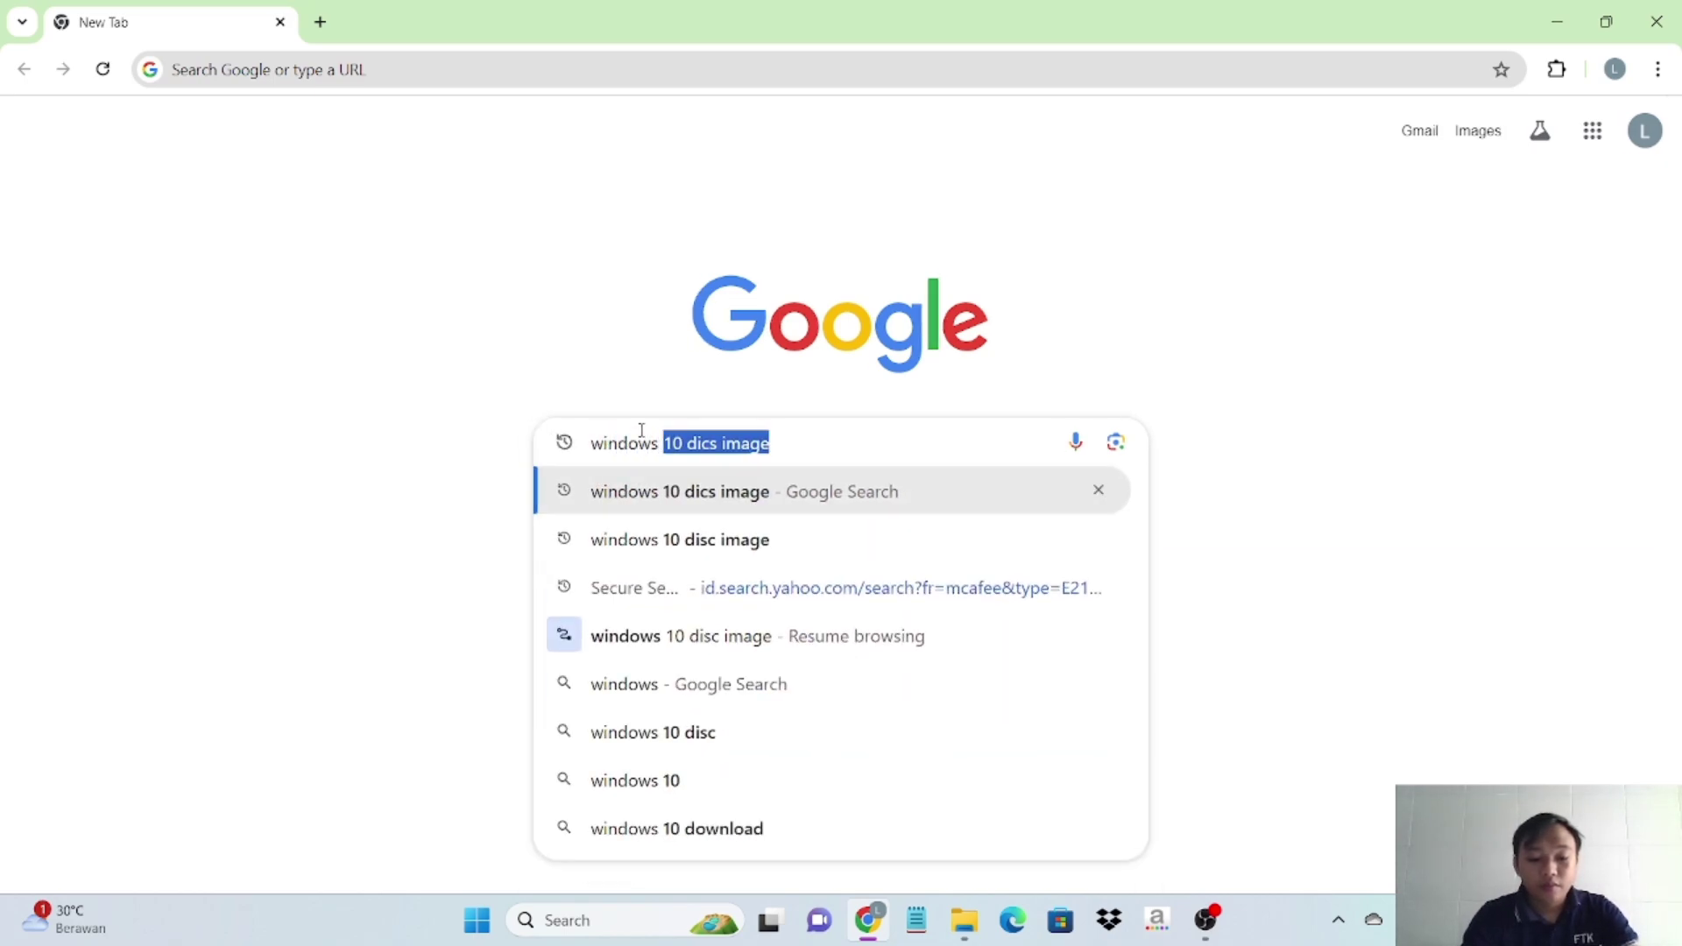
{"action": "type", "text": "10 disc"}
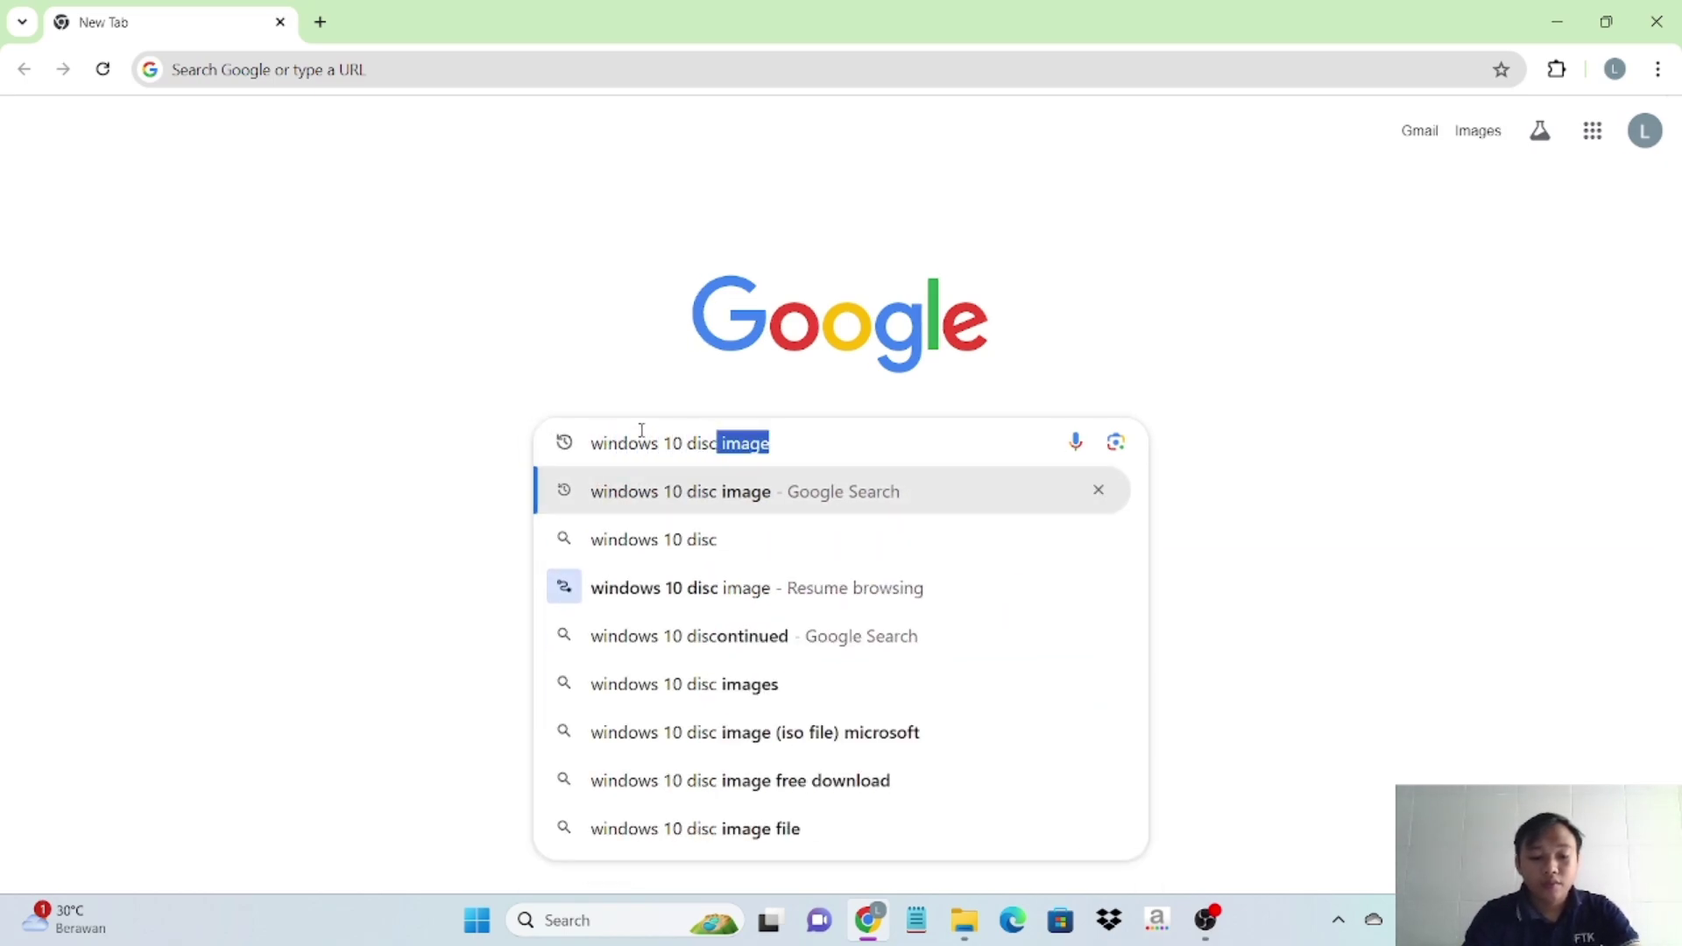
{"action": "type", "text": " image"}
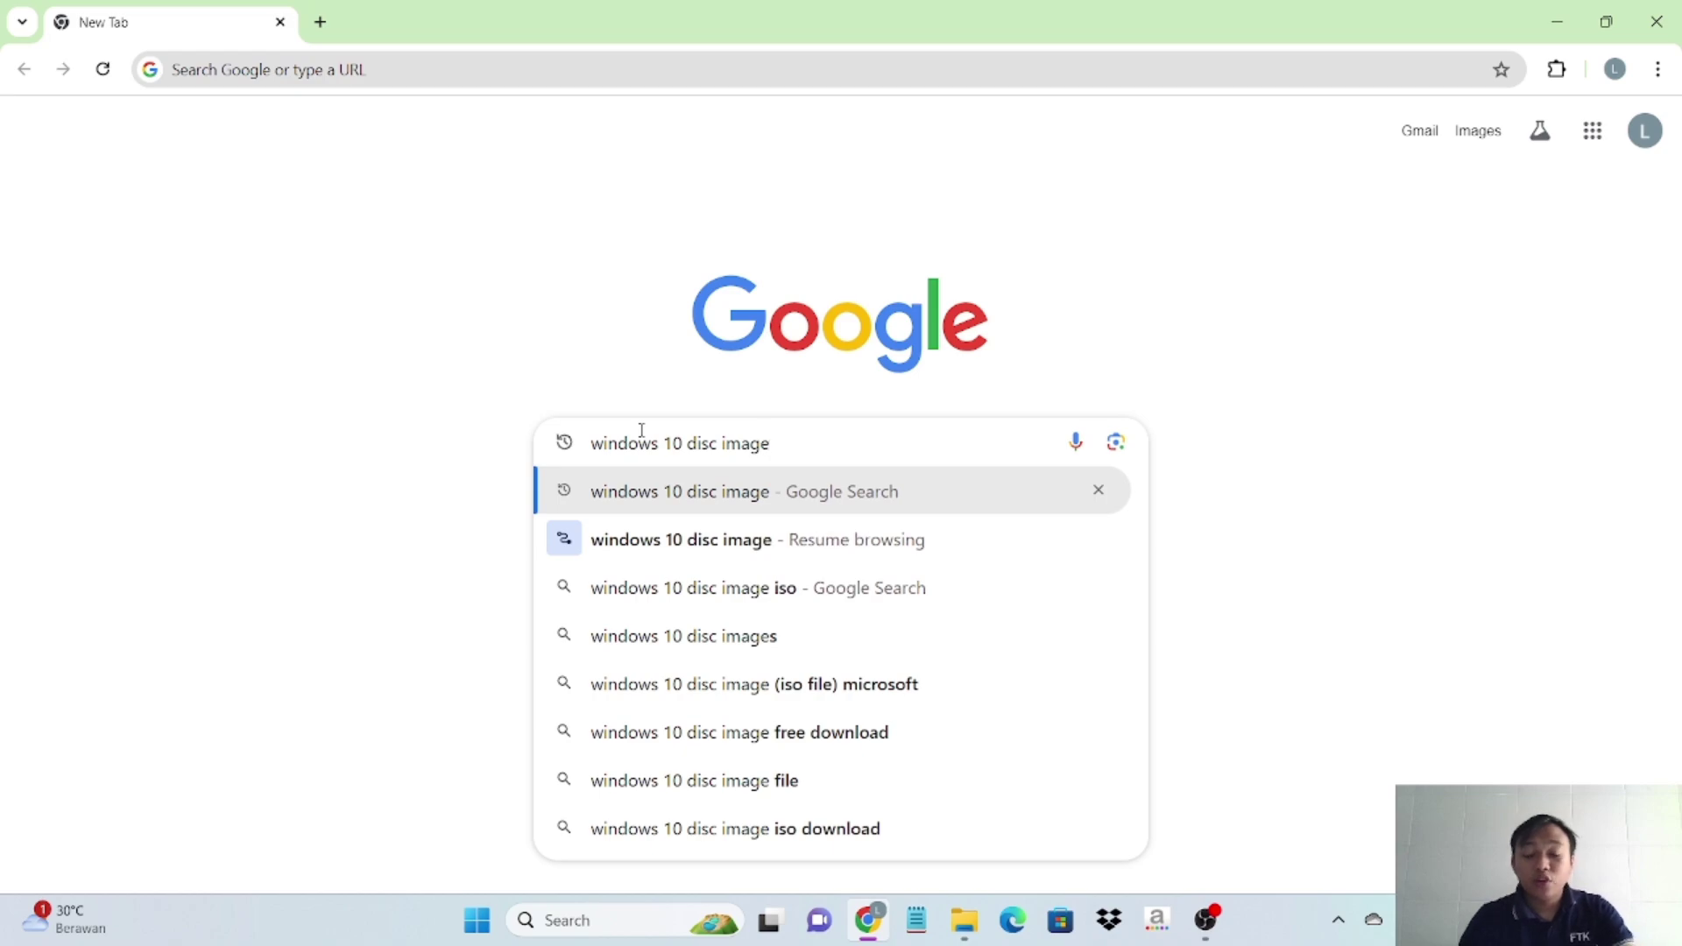
{"action": "key", "text": "Return"}
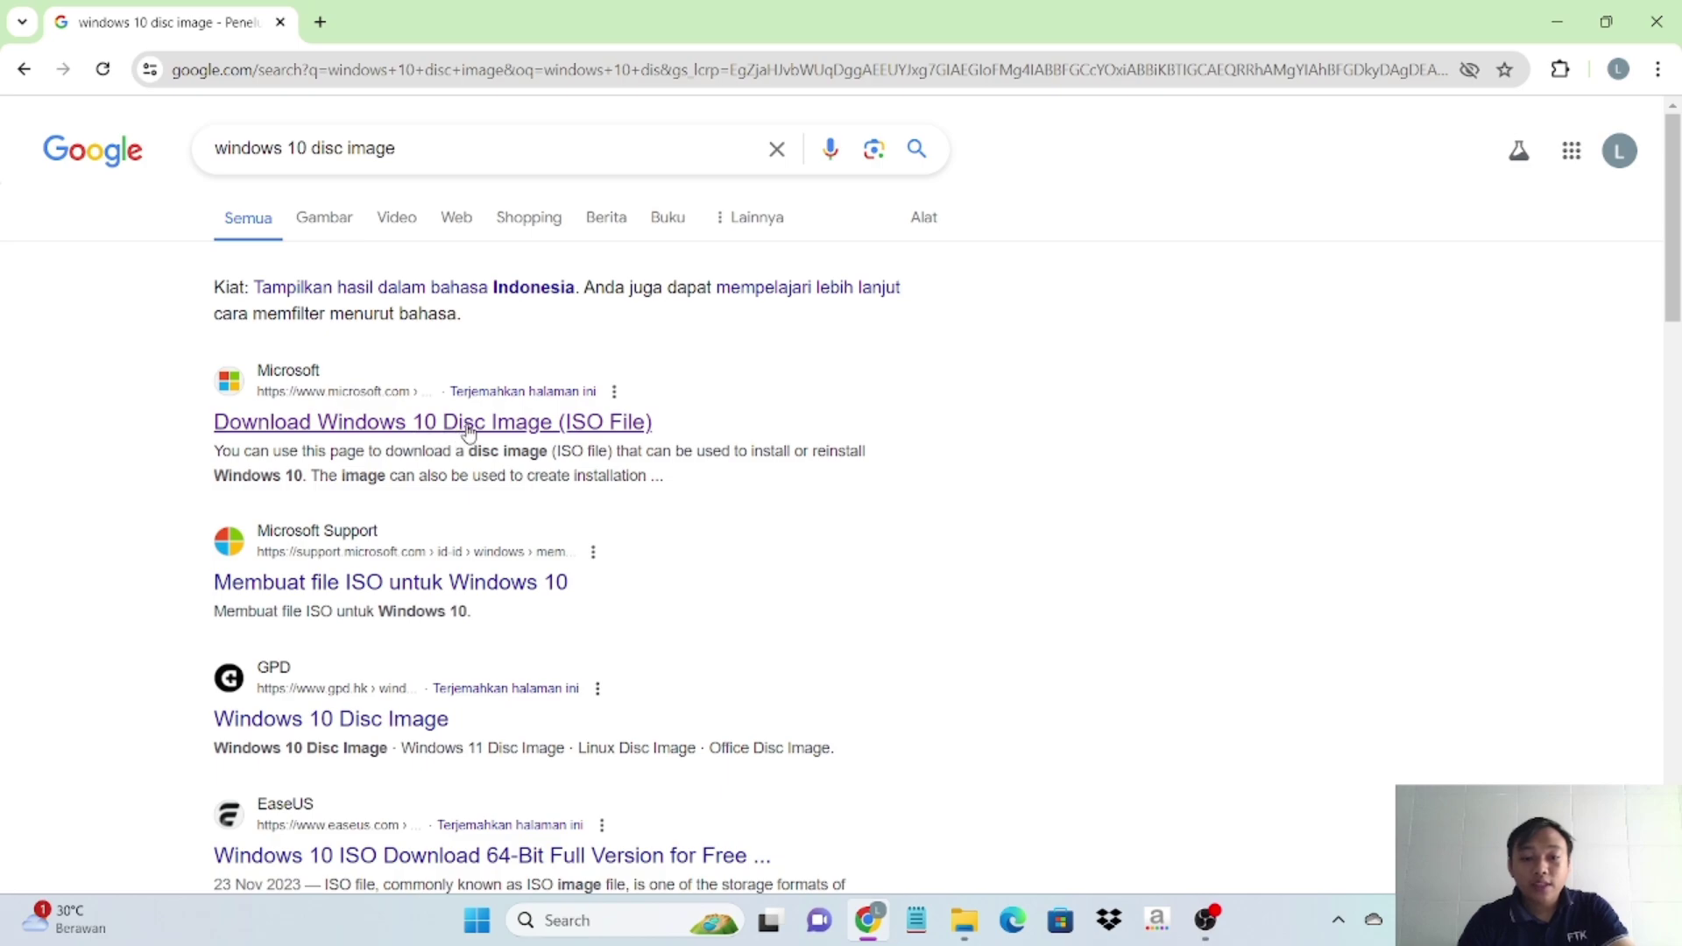
- Open Microsoft's Download Windows 10 Disc Image (ISO File) result
{"action": "left_click", "coordinate": [533, 424]}
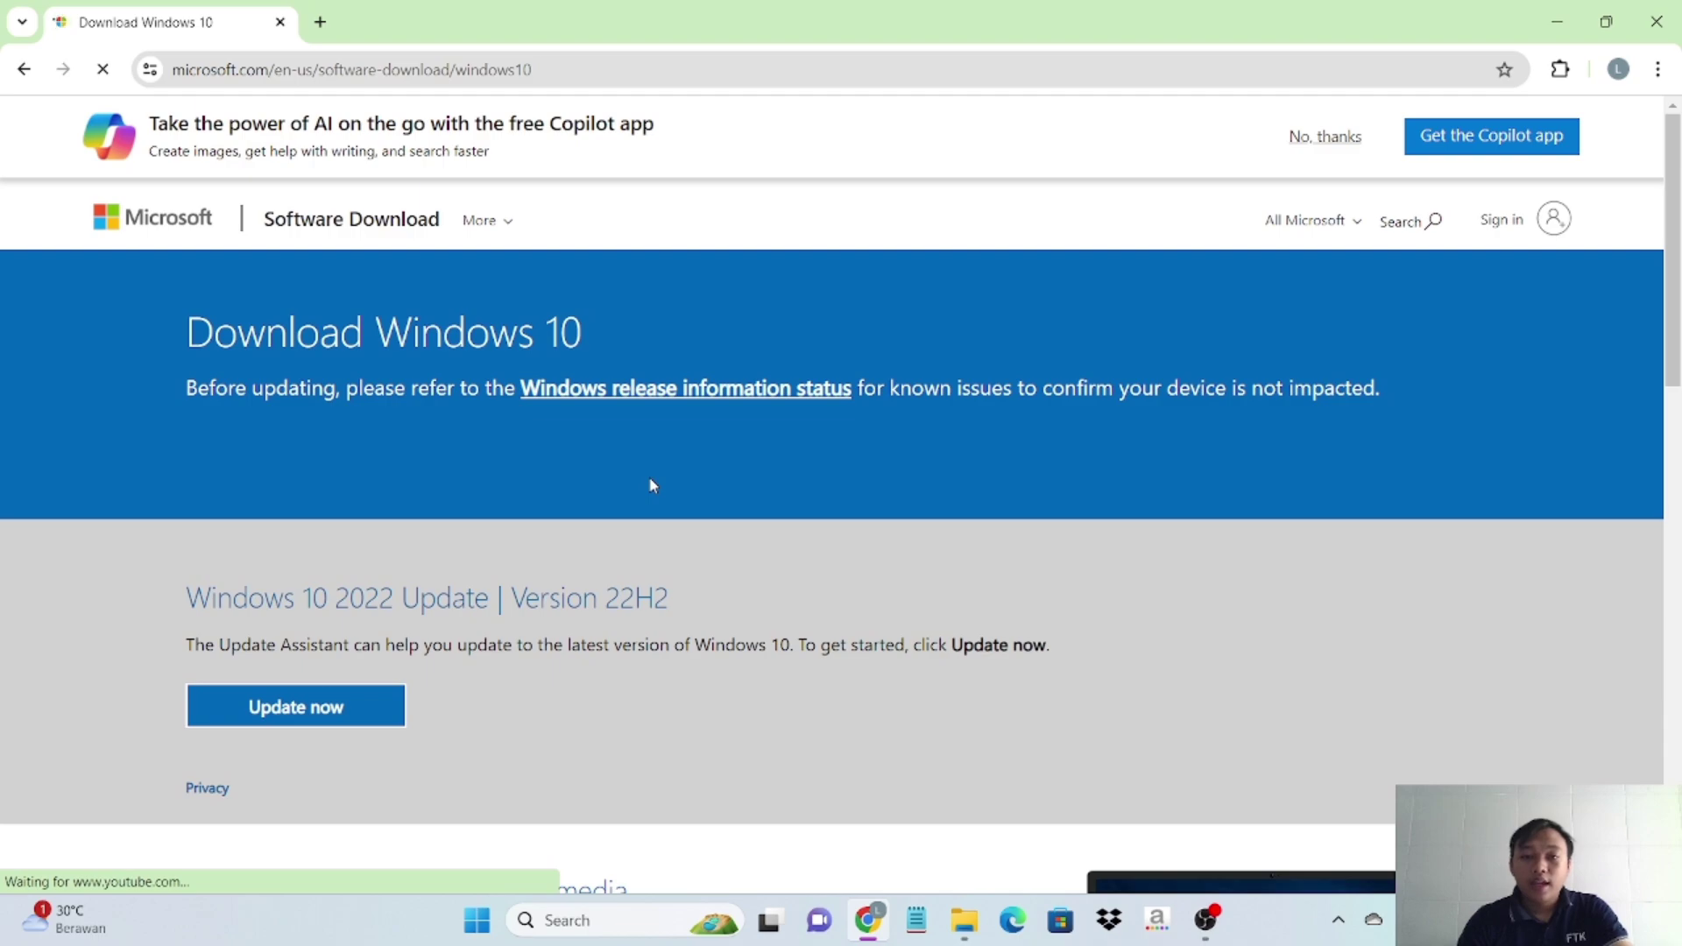
{"action": "scroll", "coordinate": [650, 479], "scroll_direction": "down", "scroll_amount": 1}
{"action": "scroll", "coordinate": [653, 485], "scroll_direction": "up", "scroll_amount": 1}
{"action": "scroll", "coordinate": [780, 421], "scroll_direction": "down", "scroll_amount": 5}
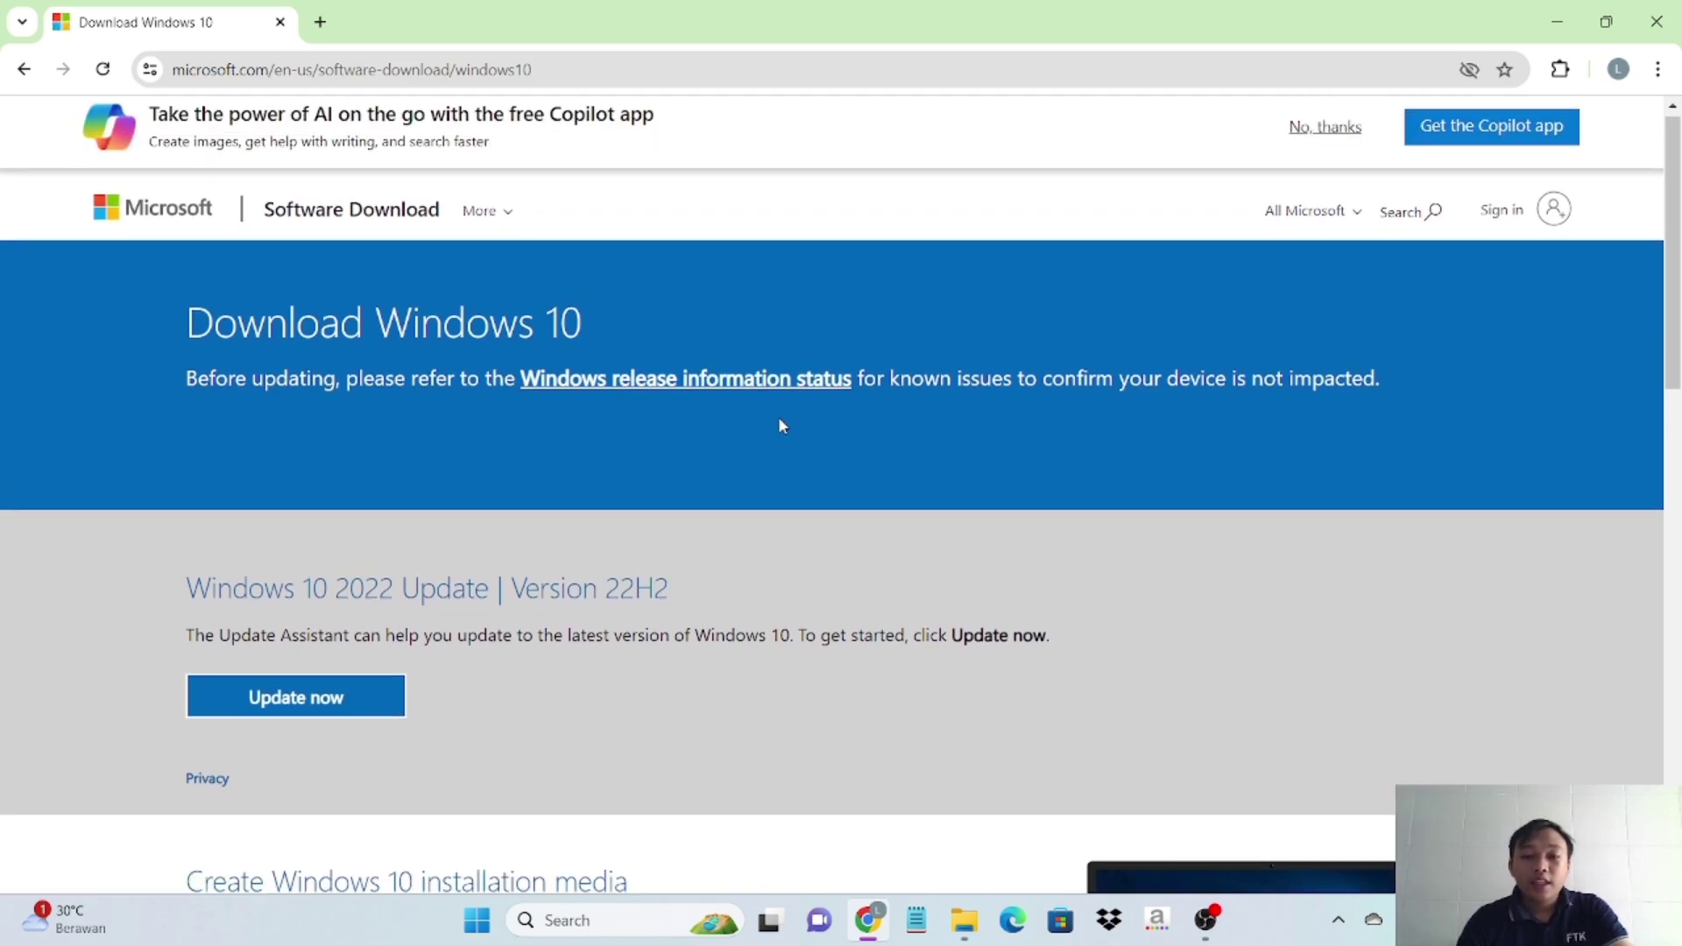
{"action": "scroll", "coordinate": [782, 426], "scroll_direction": "up", "scroll_amount": 5}
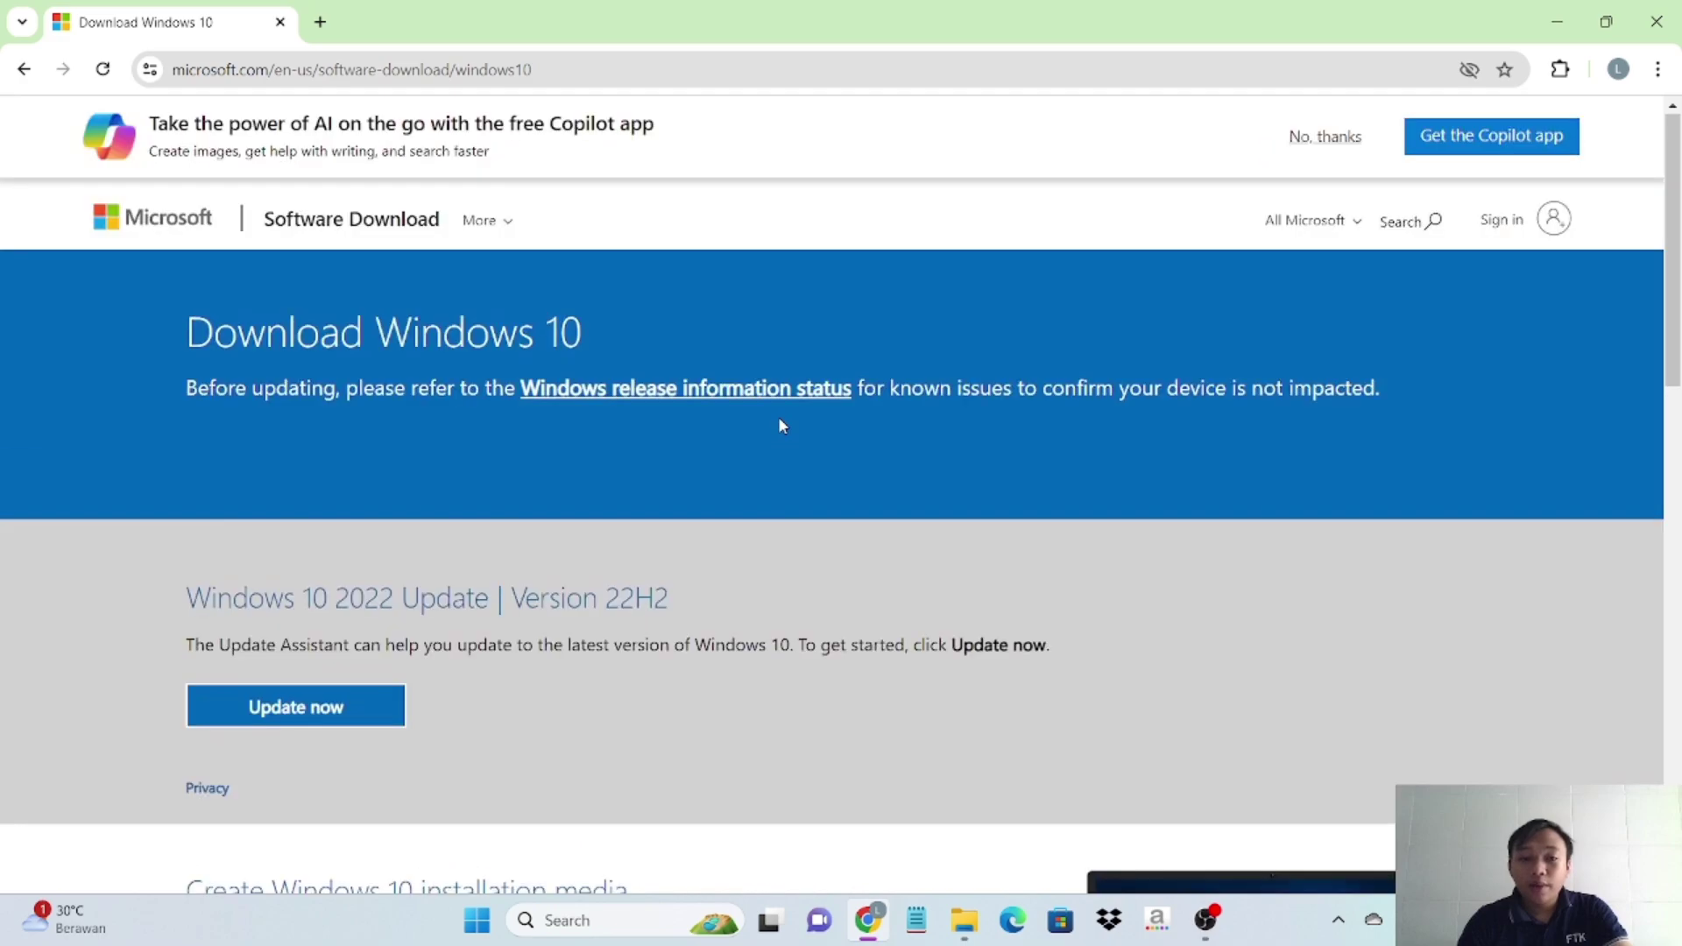
{"action": "scroll", "coordinate": [780, 422], "scroll_direction": "down", "scroll_amount": 3}
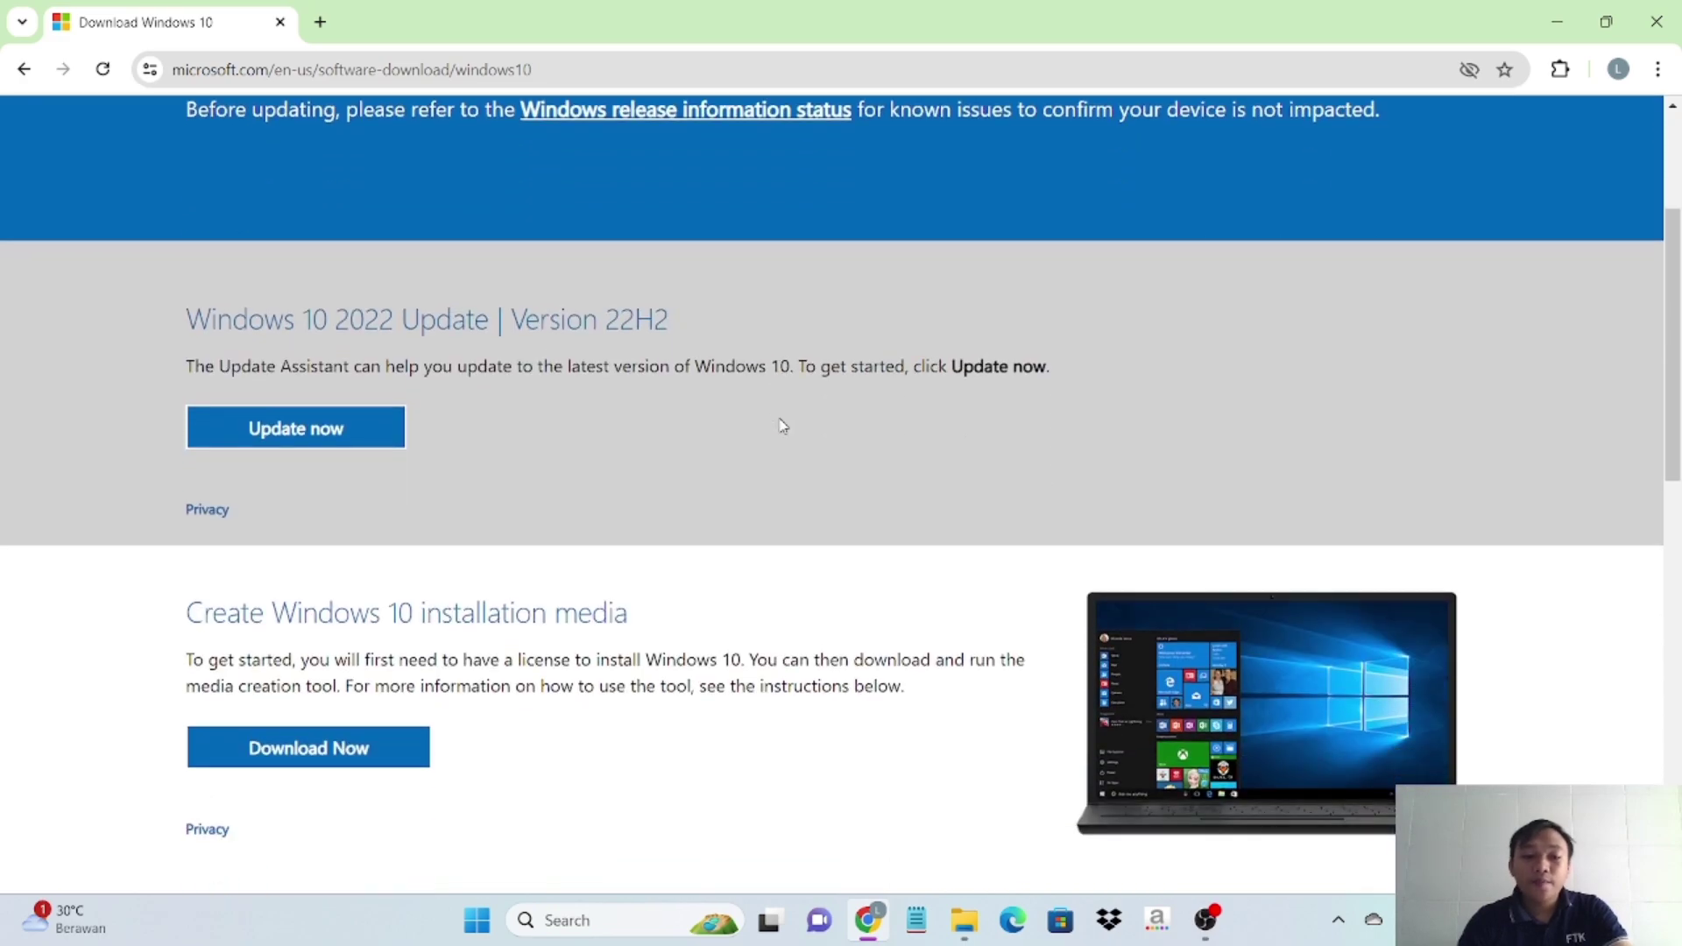
{"action": "scroll", "coordinate": [780, 421], "scroll_direction": "up", "scroll_amount": 3}
{"action": "scroll", "coordinate": [782, 426], "scroll_direction": "up", "scroll_amount": 1}
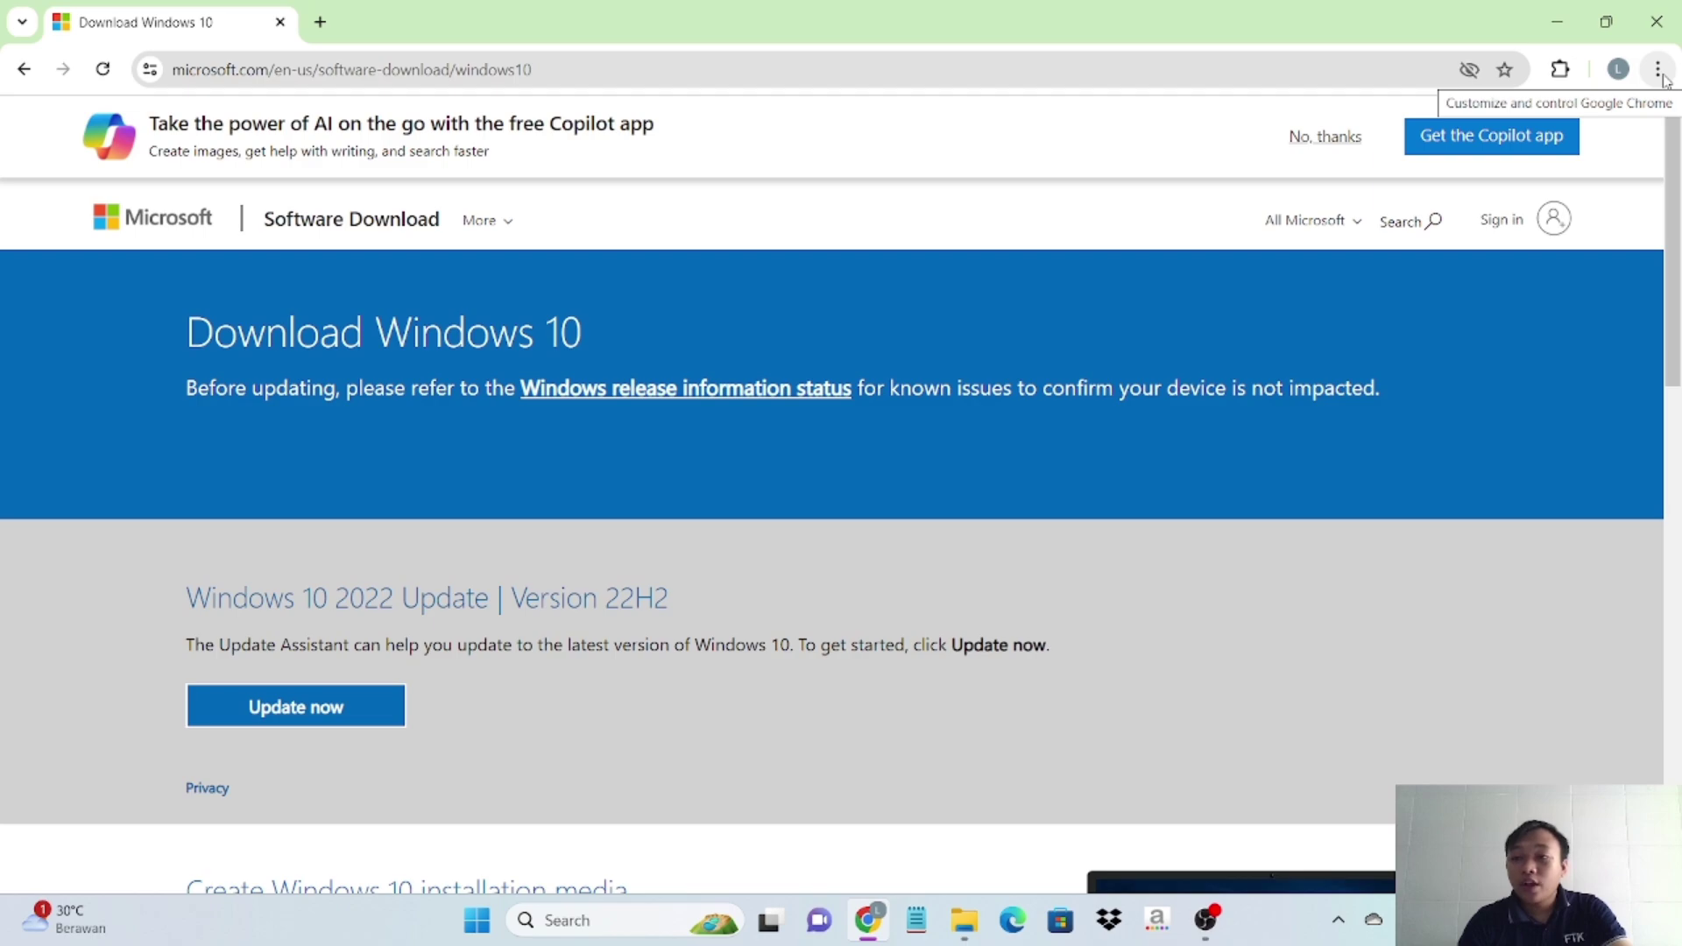
- Bring up Chrome's main menu at More tools
{"action": "left_click", "coordinate": [1662, 75]}
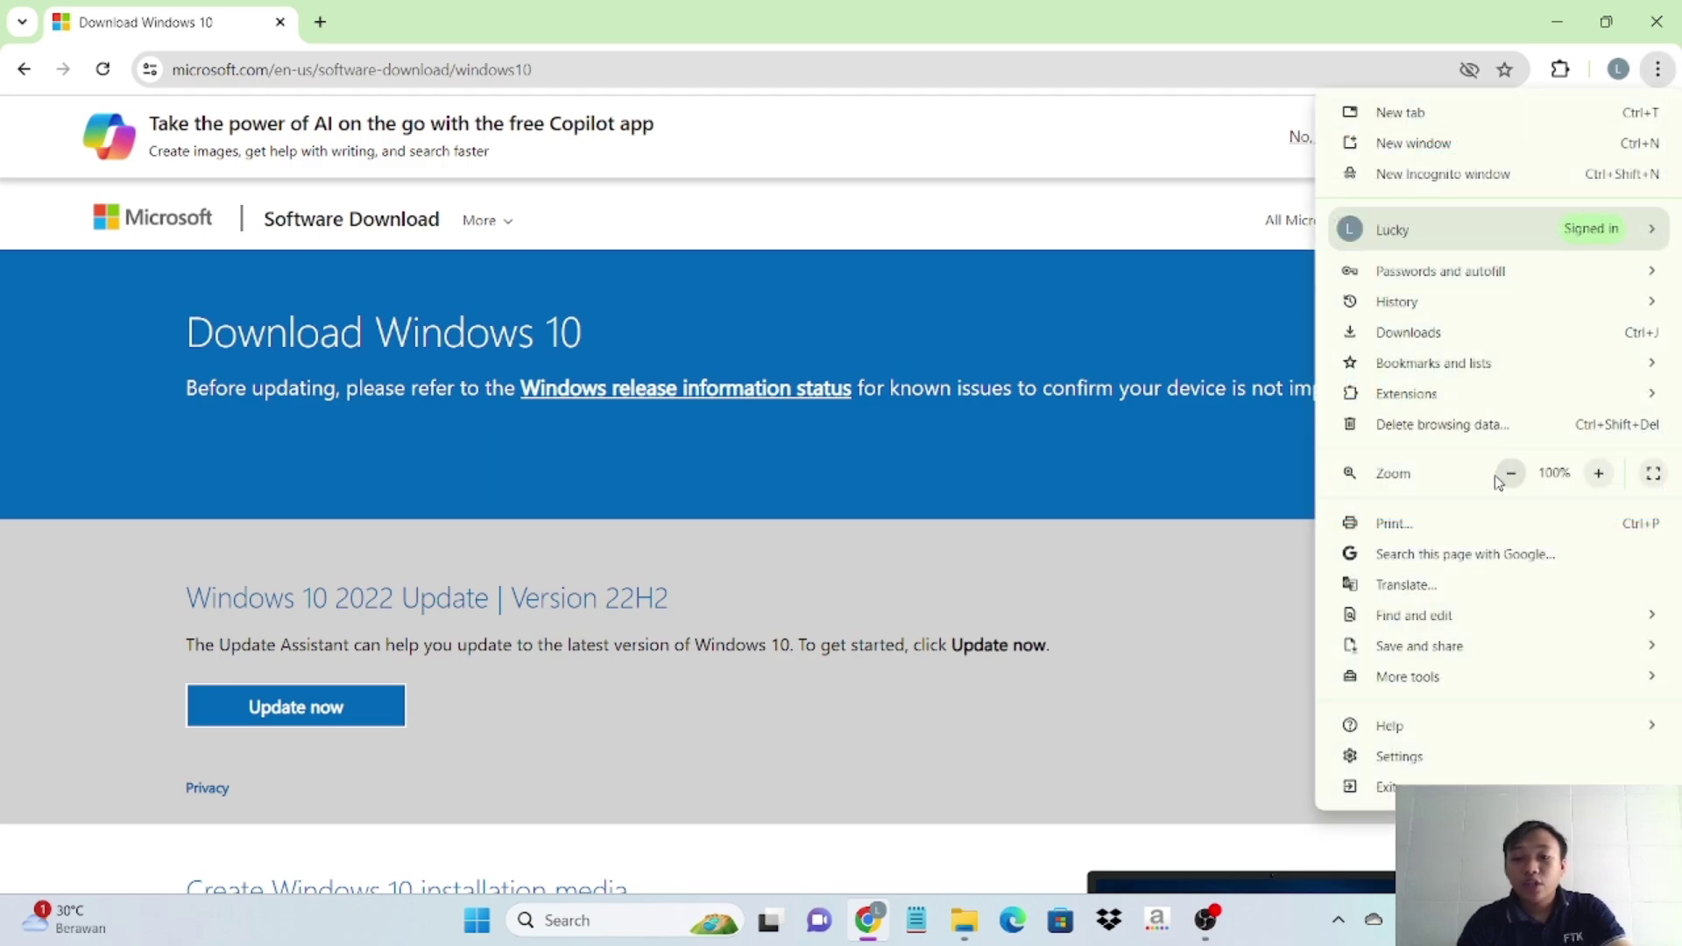
{"action": "mouse_move", "coordinate": [1494, 629]}
{"action": "mouse_move", "coordinate": [1410, 689]}
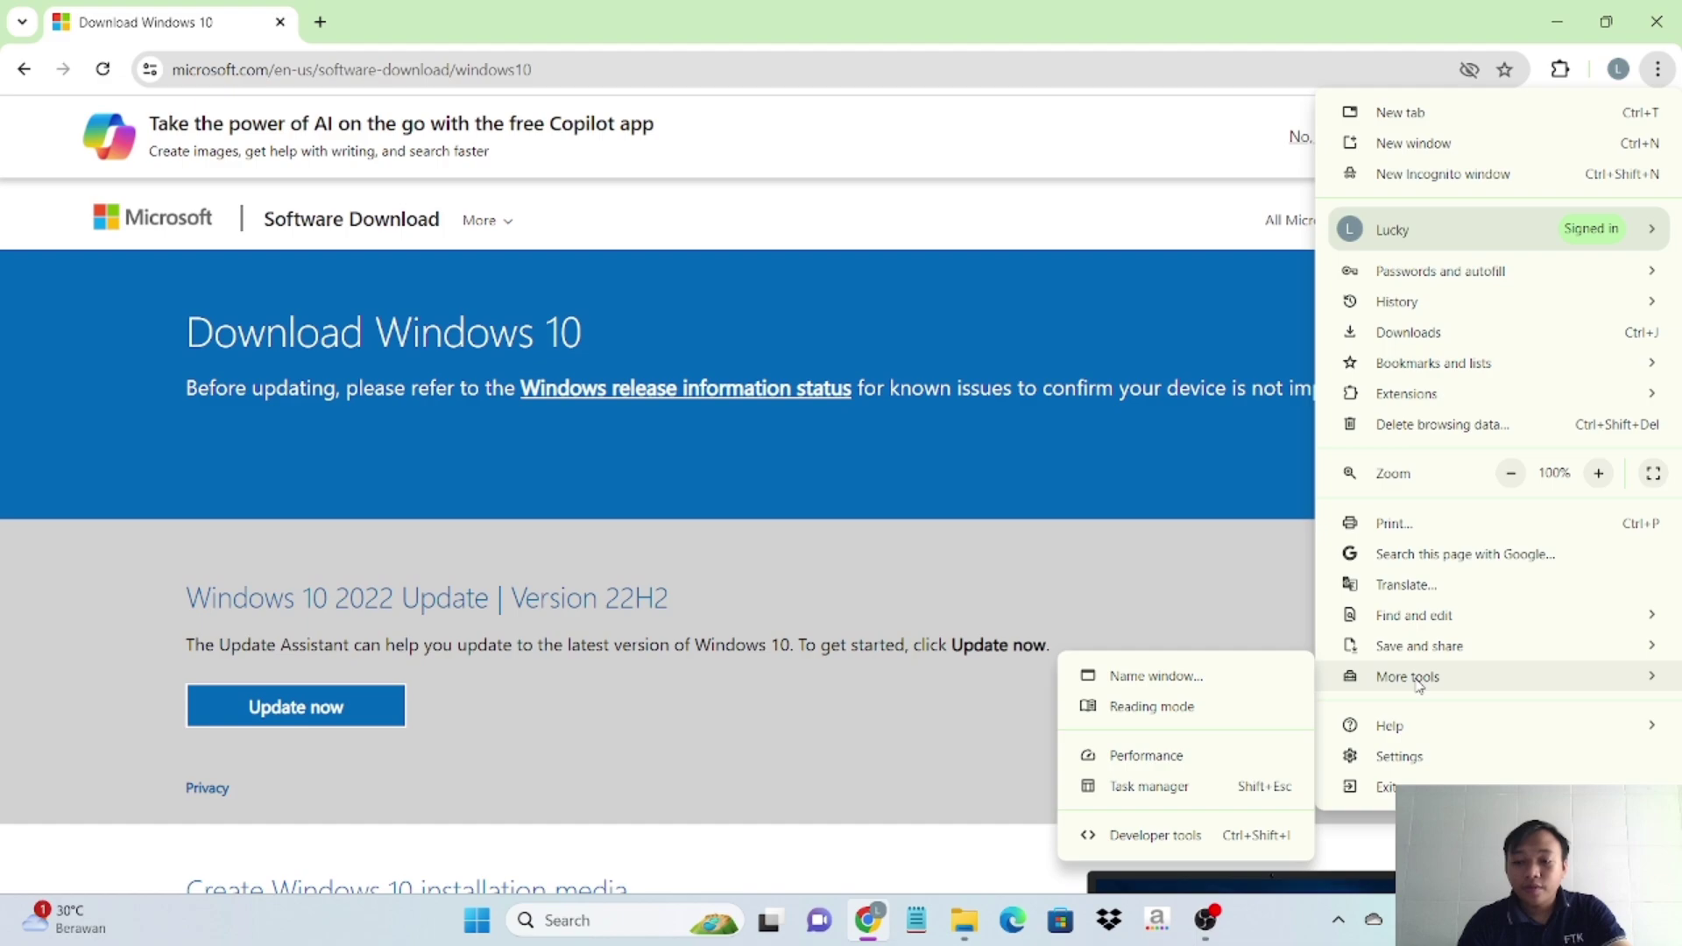
- Turn on Developer tools device emulation and reload to get the ISO download page
{"action": "left_click", "coordinate": [1176, 843]}
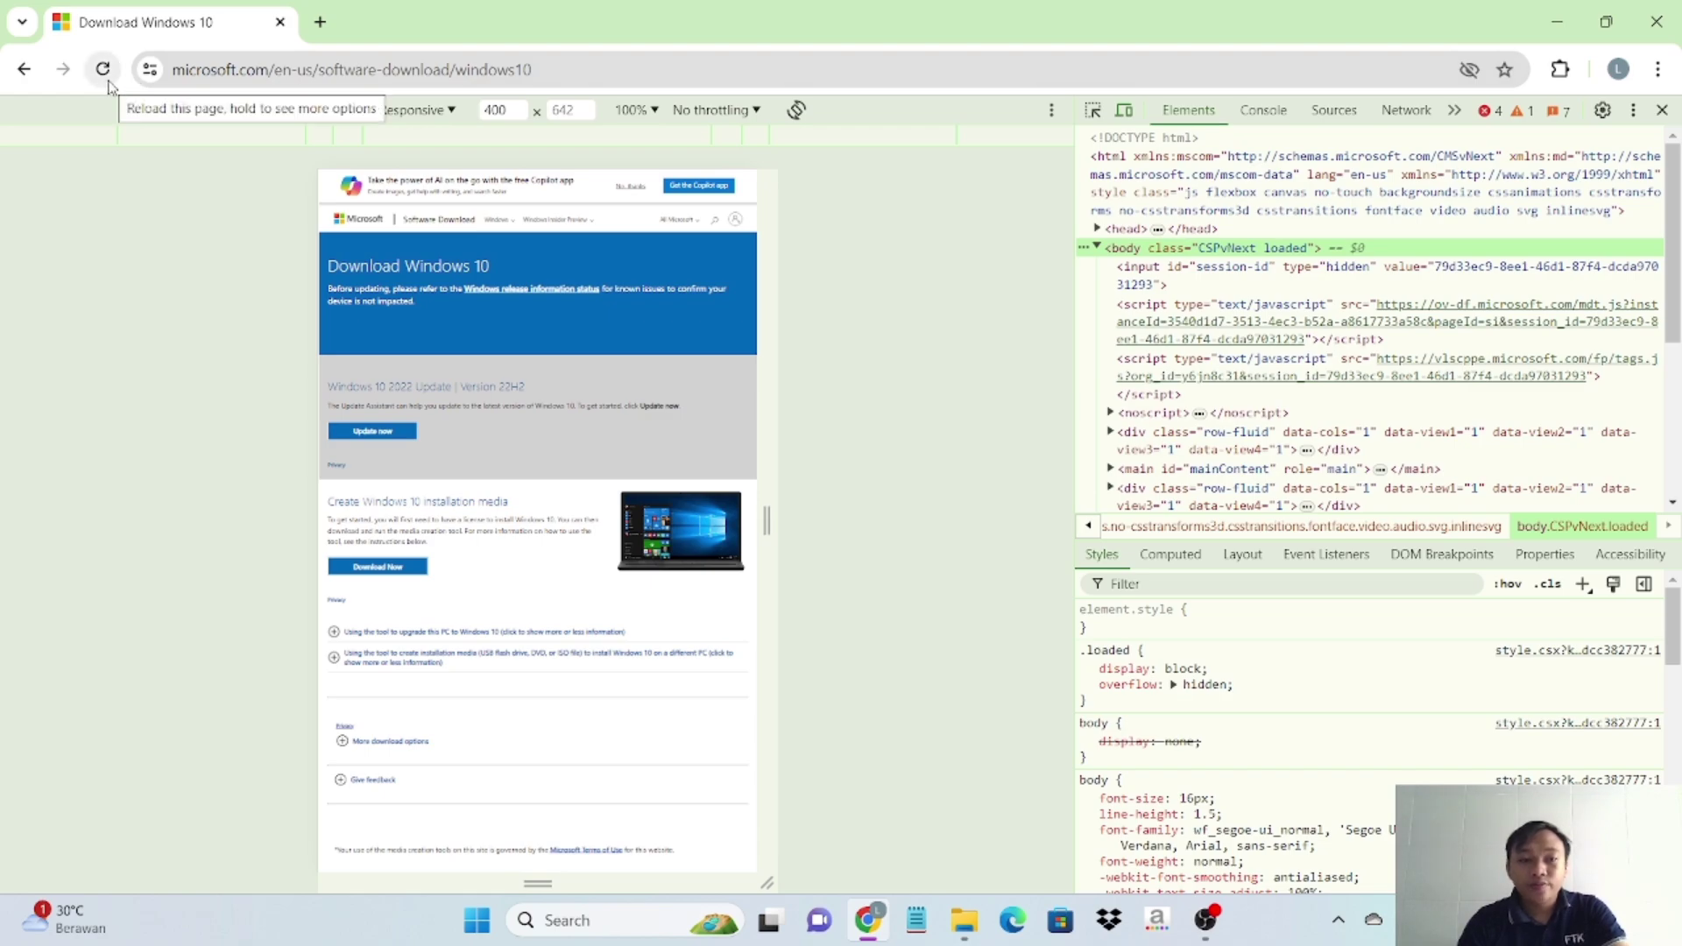
{"action": "left_click", "coordinate": [103, 70]}
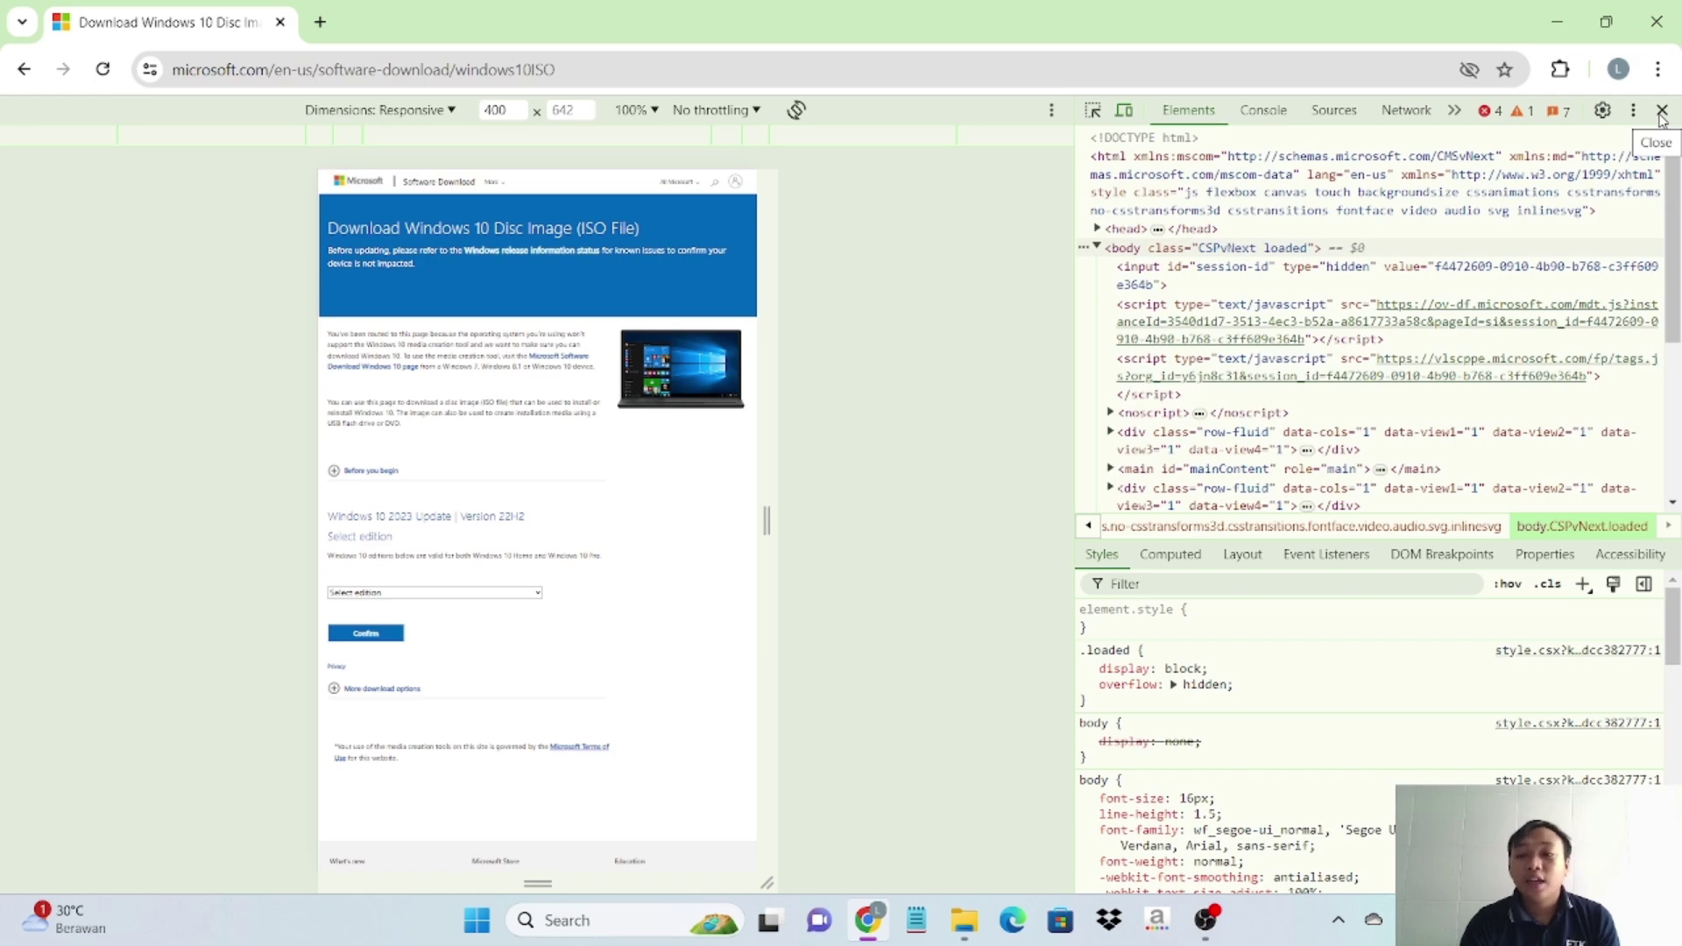
- Close DevTools and confirm Windows 10 (multi-edition ISO) as the edition
{"action": "left_click", "coordinate": [1661, 111]}
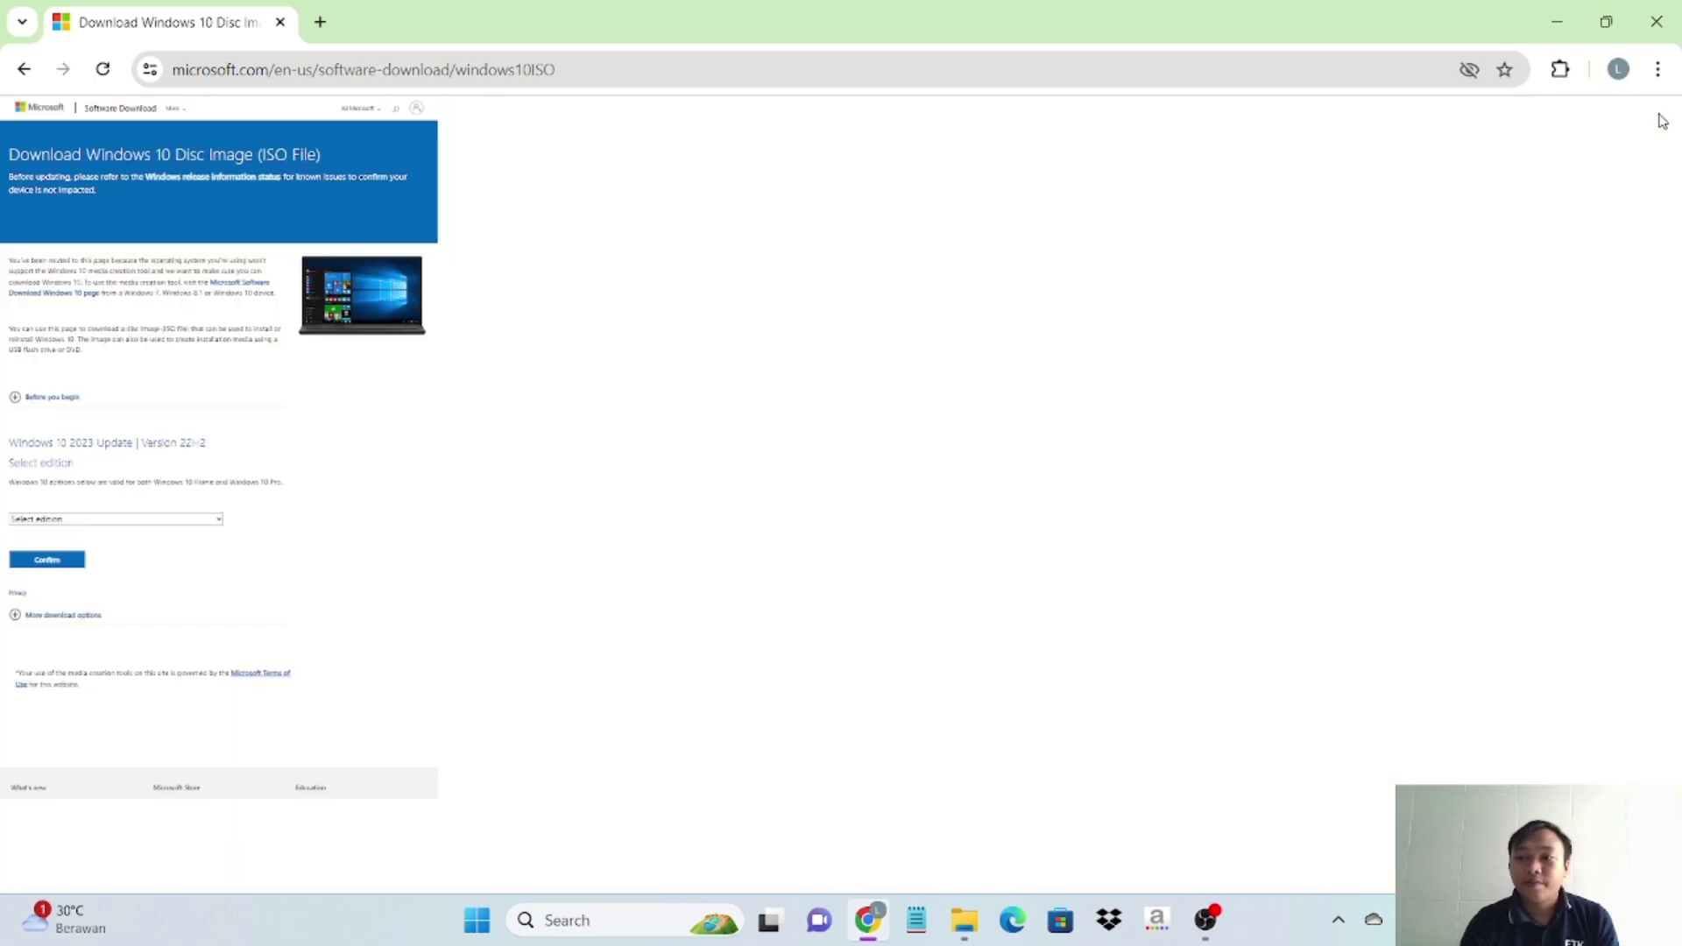
{"action": "scroll", "coordinate": [855, 531], "scroll_direction": "down", "scroll_amount": 5}
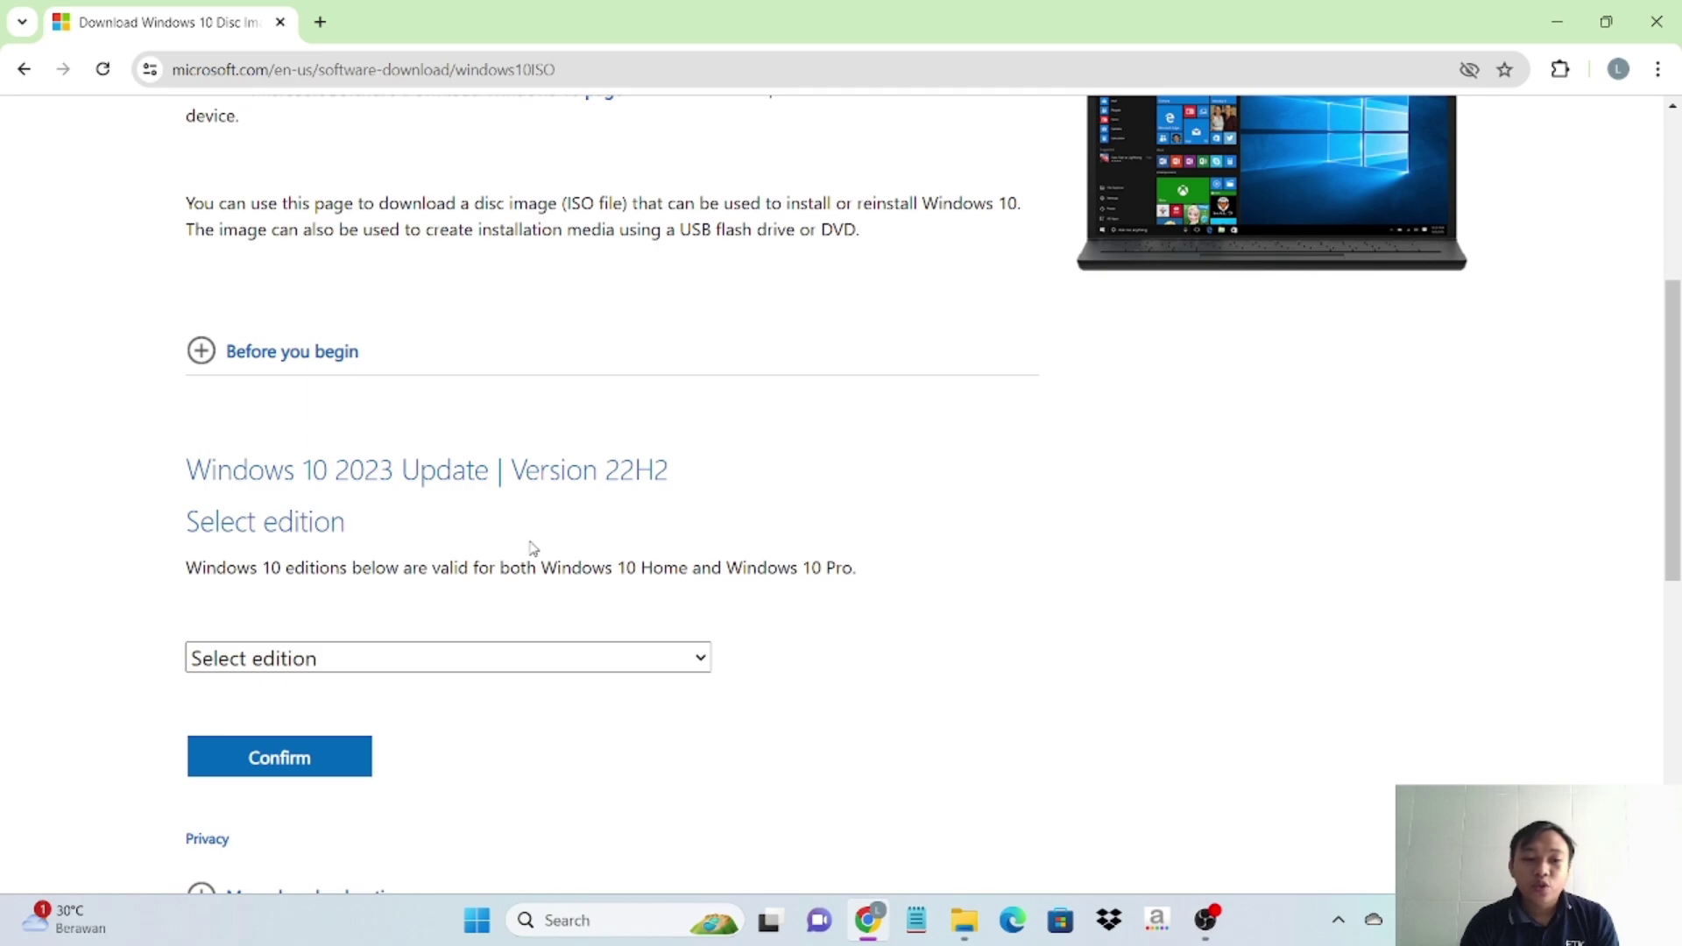
{"action": "scroll", "coordinate": [282, 646], "scroll_direction": "down", "scroll_amount": 1}
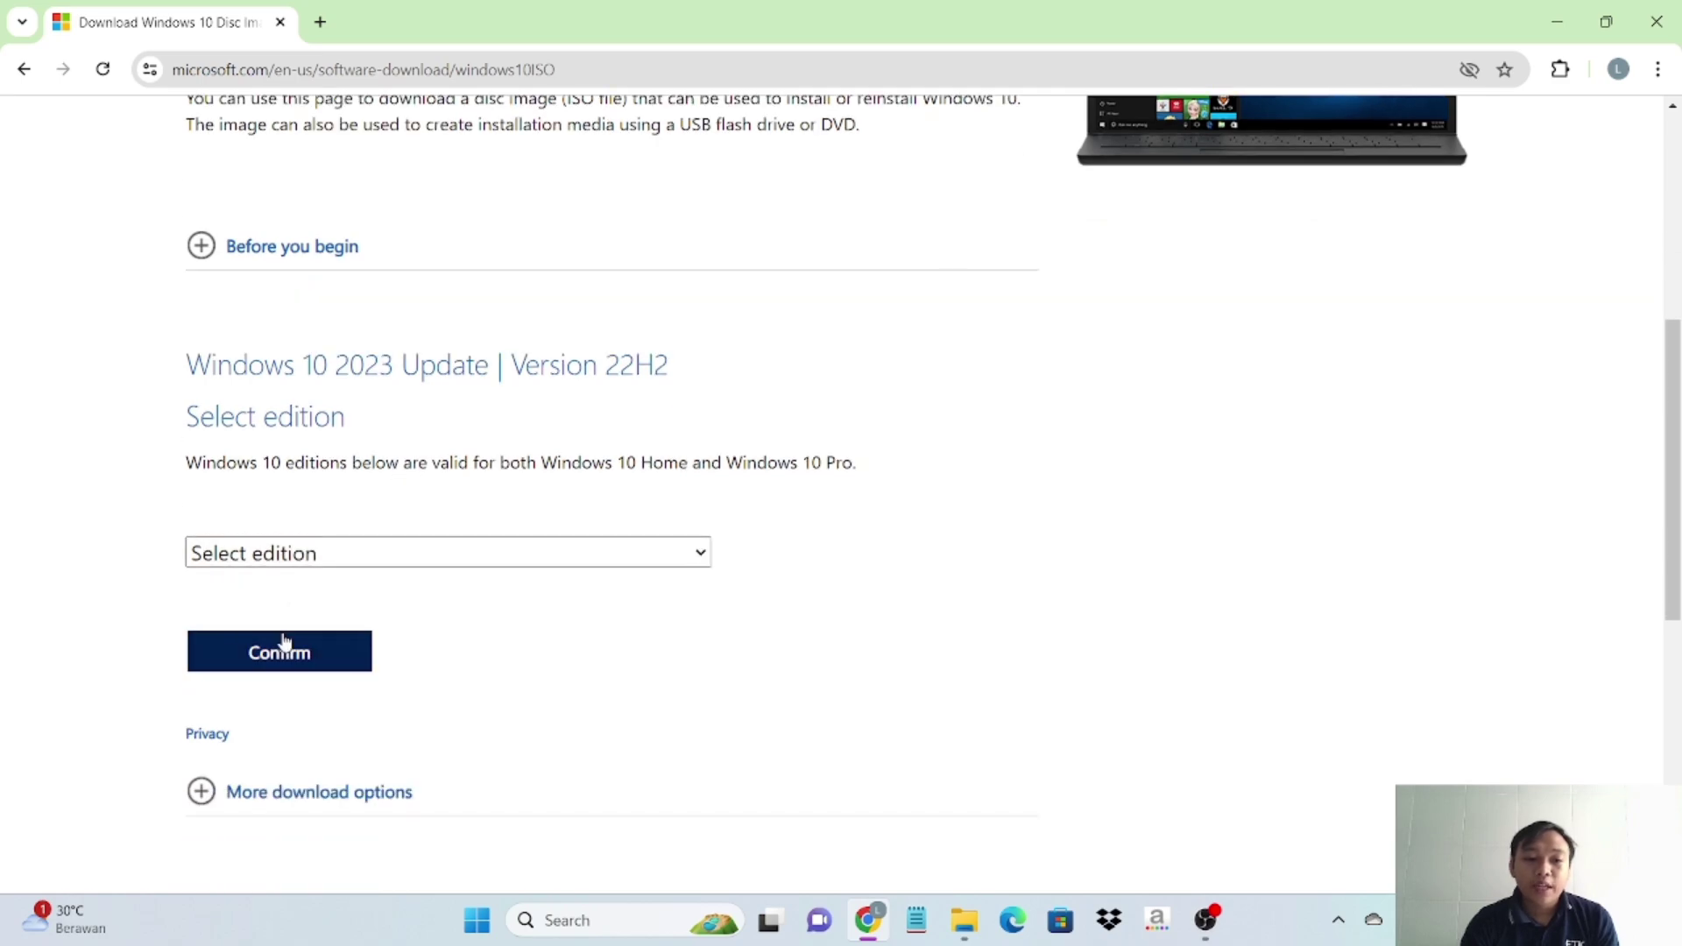
{"action": "left_click", "coordinate": [701, 553]}
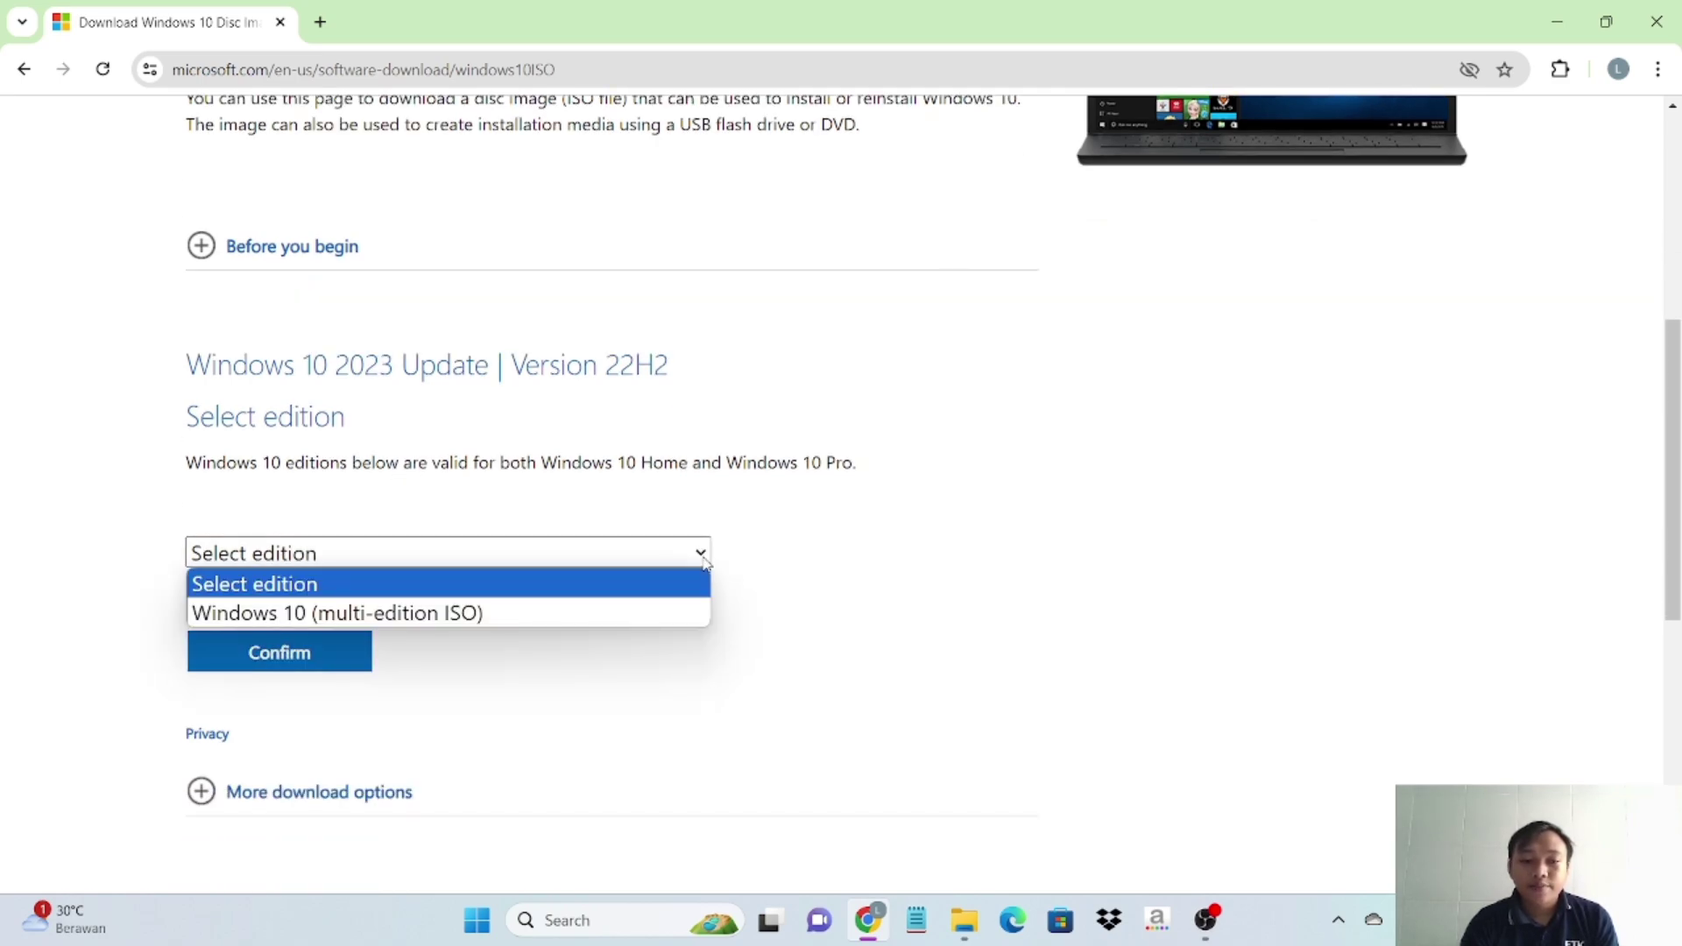
{"action": "left_click", "coordinate": [605, 614]}
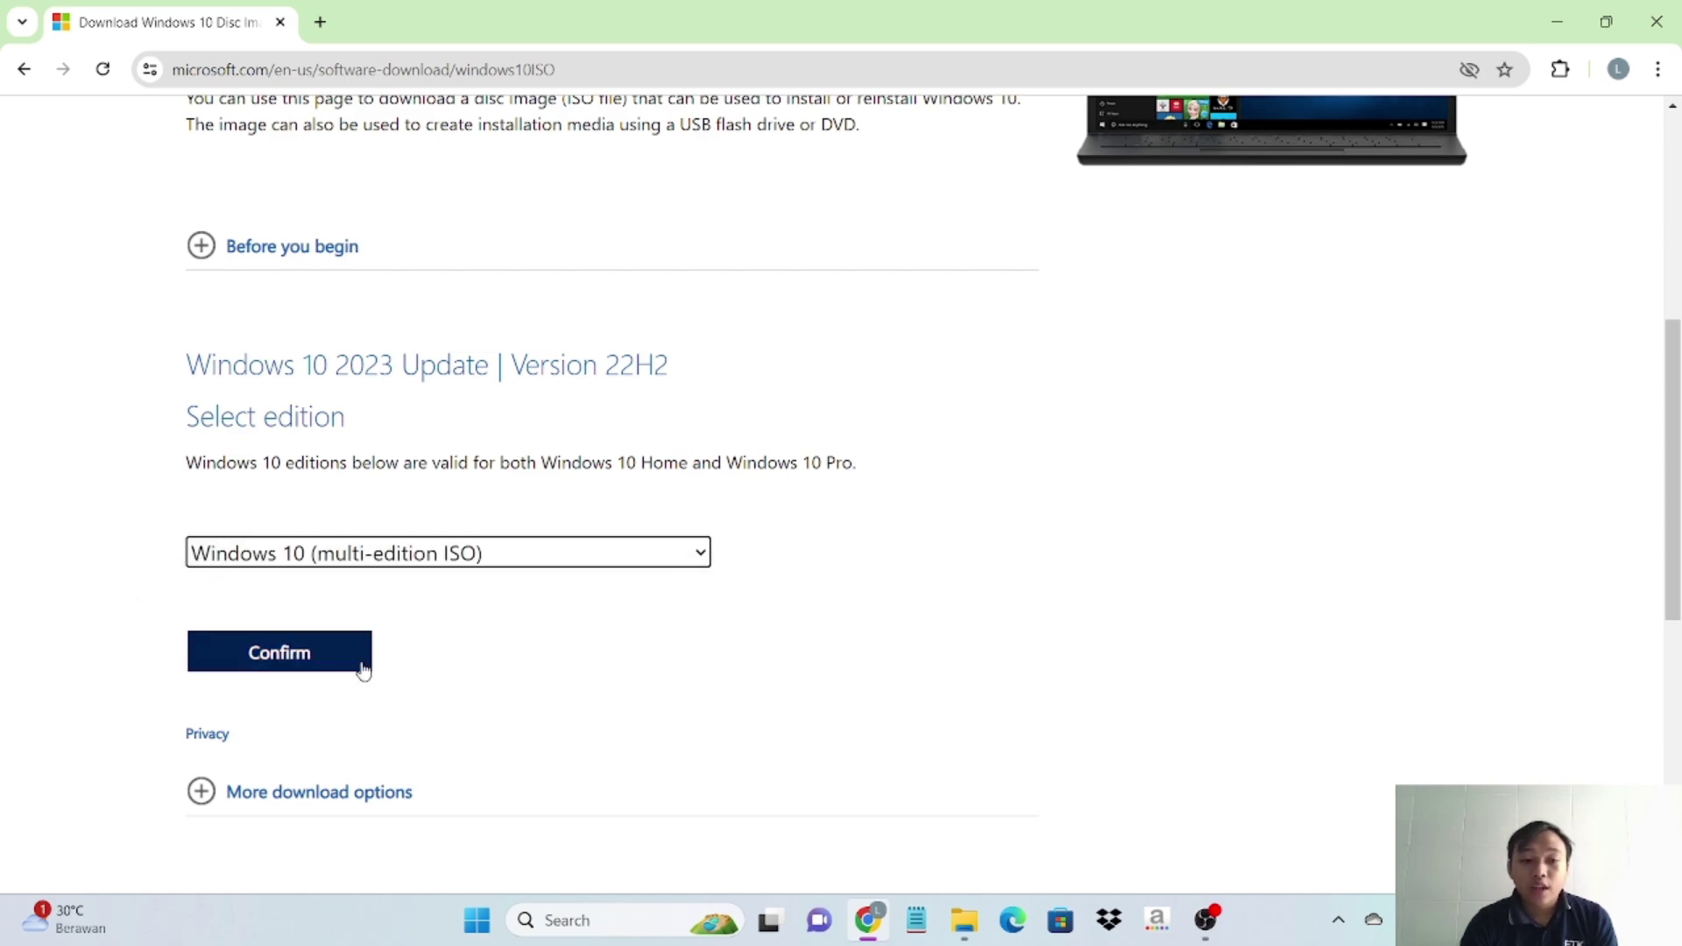
{"action": "left_click", "coordinate": [334, 666]}
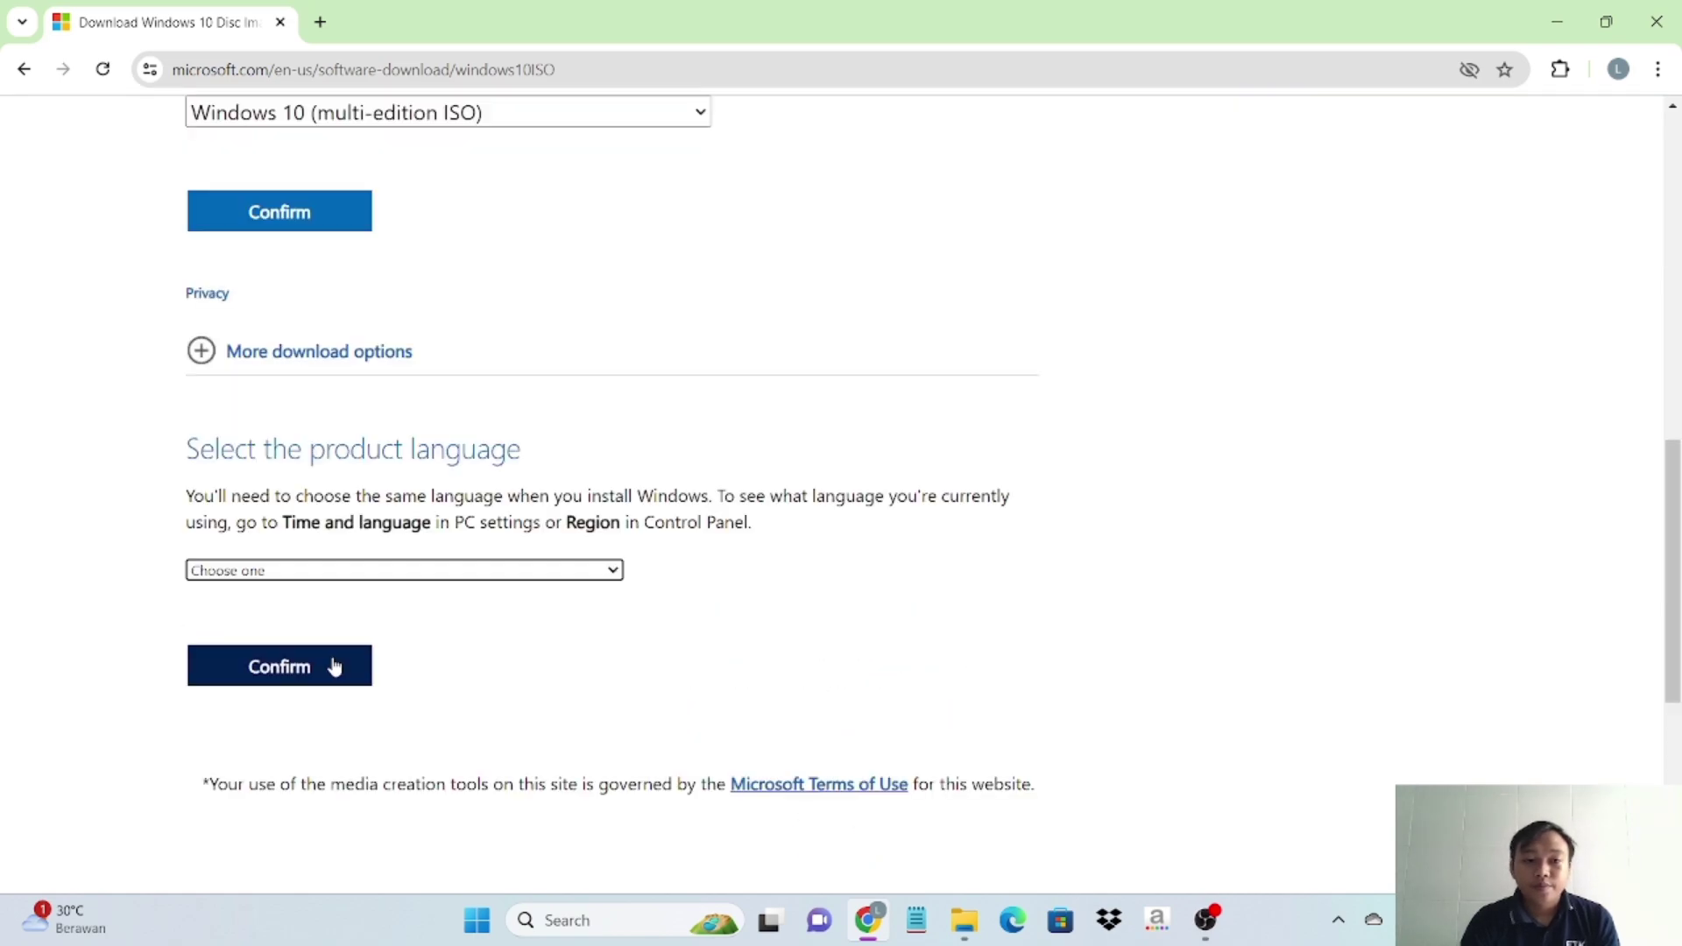
- Confirm English International as the product language
{"action": "scroll", "coordinate": [334, 666], "scroll_direction": "down", "scroll_amount": 1}
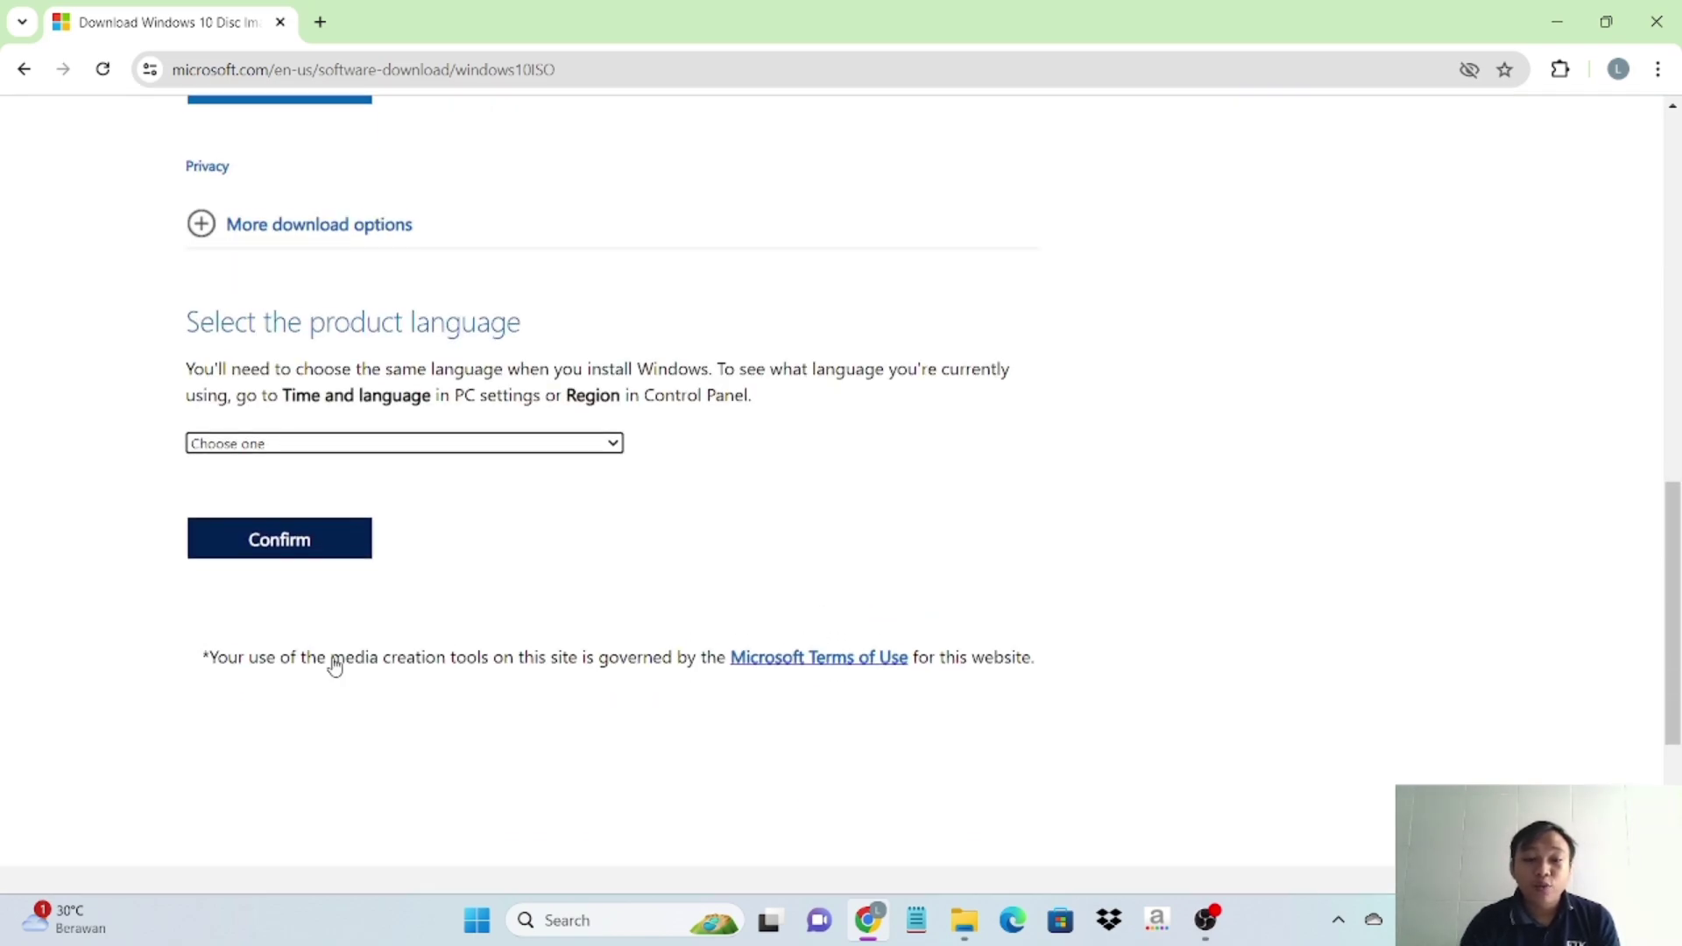
{"action": "scroll", "coordinate": [334, 665], "scroll_direction": "up", "scroll_amount": 2}
{"action": "scroll", "coordinate": [334, 657], "scroll_direction": "down", "scroll_amount": 2}
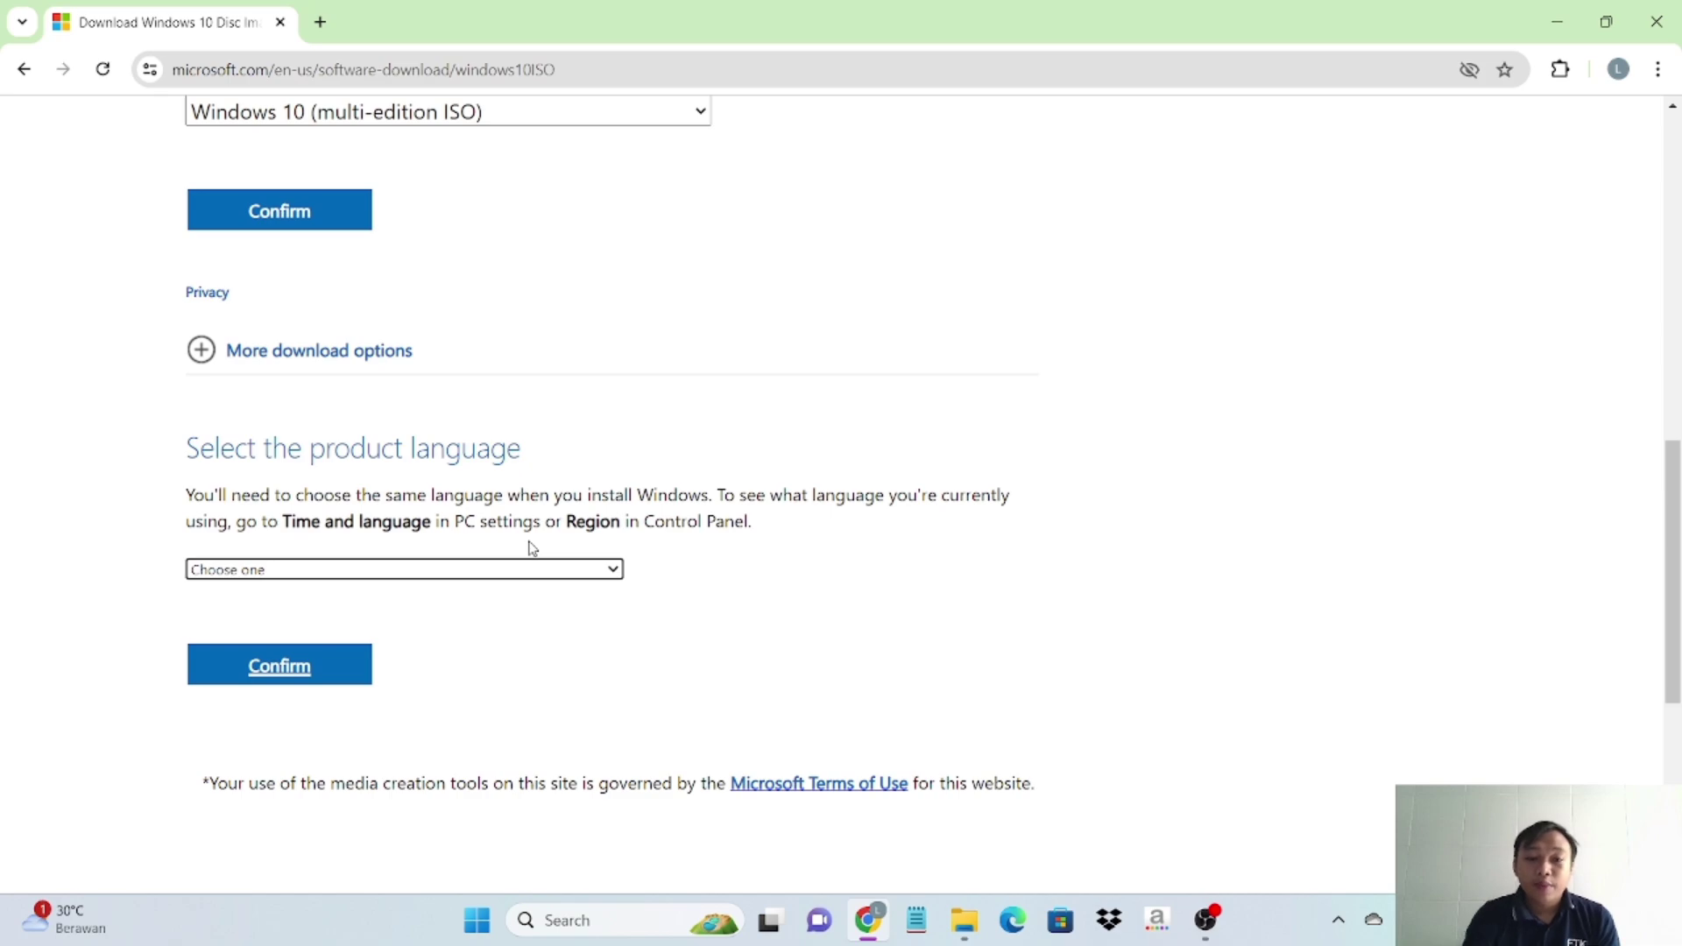
{"action": "left_click", "coordinate": [616, 571]}
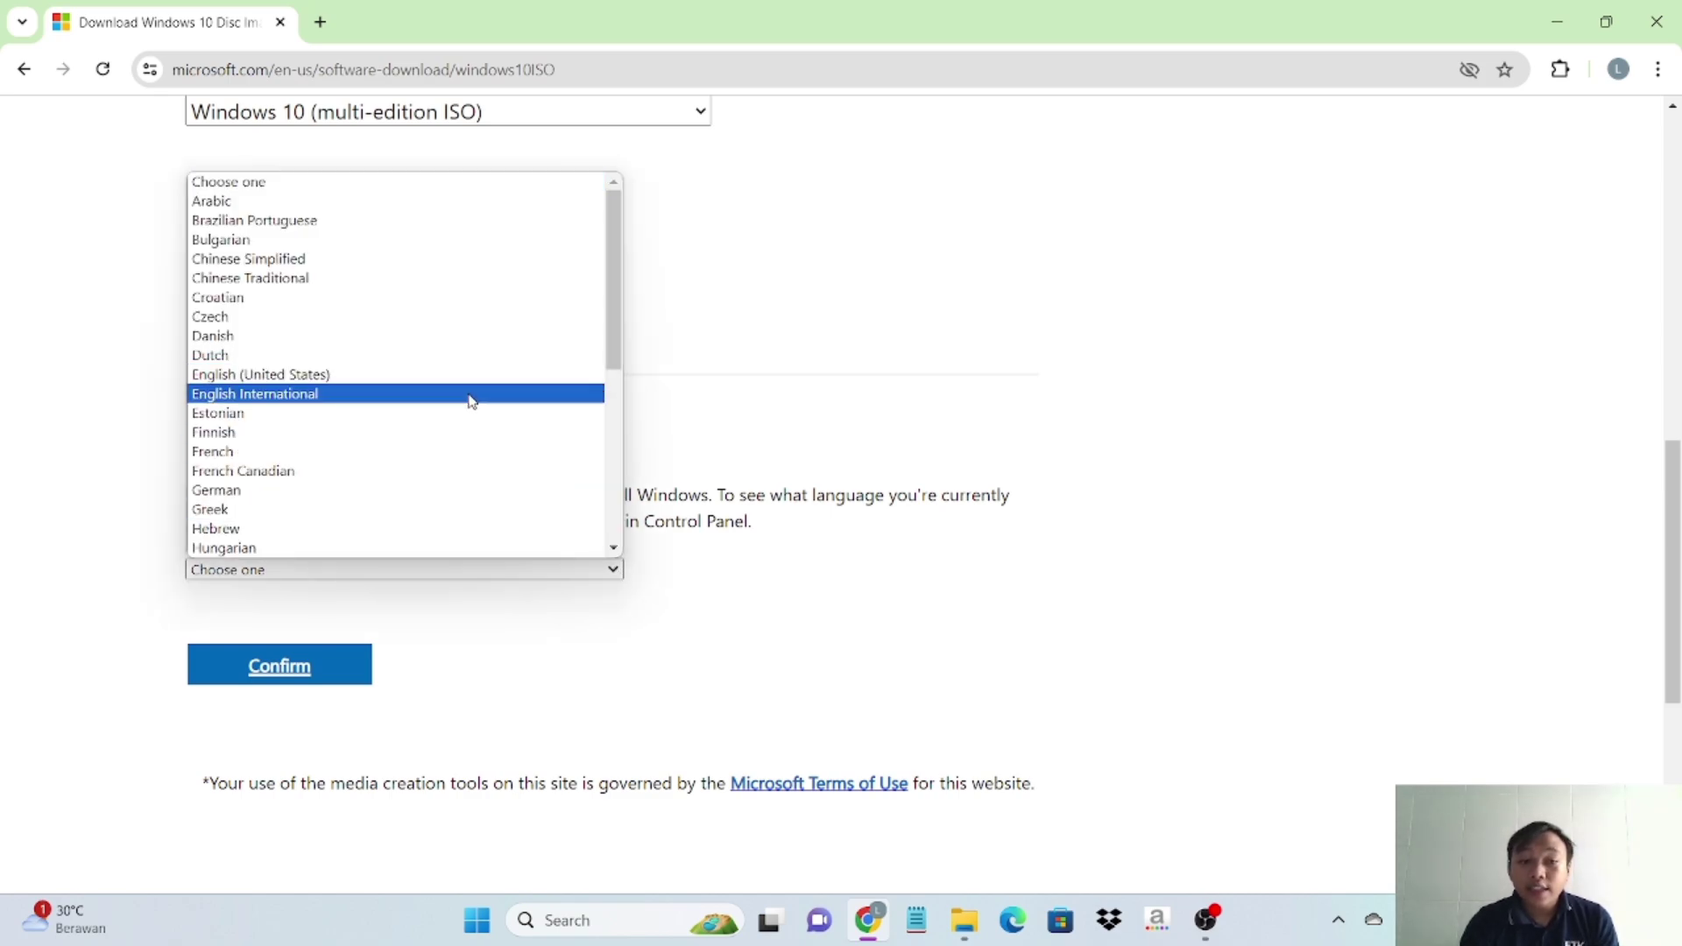
{"action": "left_click", "coordinate": [472, 401]}
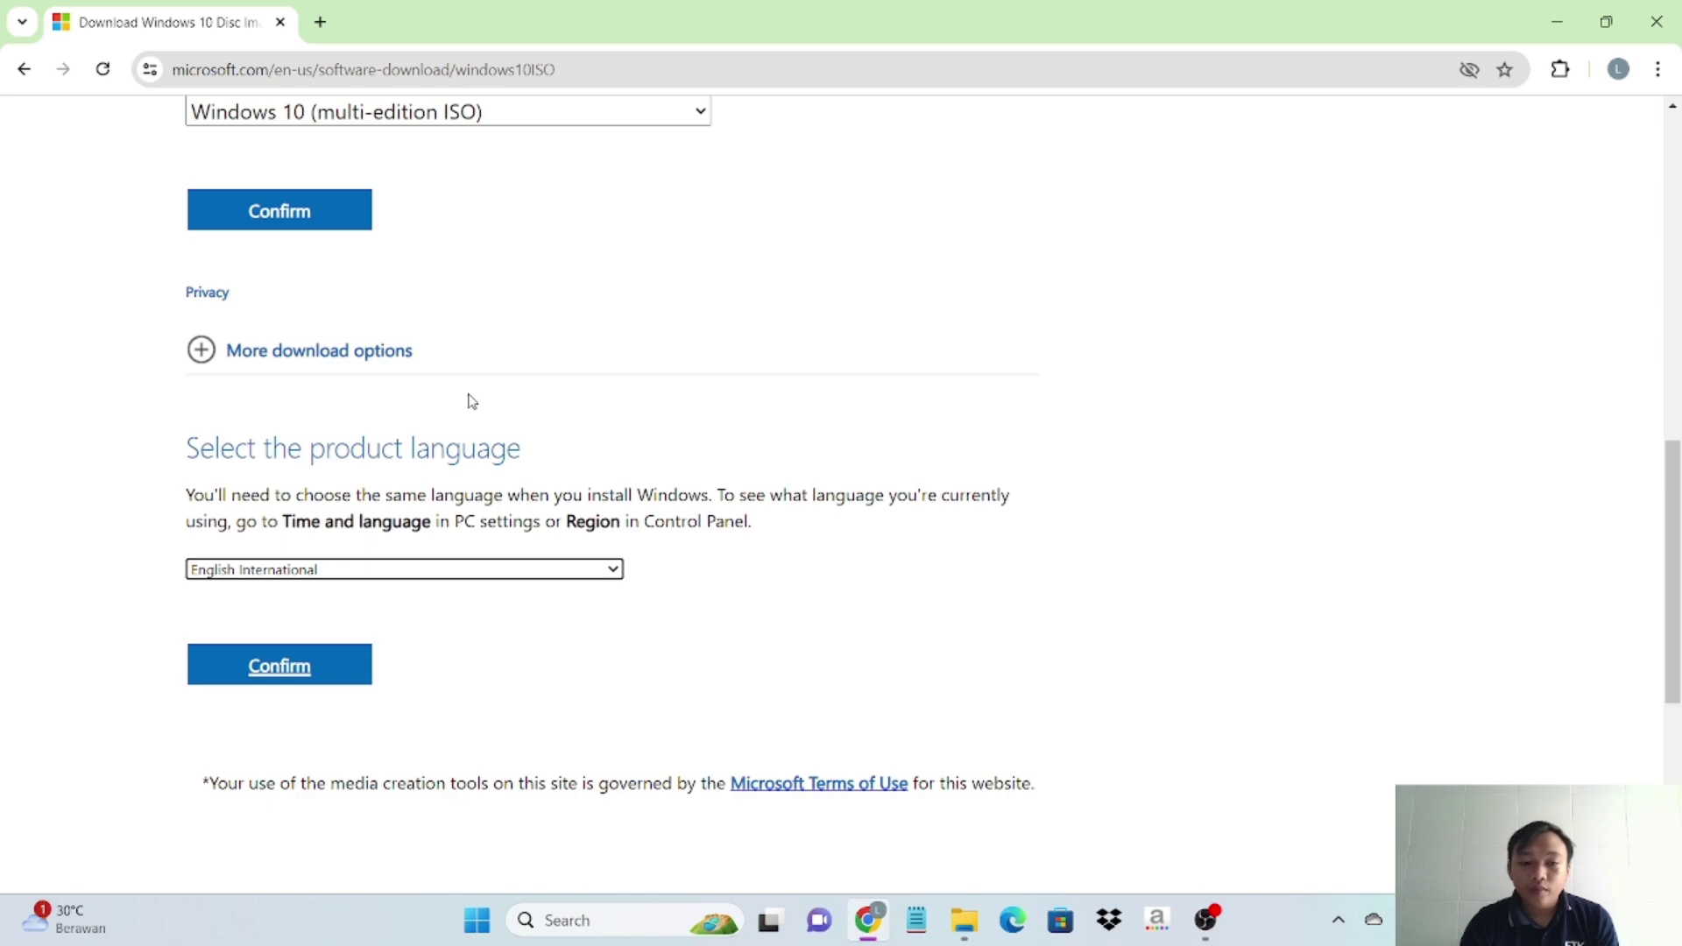
{"action": "left_click", "coordinate": [331, 682]}
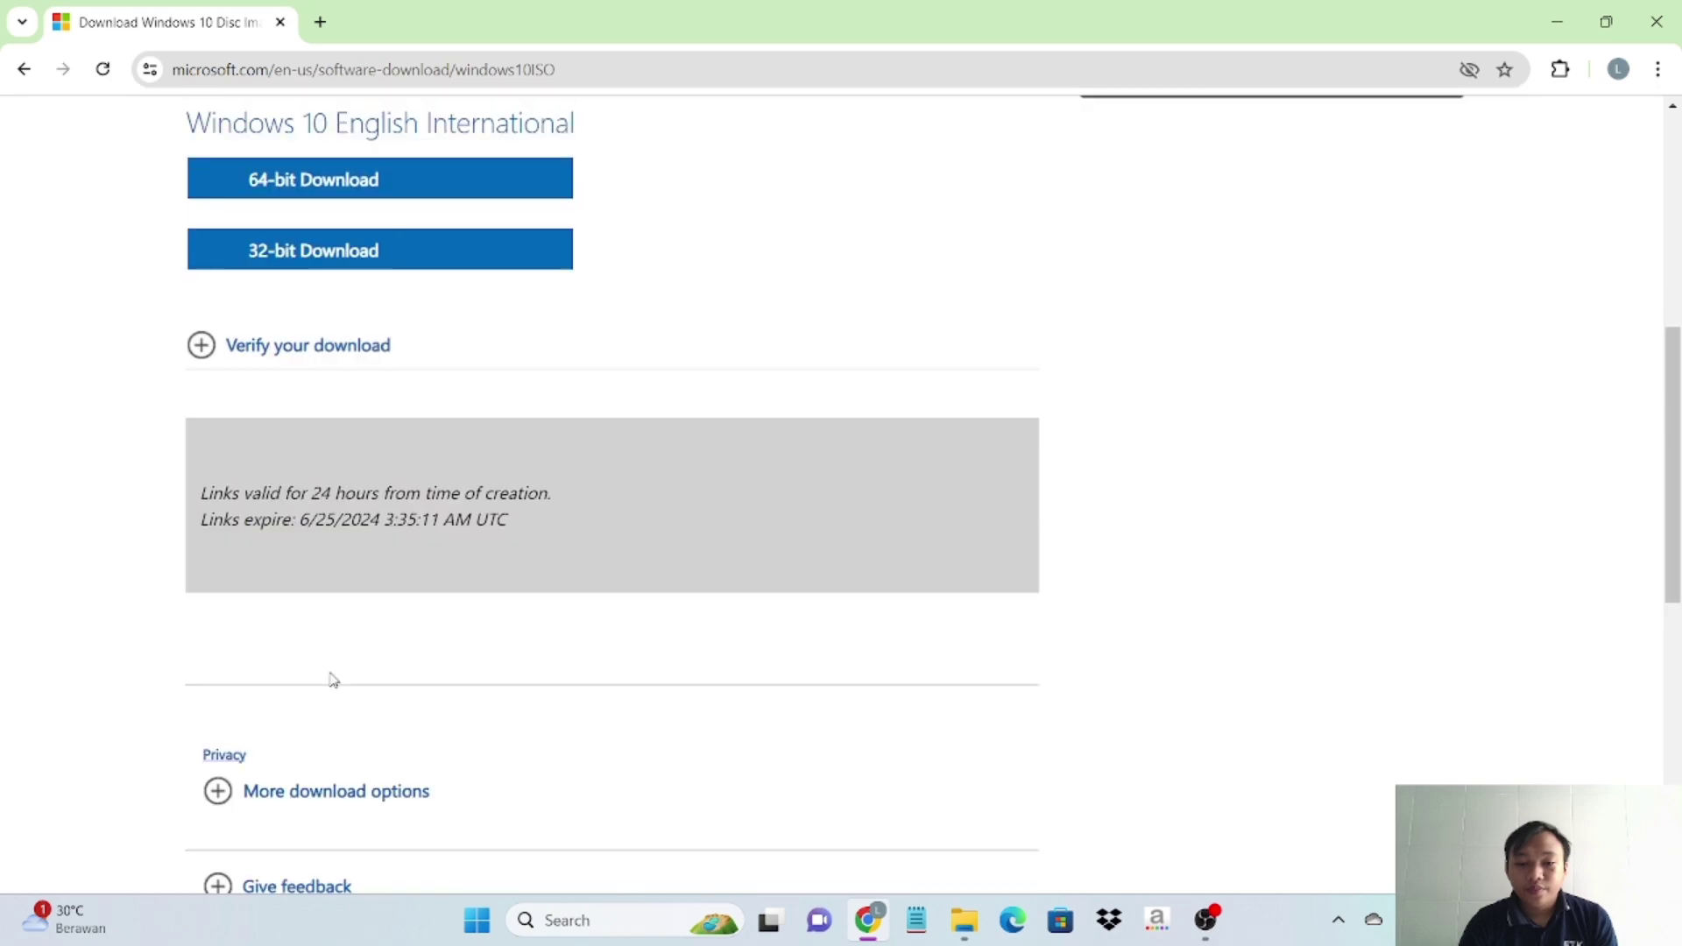
- Download the 5.7 GB Win10_22H2_EnglishInternational_x64v1.iso until done, then minimise Chrome
{"action": "scroll", "coordinate": [583, 402], "scroll_direction": "up", "scroll_amount": 2}
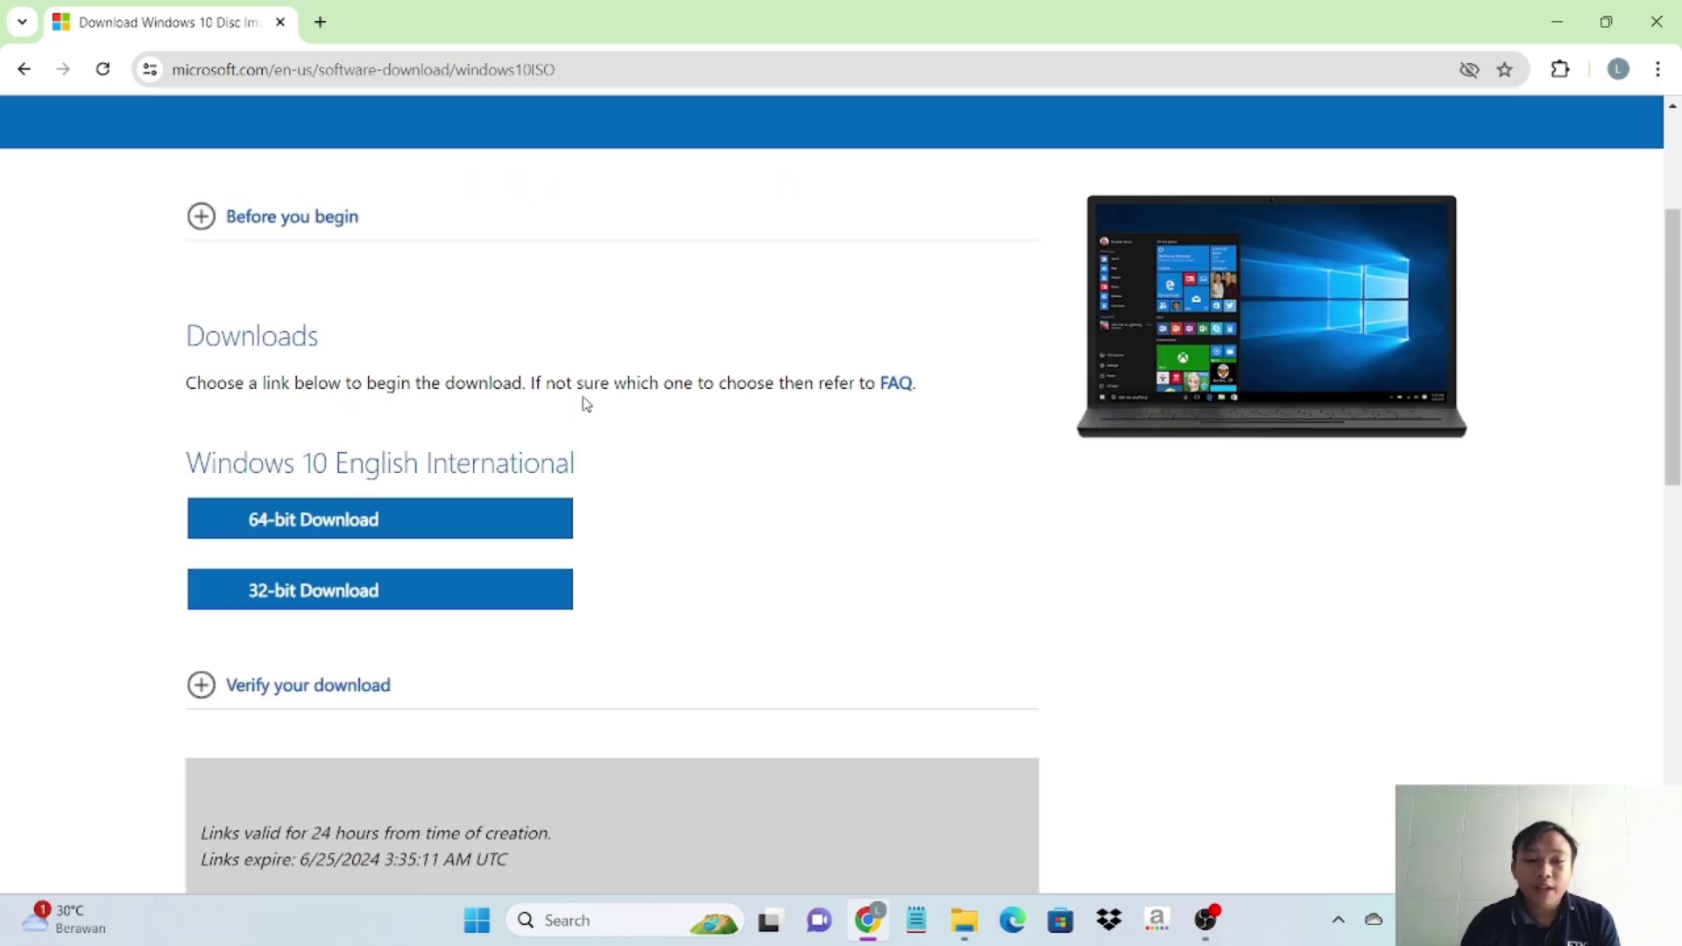
{"action": "scroll", "coordinate": [586, 403], "scroll_direction": "down", "scroll_amount": 1}
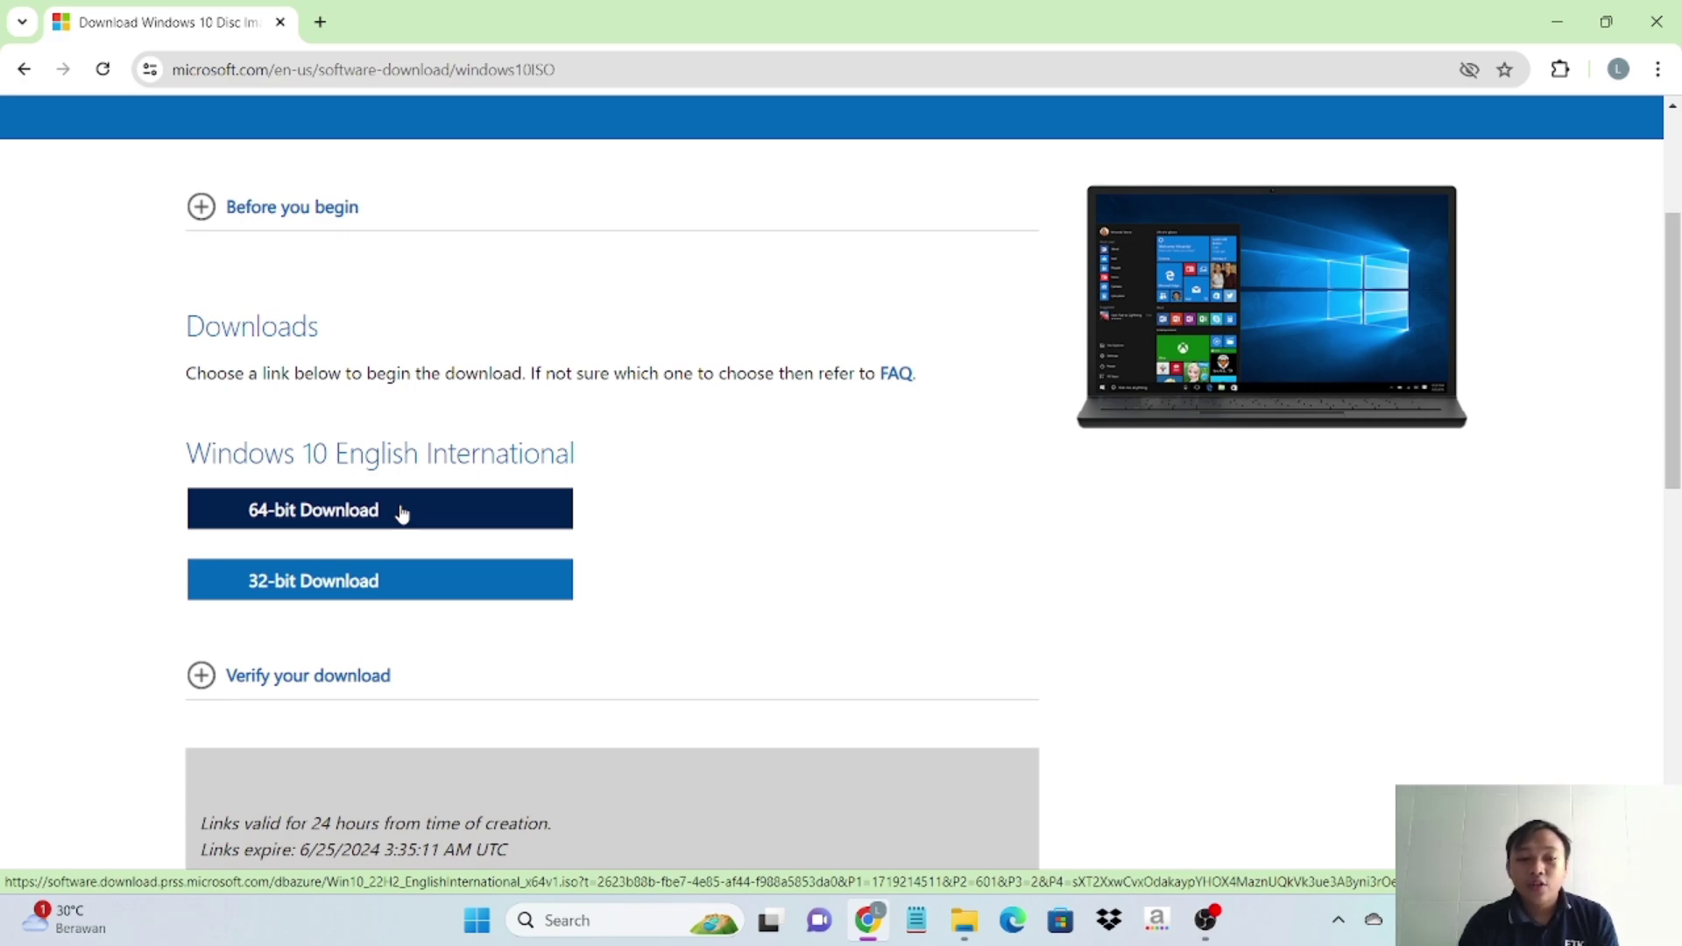
{"action": "left_click", "coordinate": [402, 514]}
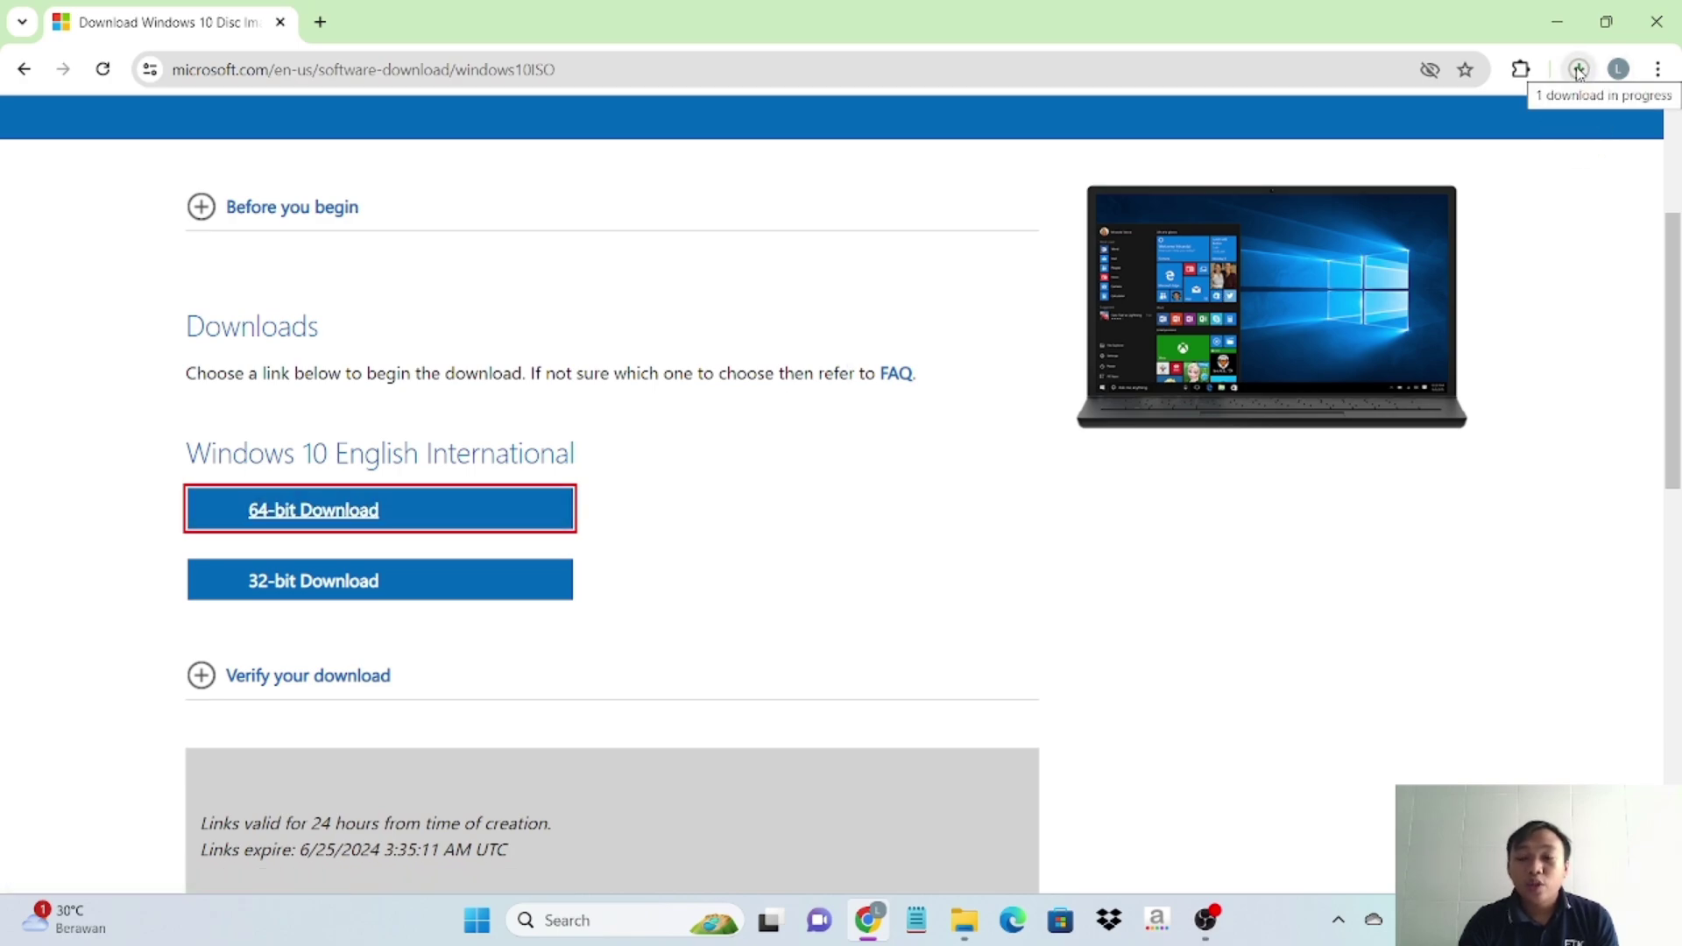
{"action": "left_click", "coordinate": [1580, 72]}
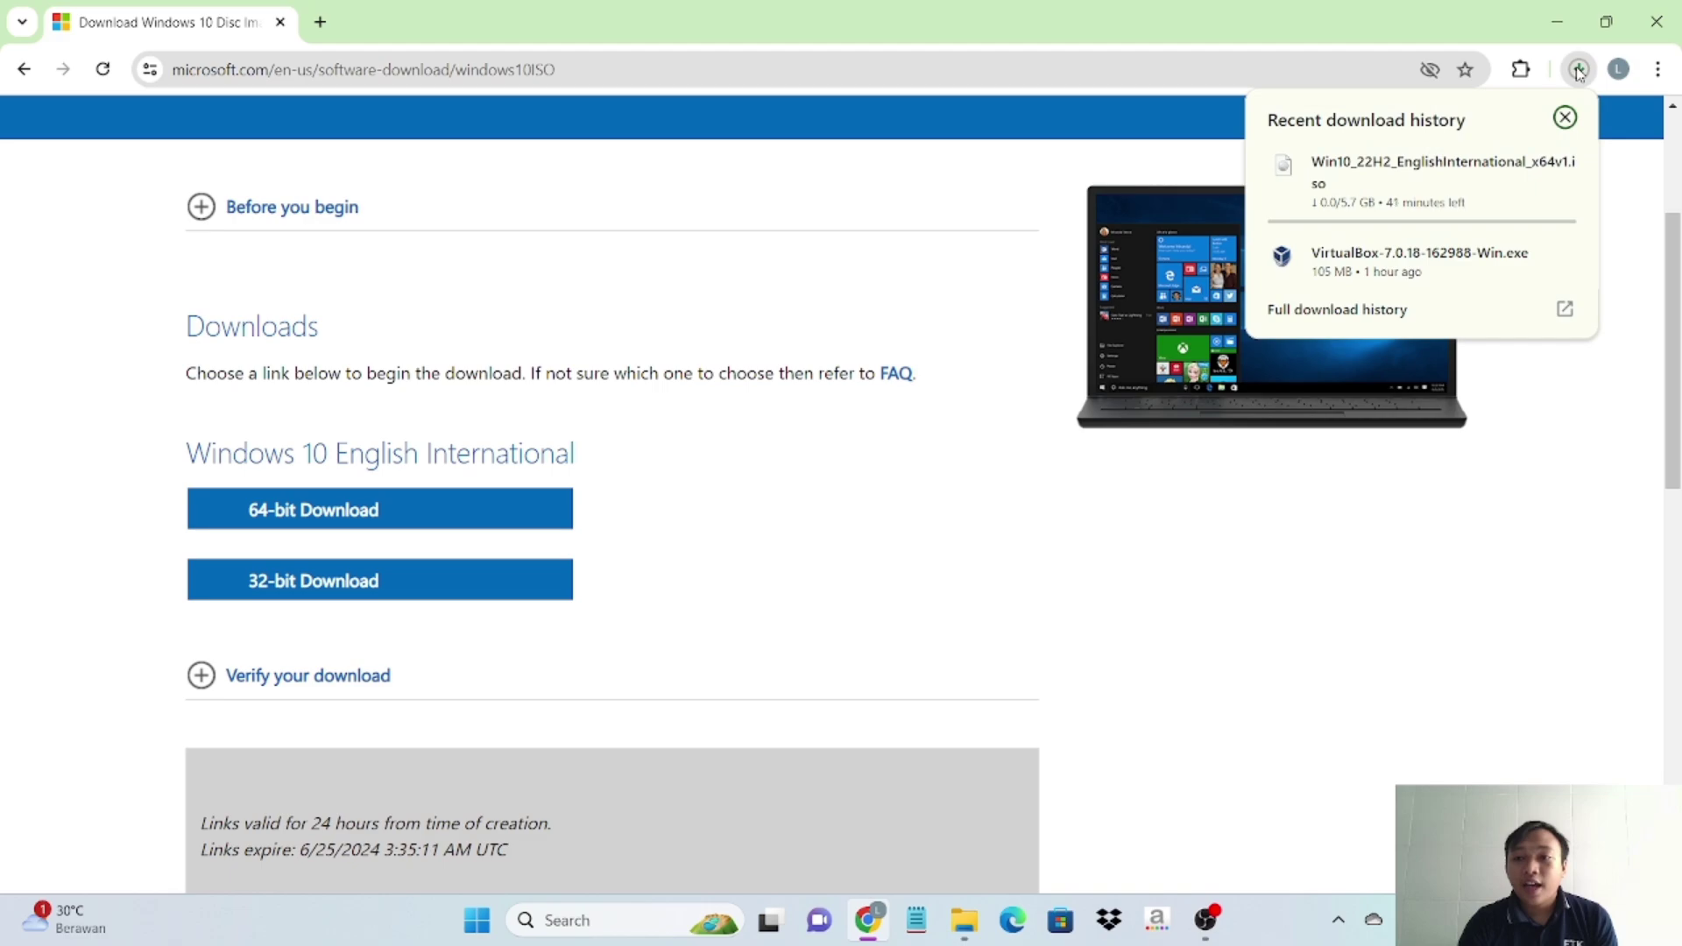
{"action": "mouse_move", "coordinate": [1441, 180]}
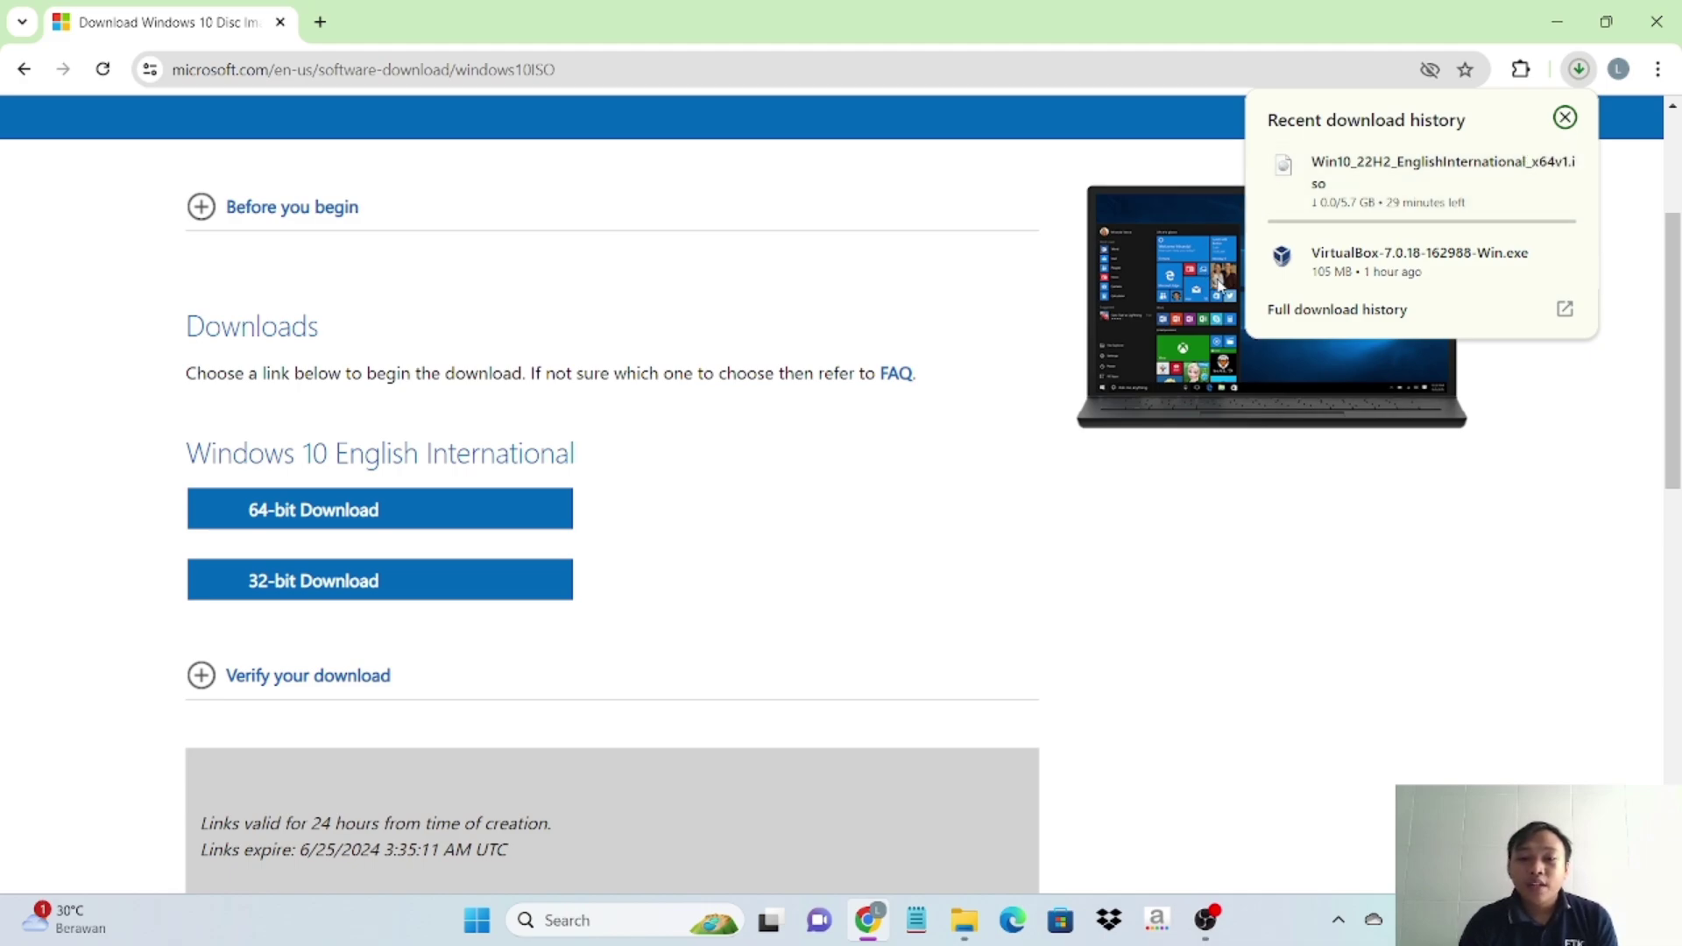
{"action": "mouse_move", "coordinate": [1270, 258]}
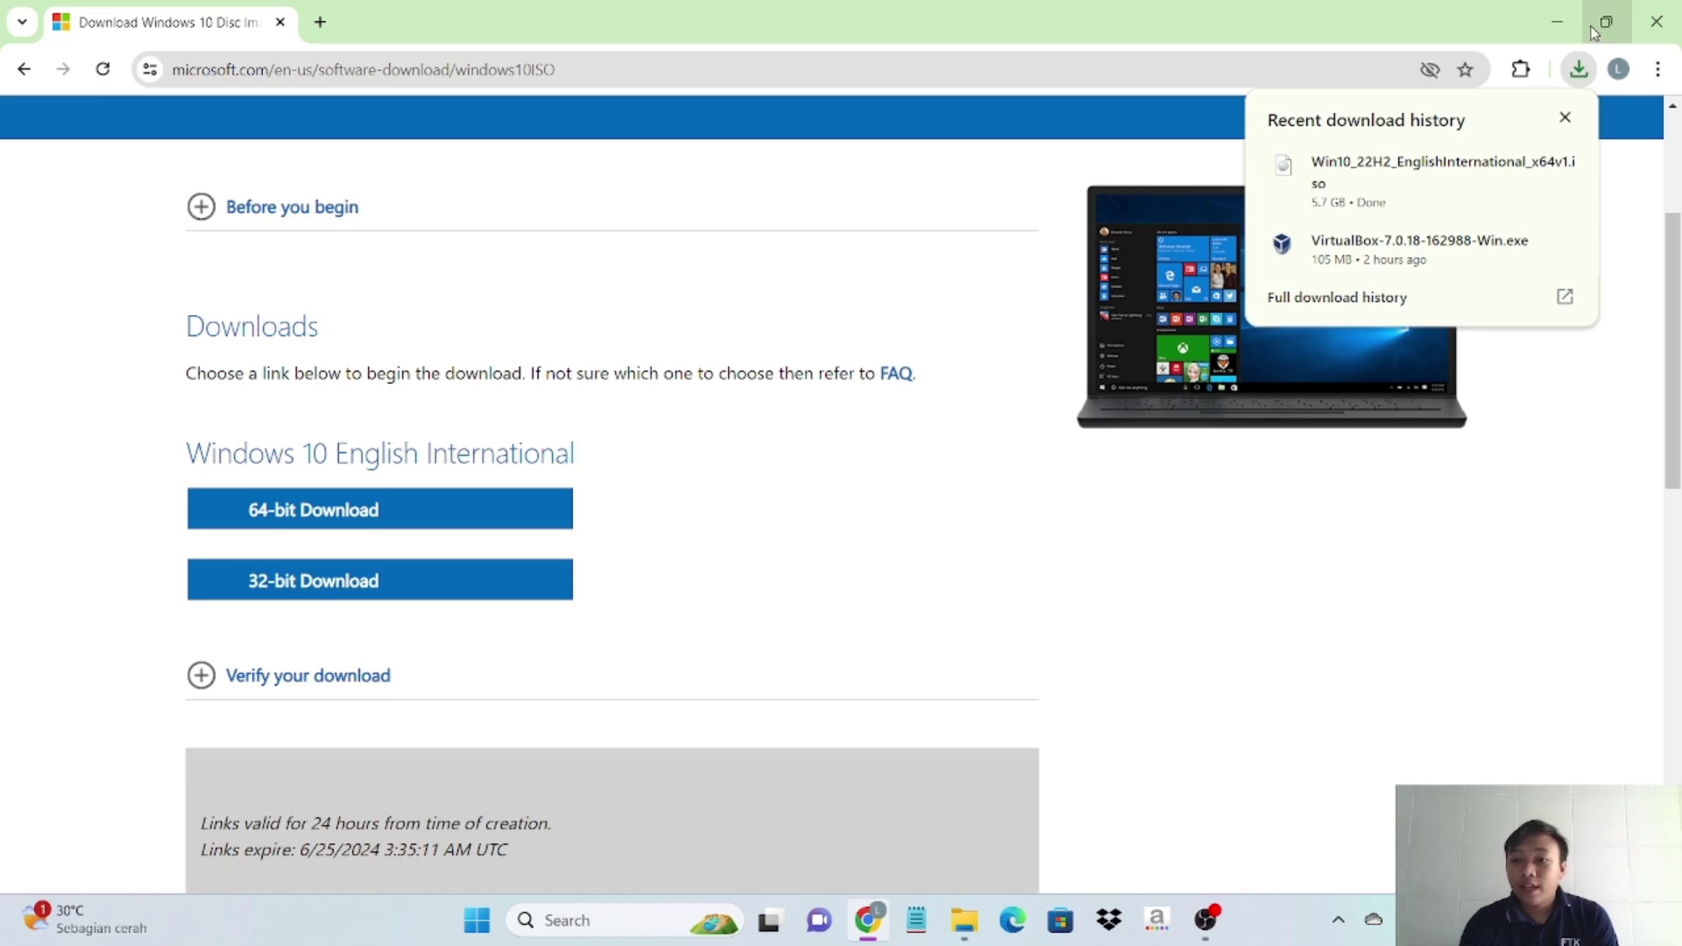
{"action": "left_click", "coordinate": [1558, 24]}
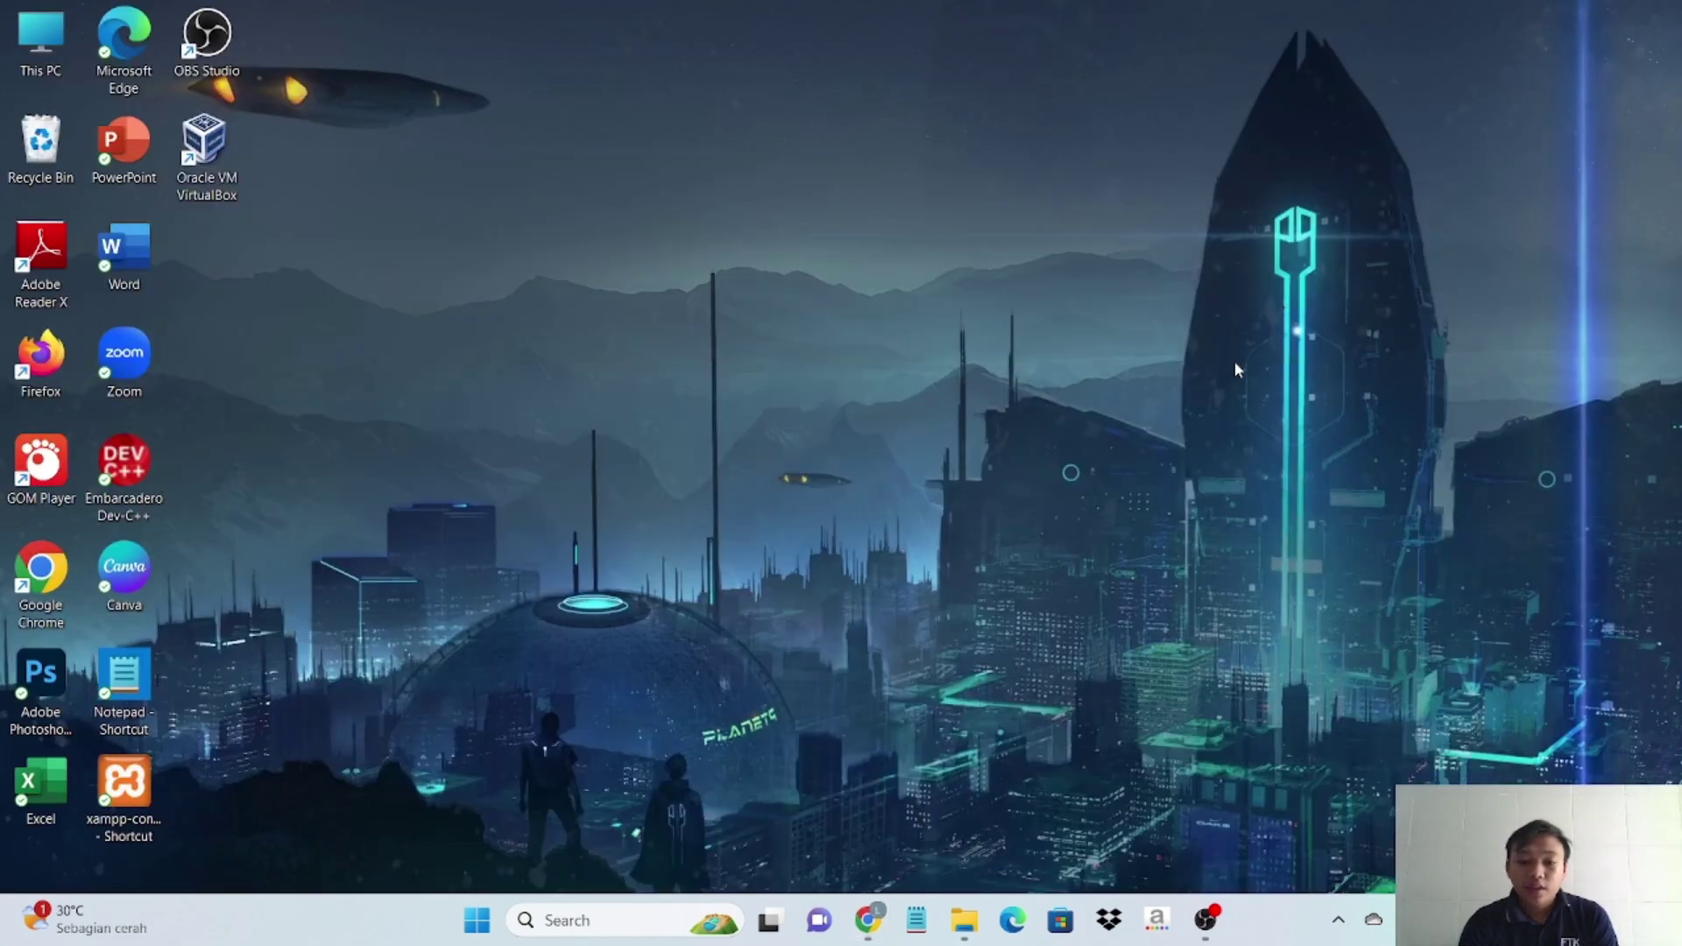
- Open File Explorer's Downloads folder holding the Windows 10 ISO
{"action": "left_click", "coordinate": [974, 930]}
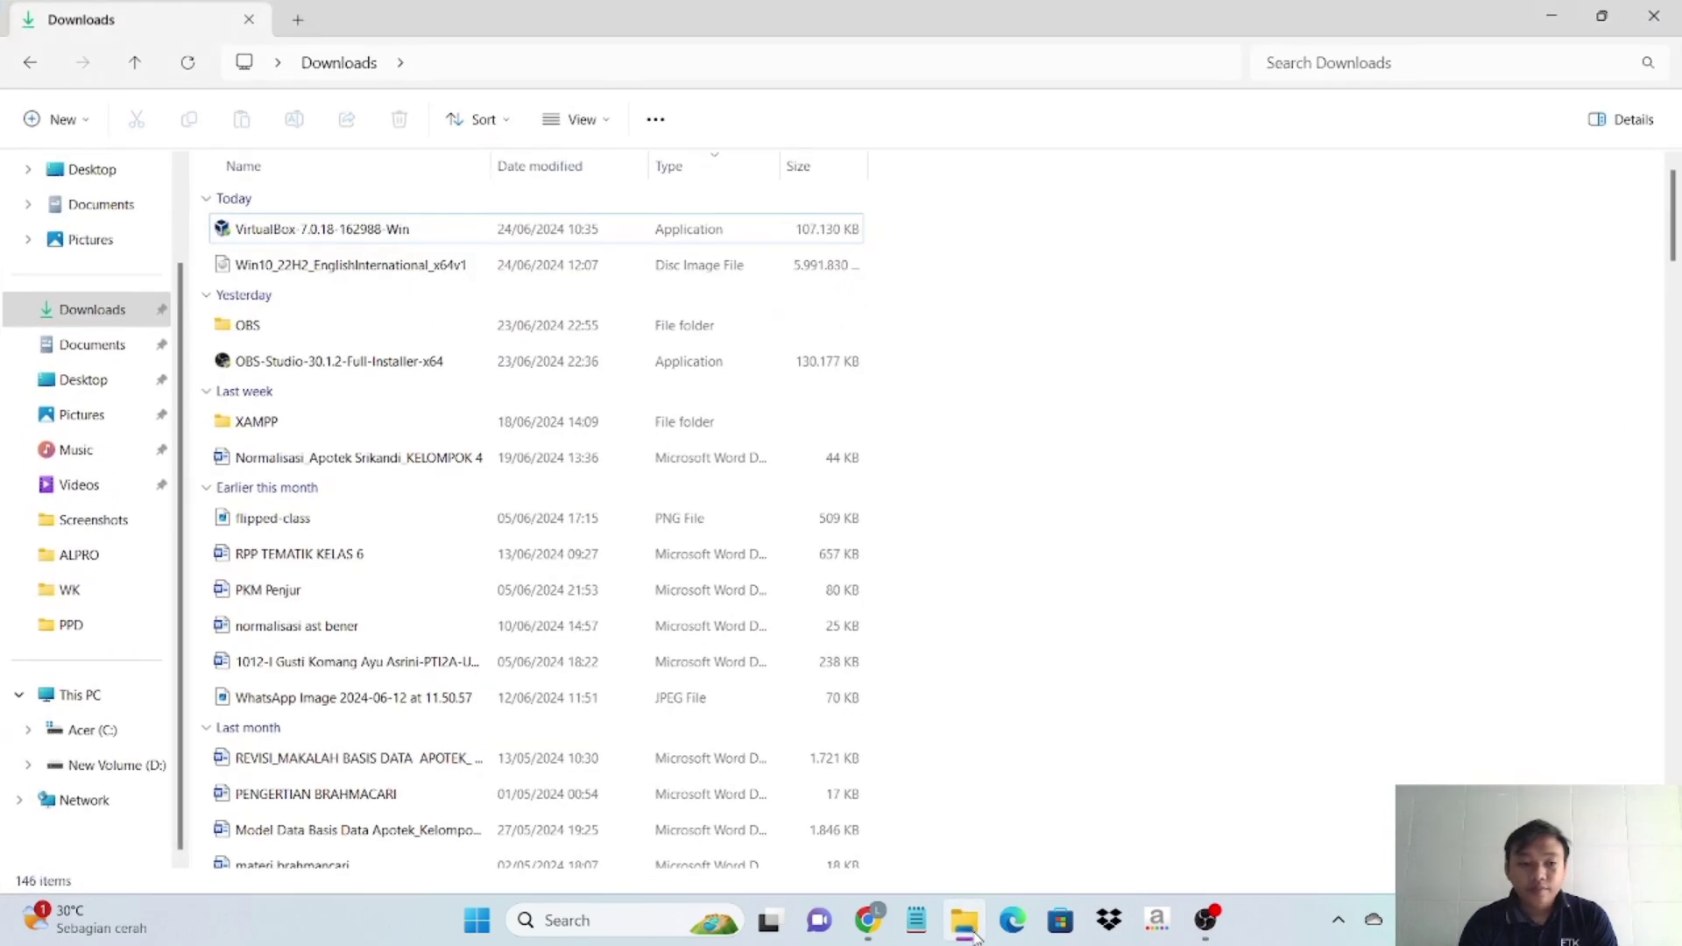
{"action": "left_click", "coordinate": [112, 312]}
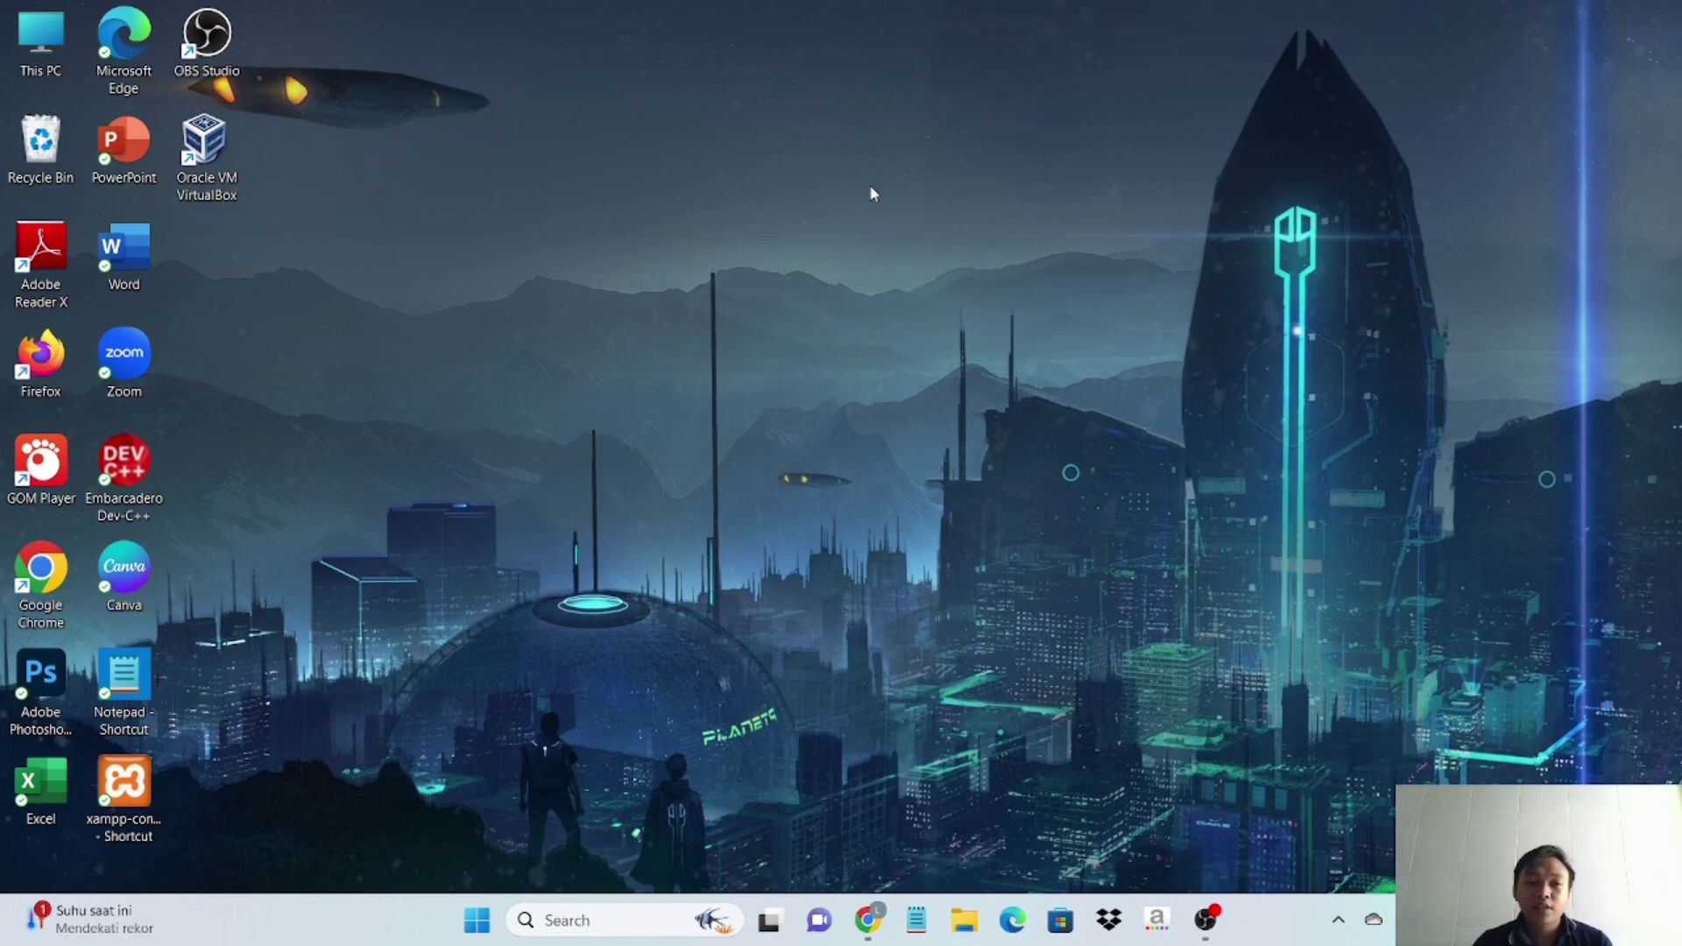
- Launch VirtualBox and start a new VM named WINDOWS 10 (Windows 10 64-bit)
{"action": "double_click", "coordinate": [211, 145]}
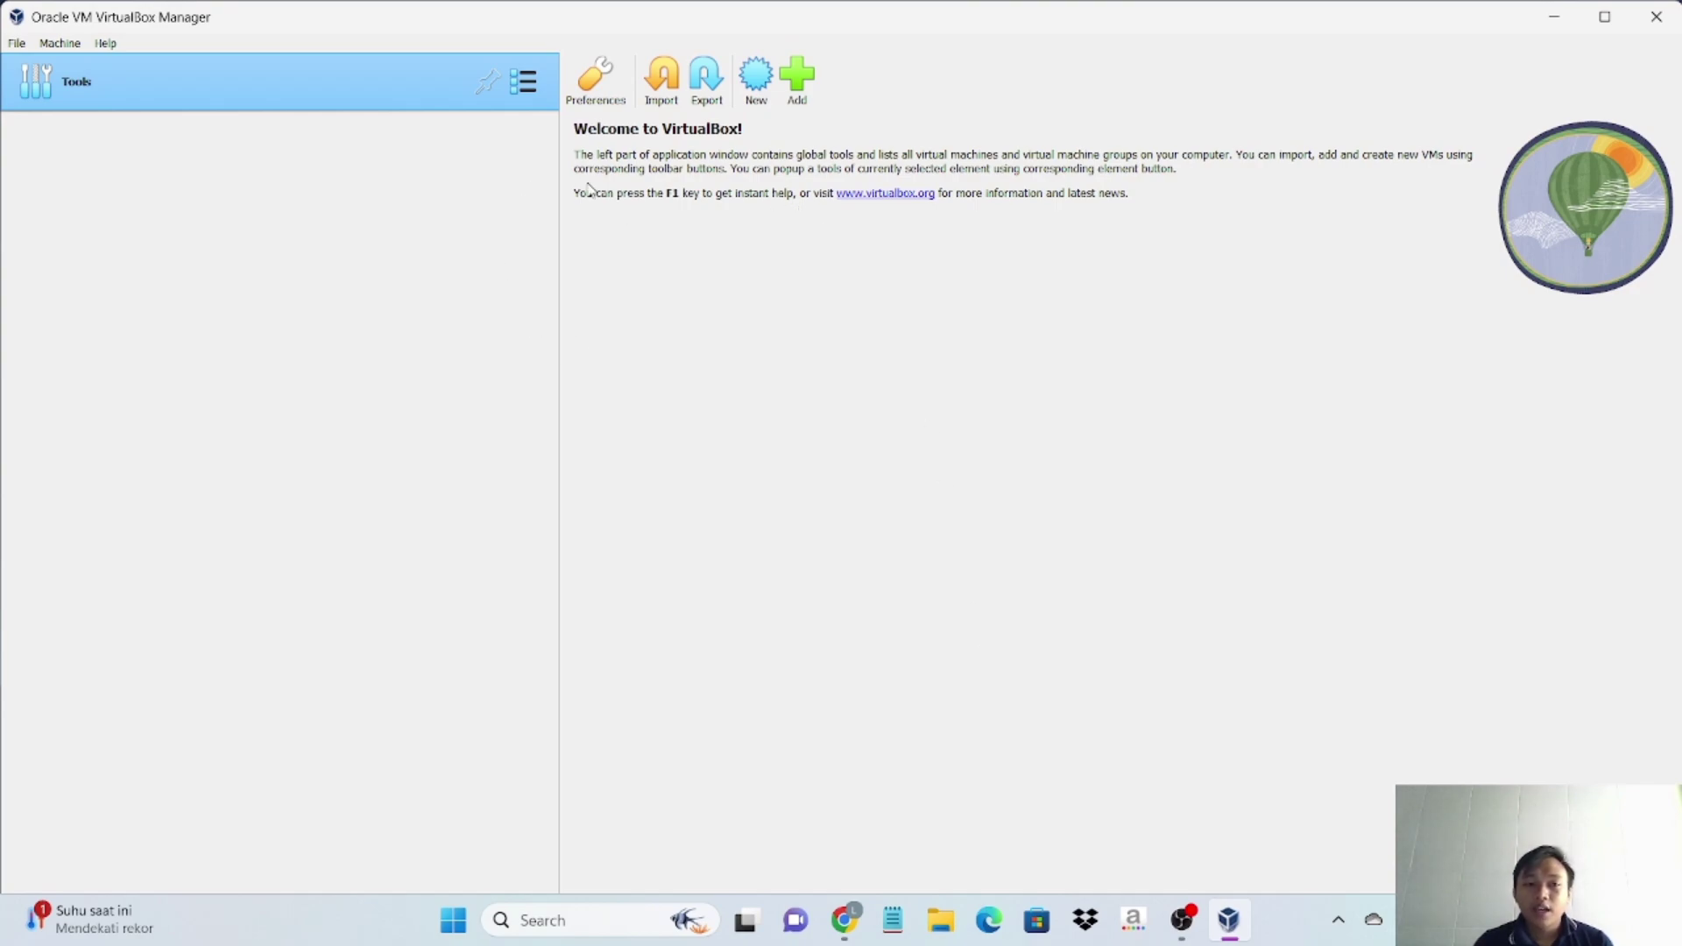
{"action": "left_click", "coordinate": [750, 81]}
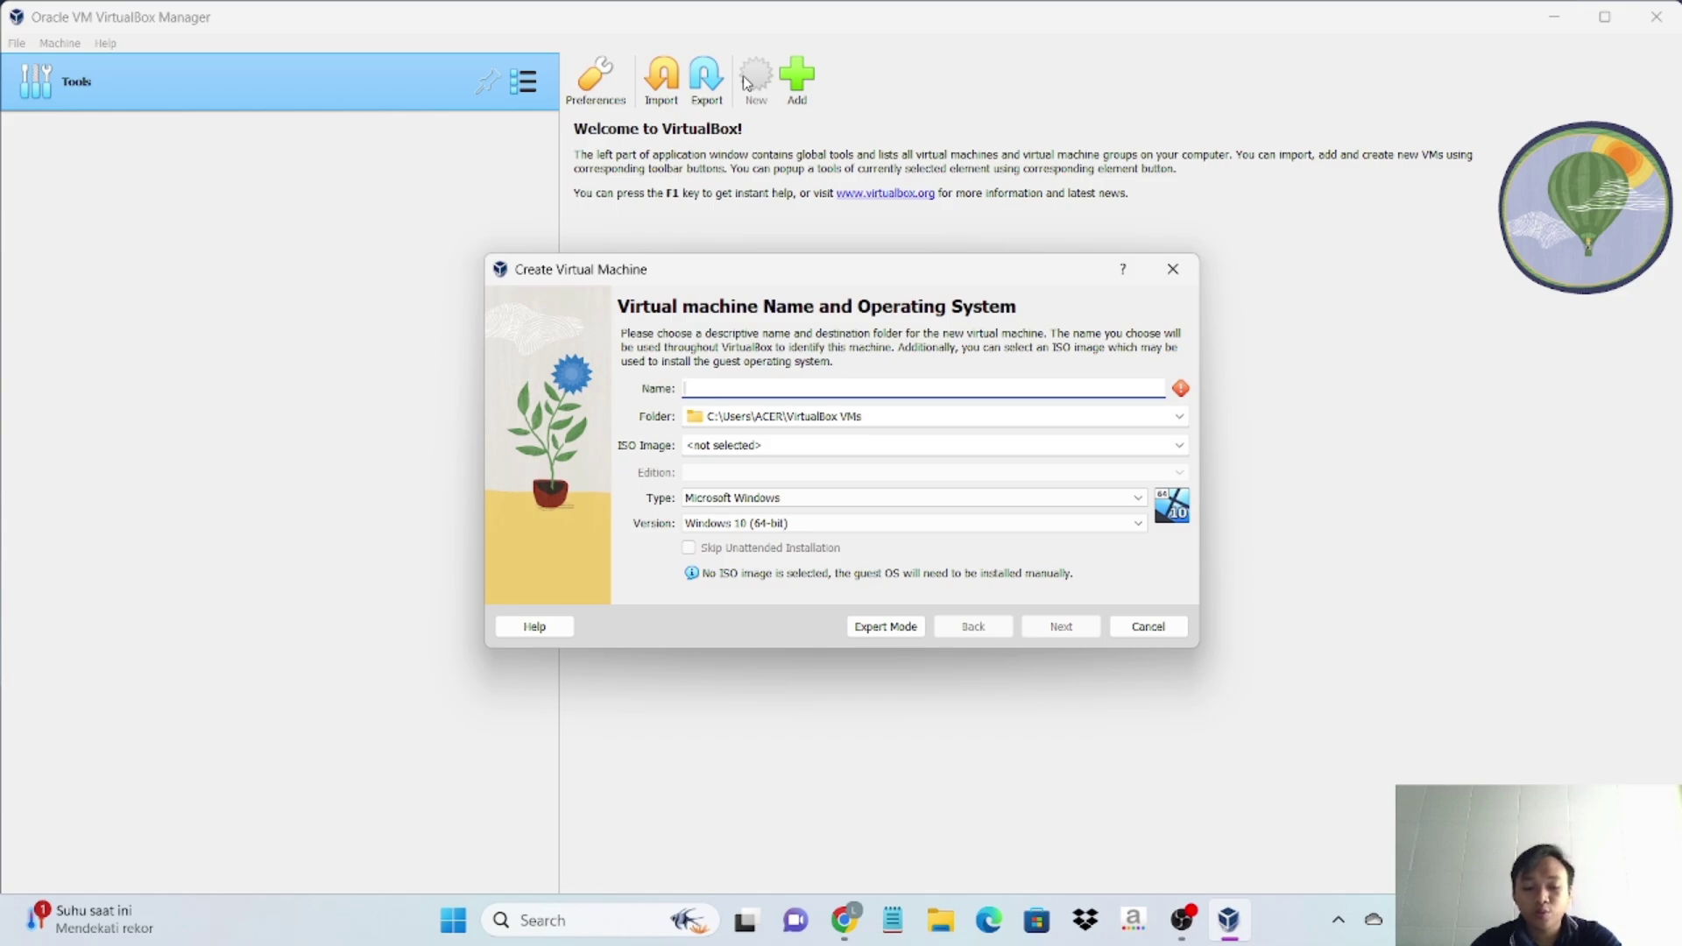
{"action": "type", "text": "WINDOW"}
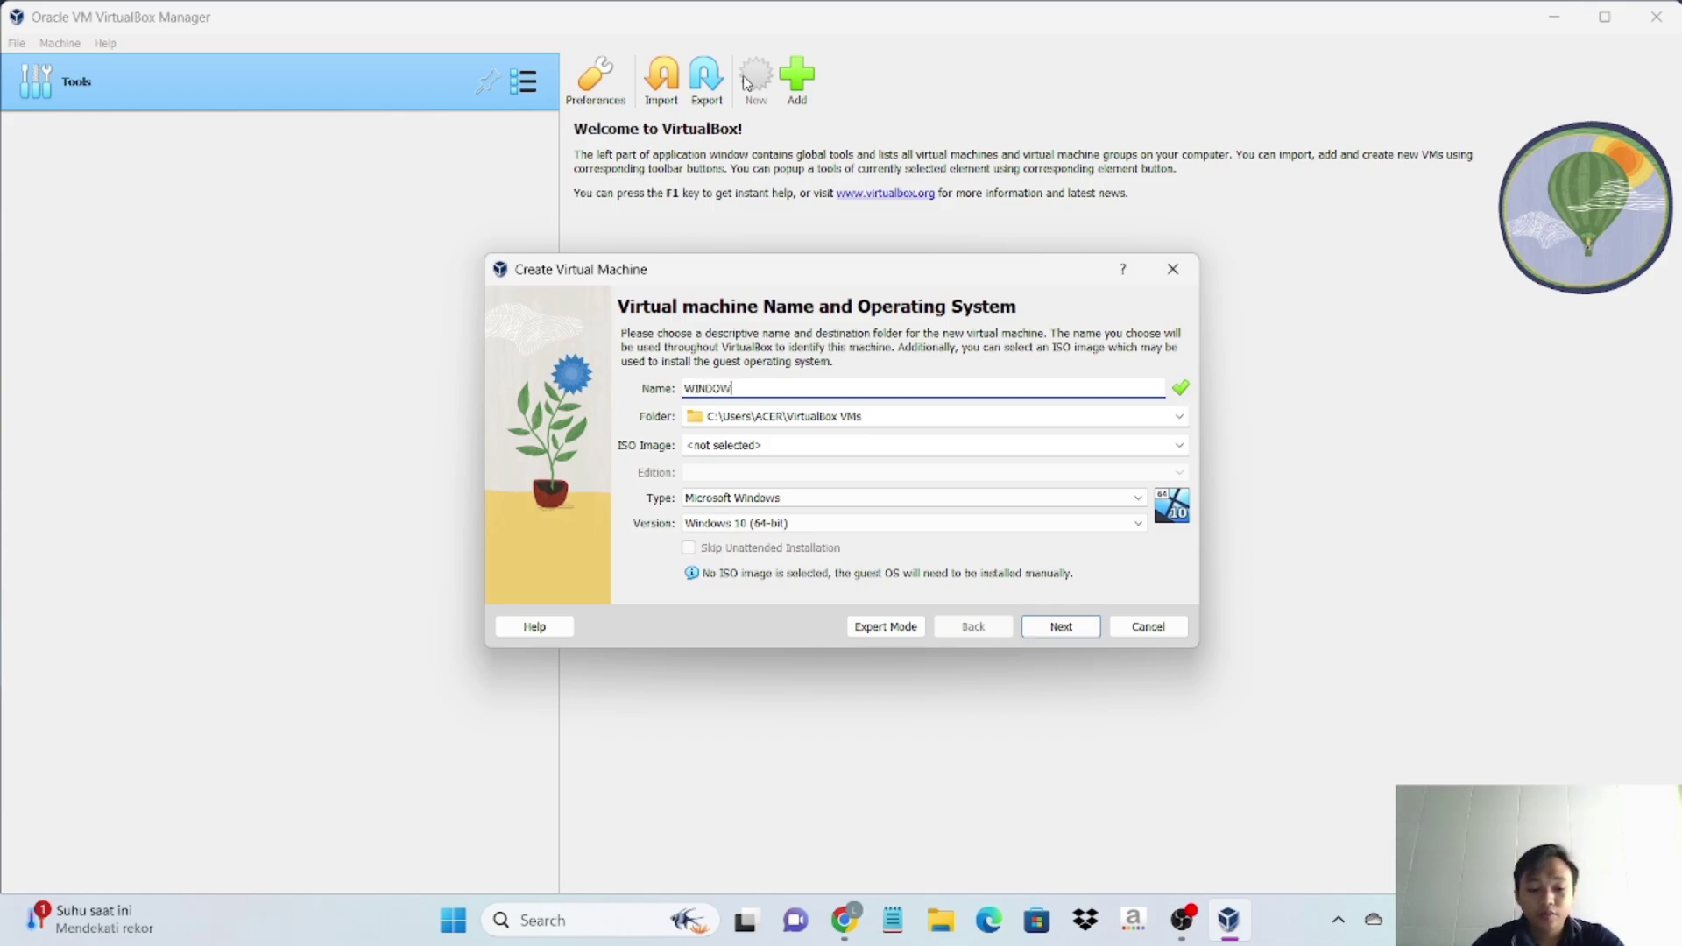
{"action": "type", "text": "S 10"}
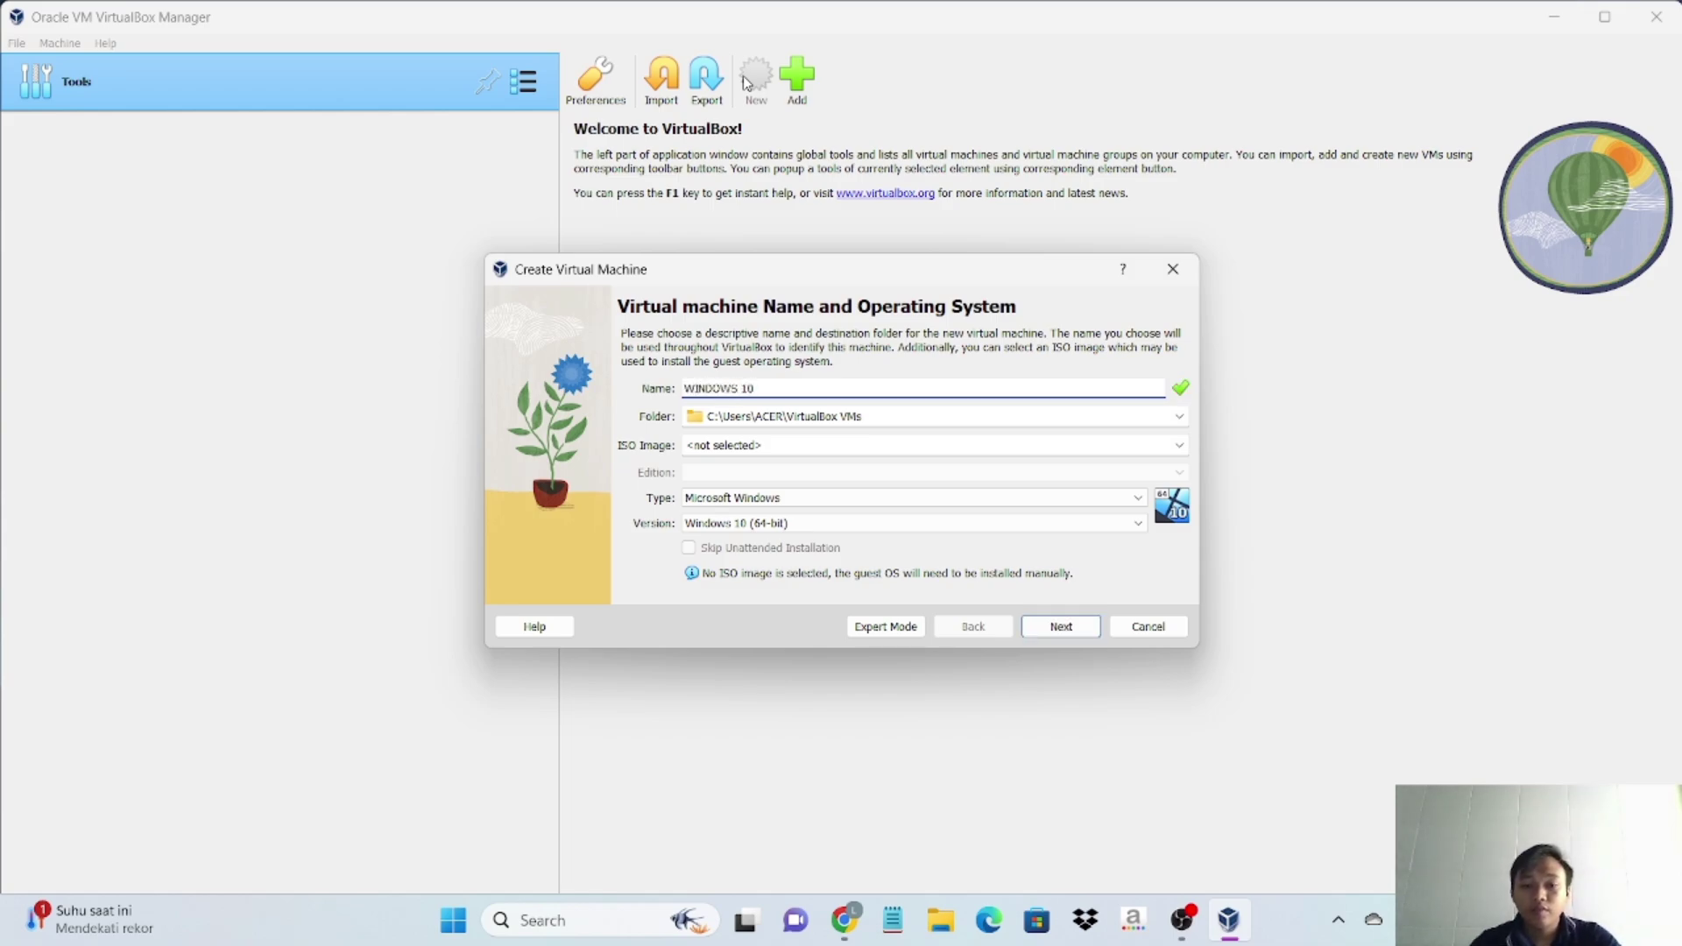
{"action": "left_click", "coordinate": [824, 416]}
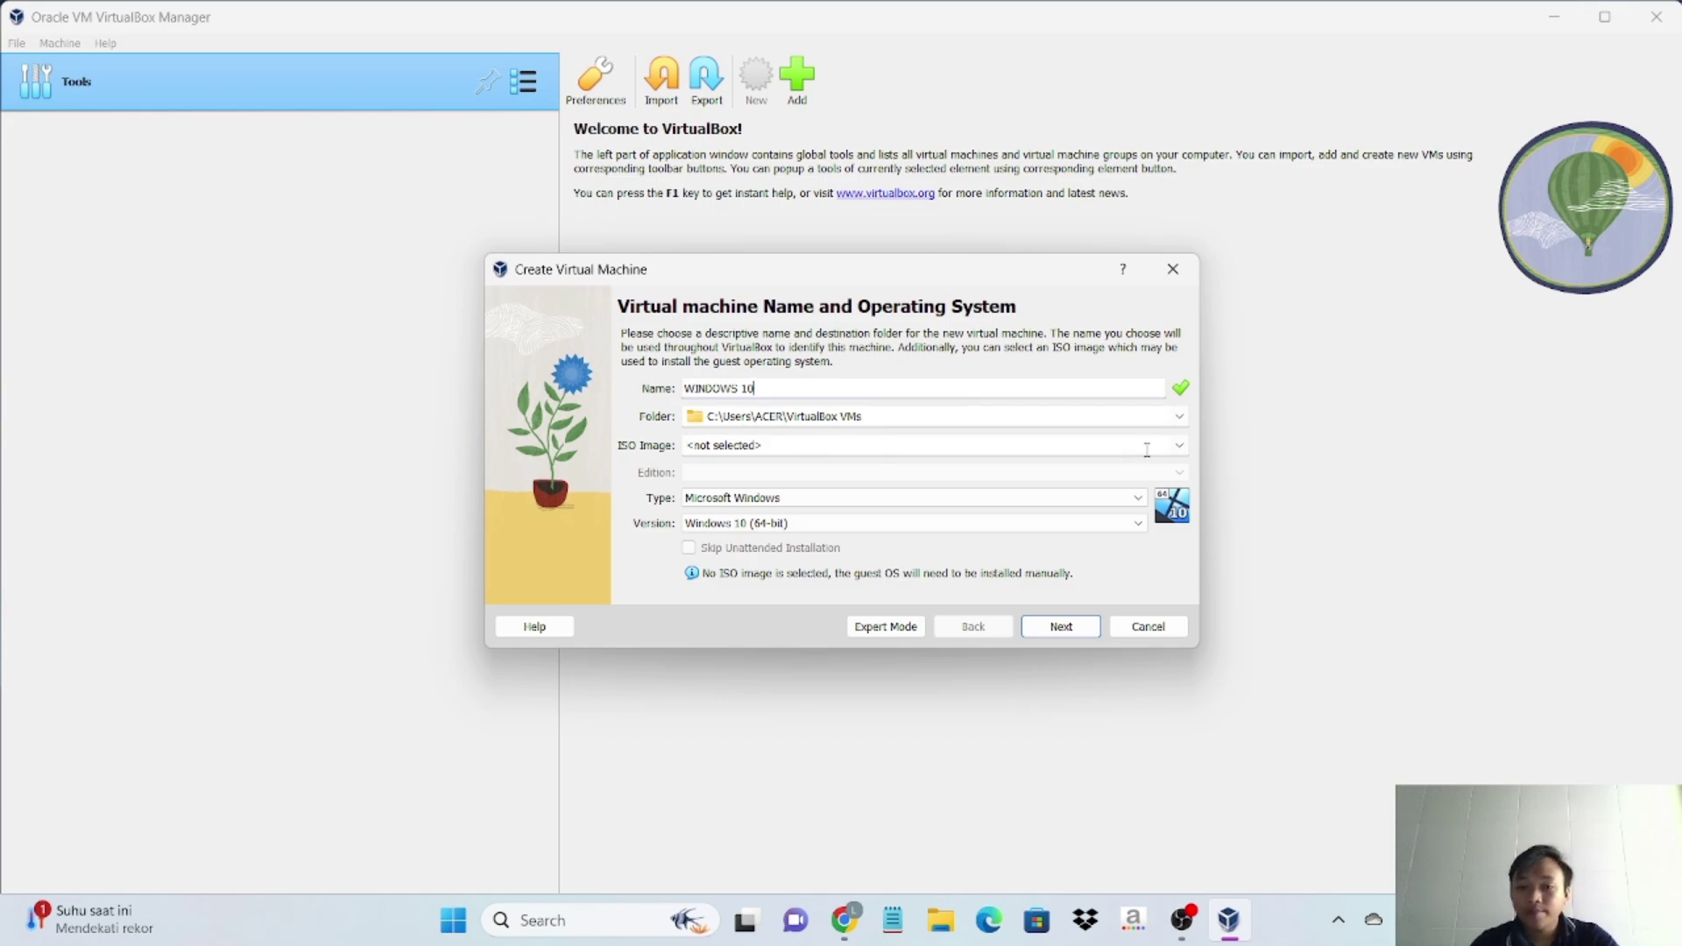
- Use the Folder dropdown's Other... option to select Downloads\WINDOWS 10 as the machine folder
{"action": "left_click", "coordinate": [1180, 417]}
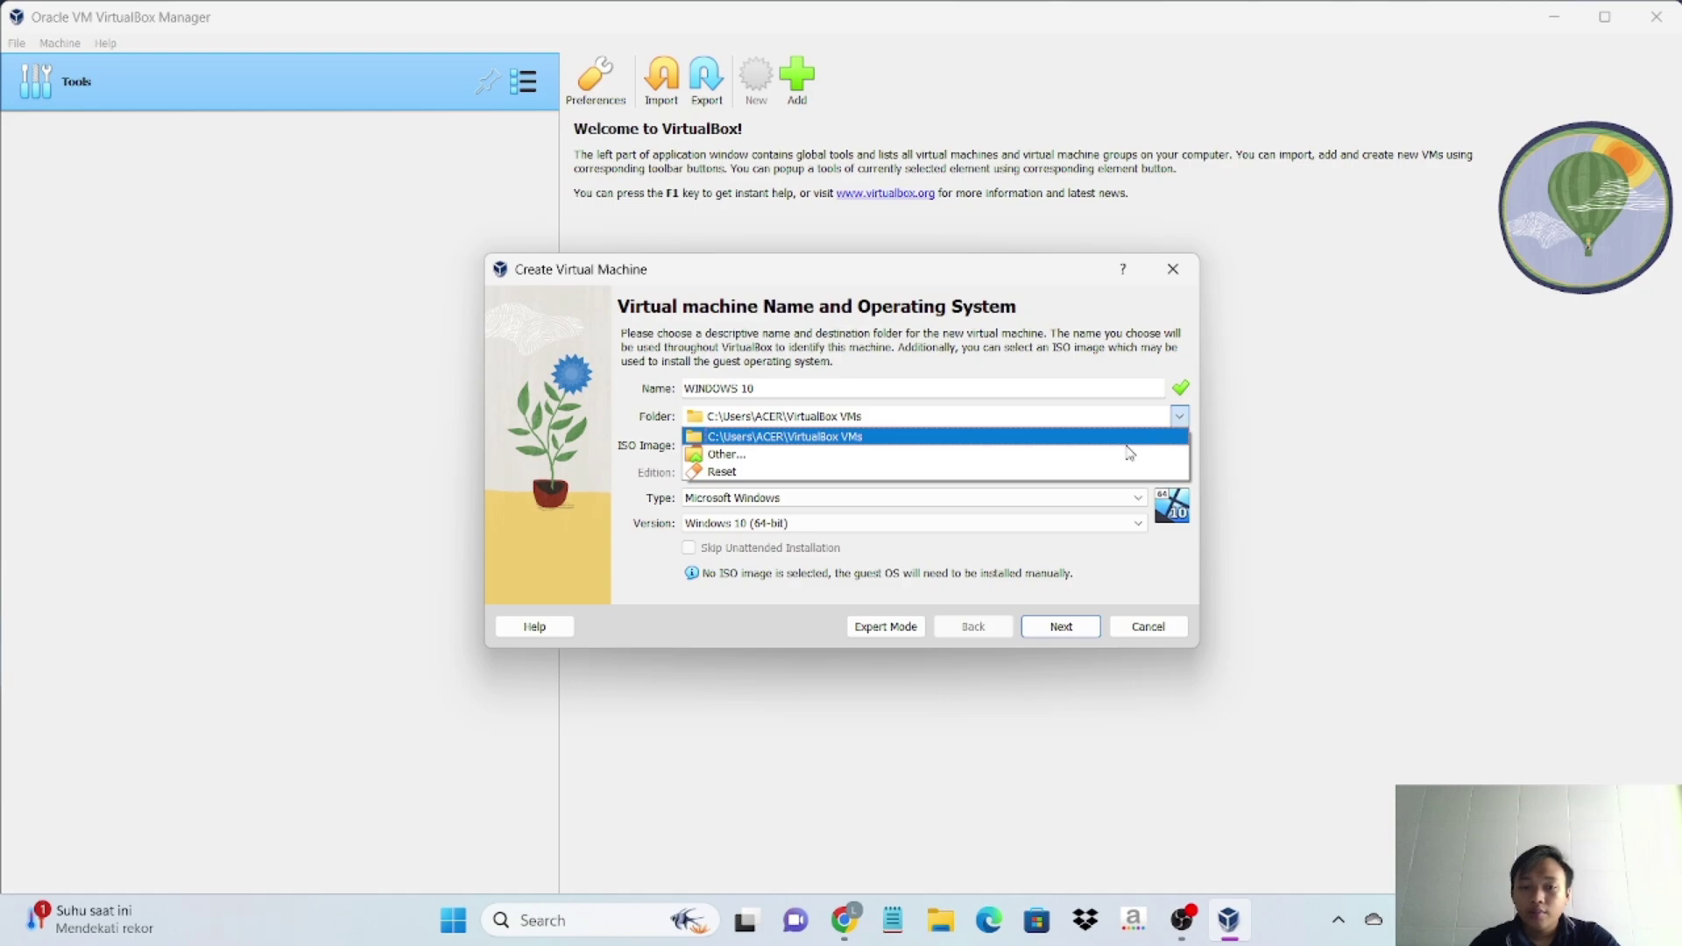
{"action": "left_click", "coordinate": [1108, 453]}
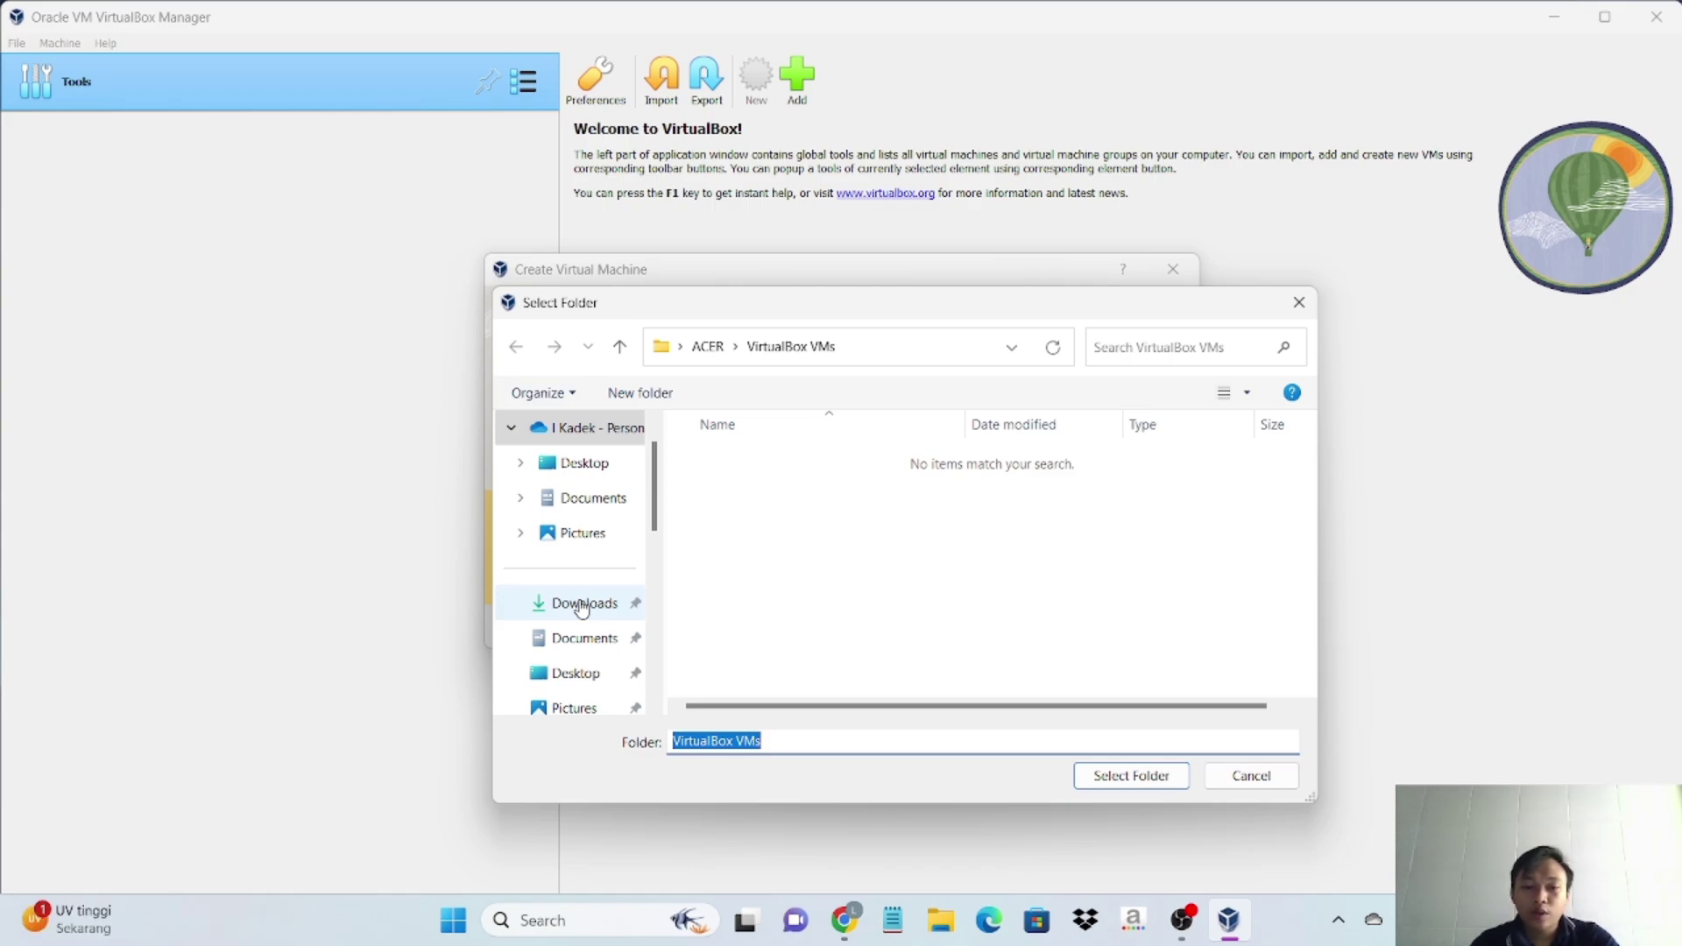
{"action": "left_click", "coordinate": [583, 605]}
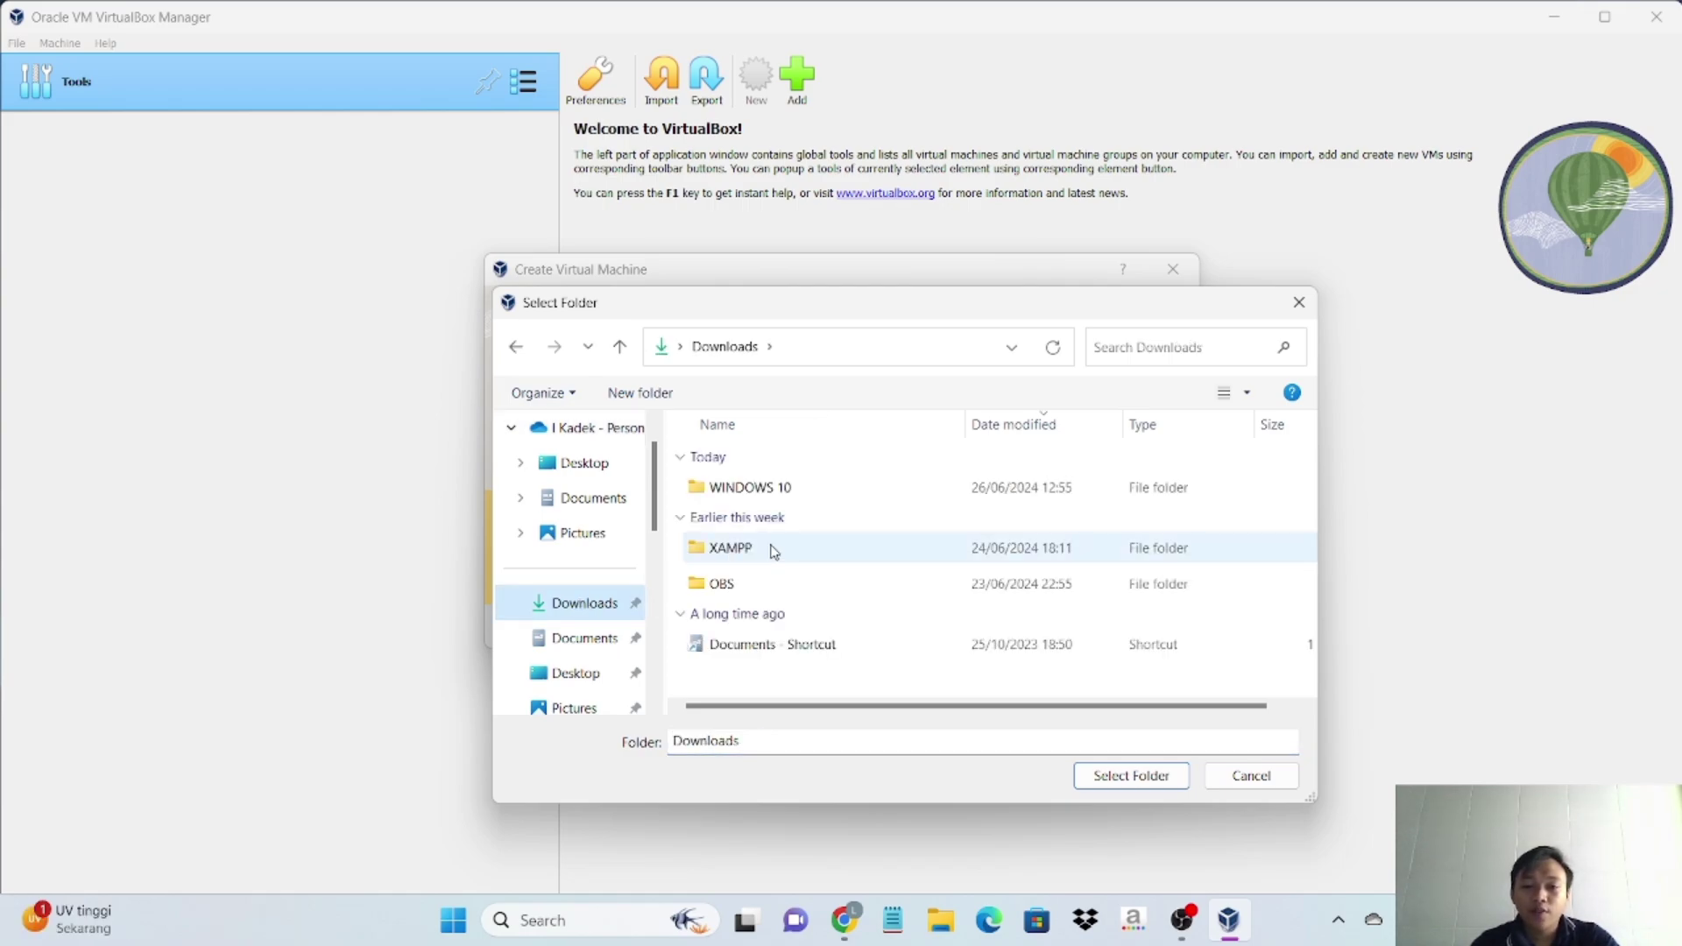
{"action": "left_click", "coordinate": [828, 499]}
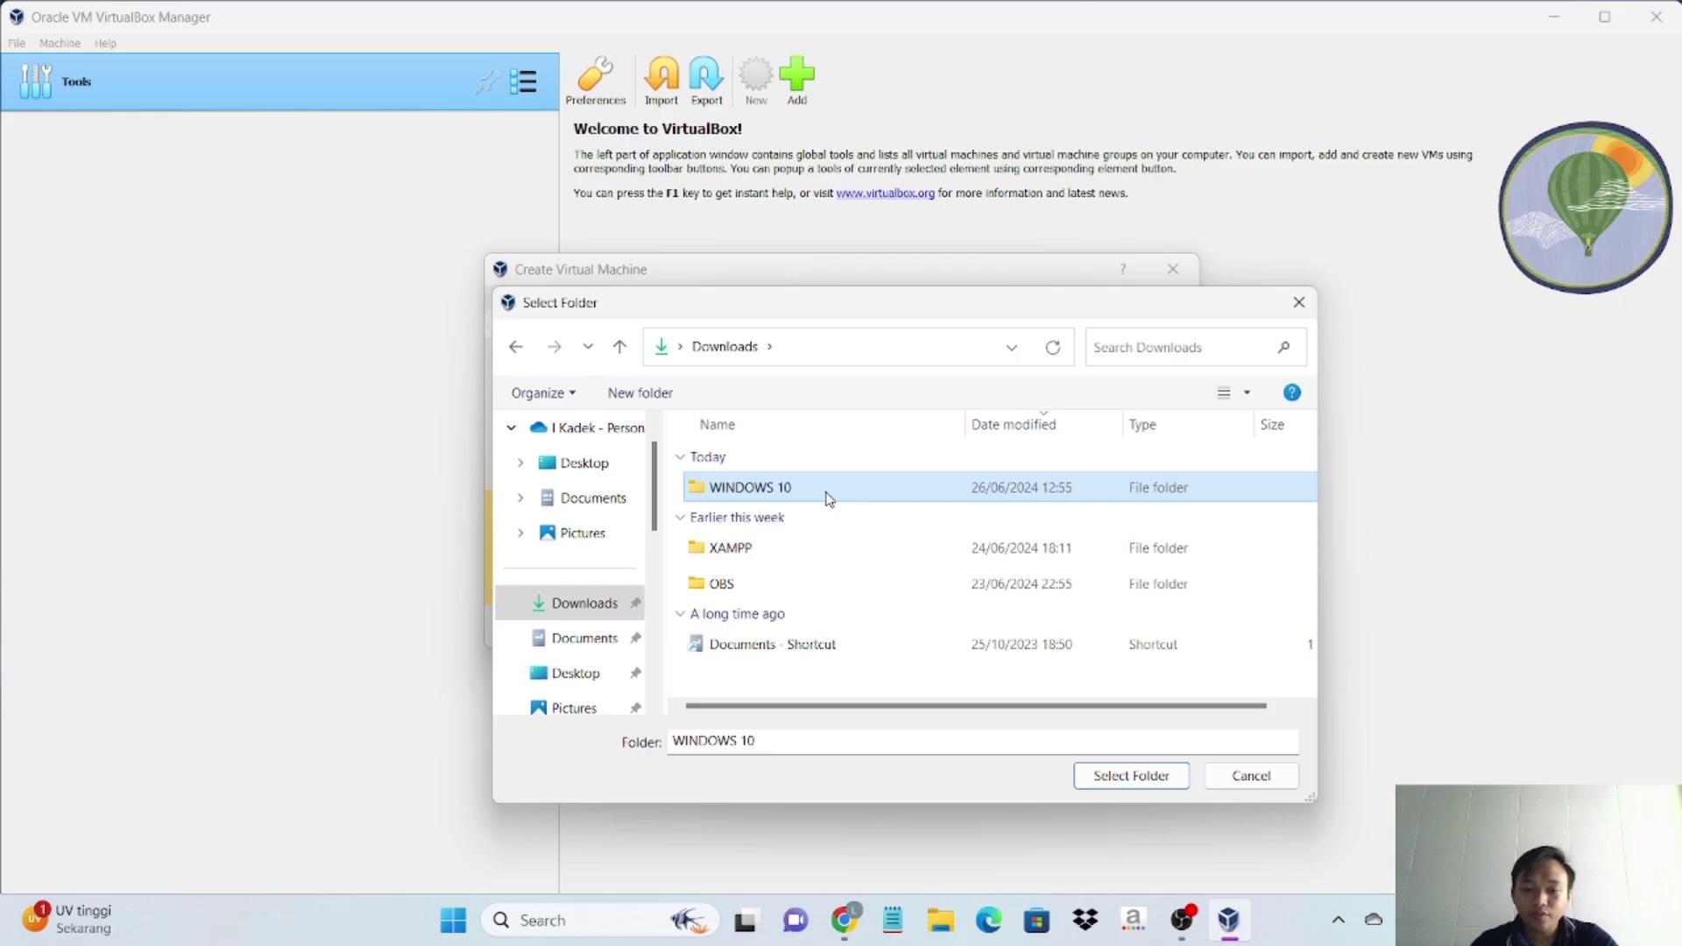
{"action": "left_click", "coordinate": [1171, 778]}
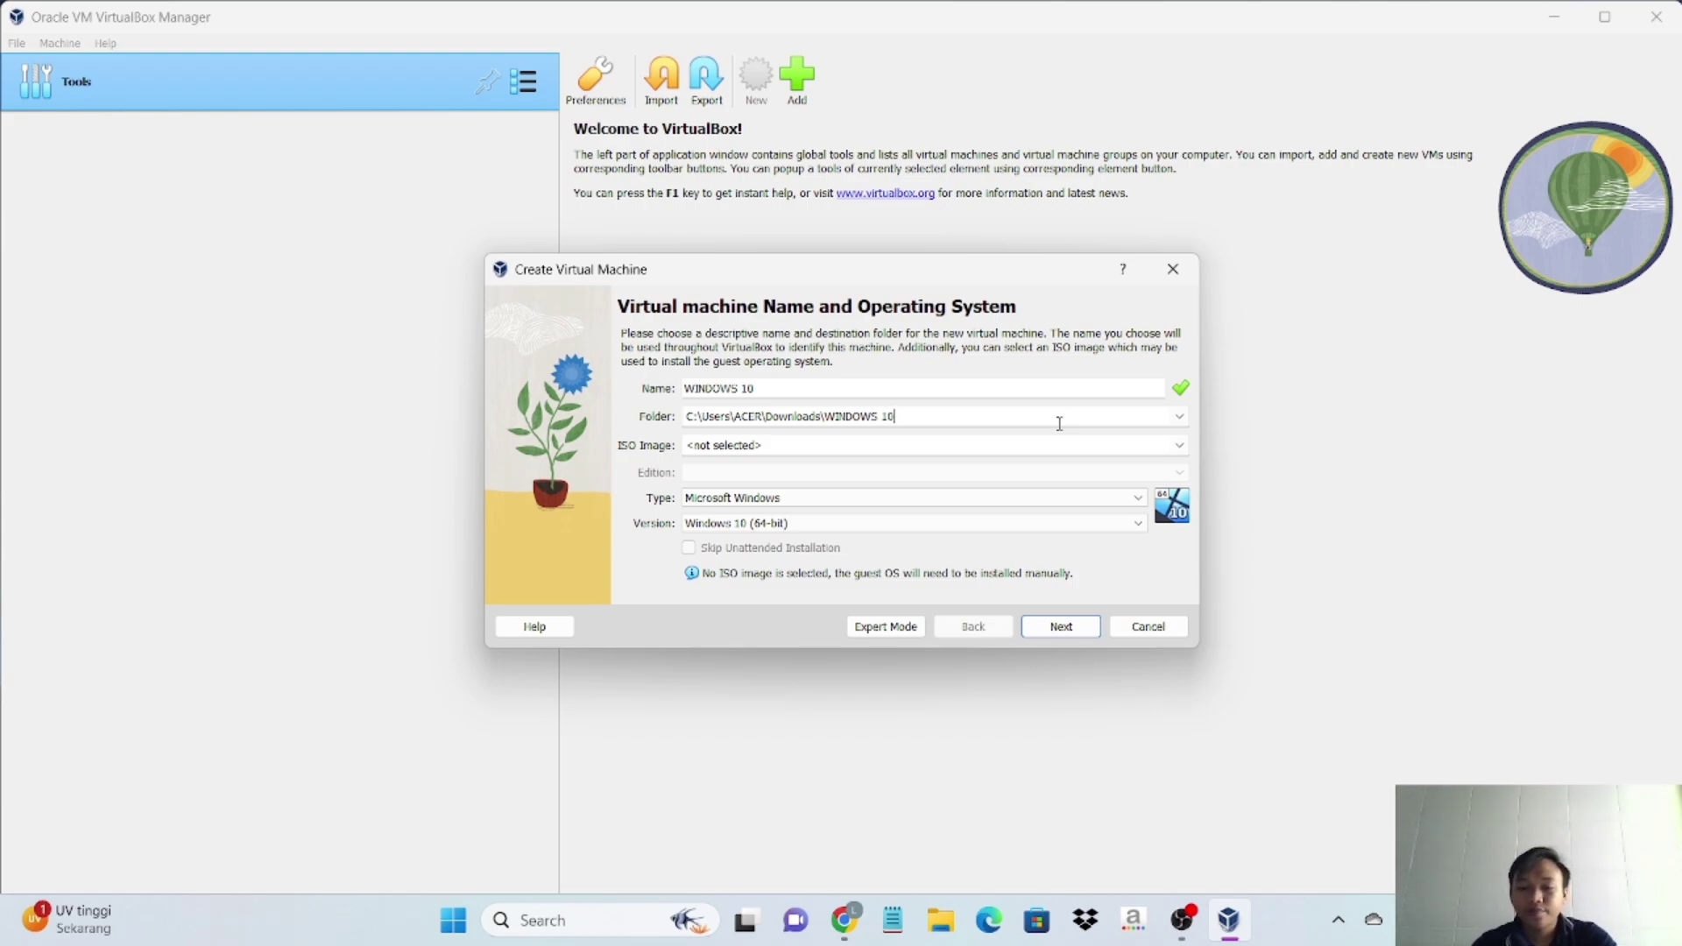
- Load the Windows 10 ISO from Downloads, enable Skip Unattended Installation, and continue to Hardware
{"action": "left_click", "coordinate": [1180, 446]}
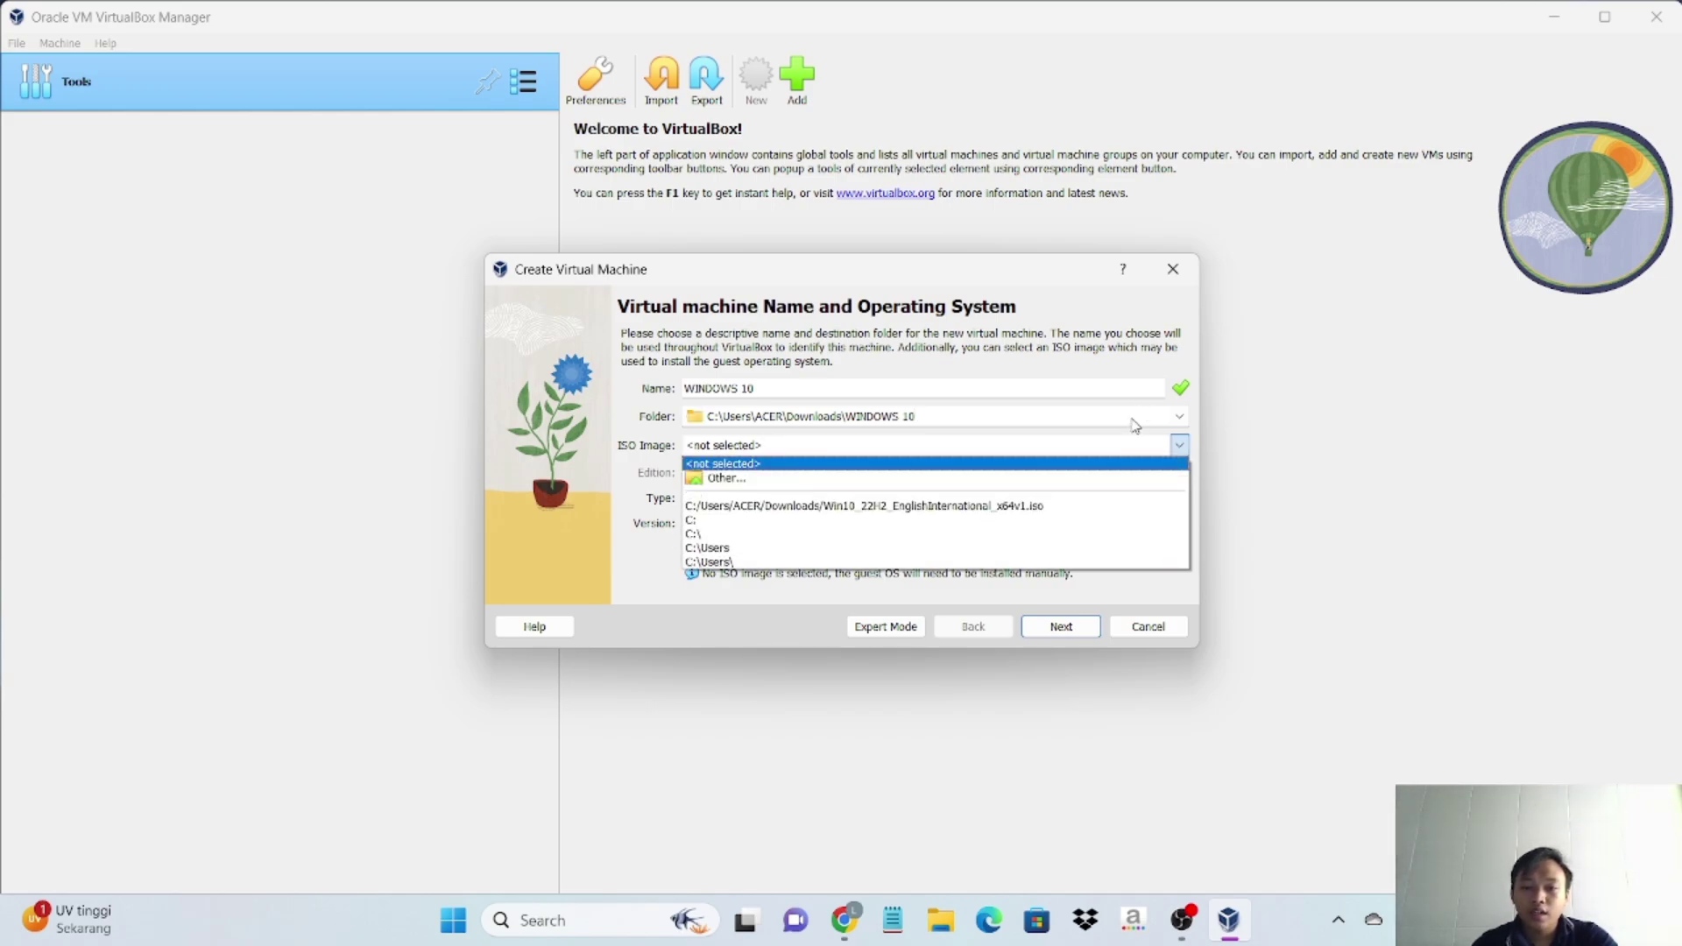
{"action": "left_click", "coordinate": [1101, 477]}
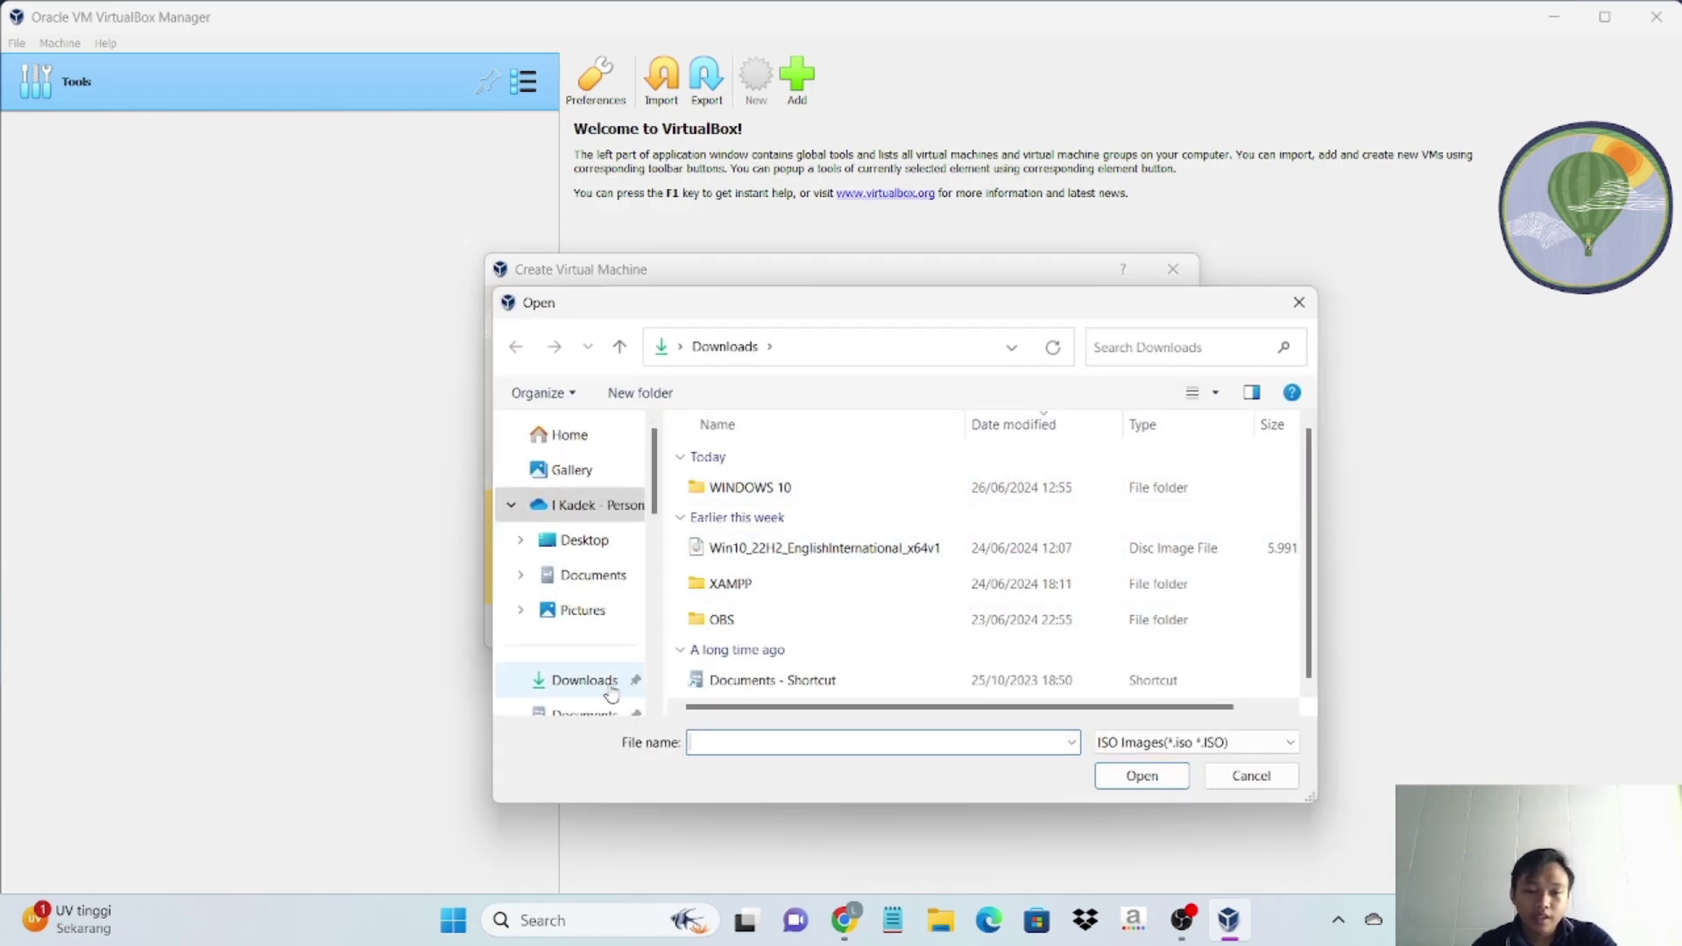
{"action": "scroll", "coordinate": [613, 691], "scroll_direction": "down", "scroll_amount": 1}
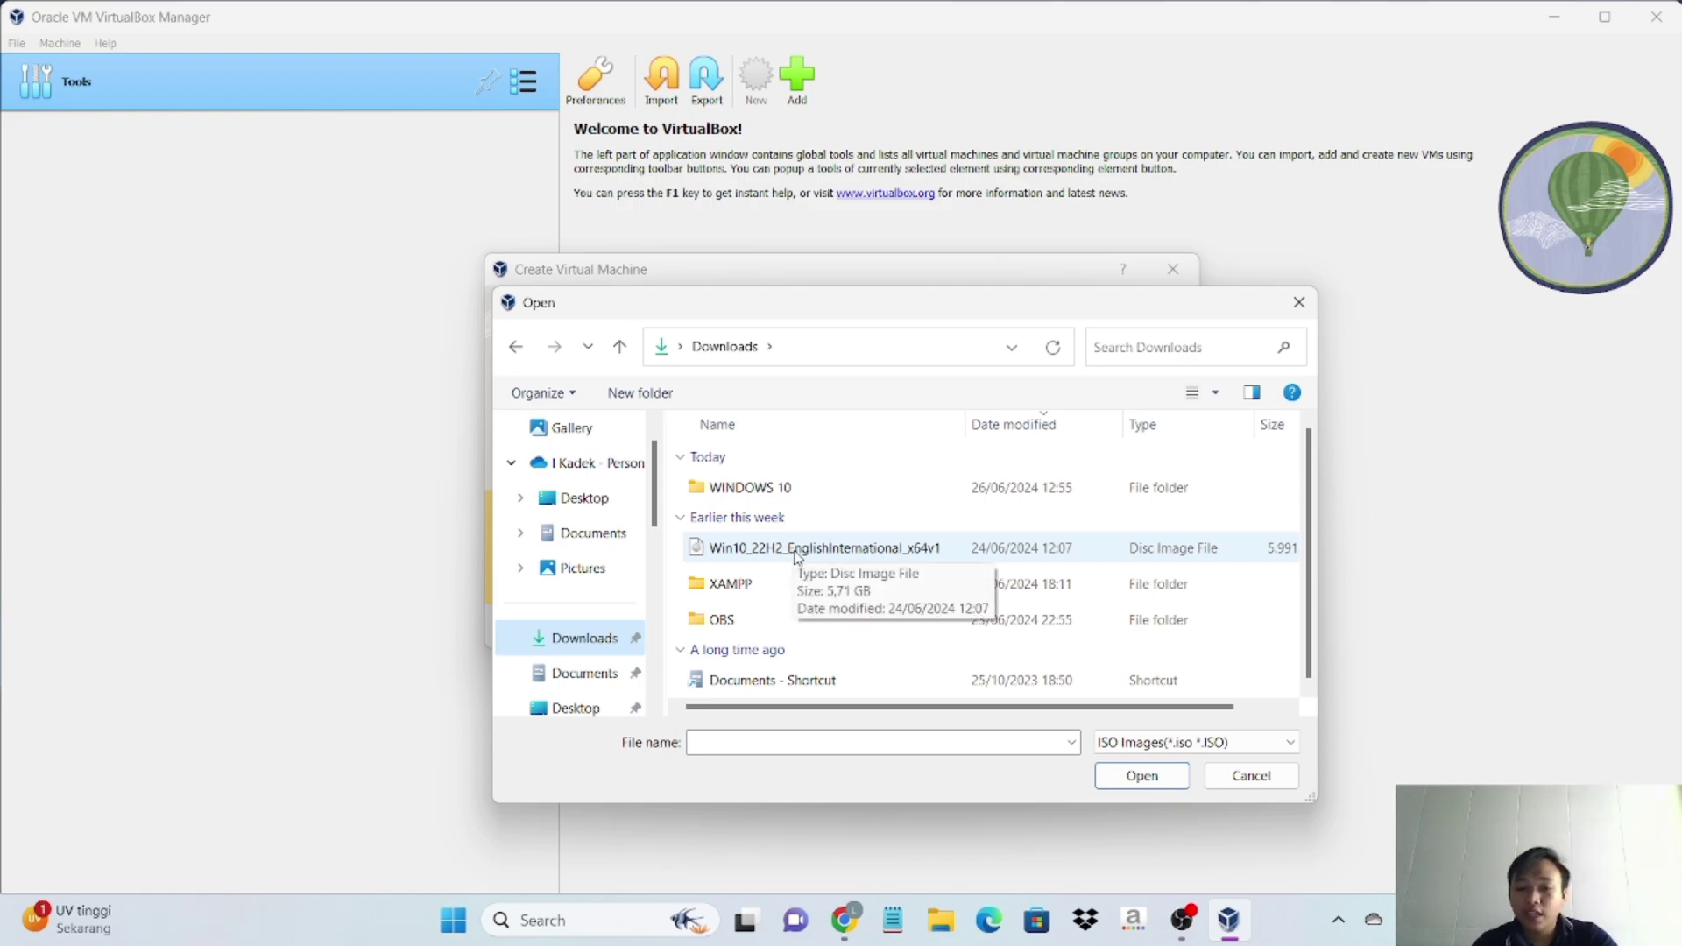
{"action": "left_click", "coordinate": [795, 552]}
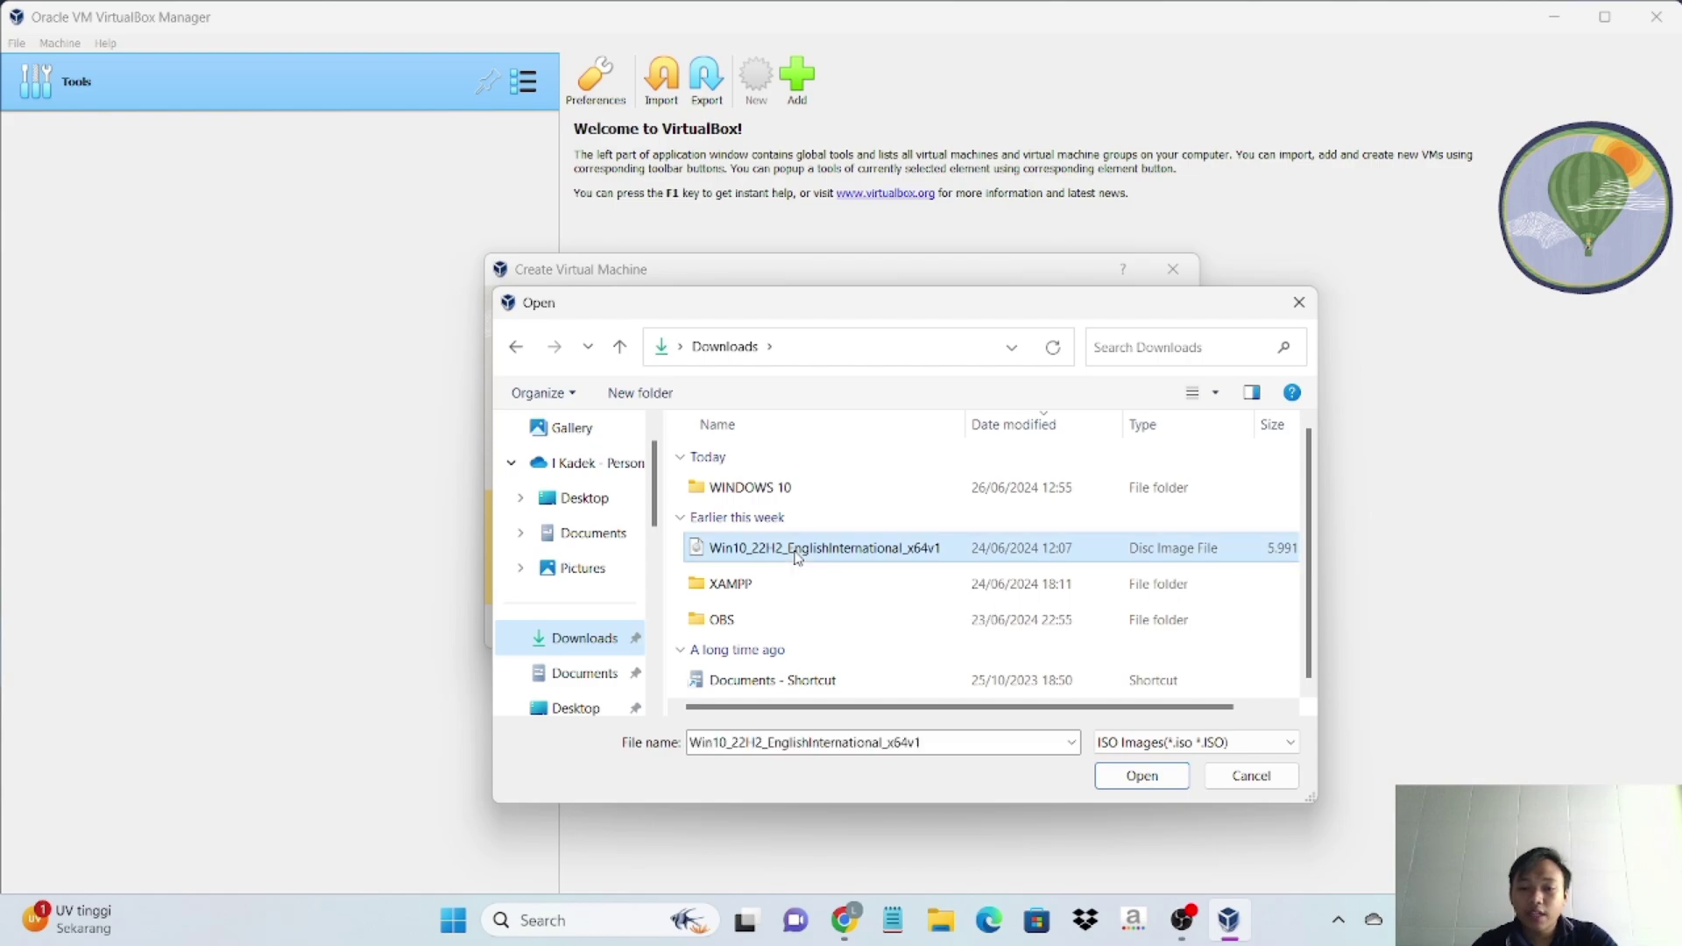
{"action": "left_click", "coordinate": [1139, 776]}
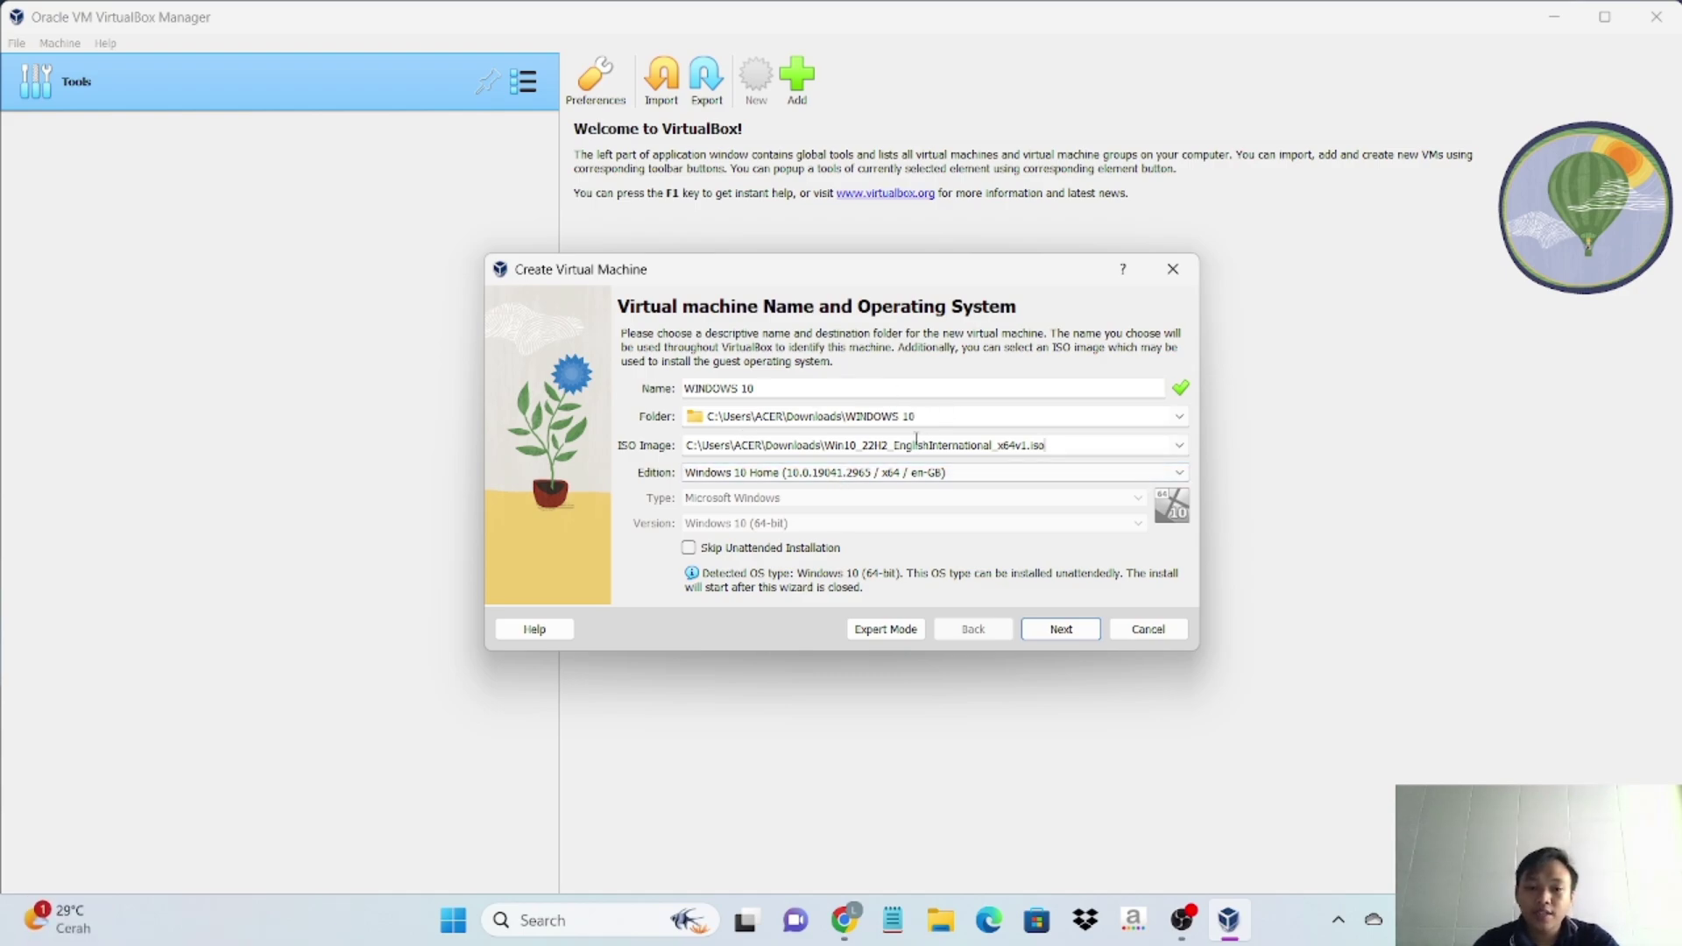
{"action": "left_click", "coordinate": [690, 550]}
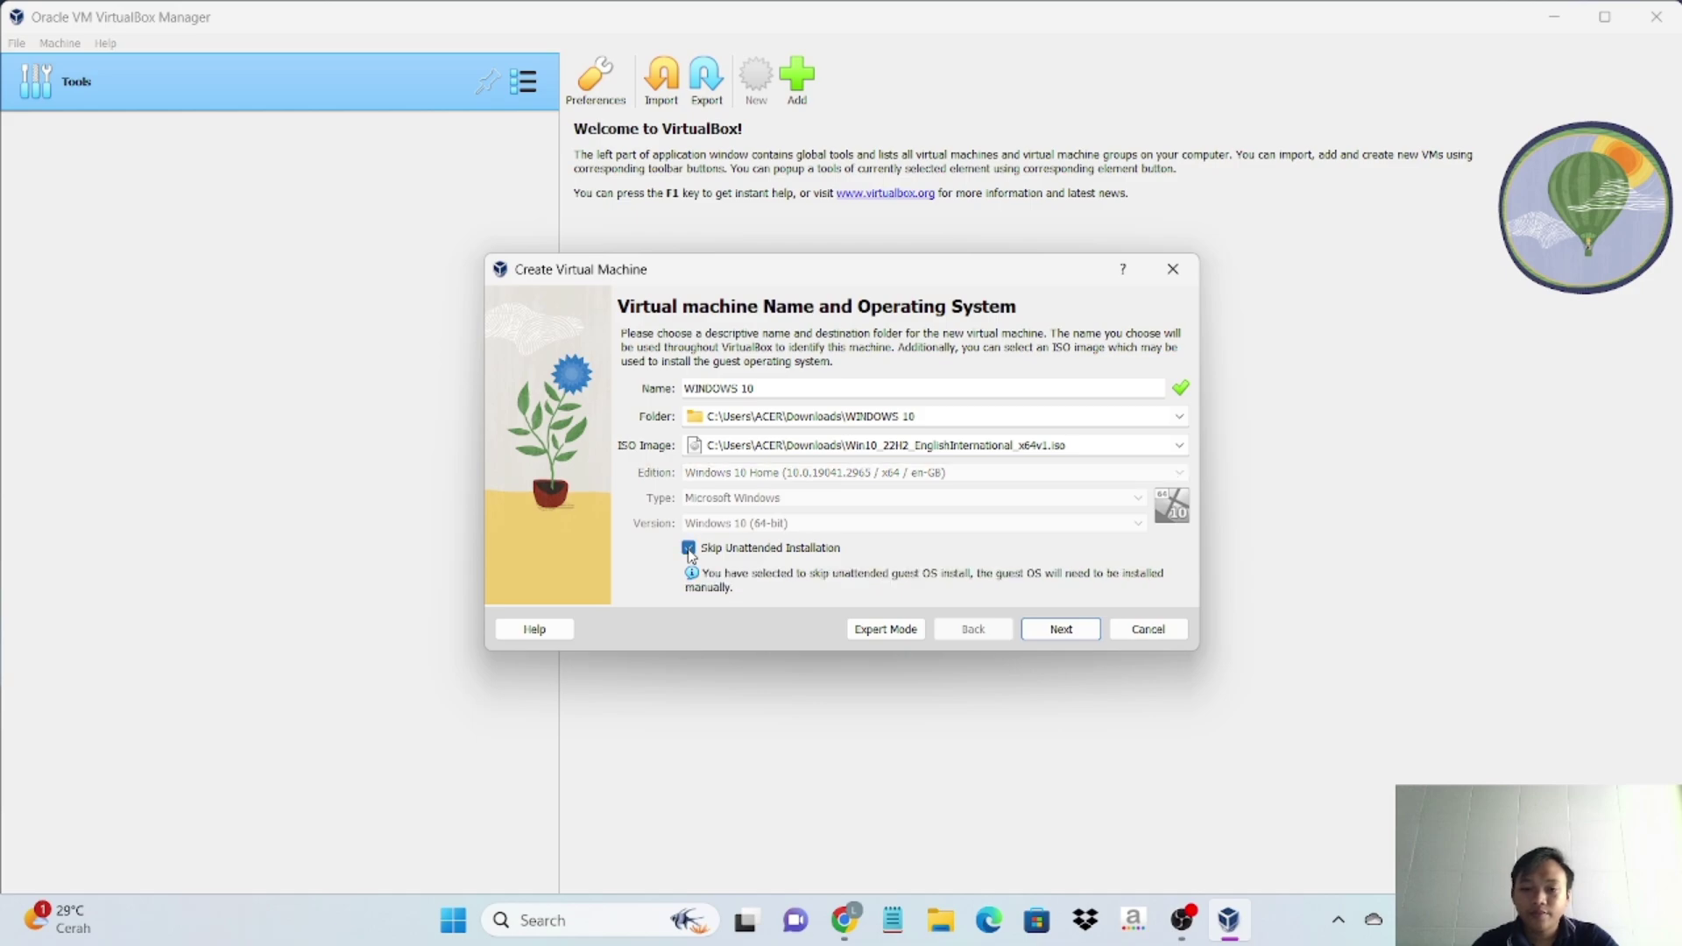
{"action": "left_click", "coordinate": [1094, 630]}
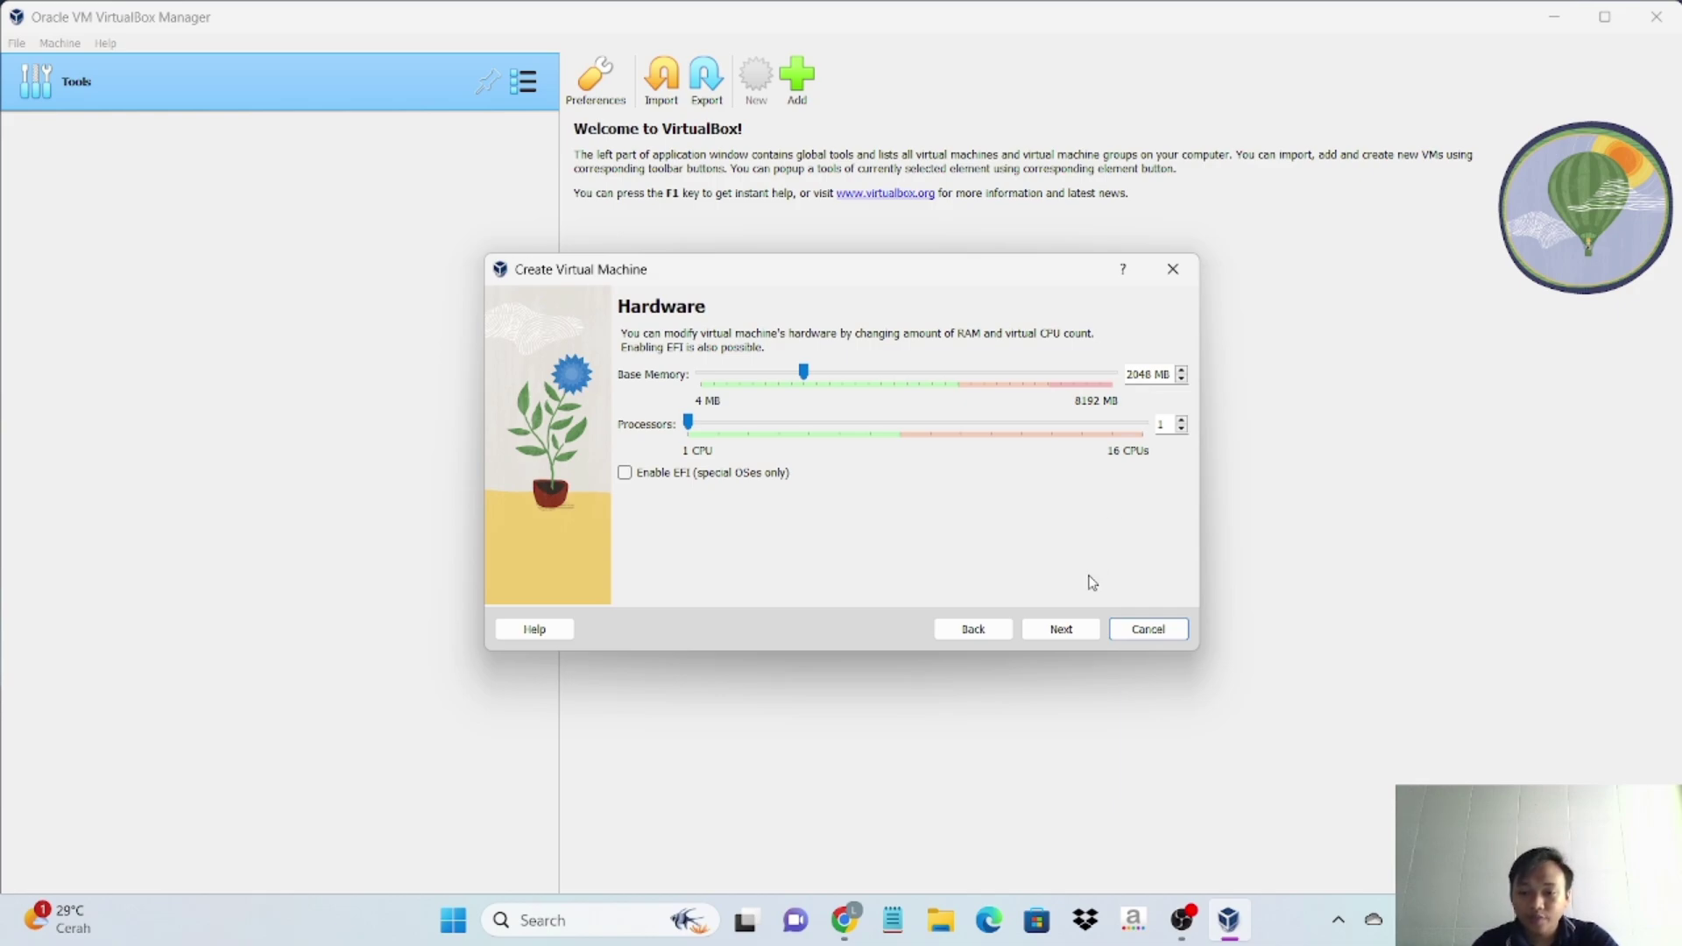
- Keep 2048 MB memory and 1 CPU, and change the disk size to 30,00 GB
{"action": "left_click", "coordinate": [1081, 636]}
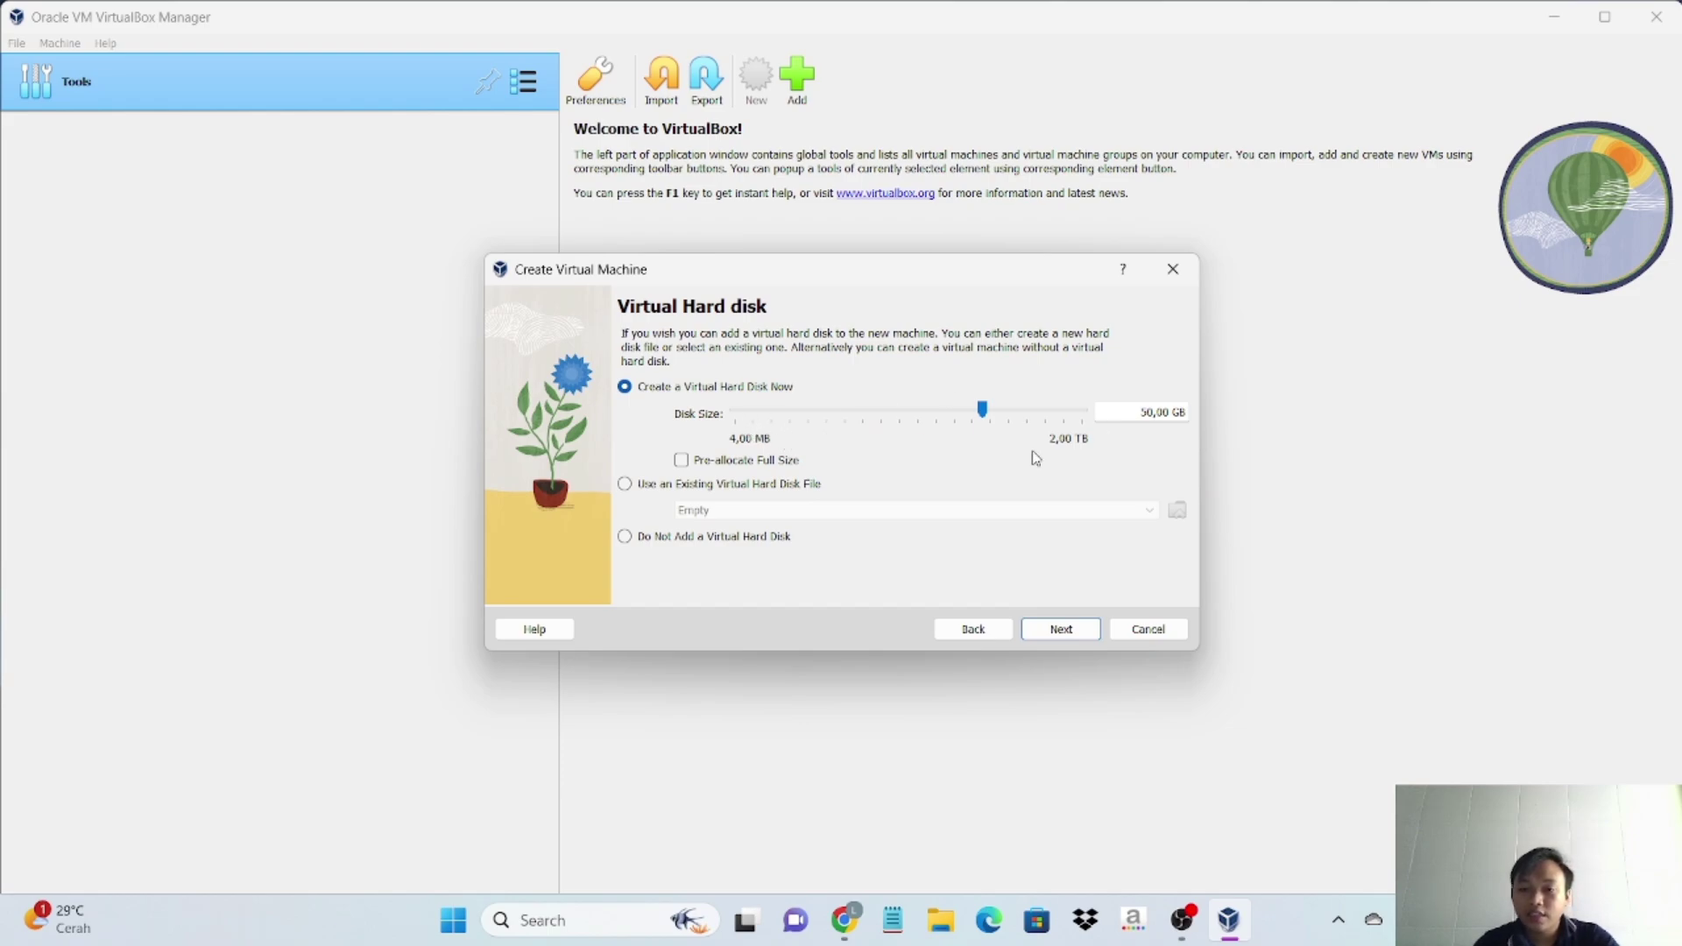
{"action": "left_click", "coordinate": [1150, 413]}
{"action": "key", "text": "BackSpace"}
{"action": "type", "text": "3"}
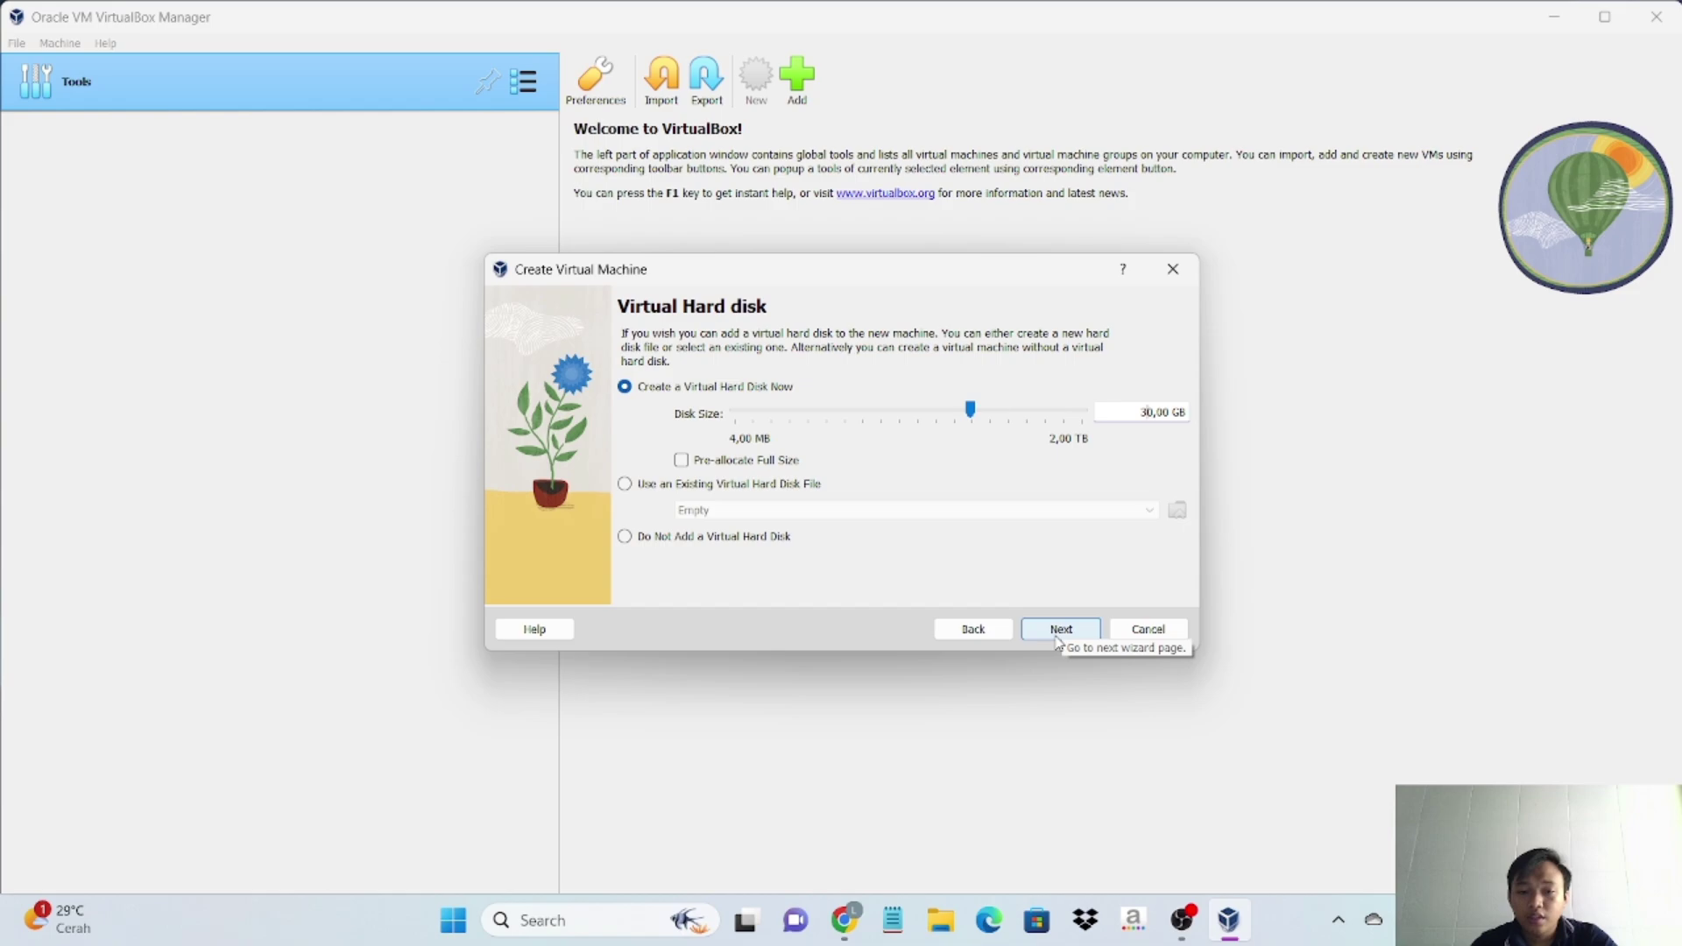
{"action": "left_click", "coordinate": [1058, 640]}
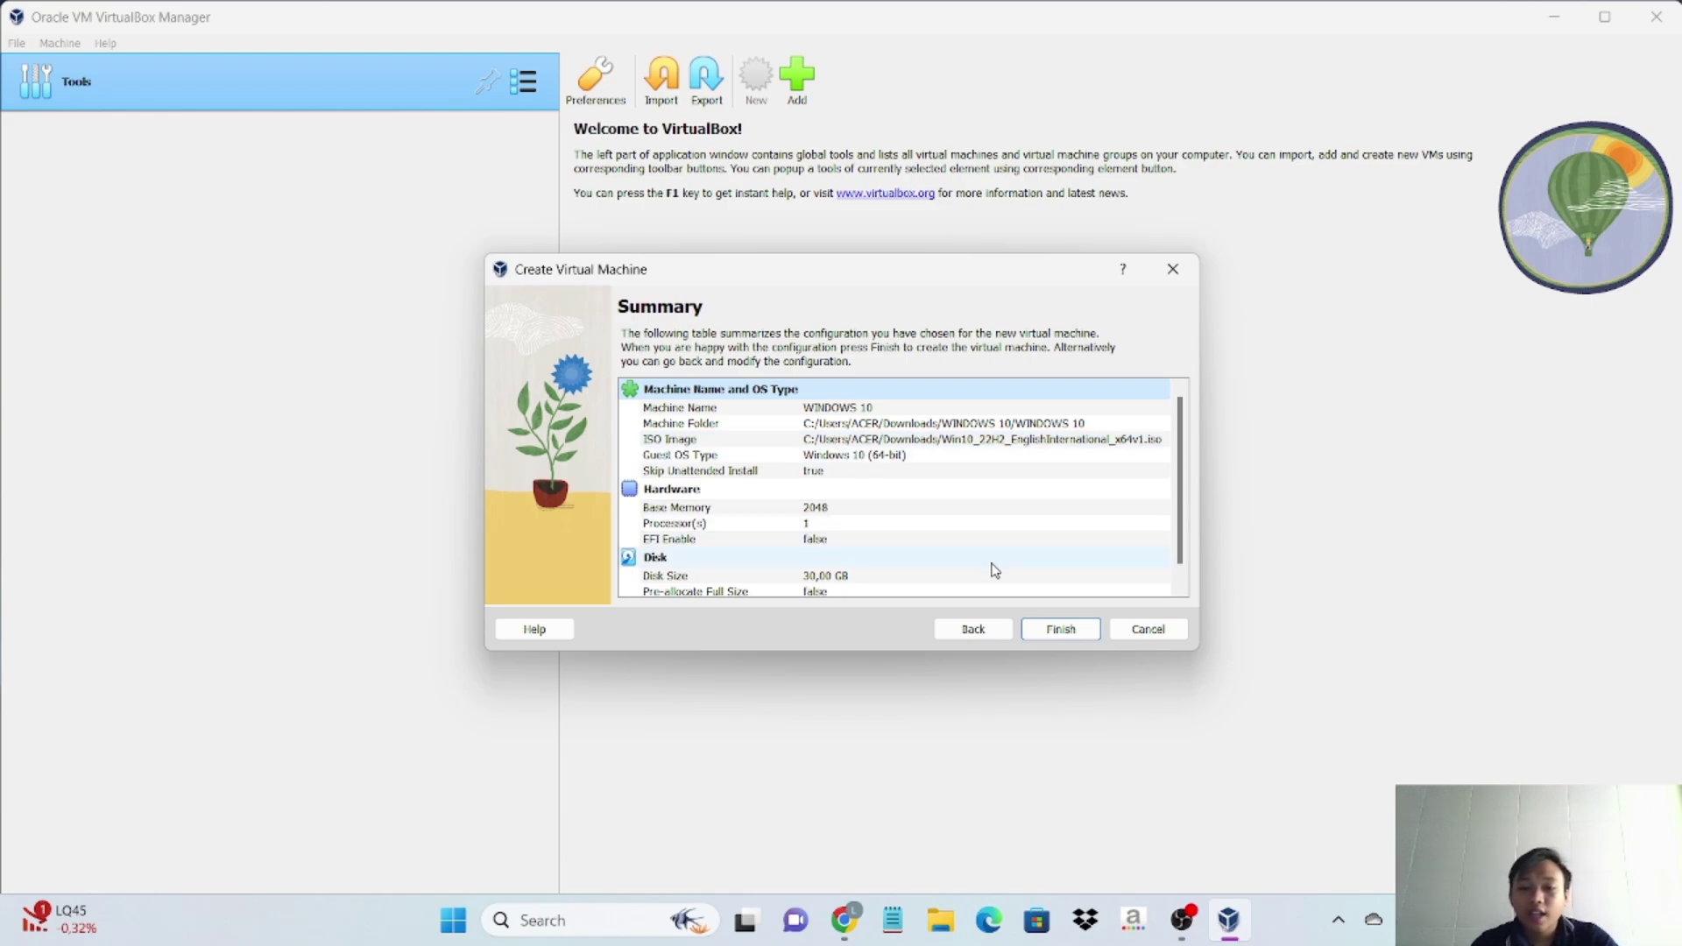
- Finish the wizard to create the WINDOWS 10 VM with its 30,00 GB disk
{"action": "left_click", "coordinate": [1061, 630]}
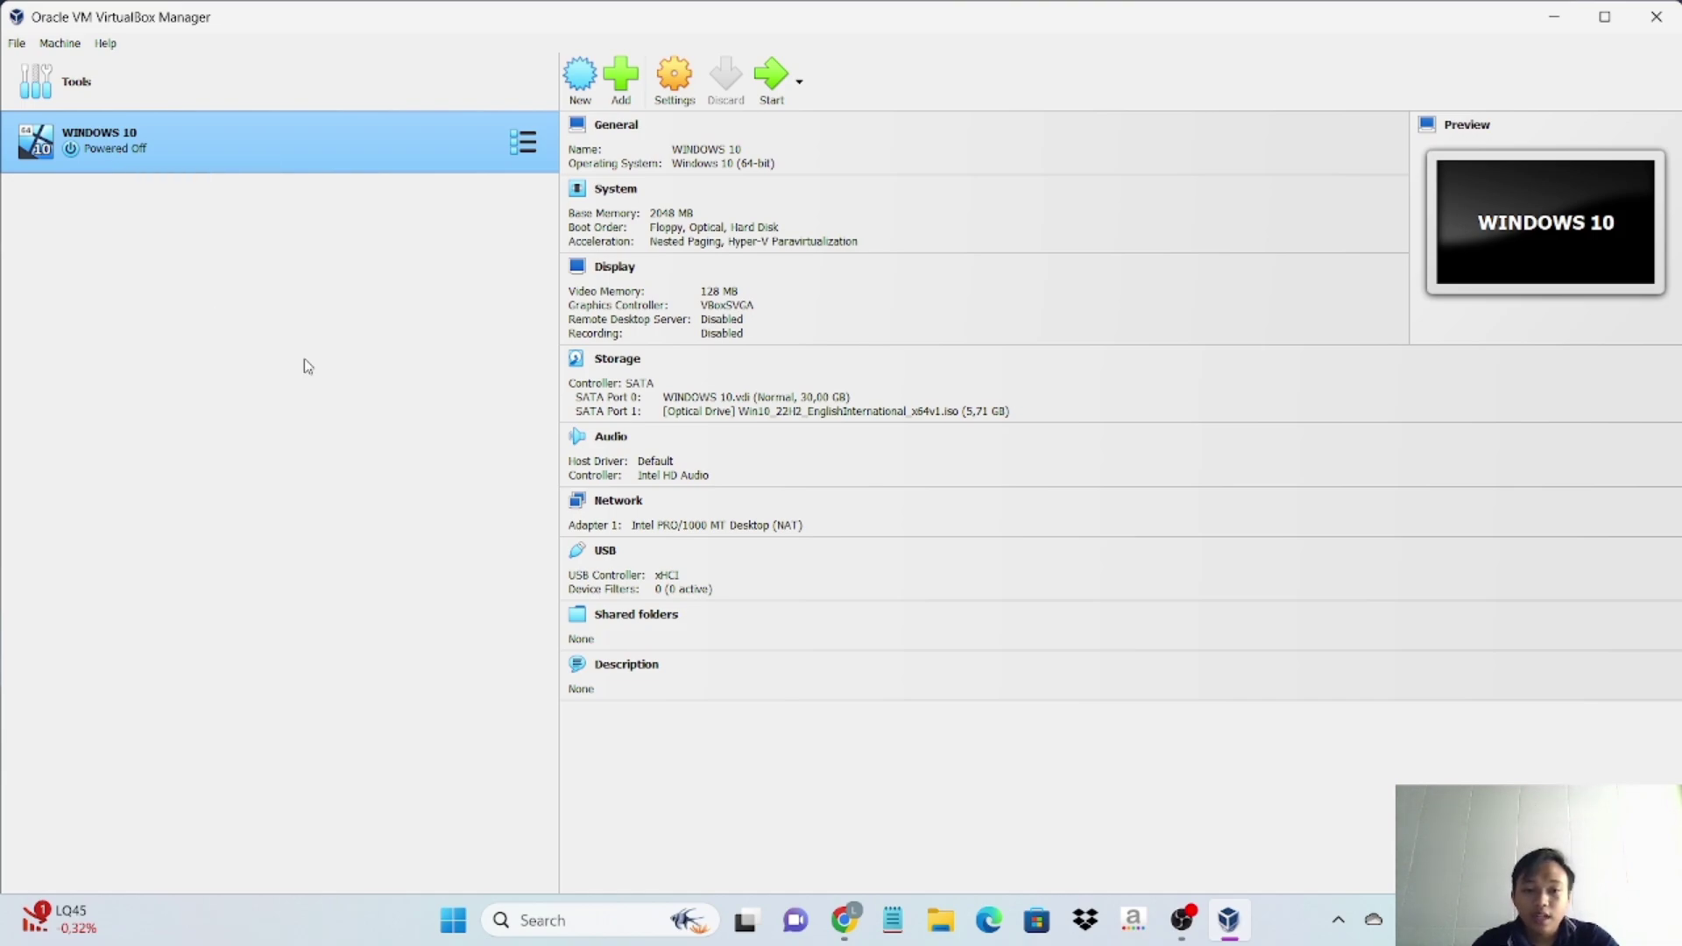
- Start the WINDOWS 10 VM and maximize its window
{"action": "left_click", "coordinate": [778, 91]}
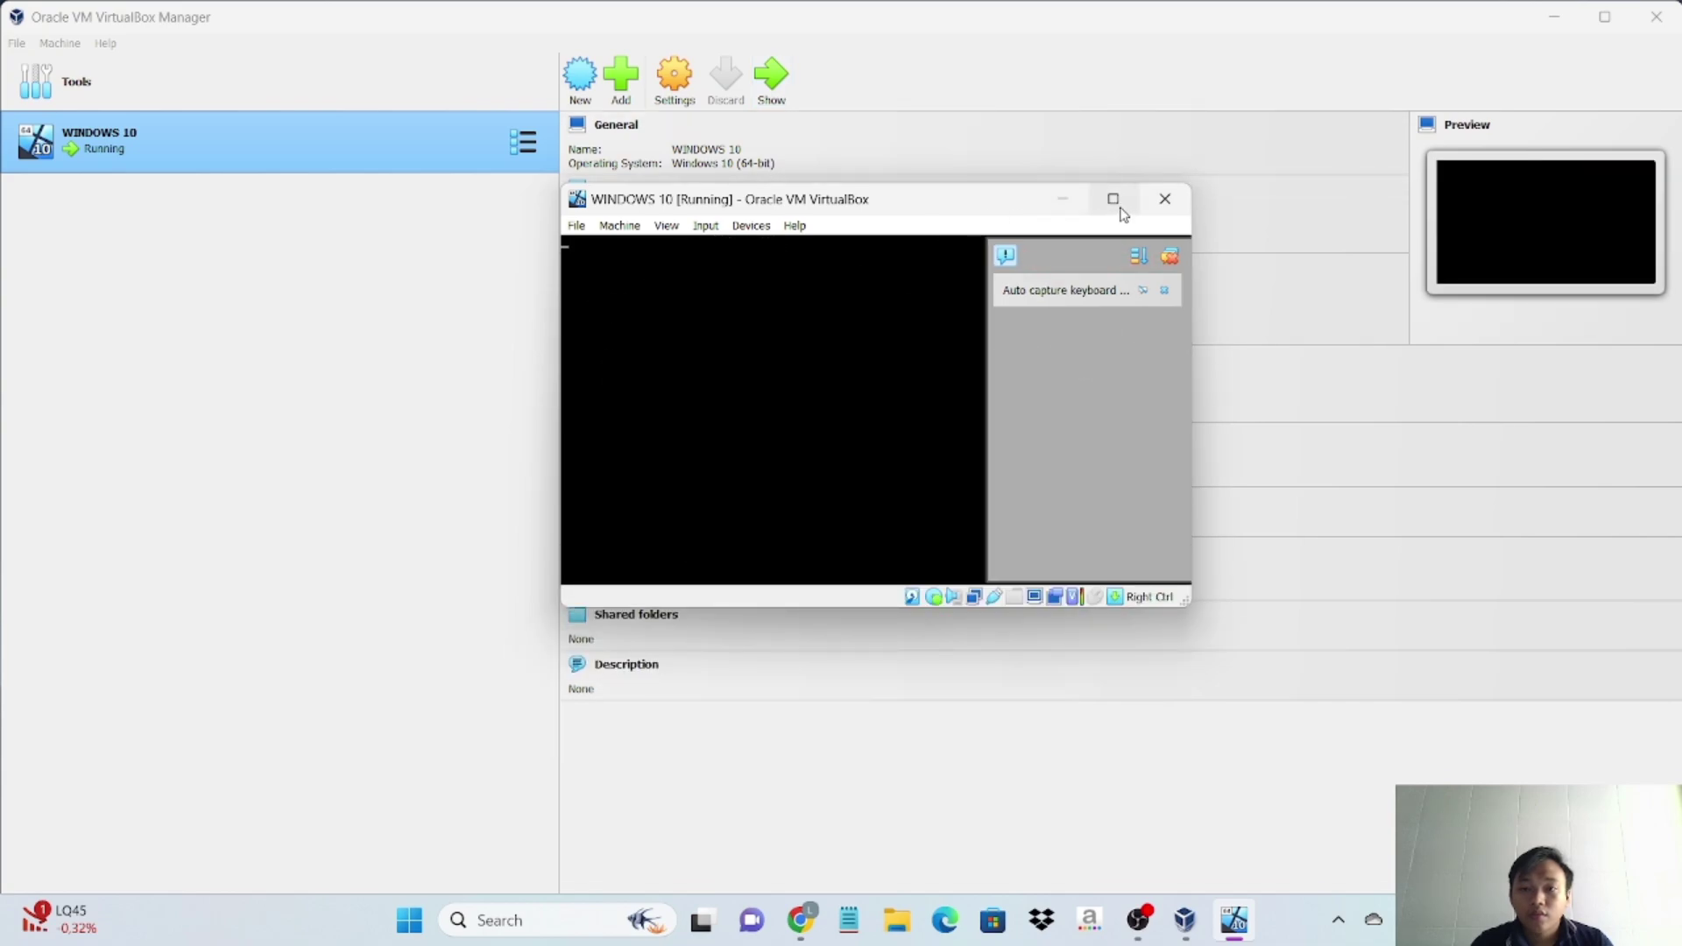
{"action": "left_click", "coordinate": [1113, 199]}
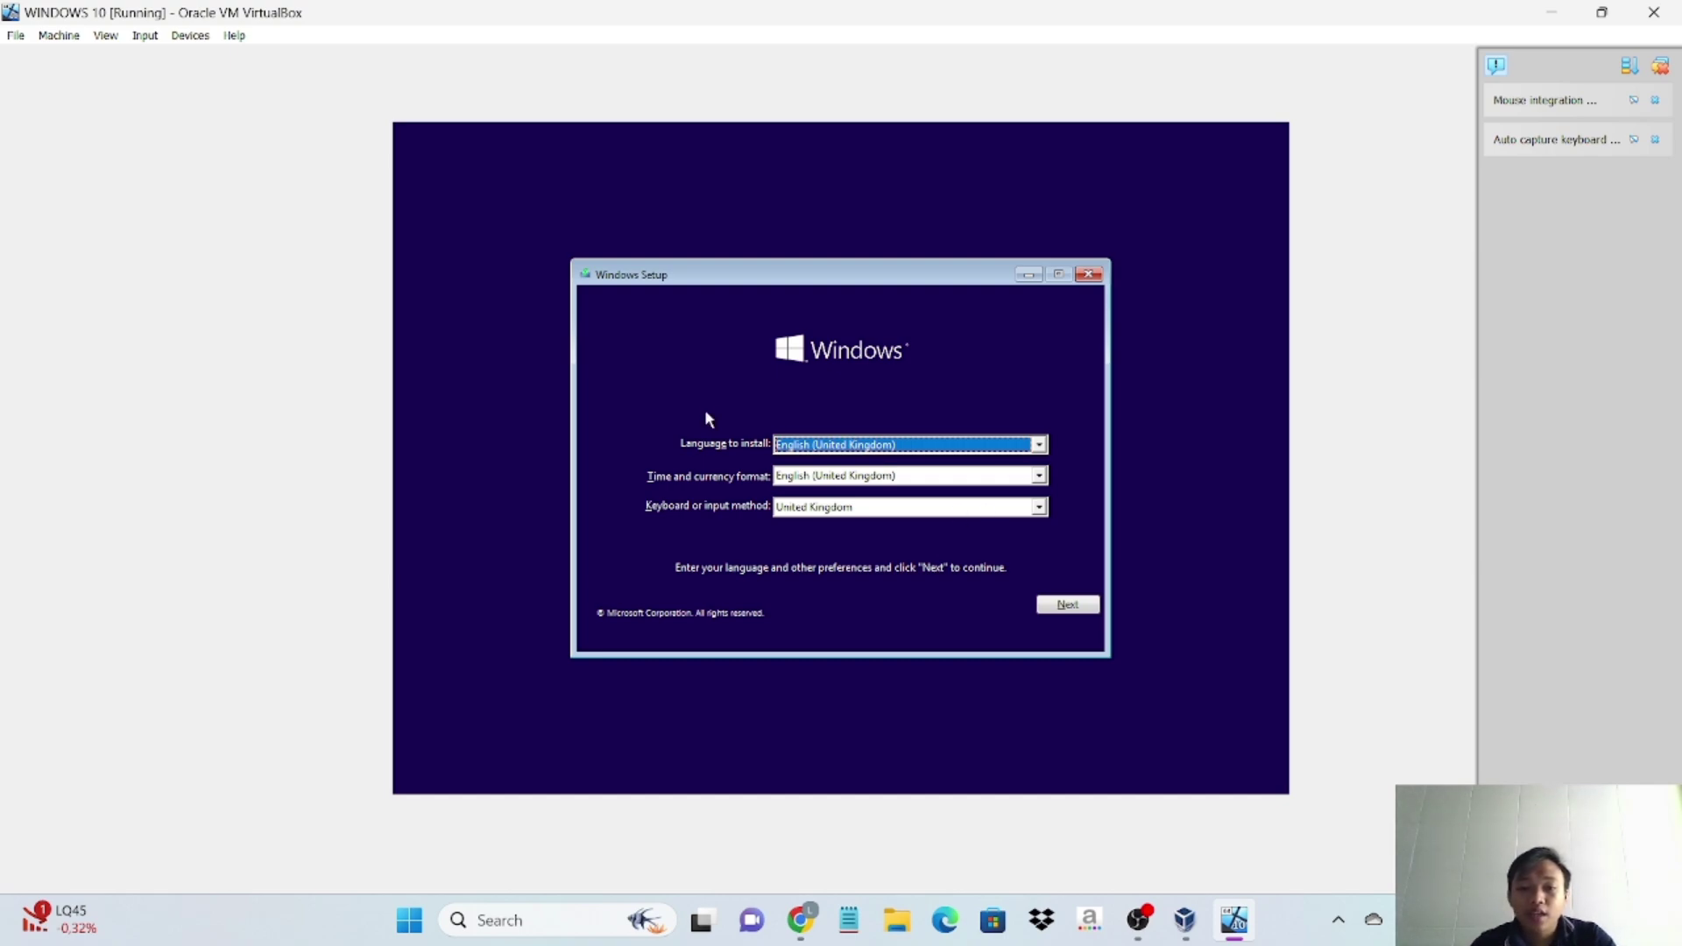
- Leave the installation language and time format at English (United Kingdom)
{"action": "left_click", "coordinate": [1039, 446]}
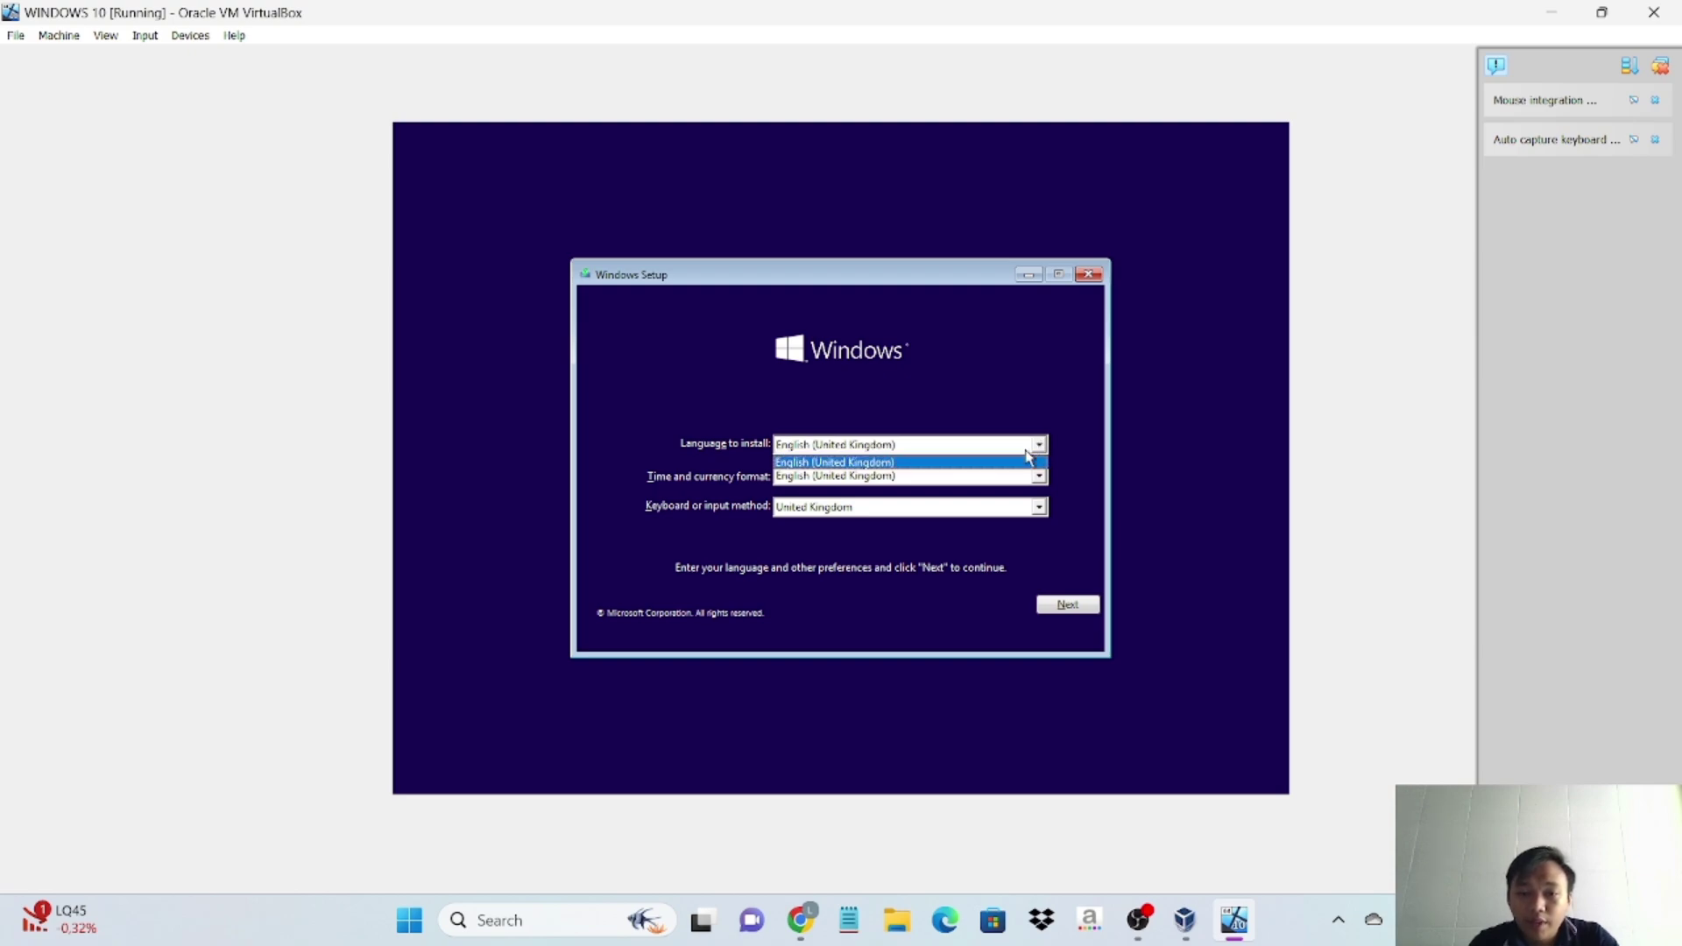
{"action": "left_click", "coordinate": [1004, 460]}
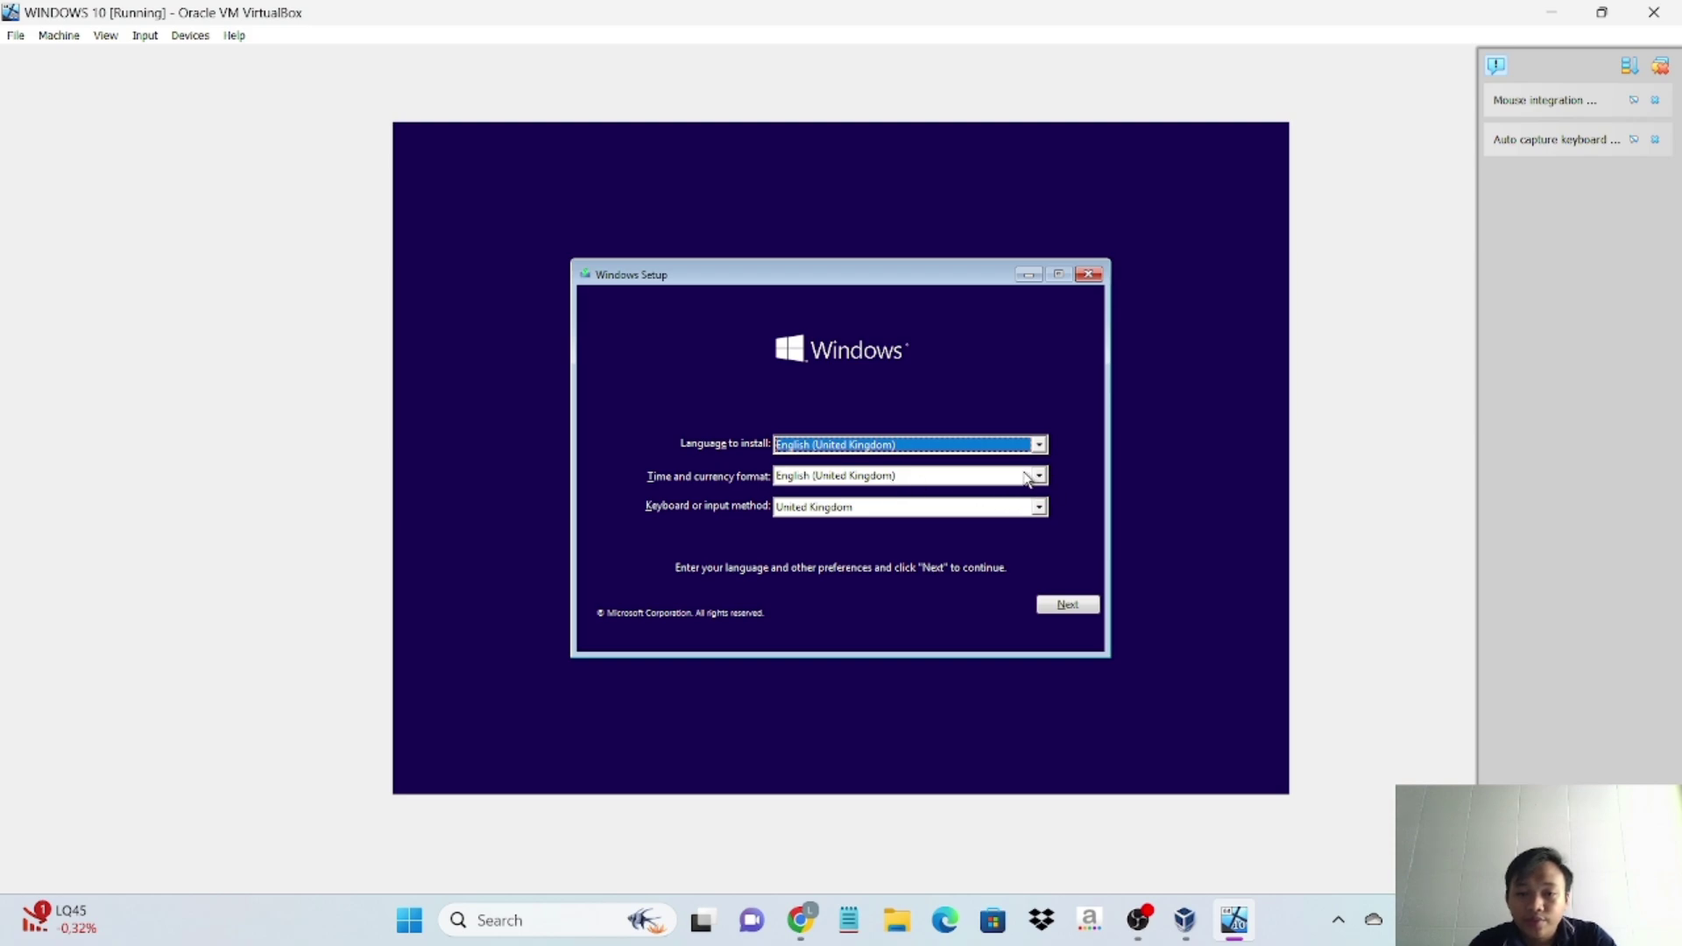
{"action": "left_click", "coordinate": [1039, 477]}
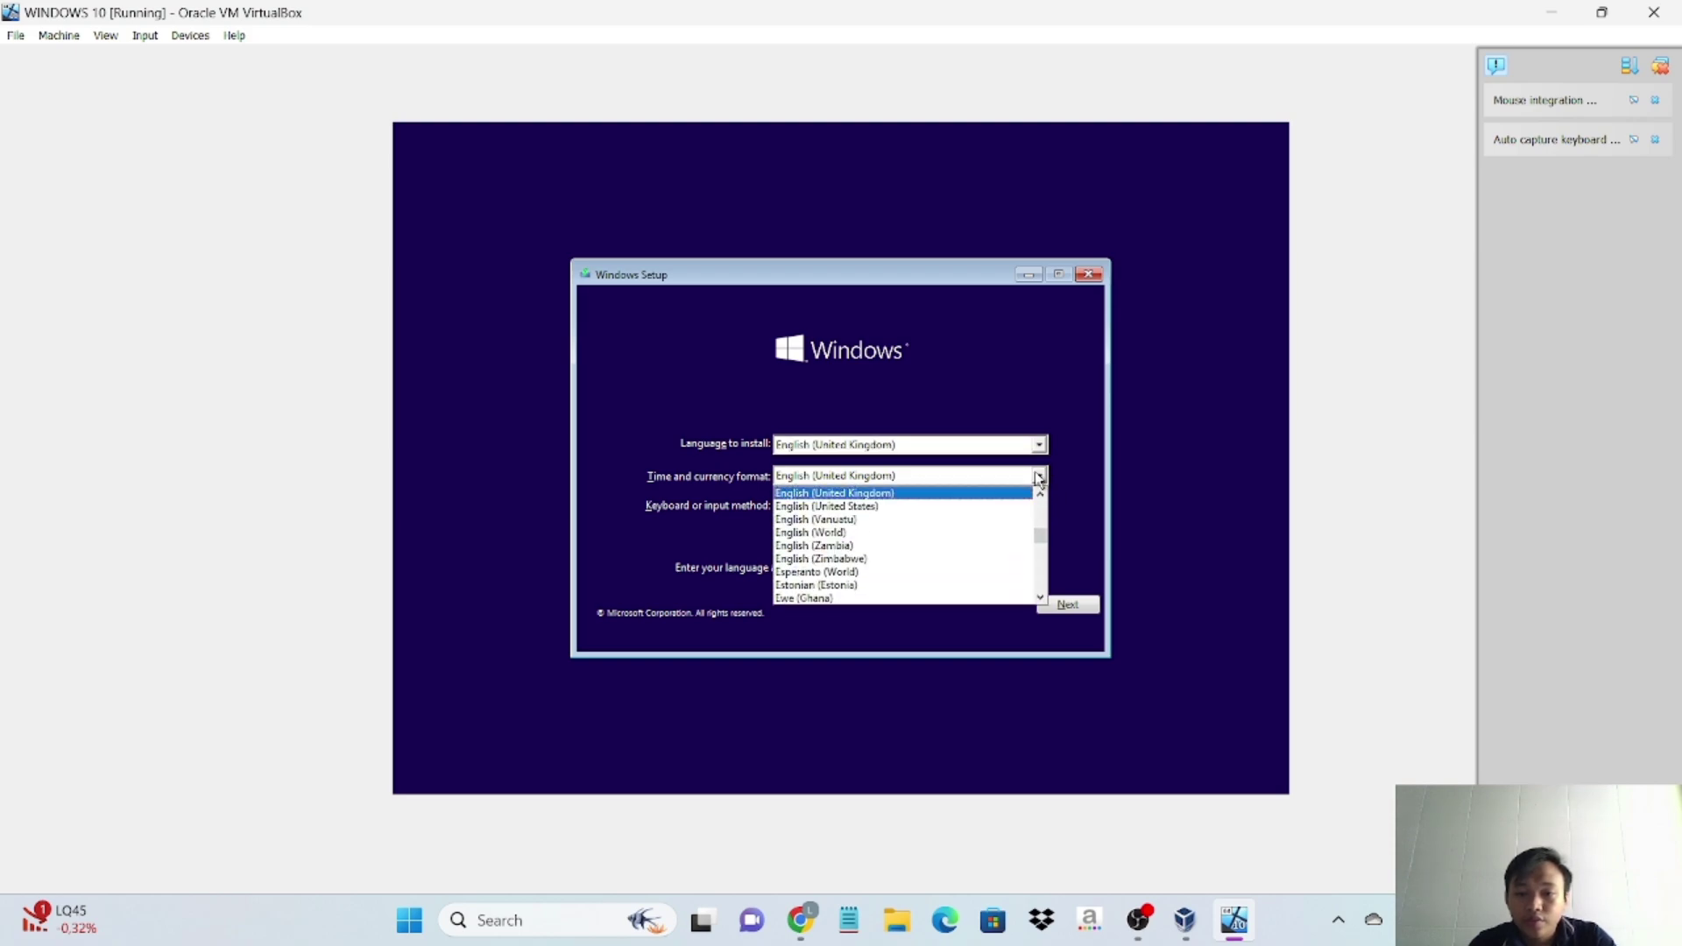
{"action": "left_click", "coordinate": [986, 492]}
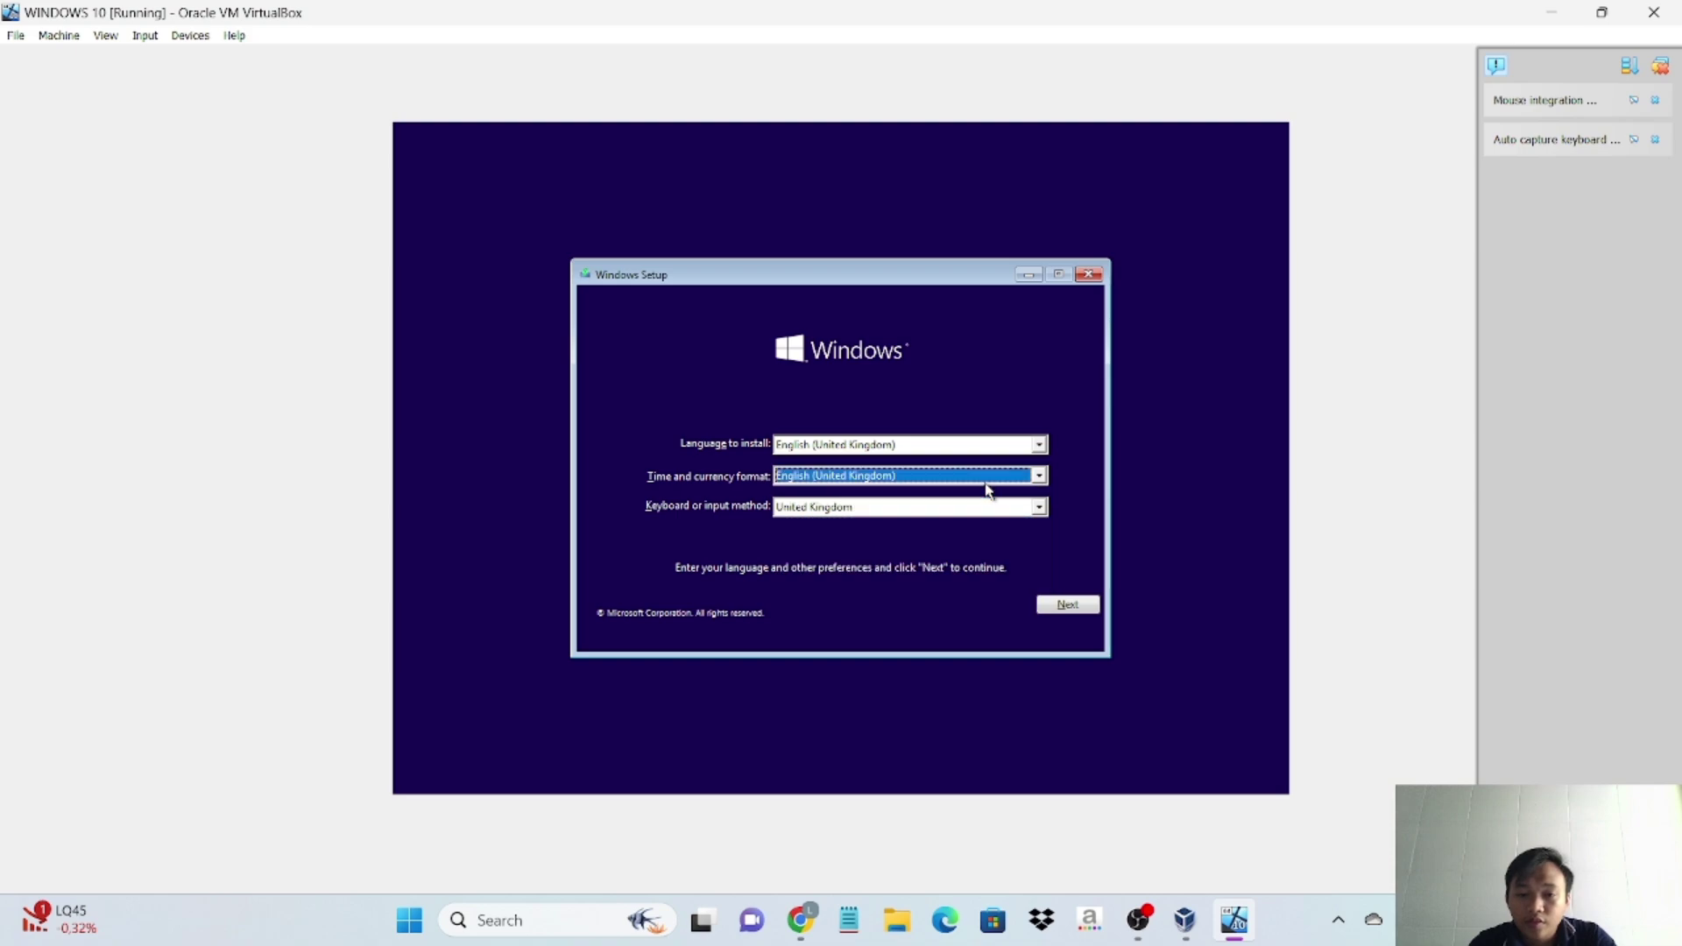
- Change the time and currency format to Indonesian (Indonesia)
{"action": "left_click", "coordinate": [1037, 475]}
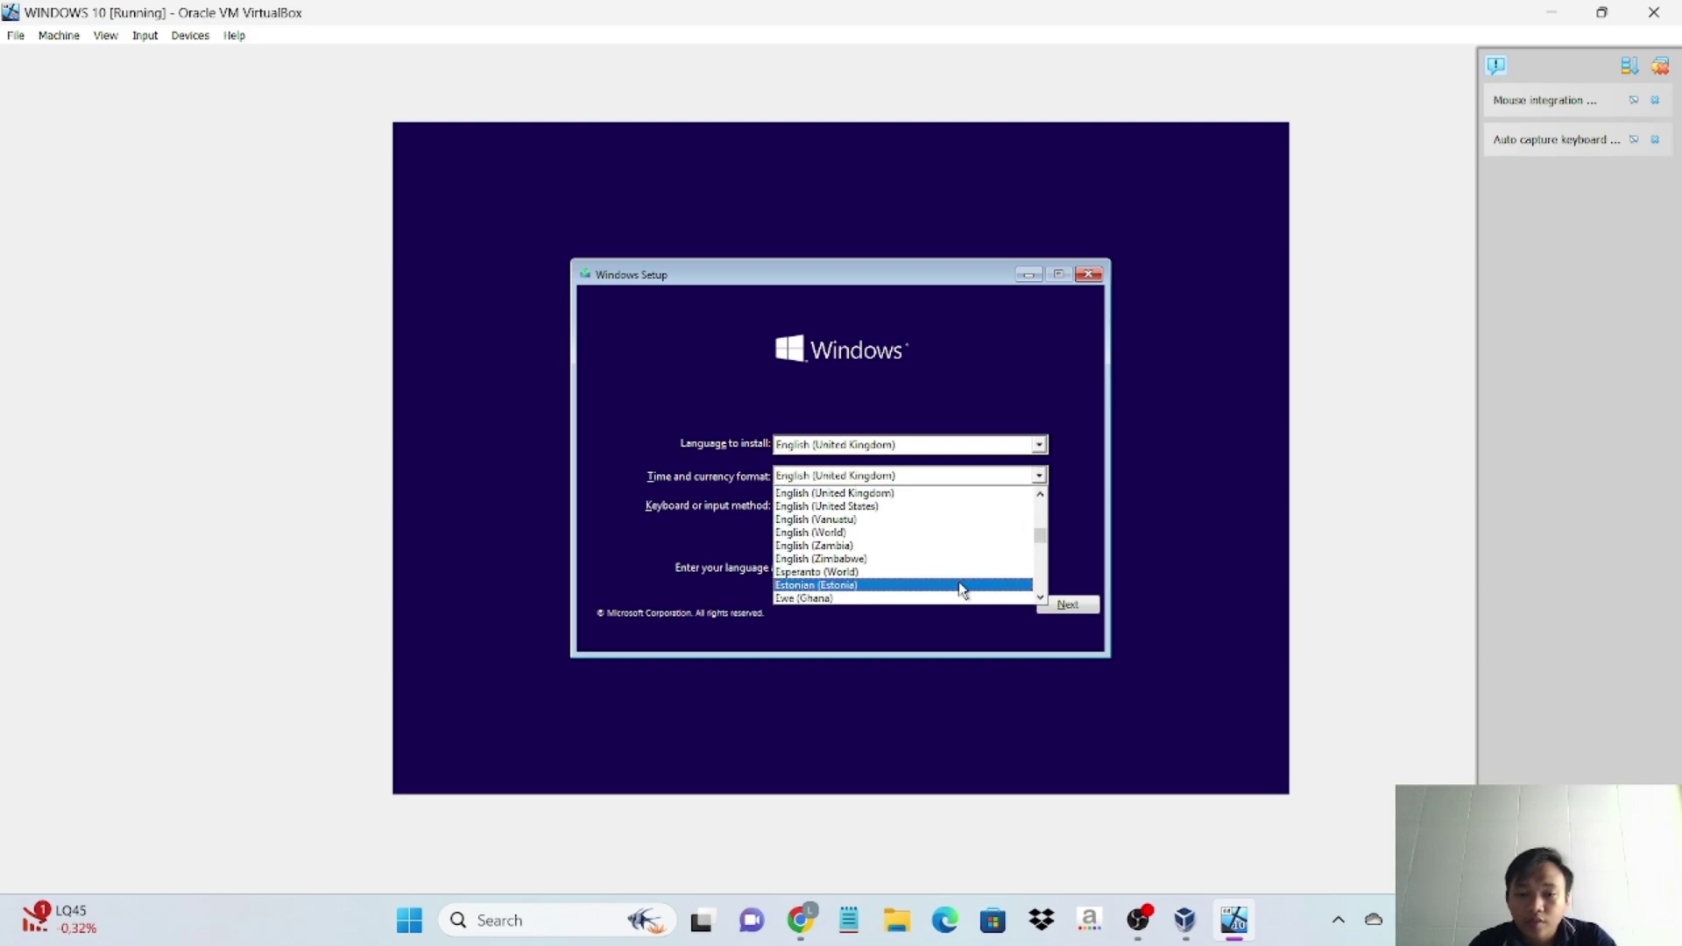
{"action": "scroll", "coordinate": [984, 561], "scroll_direction": "down", "scroll_amount": 1}
{"action": "scroll", "coordinate": [986, 563], "scroll_direction": "down", "scroll_amount": 10}
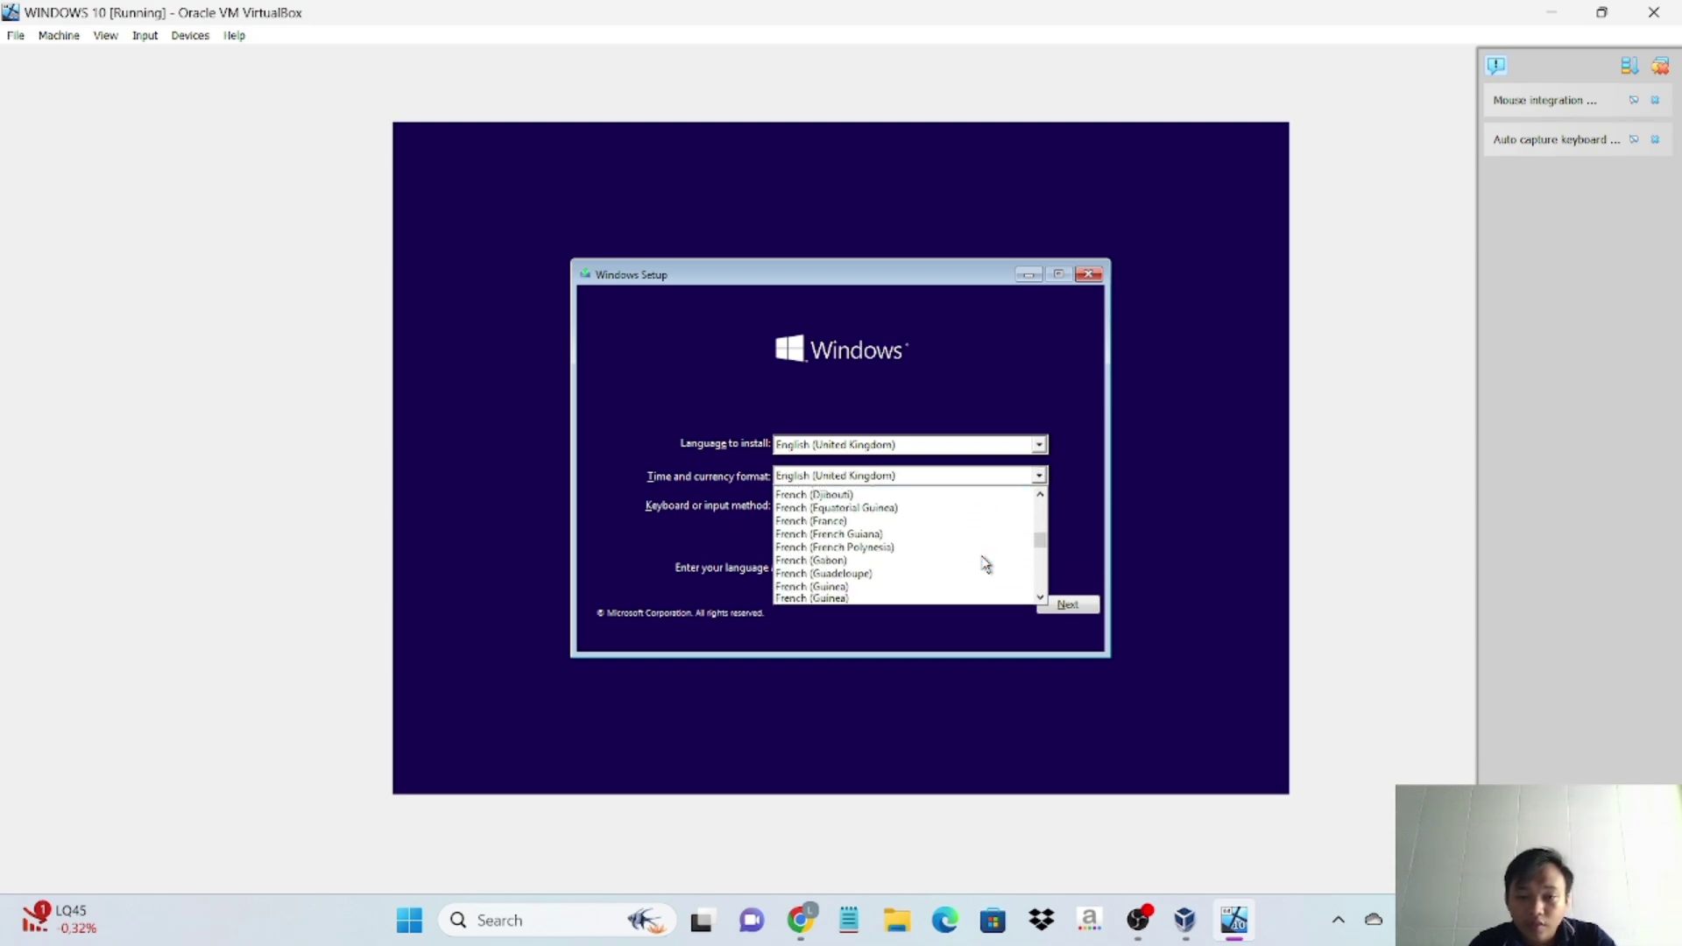
{"action": "scroll", "coordinate": [985, 563], "scroll_direction": "down", "scroll_amount": 4}
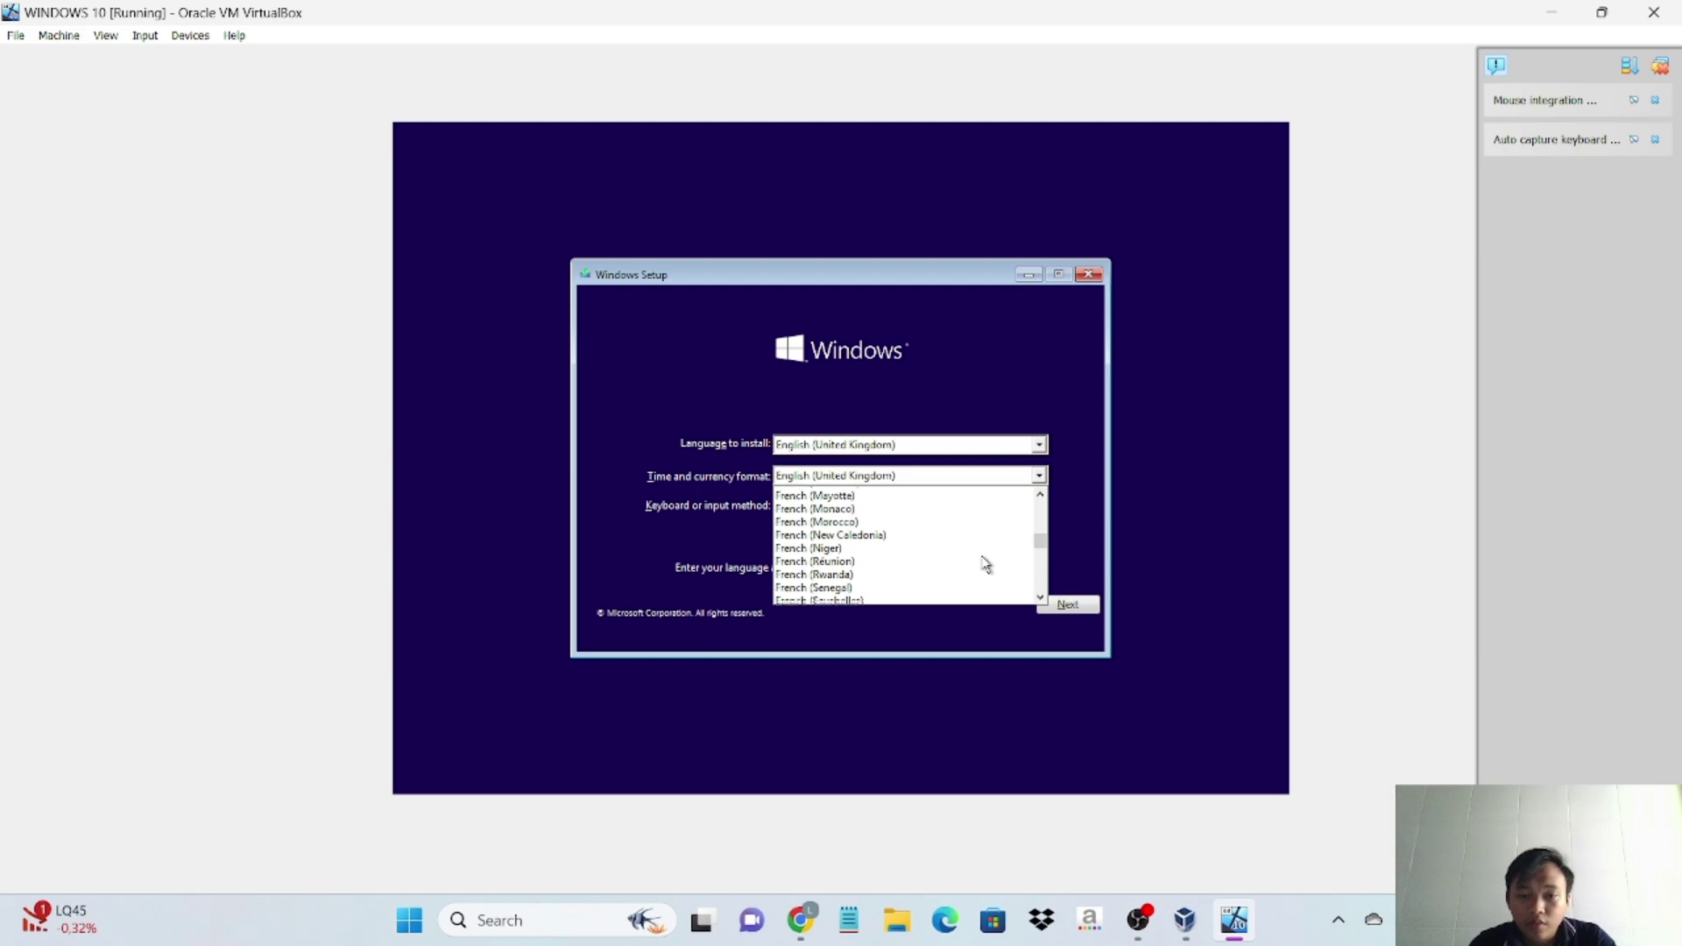
{"action": "scroll", "coordinate": [986, 563], "scroll_direction": "down", "scroll_amount": 6}
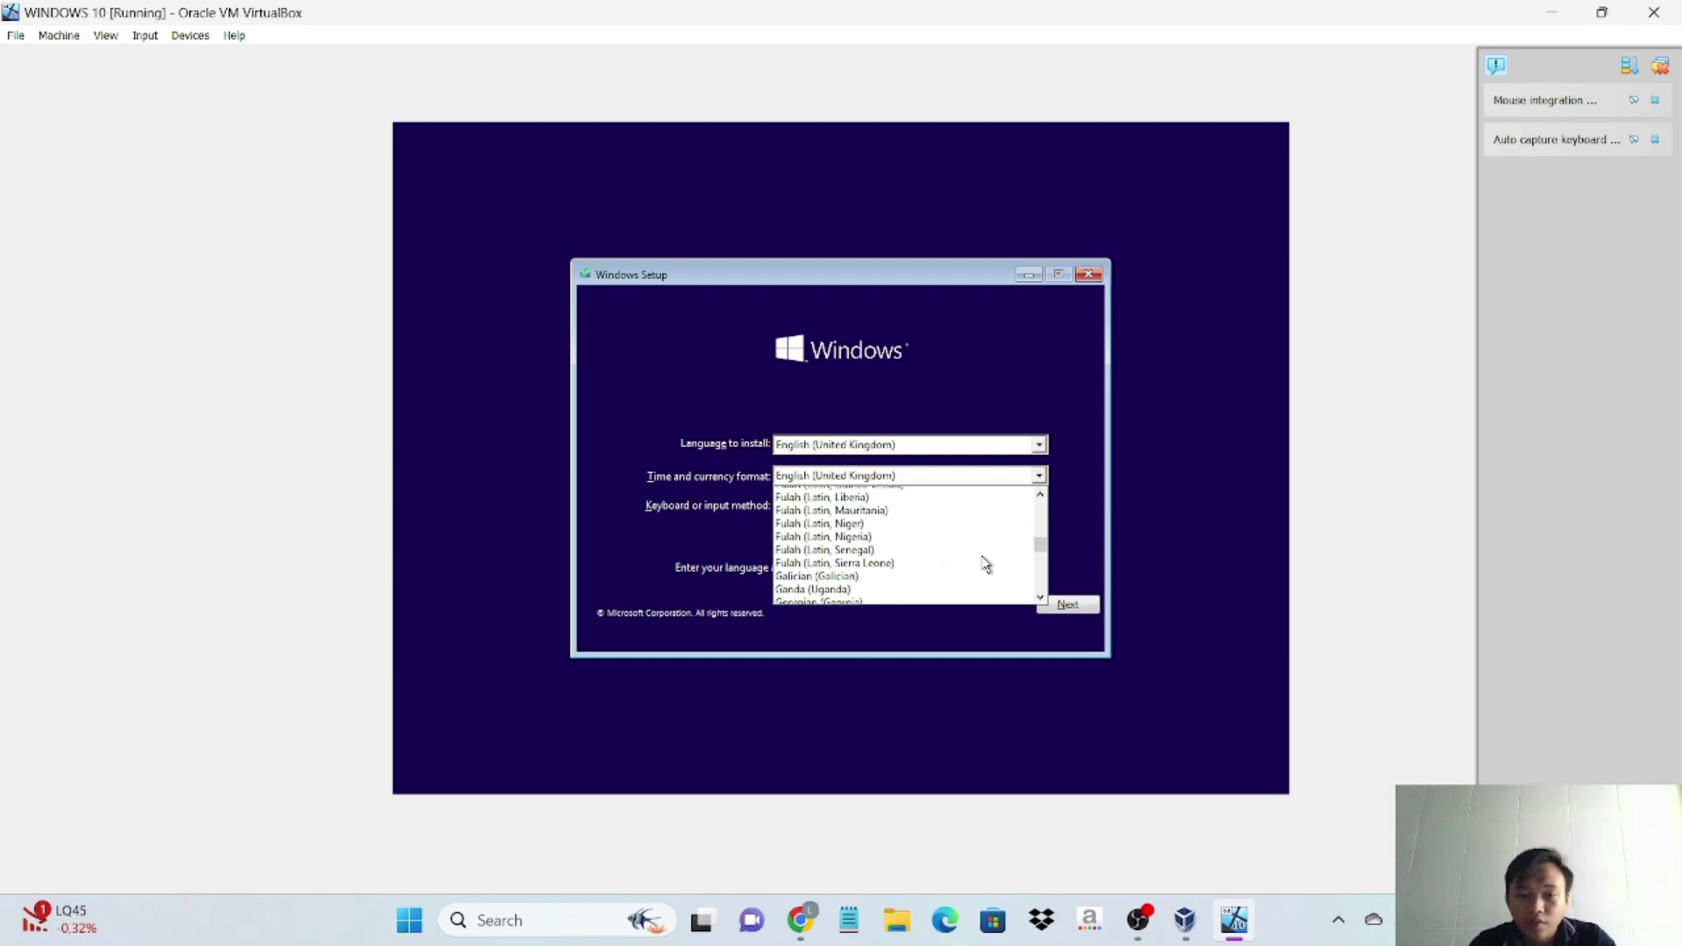
{"action": "scroll", "coordinate": [985, 563], "scroll_direction": "down", "scroll_amount": 9}
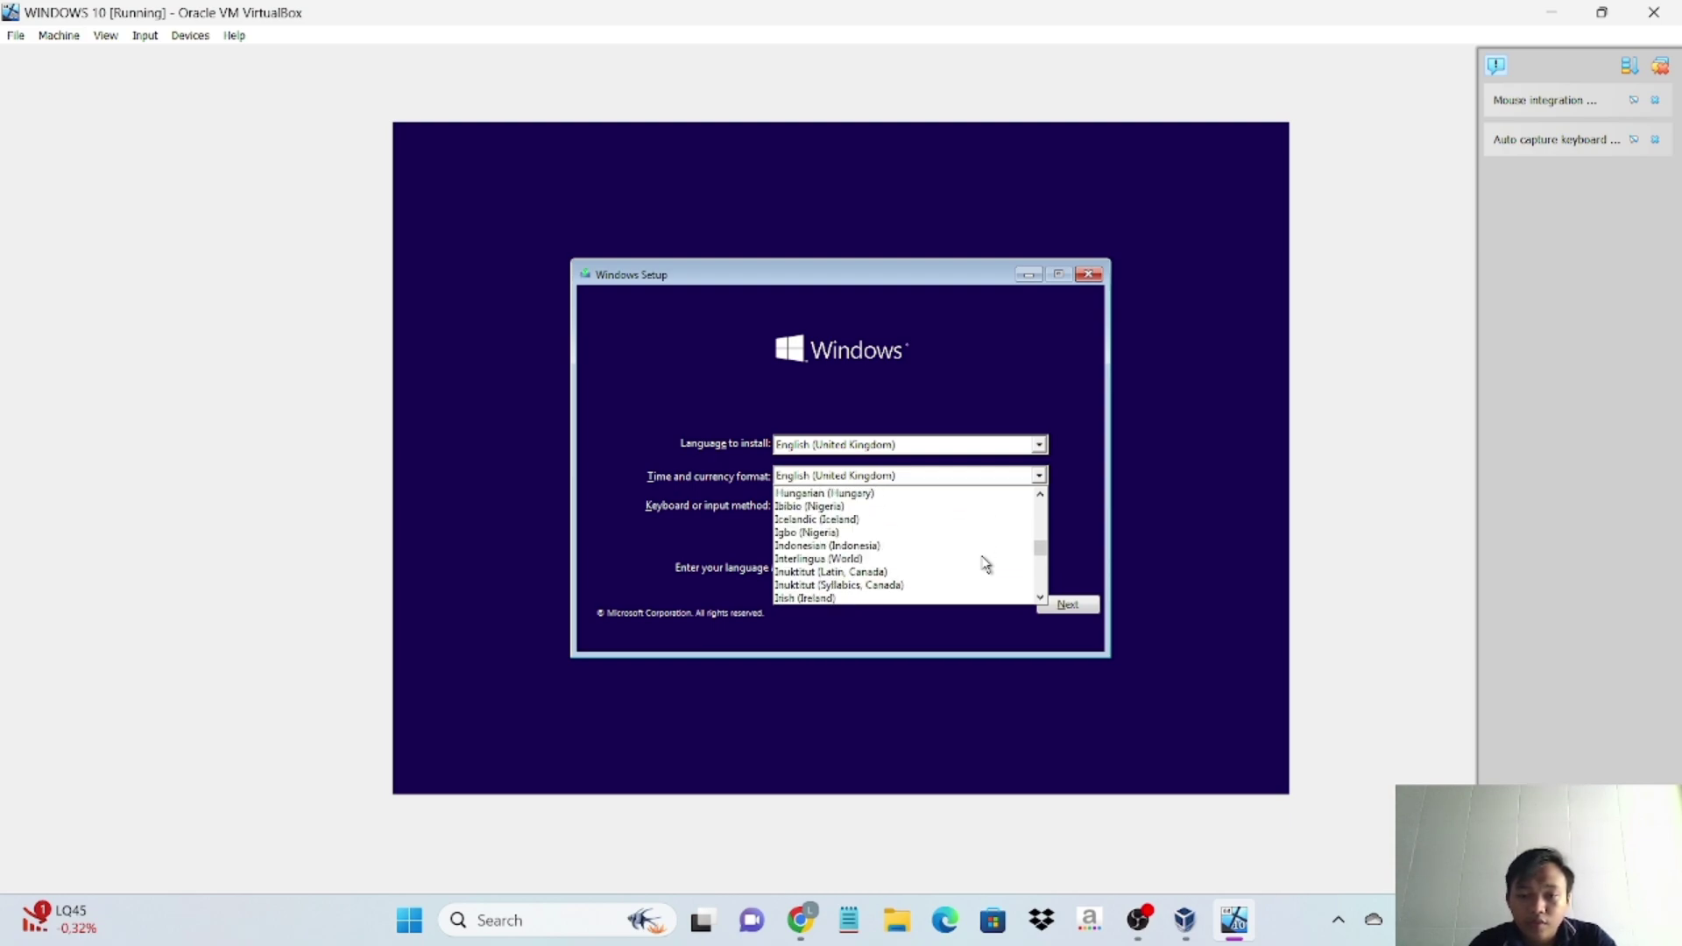
{"action": "scroll", "coordinate": [985, 563], "scroll_direction": "down", "scroll_amount": 1}
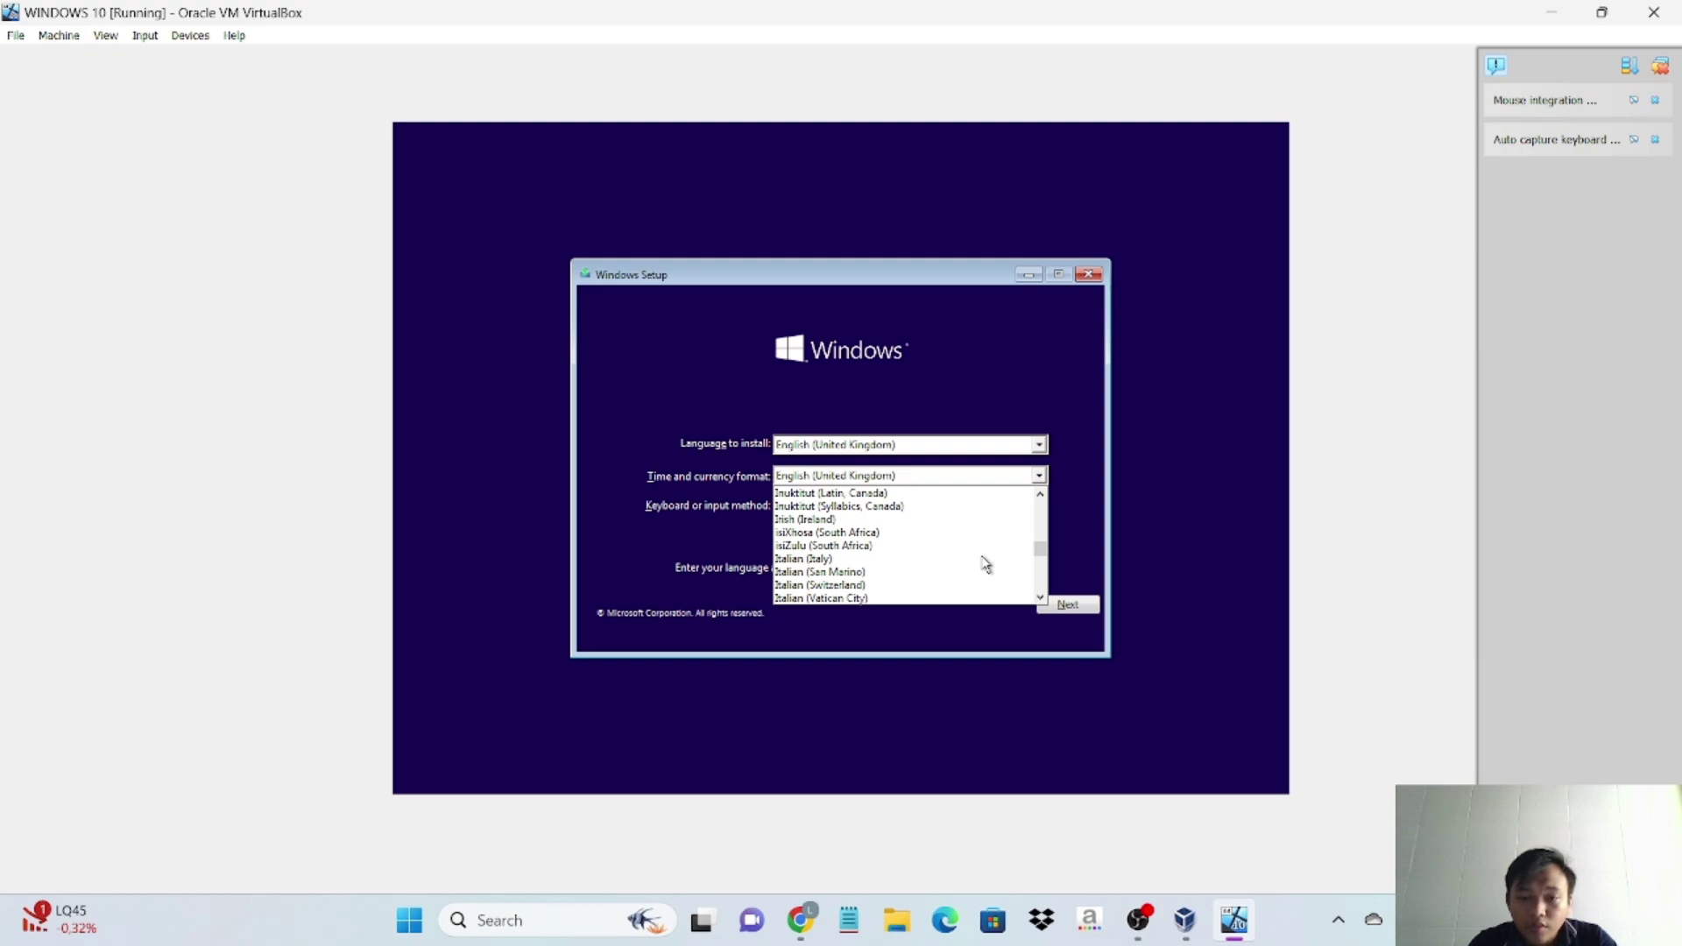
{"action": "scroll", "coordinate": [985, 563], "scroll_direction": "down", "scroll_amount": 3}
{"action": "scroll", "coordinate": [986, 563], "scroll_direction": "up", "scroll_amount": 3}
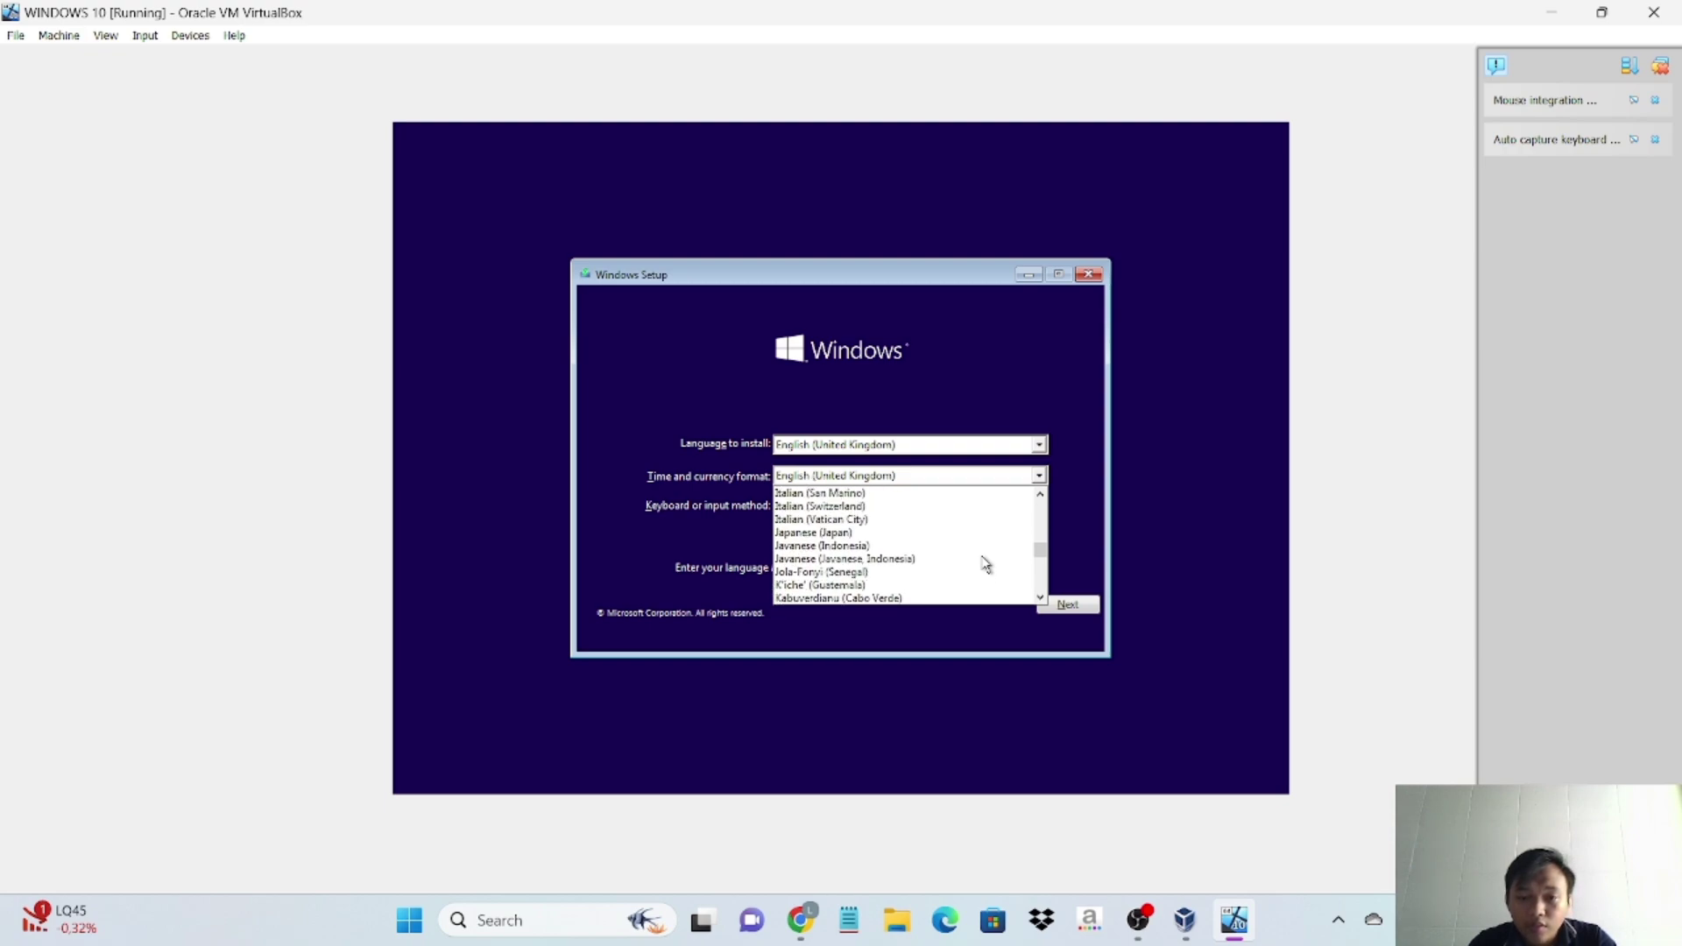
{"action": "scroll", "coordinate": [986, 563], "scroll_direction": "up", "scroll_amount": 1}
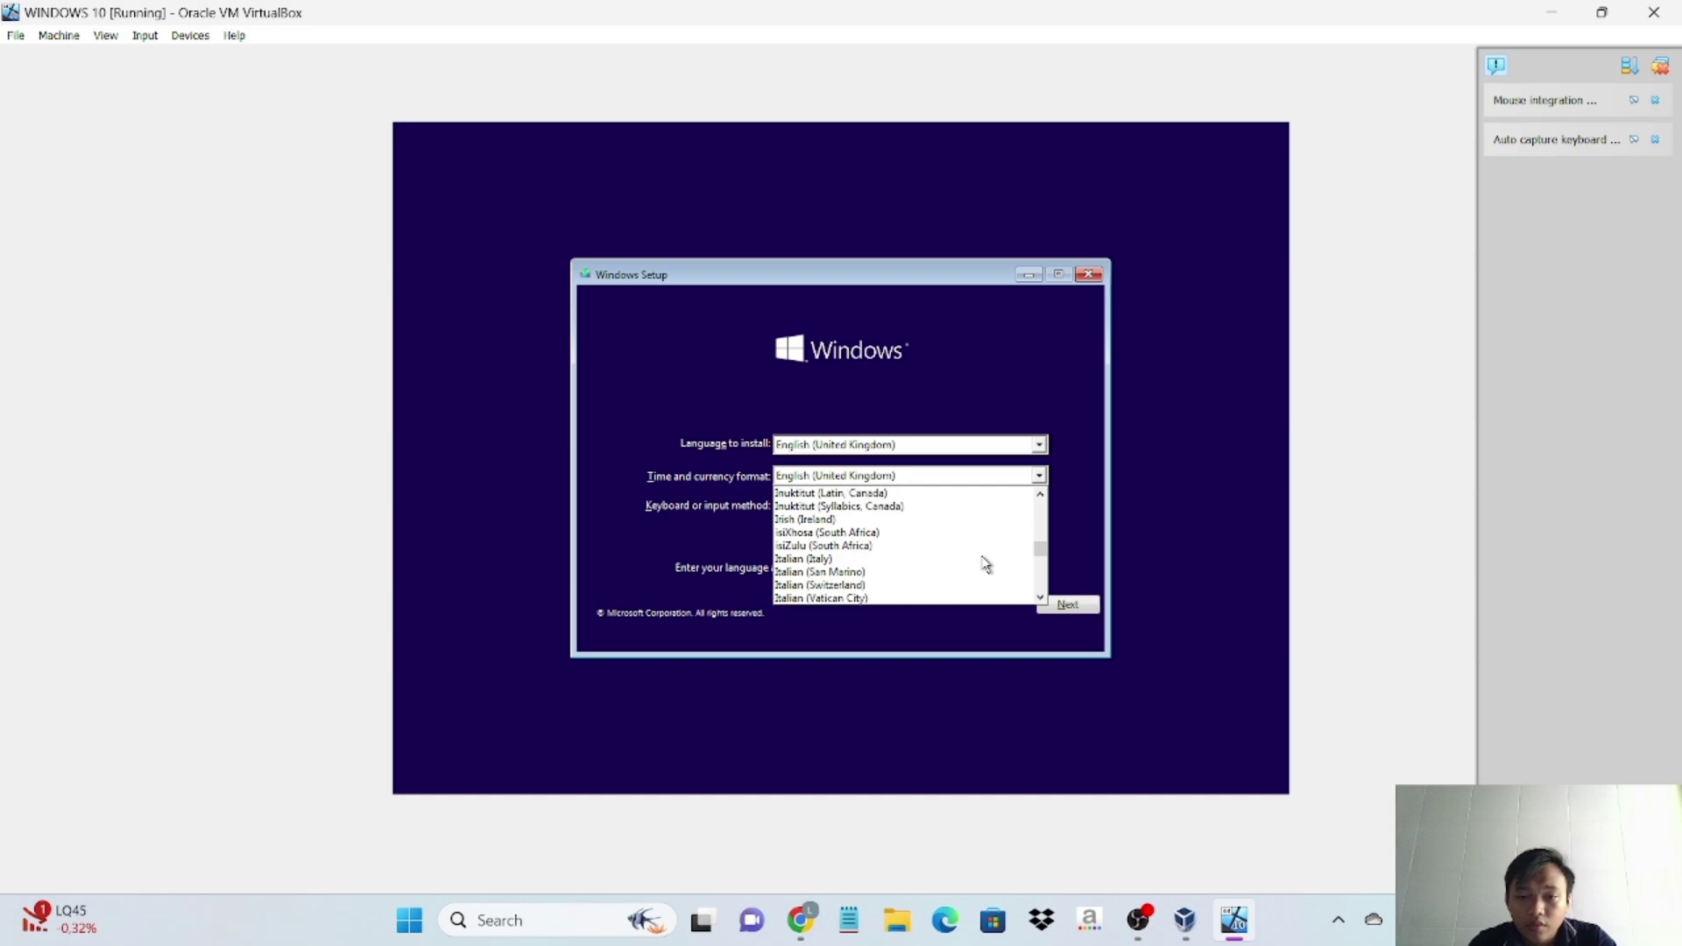
{"action": "scroll", "coordinate": [985, 563], "scroll_direction": "up", "scroll_amount": 2}
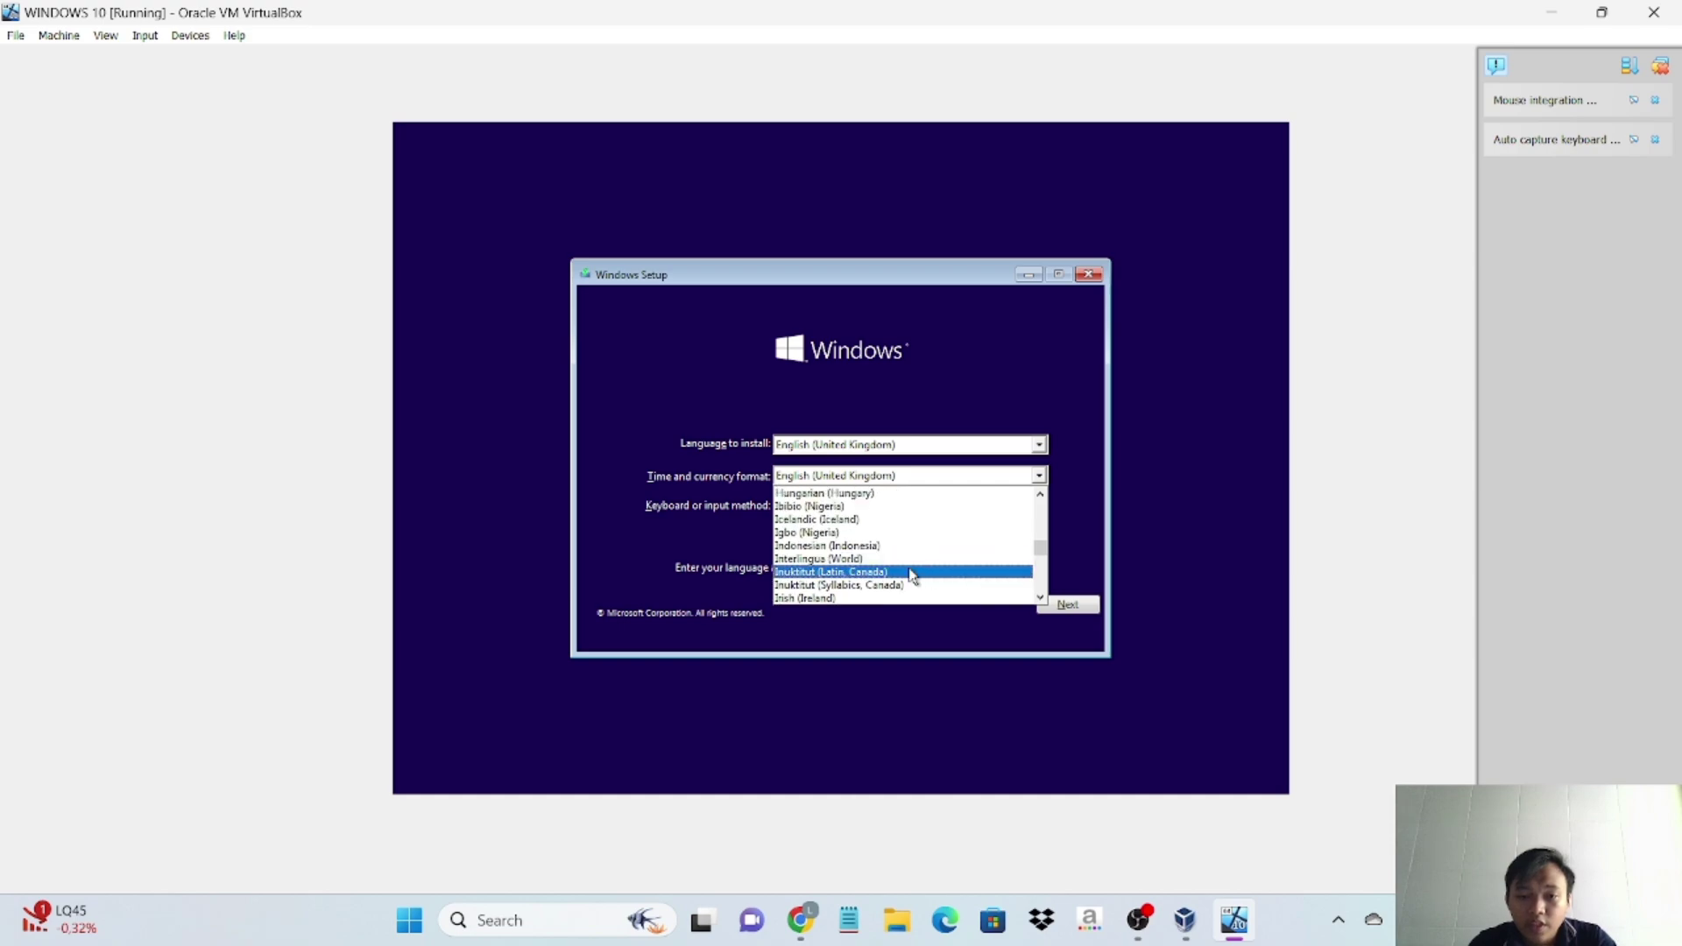
{"action": "left_click", "coordinate": [884, 548]}
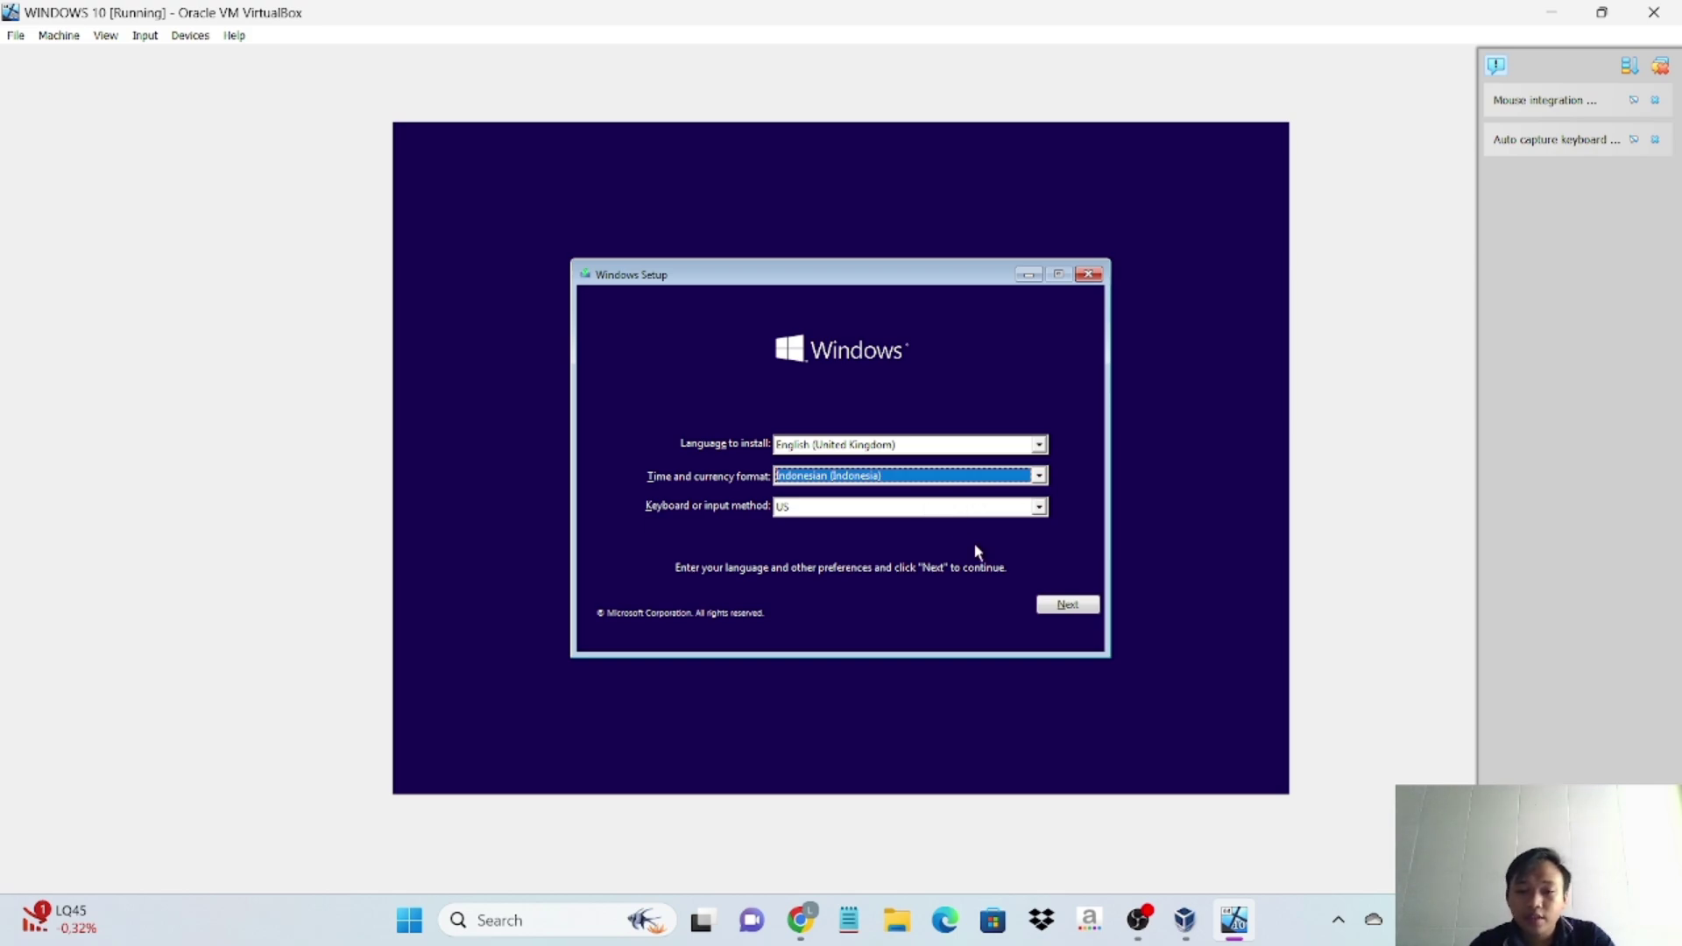
- Begin the installation without a product key and choose the Windows 10 Pro edition
{"action": "left_click", "coordinate": [1058, 604]}
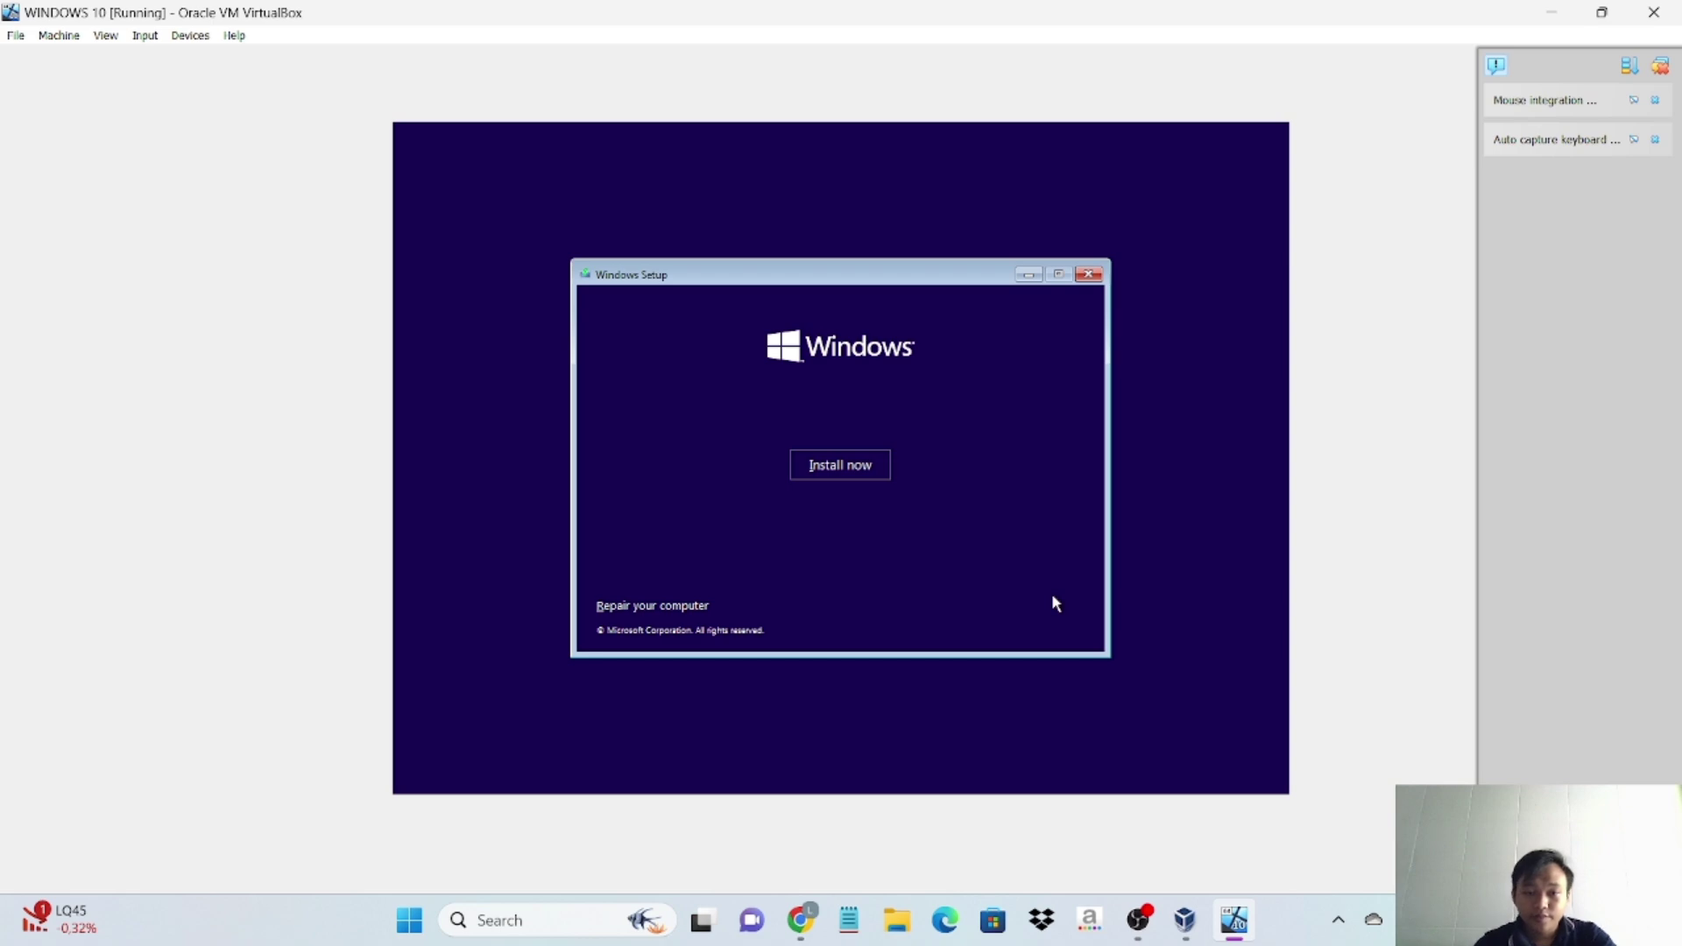
{"action": "left_click", "coordinate": [849, 473]}
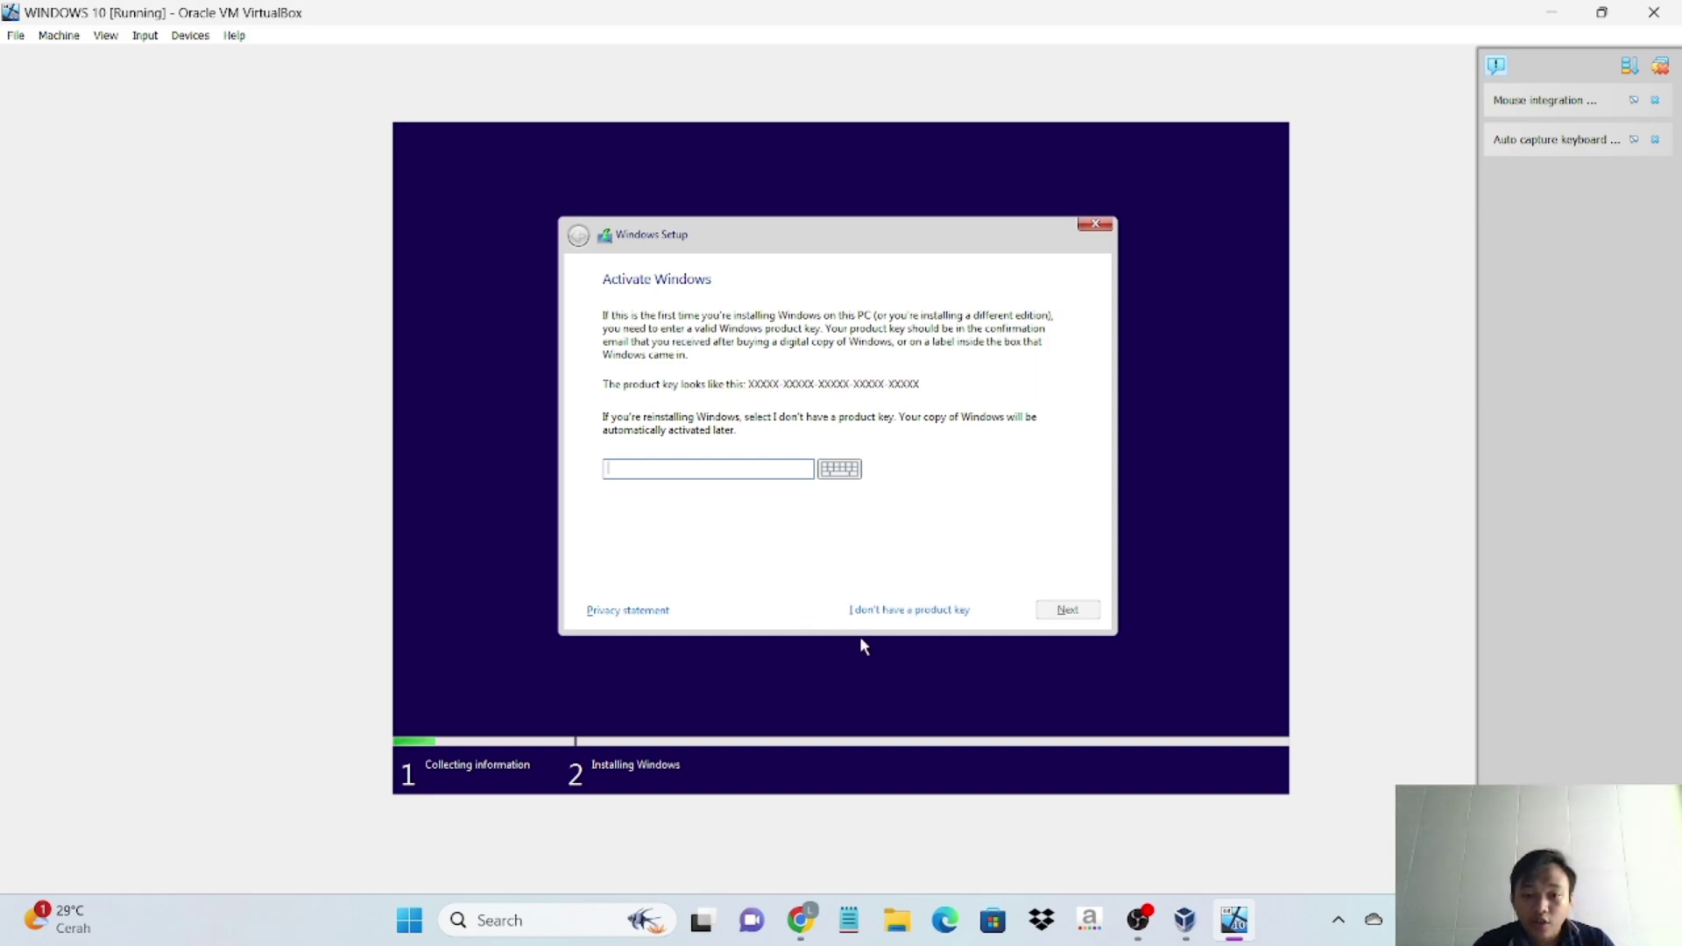
{"action": "left_click", "coordinate": [930, 609]}
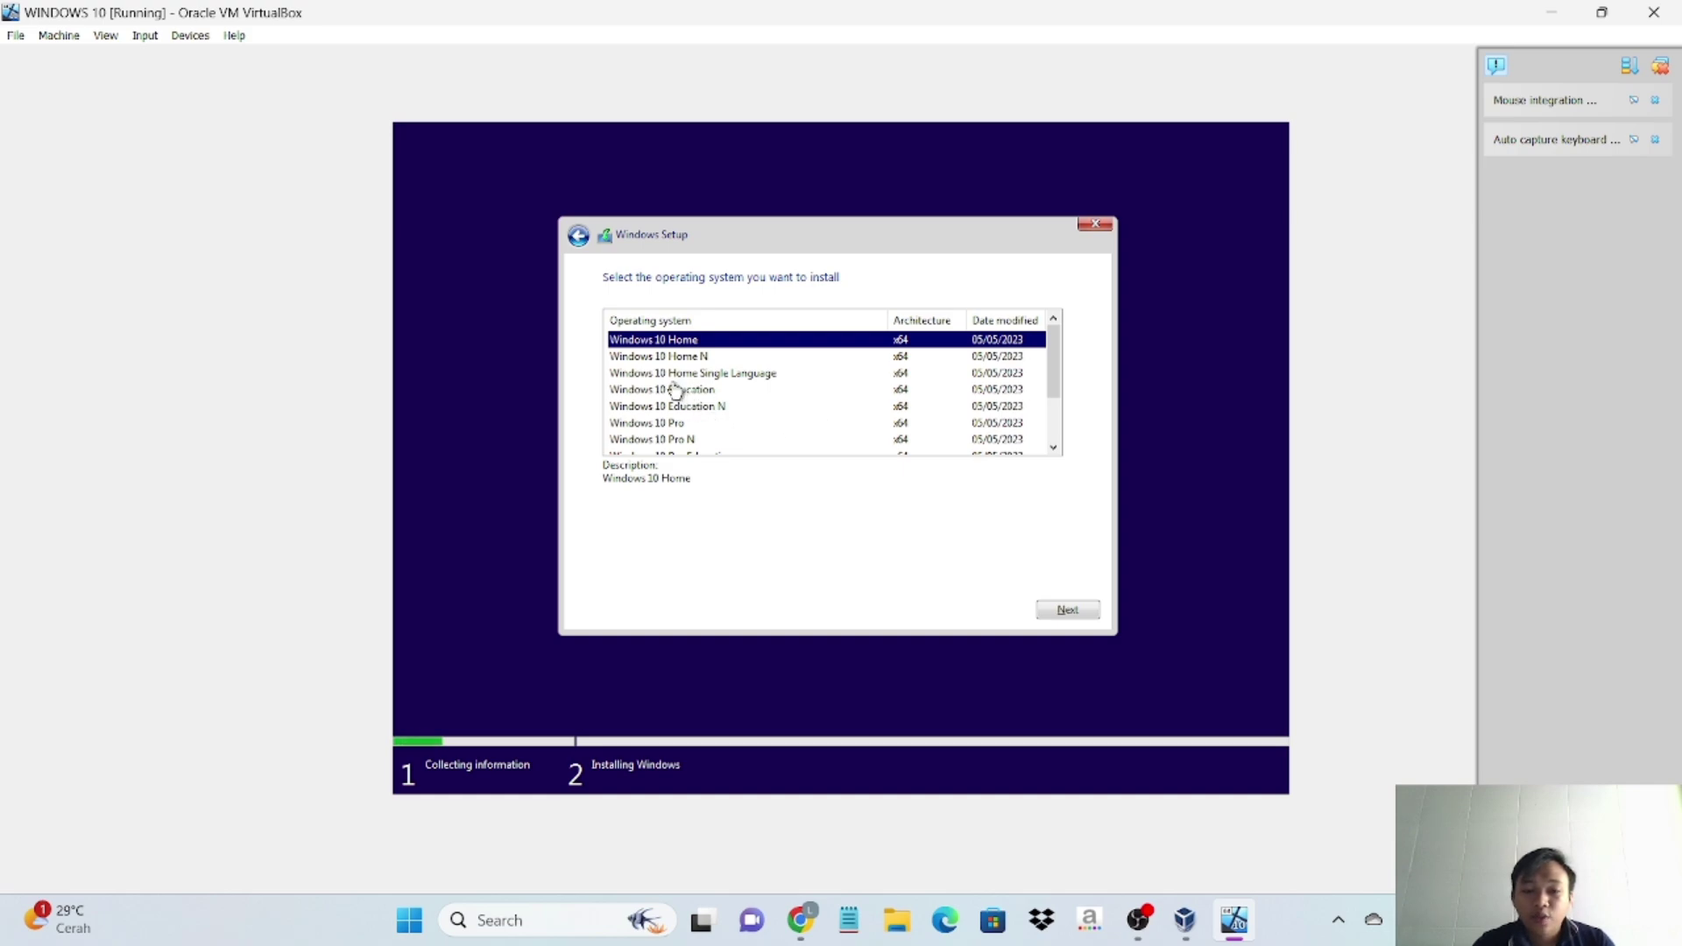
{"action": "left_click", "coordinate": [644, 426]}
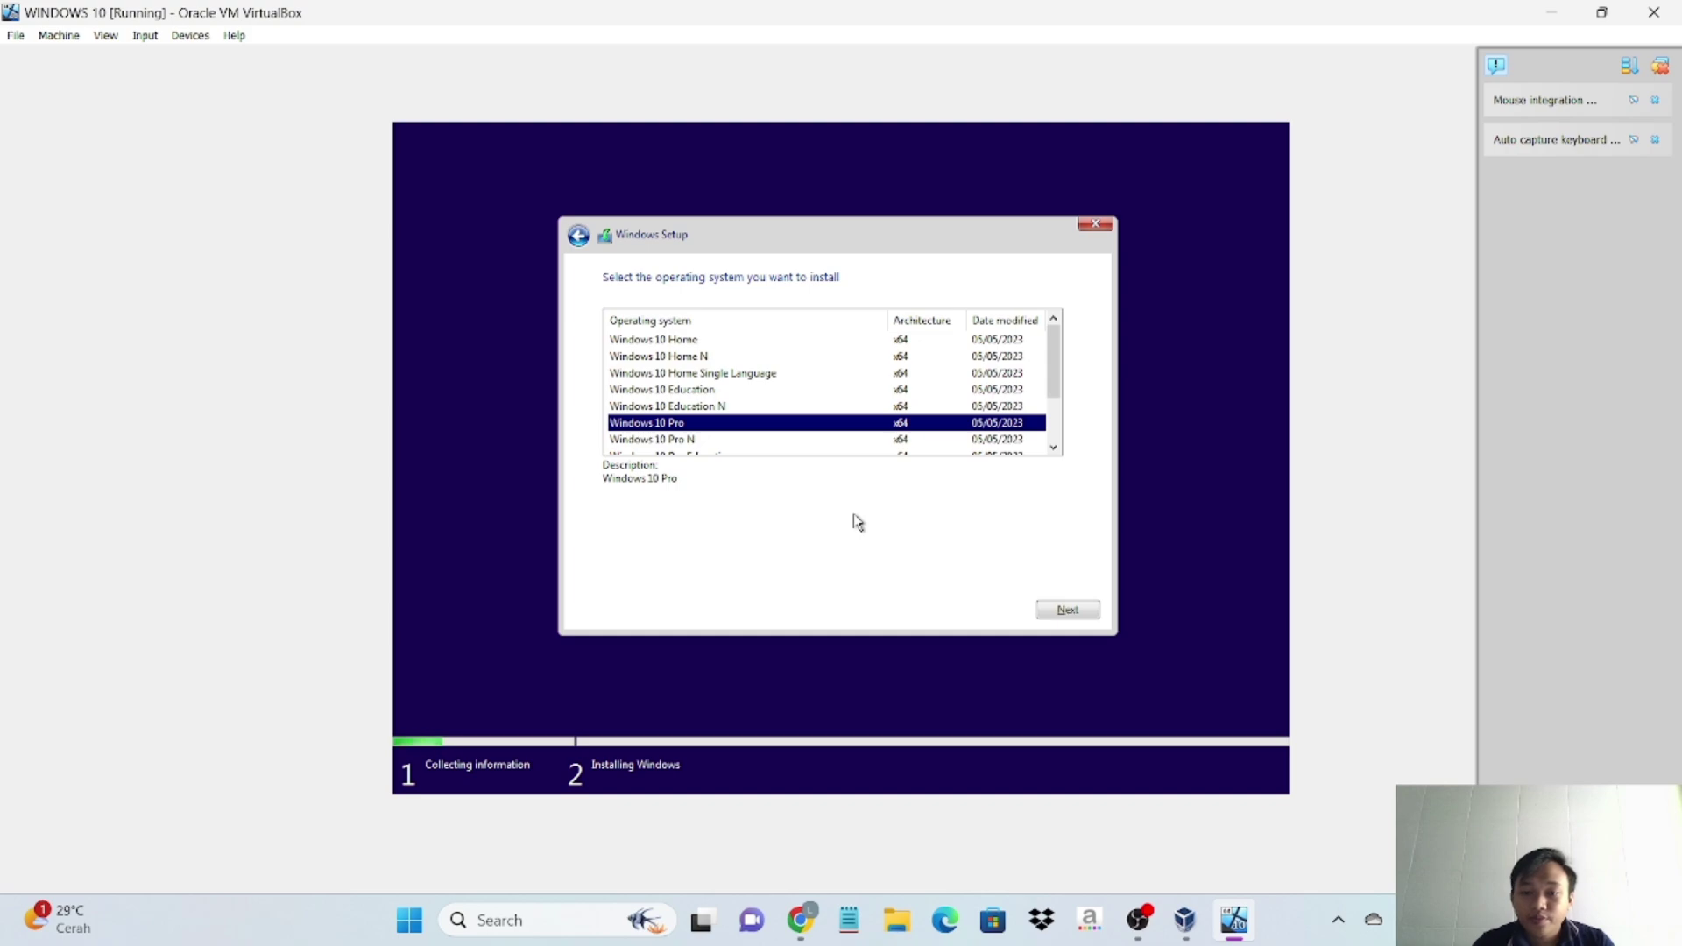
{"action": "left_click", "coordinate": [1070, 610]}
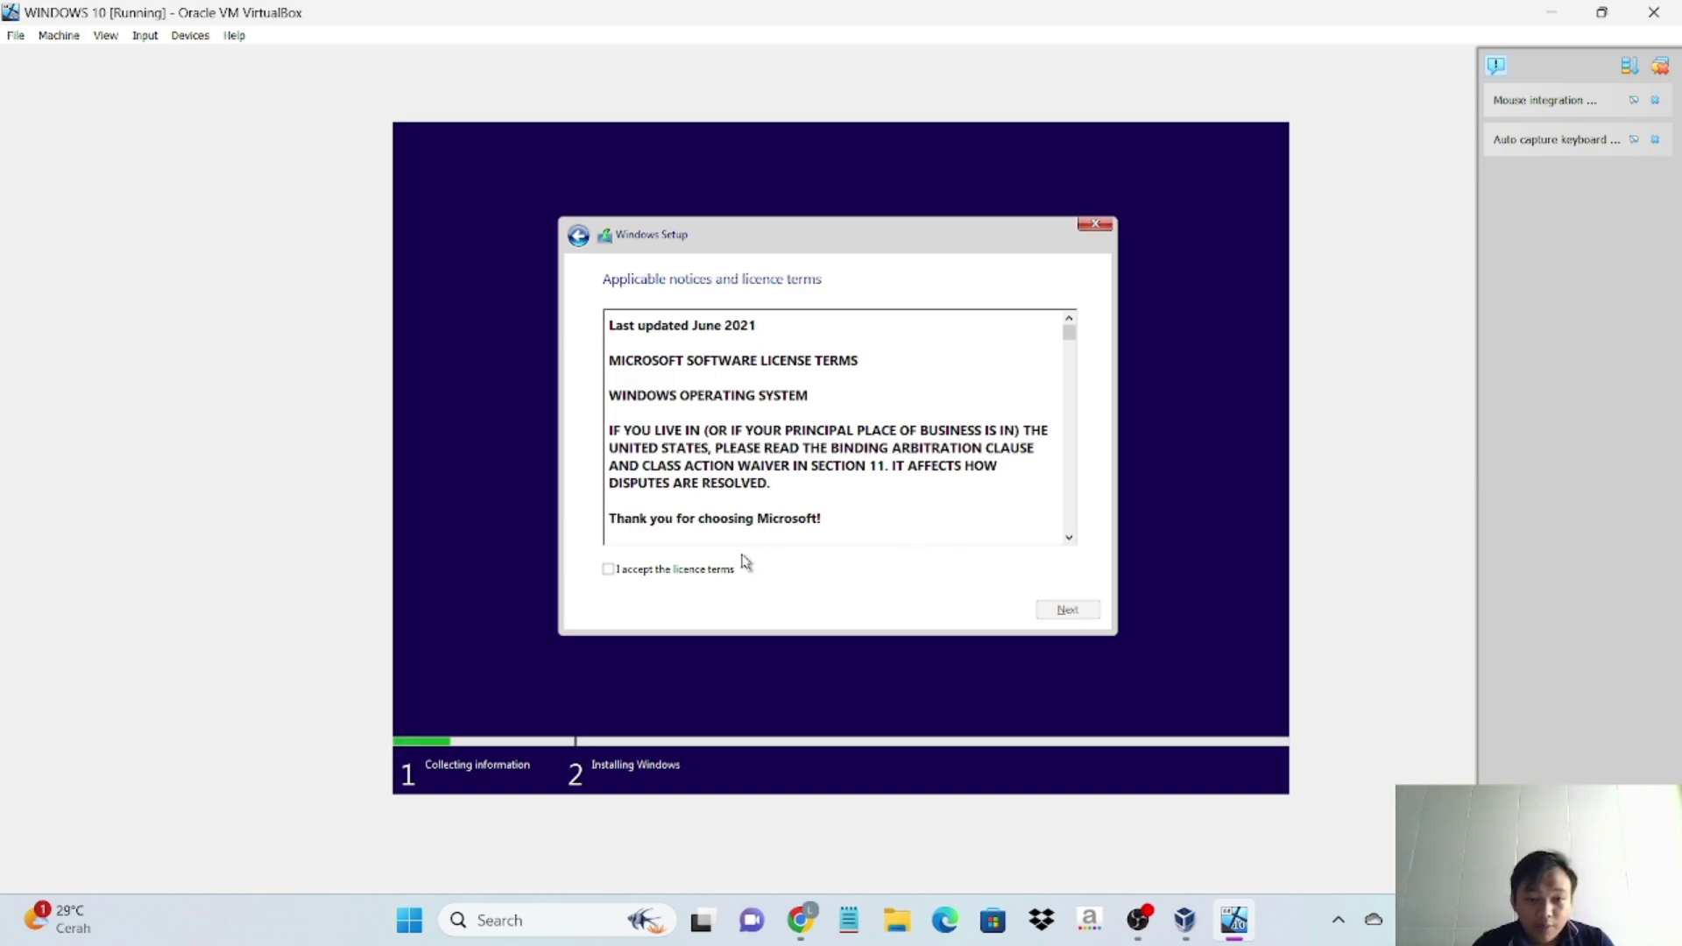
- Accept the licence terms and choose 'Custom: Install Windows only (advanced)'
{"action": "left_click", "coordinate": [610, 573]}
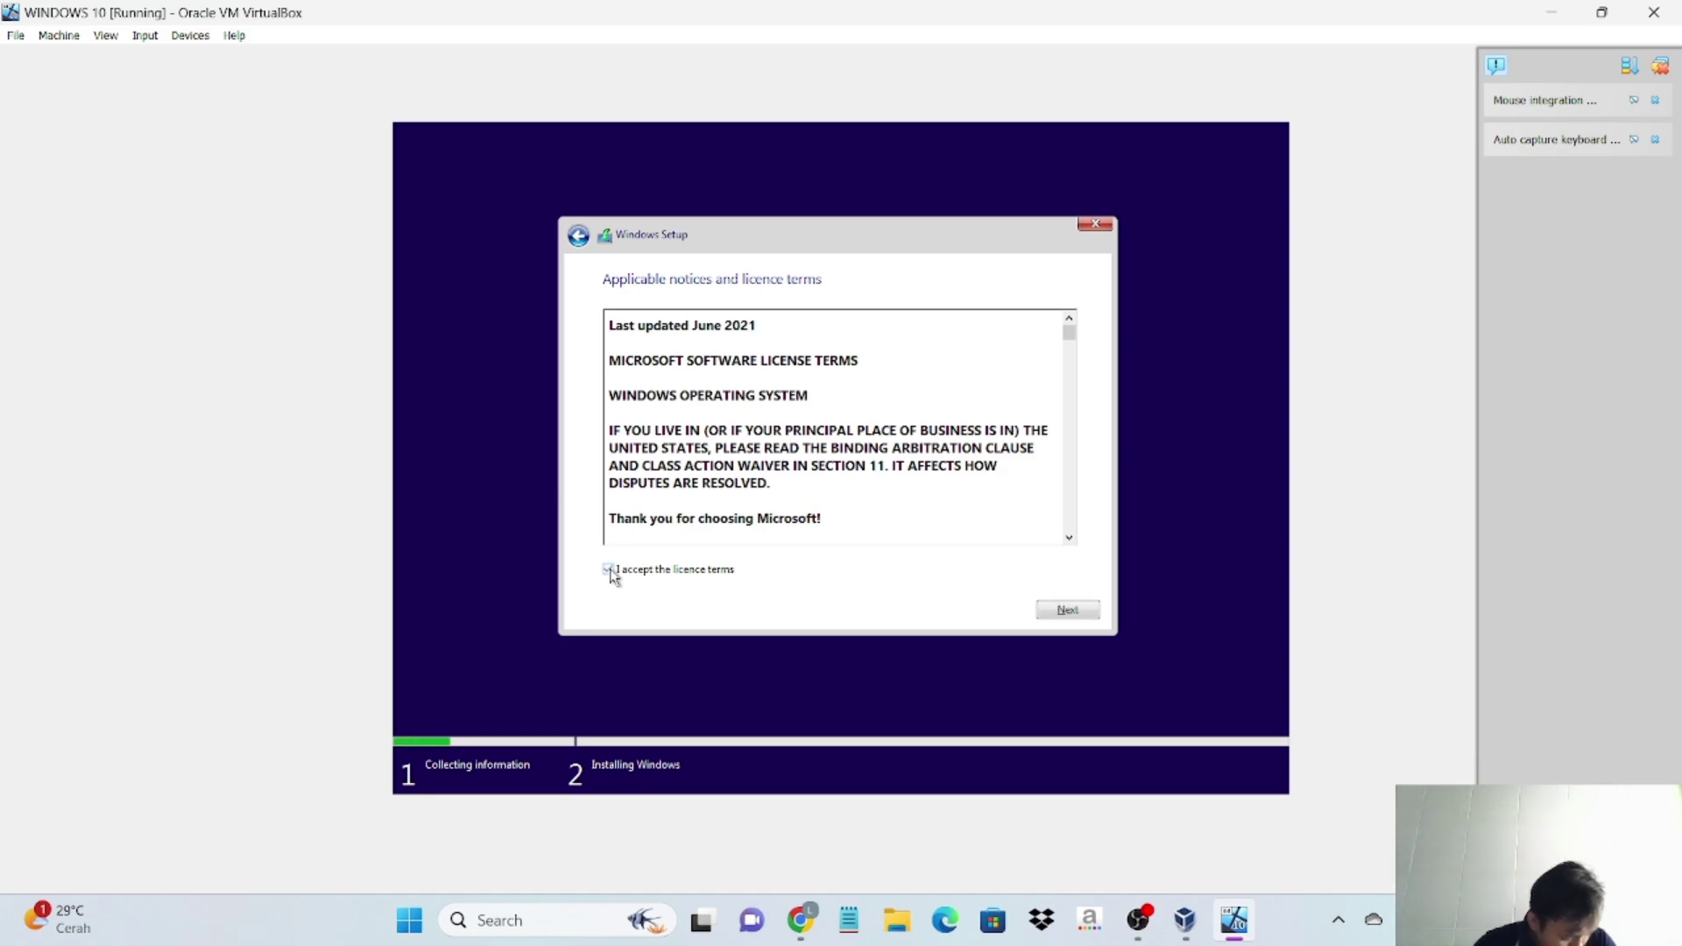
{"action": "left_click", "coordinate": [1068, 610]}
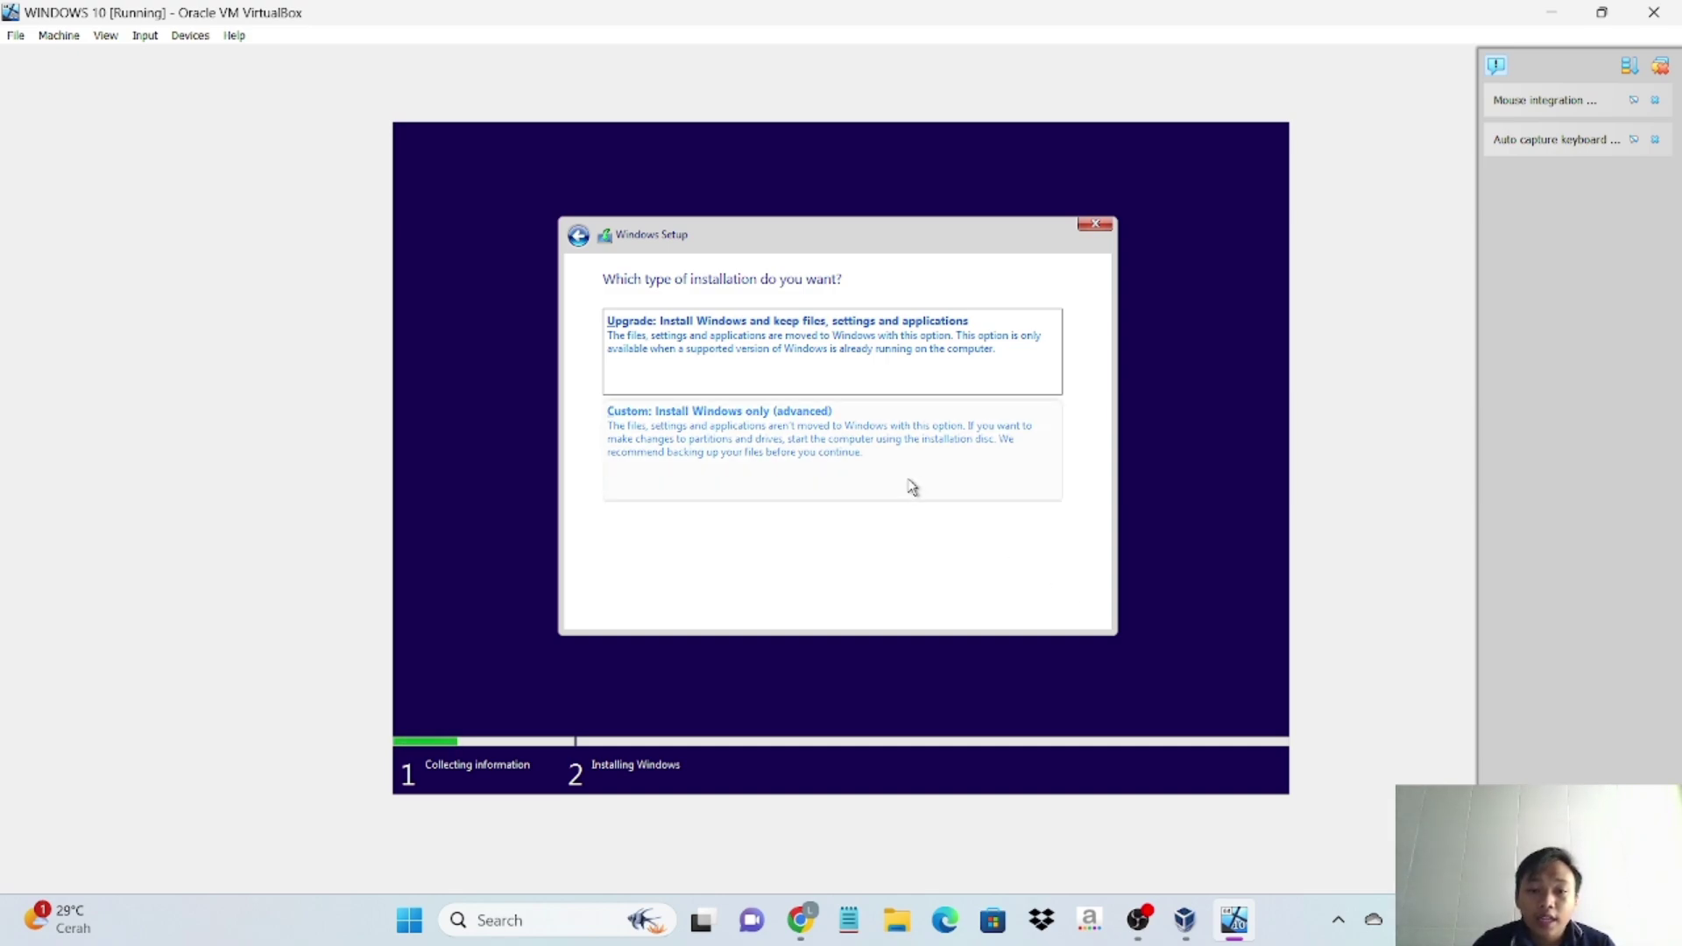
{"action": "left_click", "coordinate": [864, 442]}
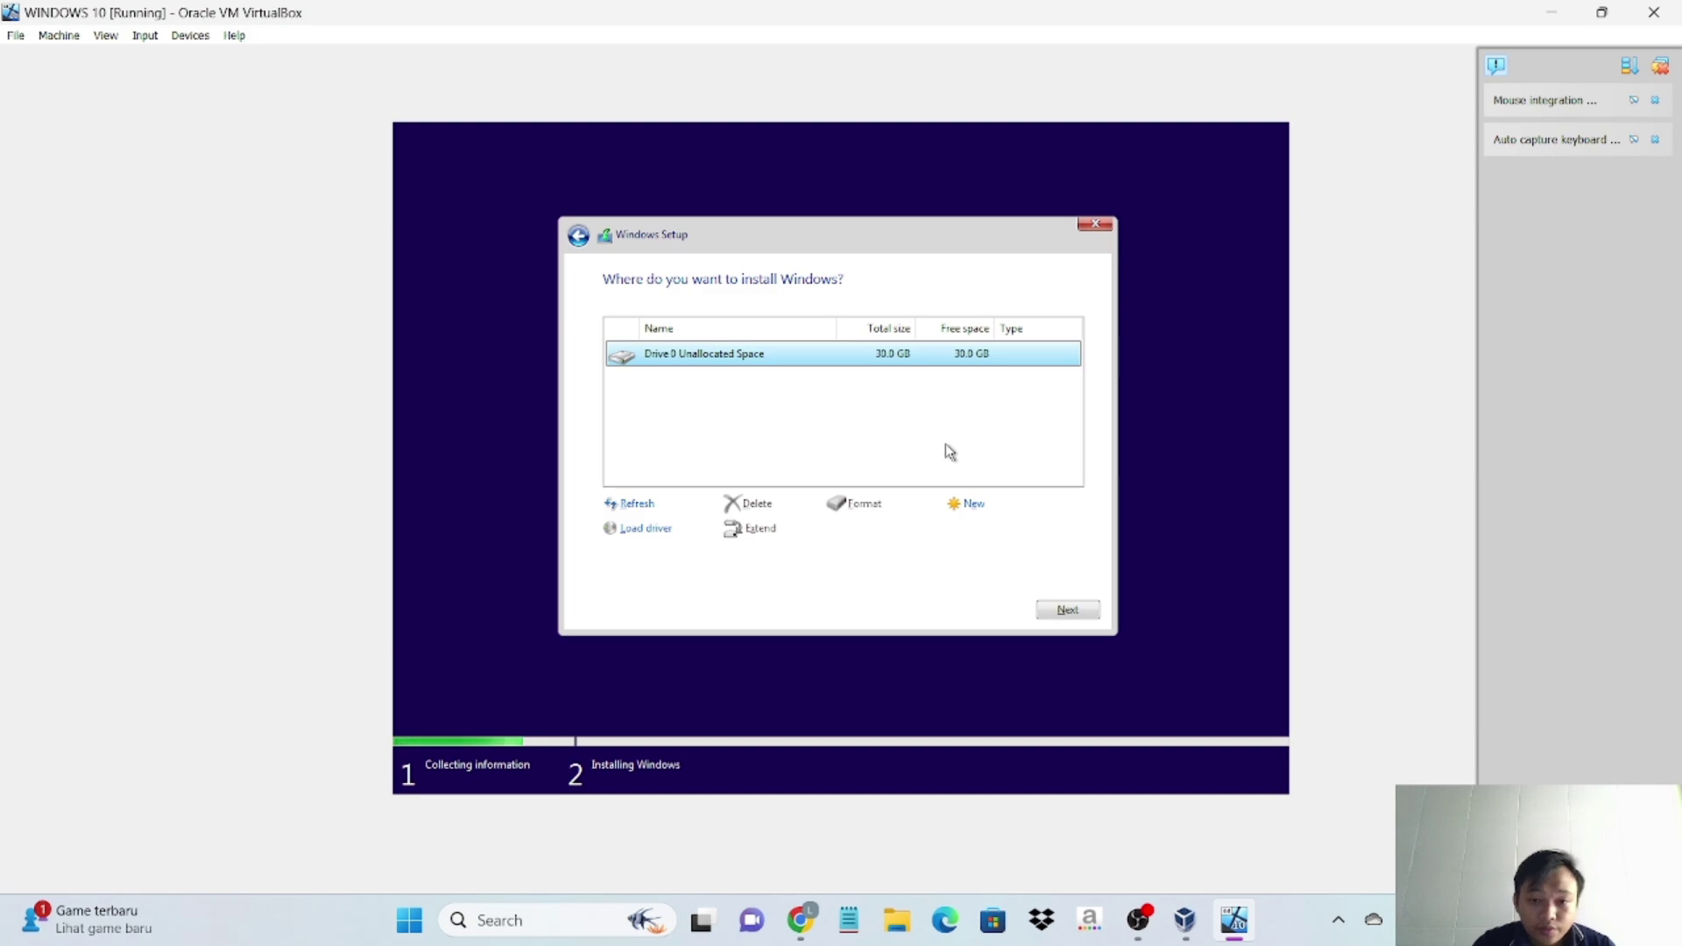
- Create a 30720 MB partition, allow the extra system partitions, and install Windows on Partition 2
{"action": "left_click", "coordinate": [967, 505]}
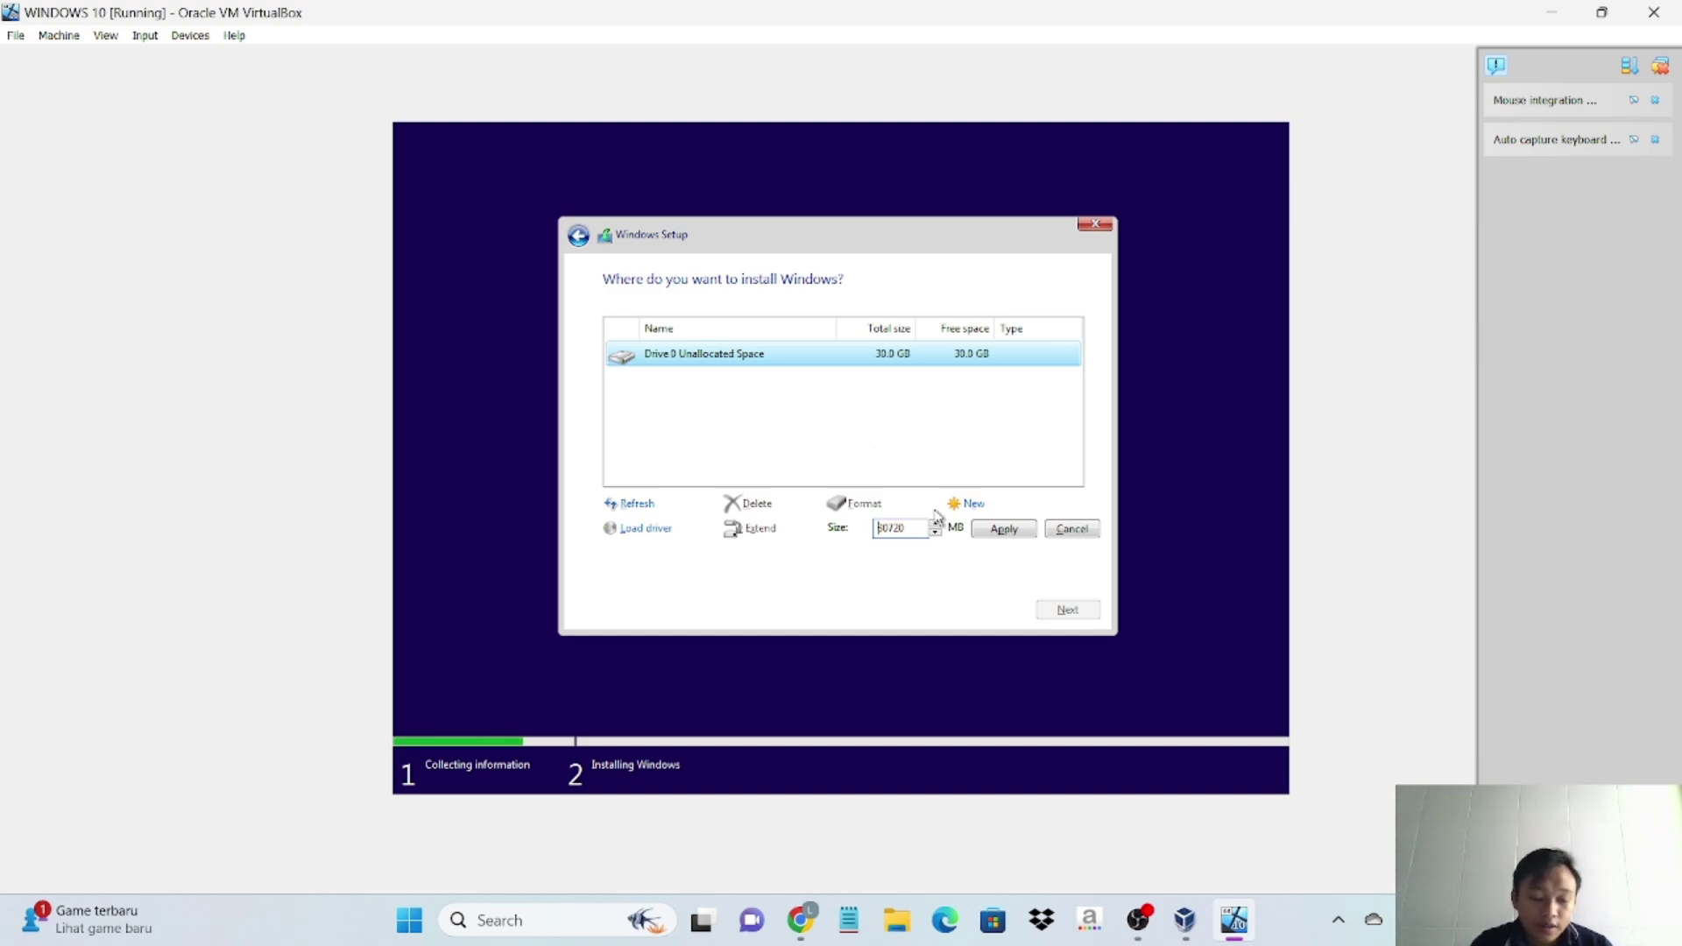
{"action": "left_click", "coordinate": [988, 532]}
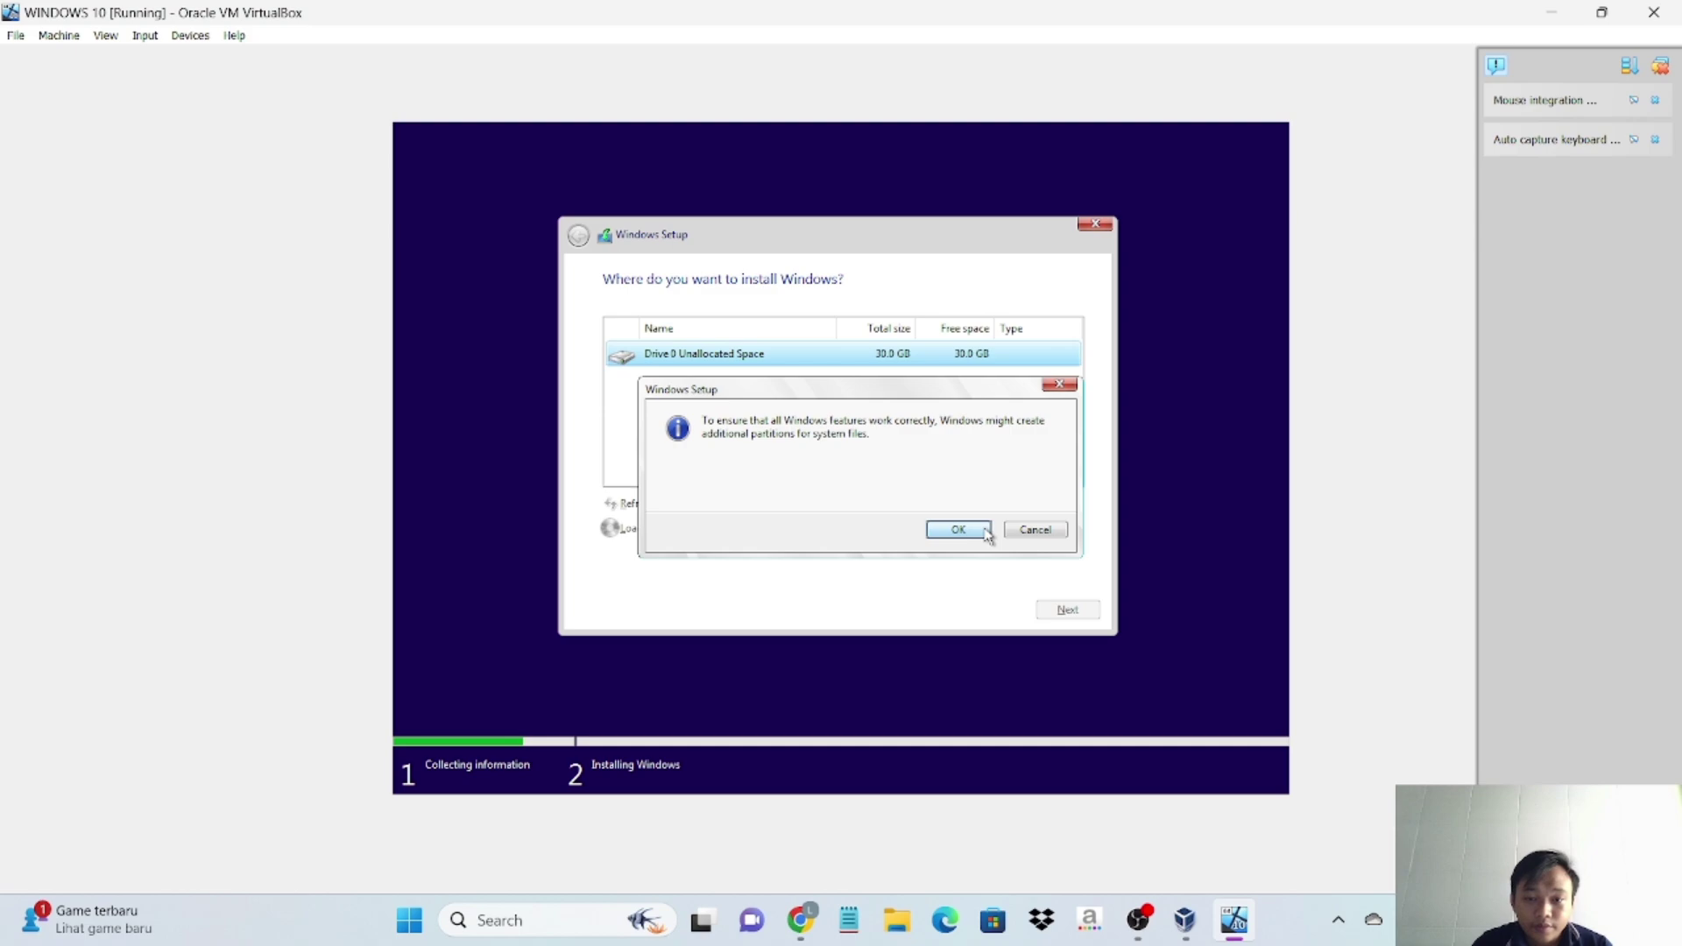
{"action": "left_click", "coordinate": [972, 529]}
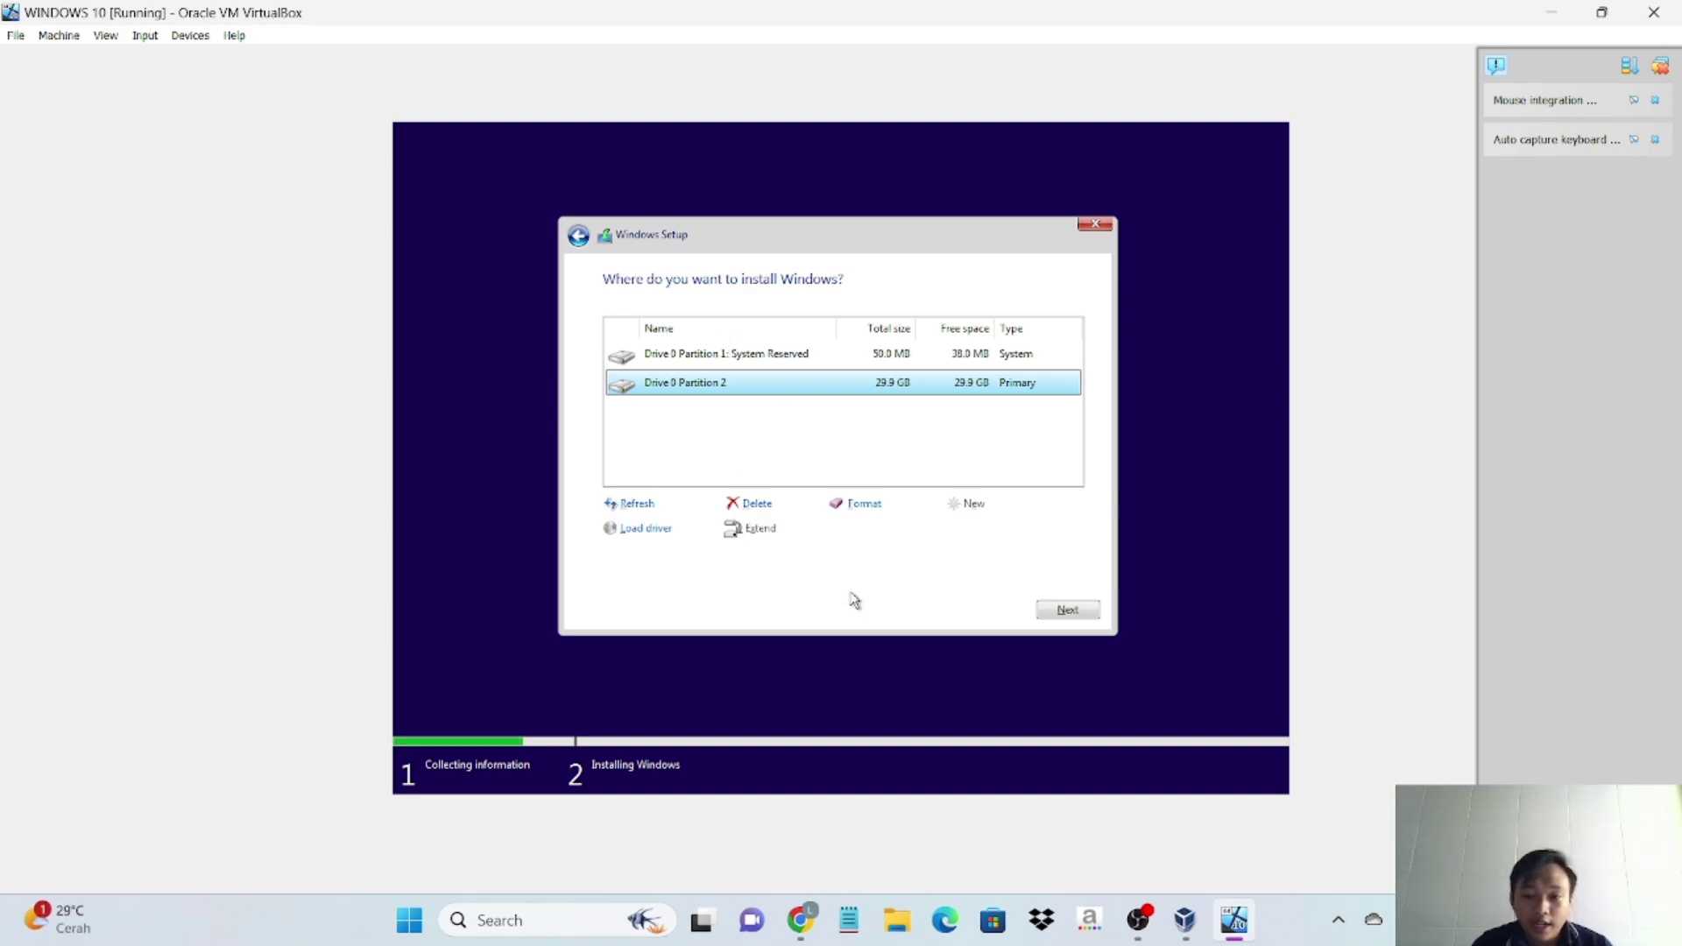
{"action": "left_click", "coordinate": [1089, 613]}
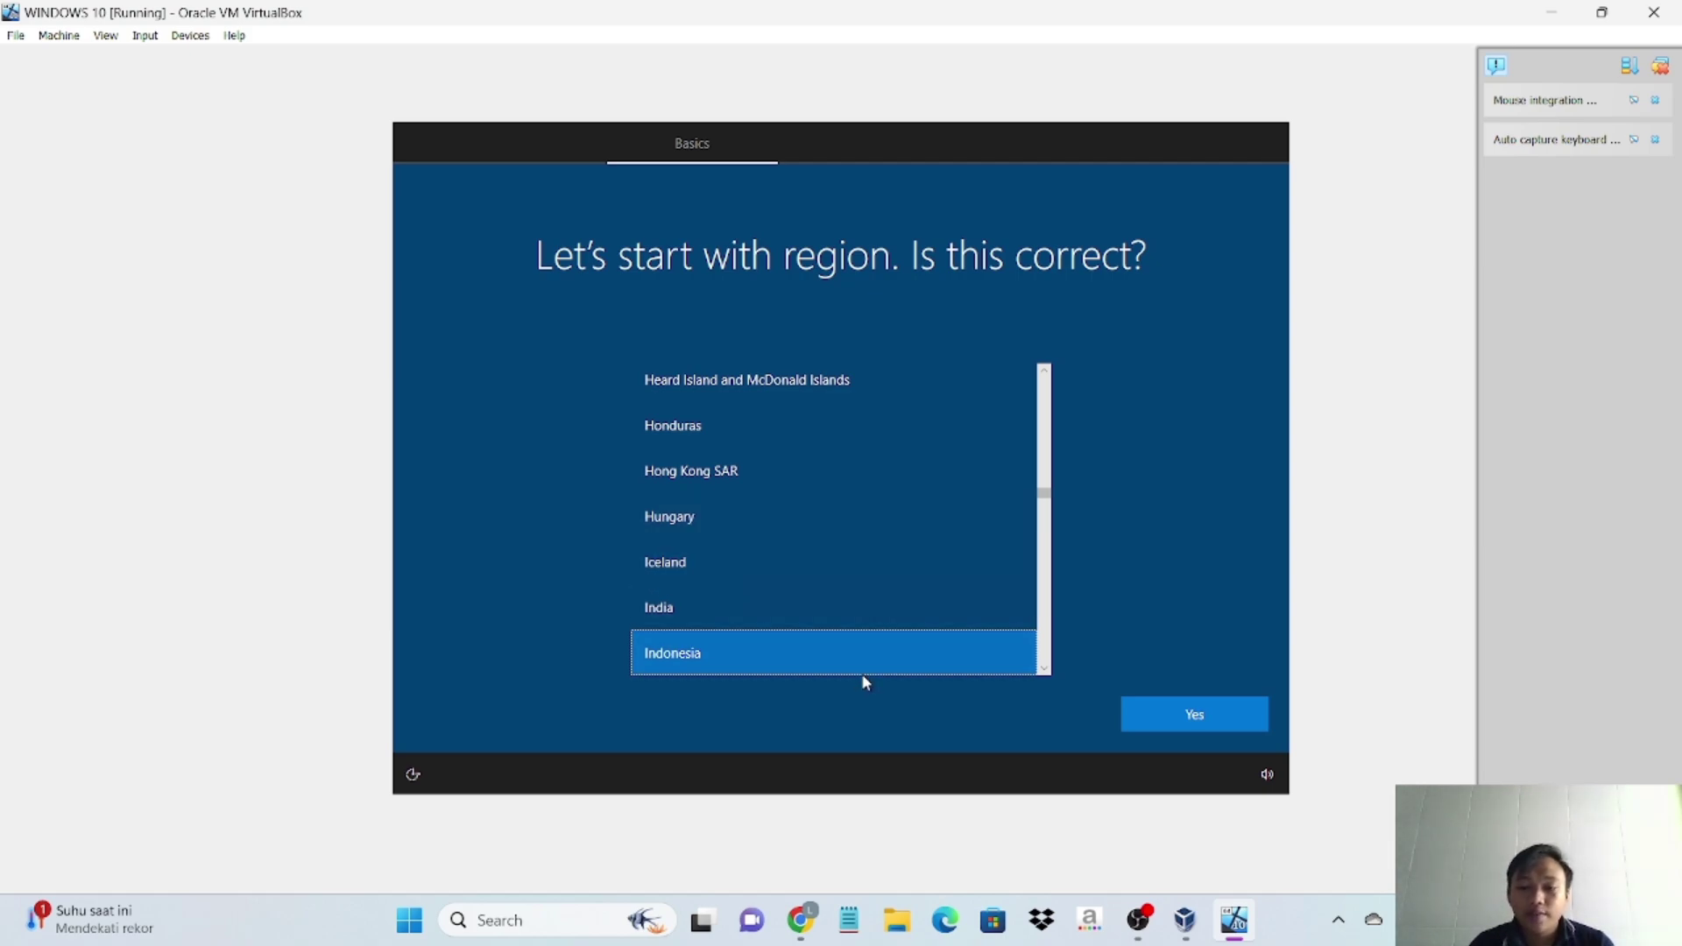
- Confirm Indonesia as the region, choose the US keyboard layout, and skip adding a second layout
{"action": "left_click", "coordinate": [1147, 720]}
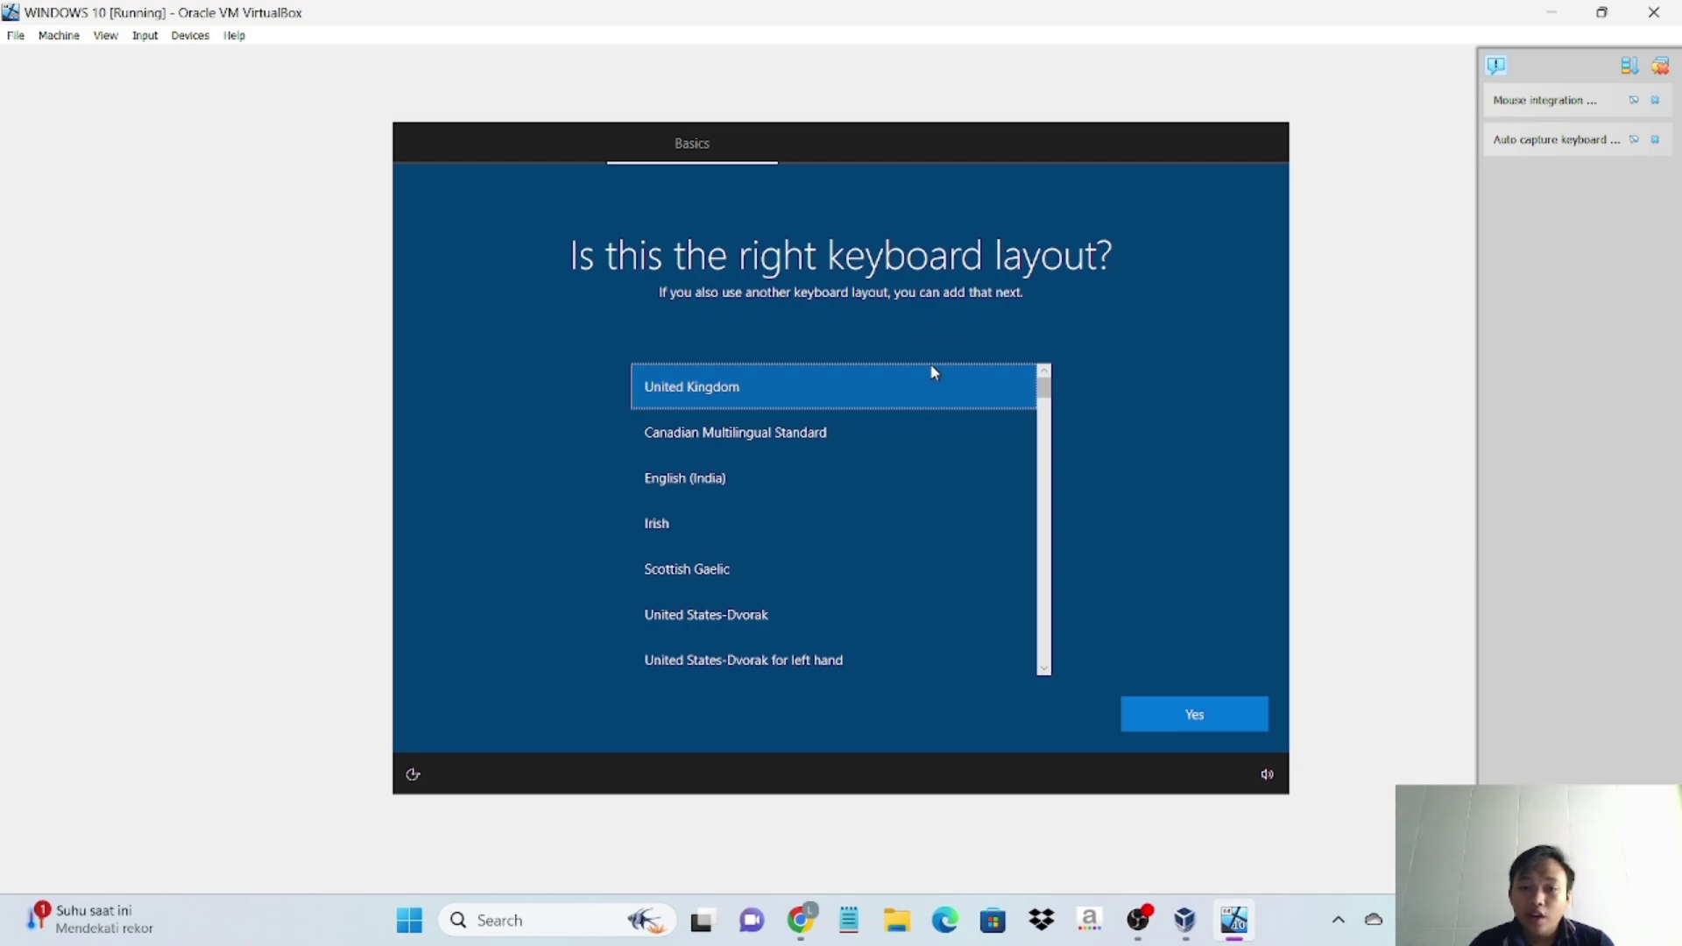
{"action": "scroll", "coordinate": [911, 464], "scroll_direction": "down", "scroll_amount": 1}
{"action": "scroll", "coordinate": [913, 466], "scroll_direction": "down", "scroll_amount": 1}
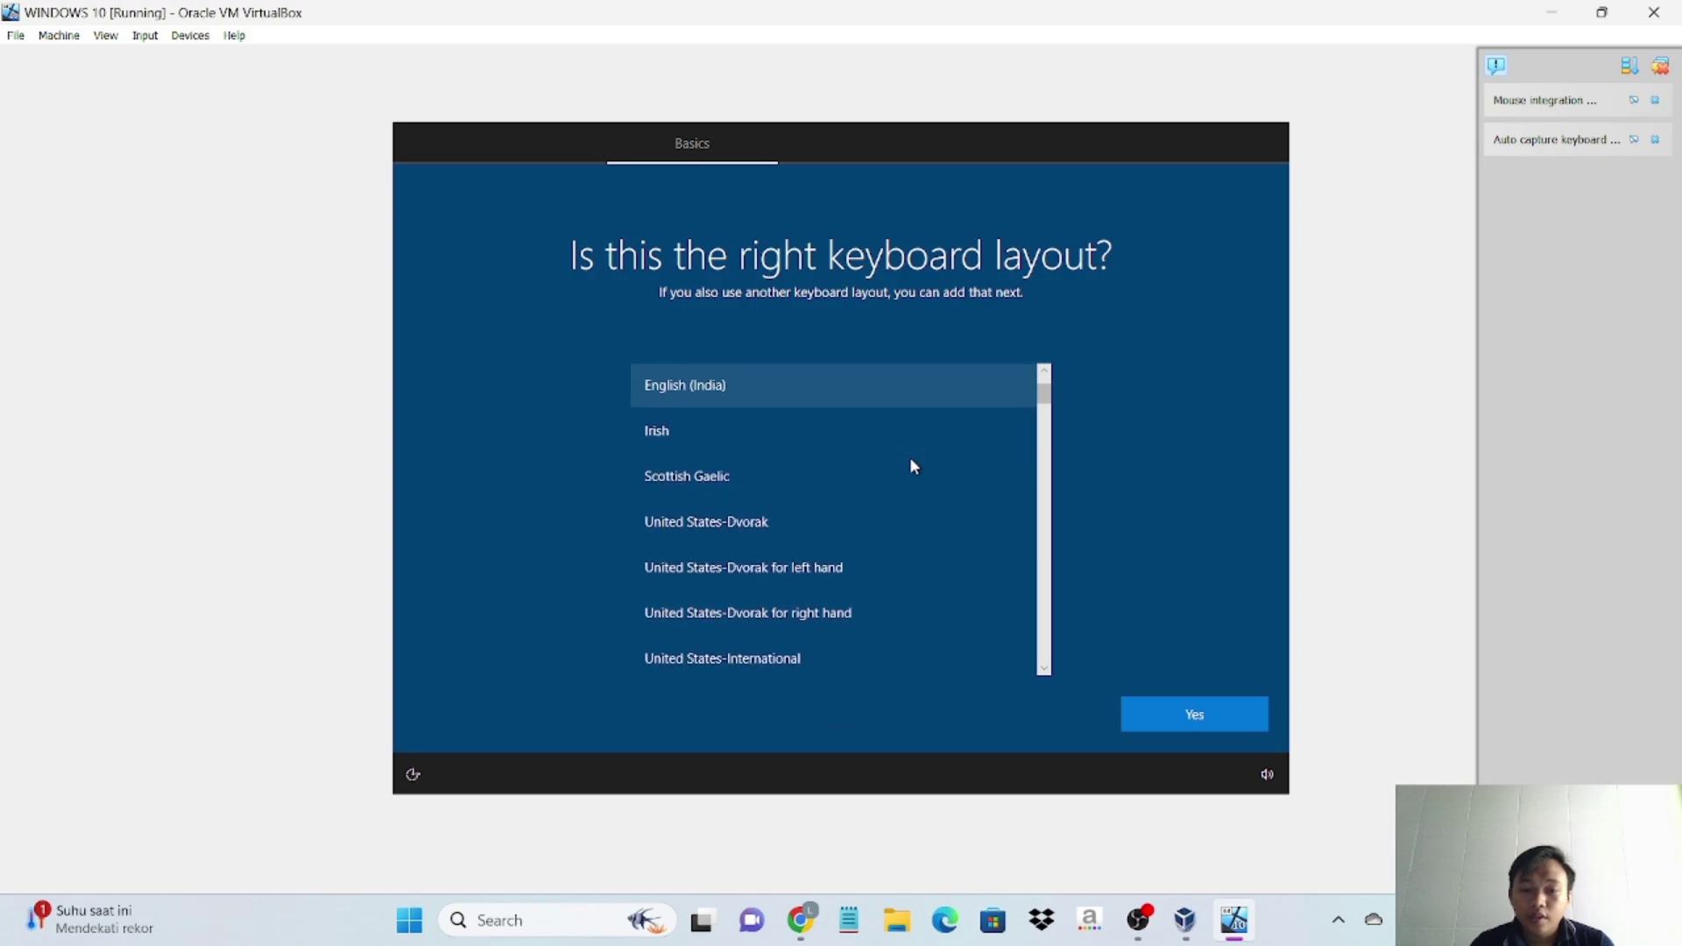
{"action": "scroll", "coordinate": [913, 466], "scroll_direction": "down", "scroll_amount": 2}
{"action": "scroll", "coordinate": [911, 464], "scroll_direction": "down", "scroll_amount": 1}
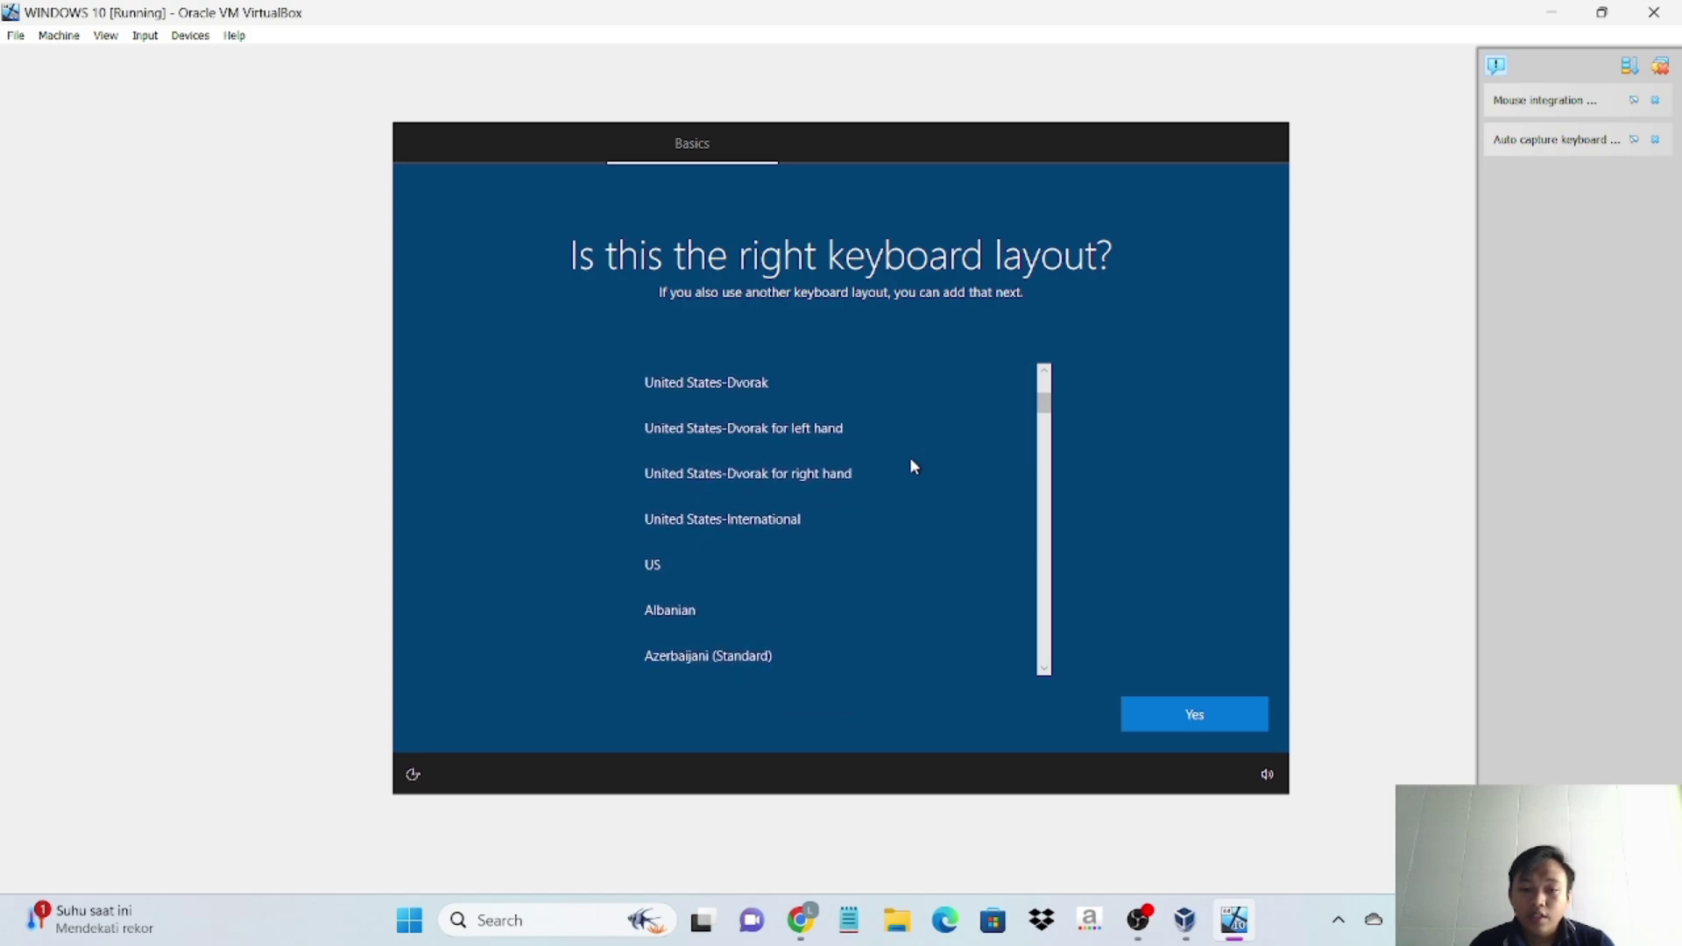
{"action": "left_click", "coordinate": [769, 566]}
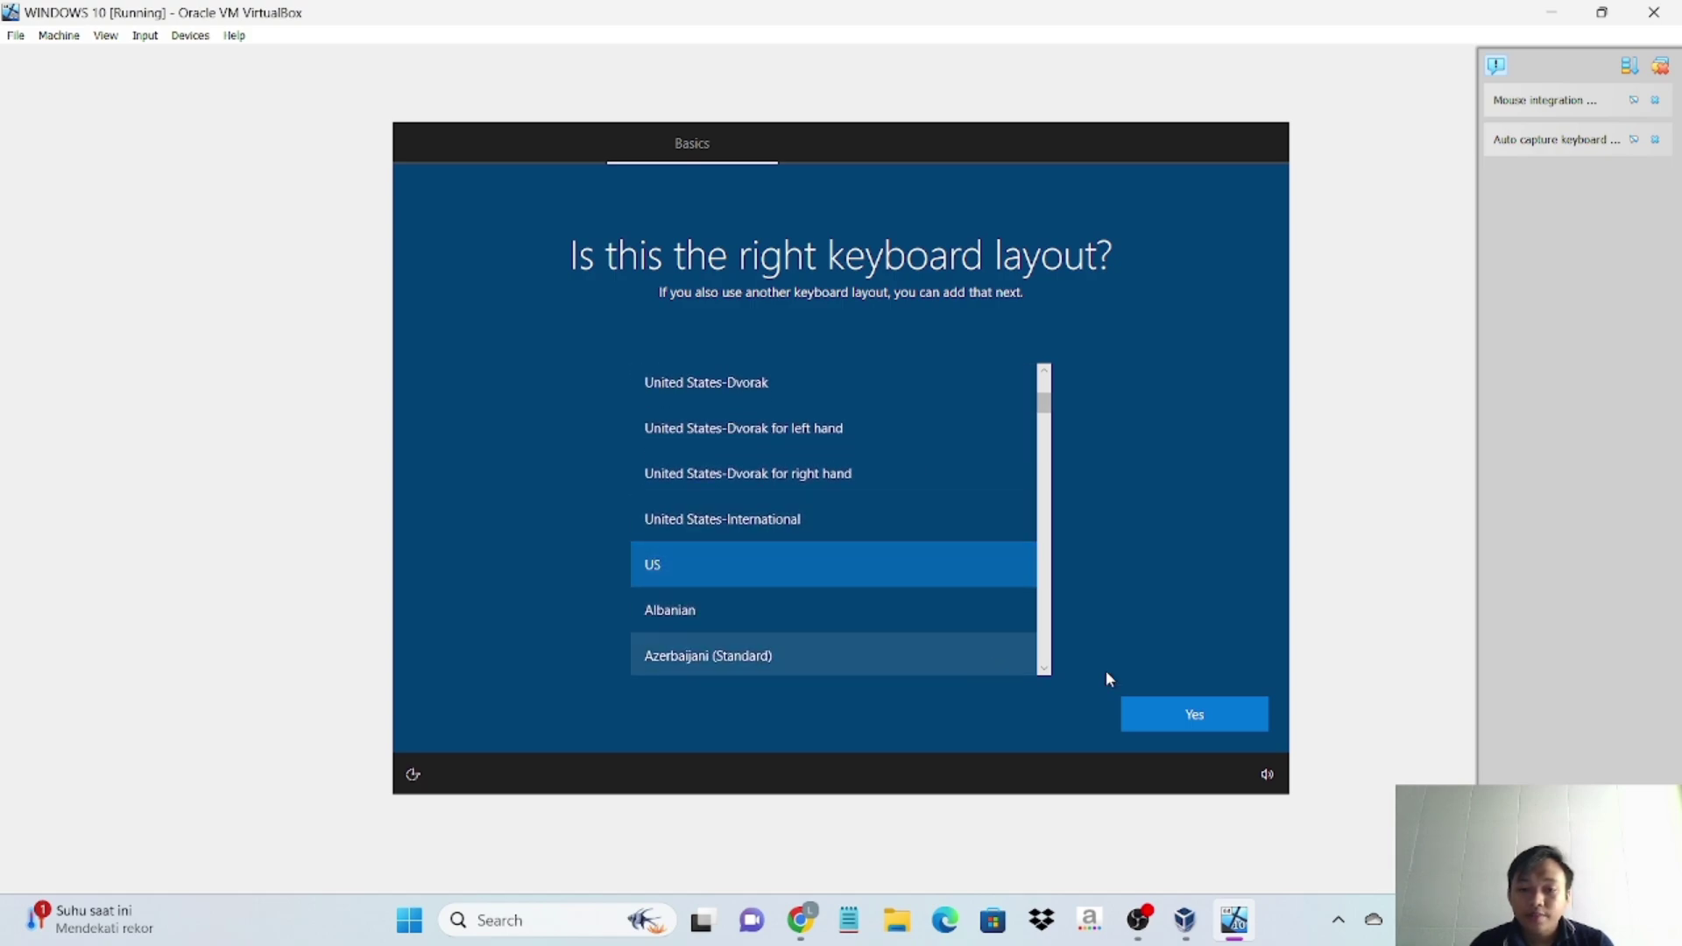
{"action": "left_click", "coordinate": [1239, 714]}
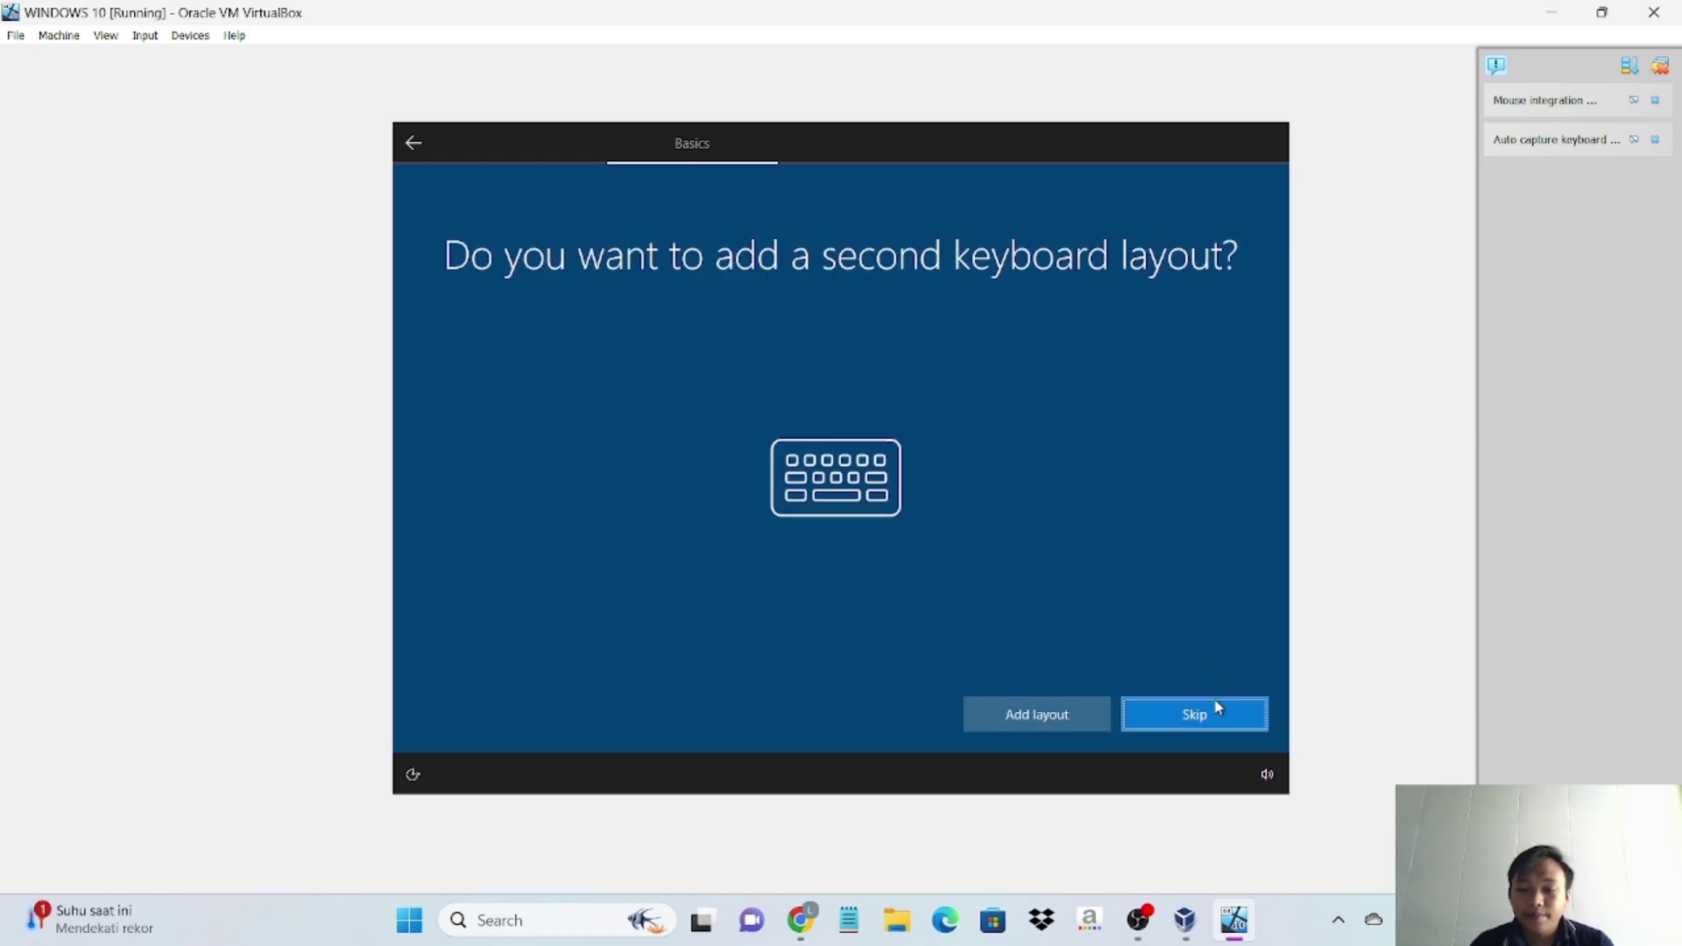
{"action": "left_click", "coordinate": [1218, 705]}
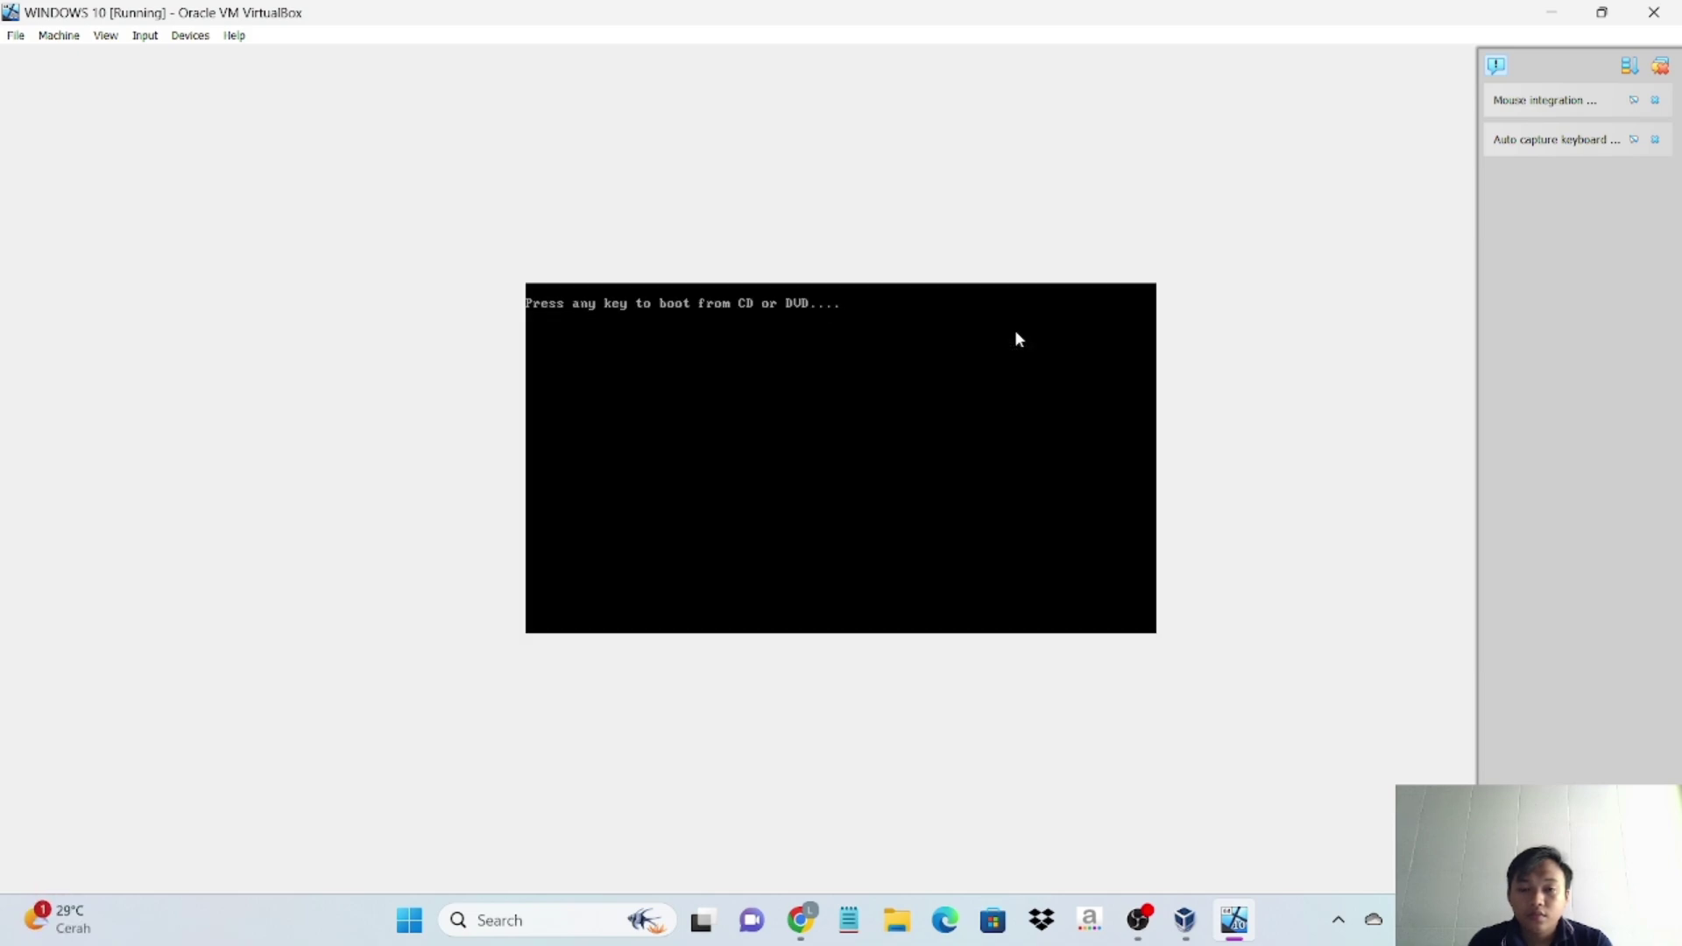
- Get past the boot-from-disc prompt and choose 'Set up for personal use'
{"action": "key", "text": "Return"}
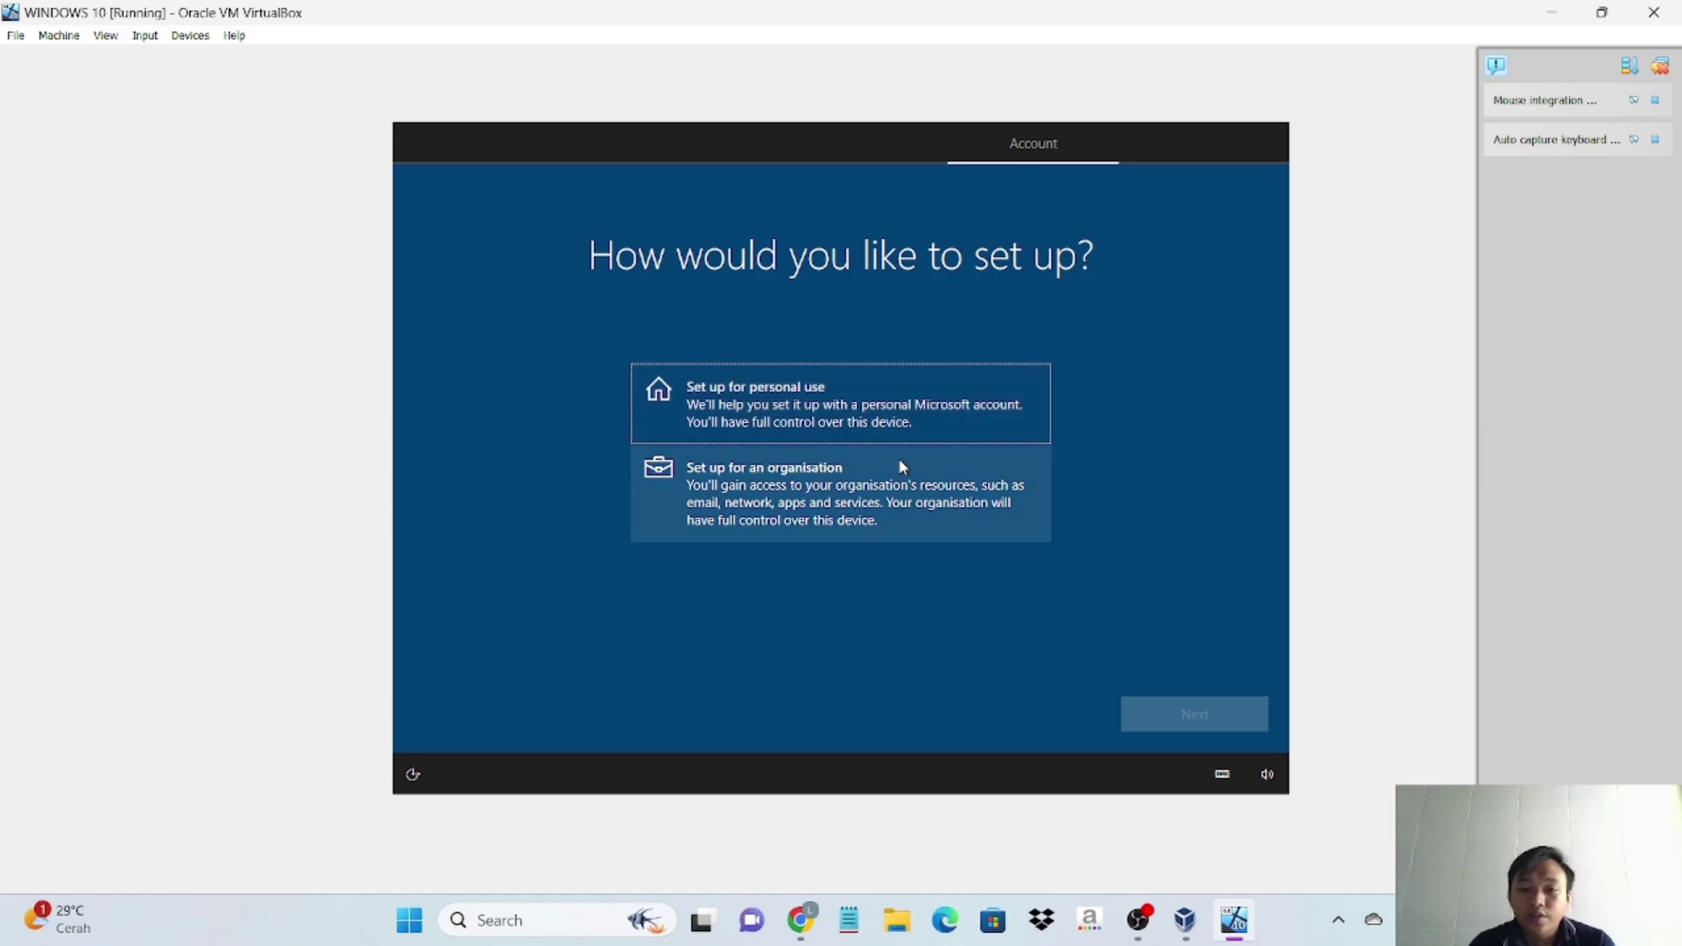
{"action": "left_click", "coordinate": [924, 408]}
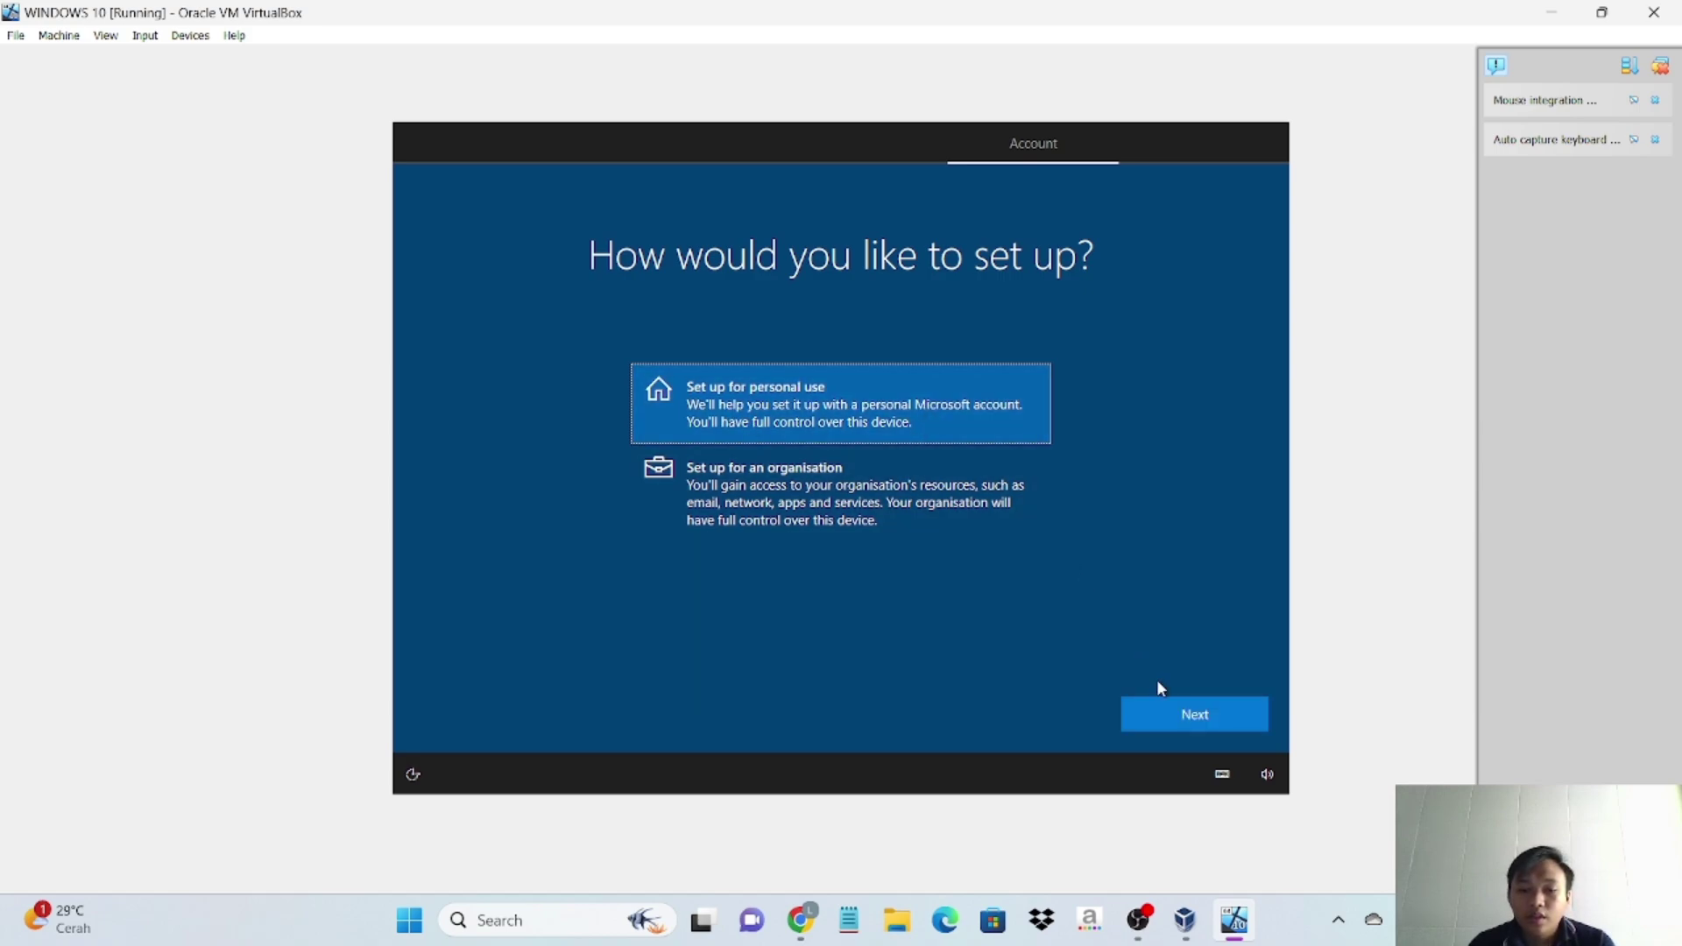
{"action": "left_click", "coordinate": [1162, 716]}
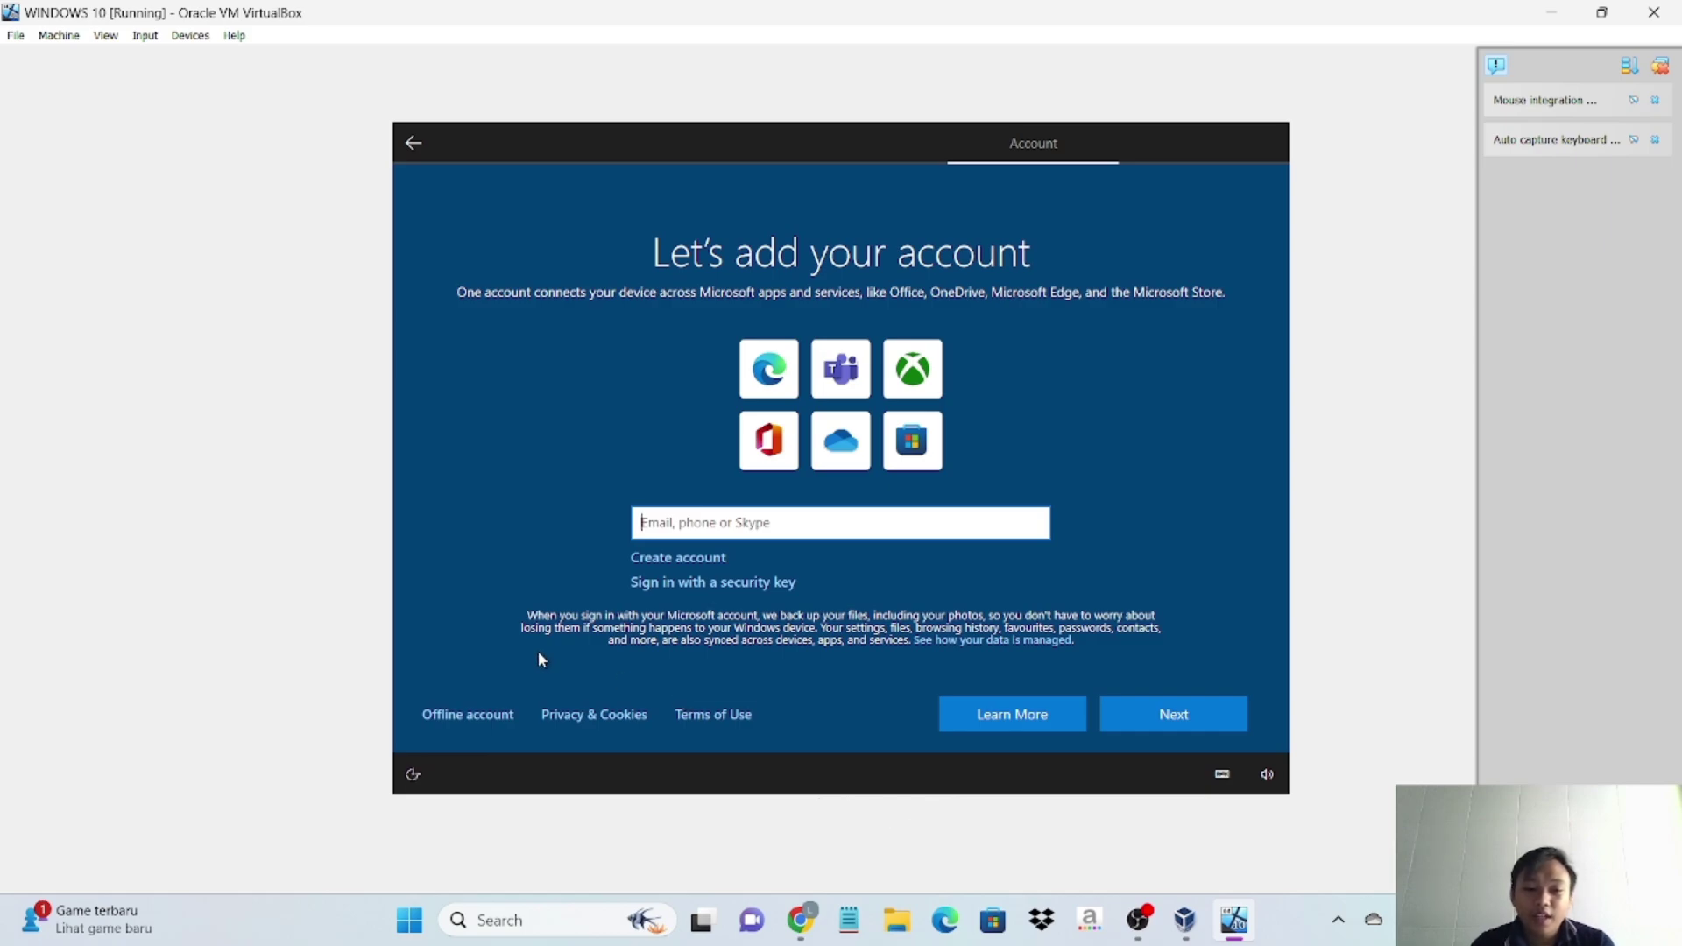
- Decline Microsoft sign-in for an offline local account and enter its user name
{"action": "left_click", "coordinate": [477, 725]}
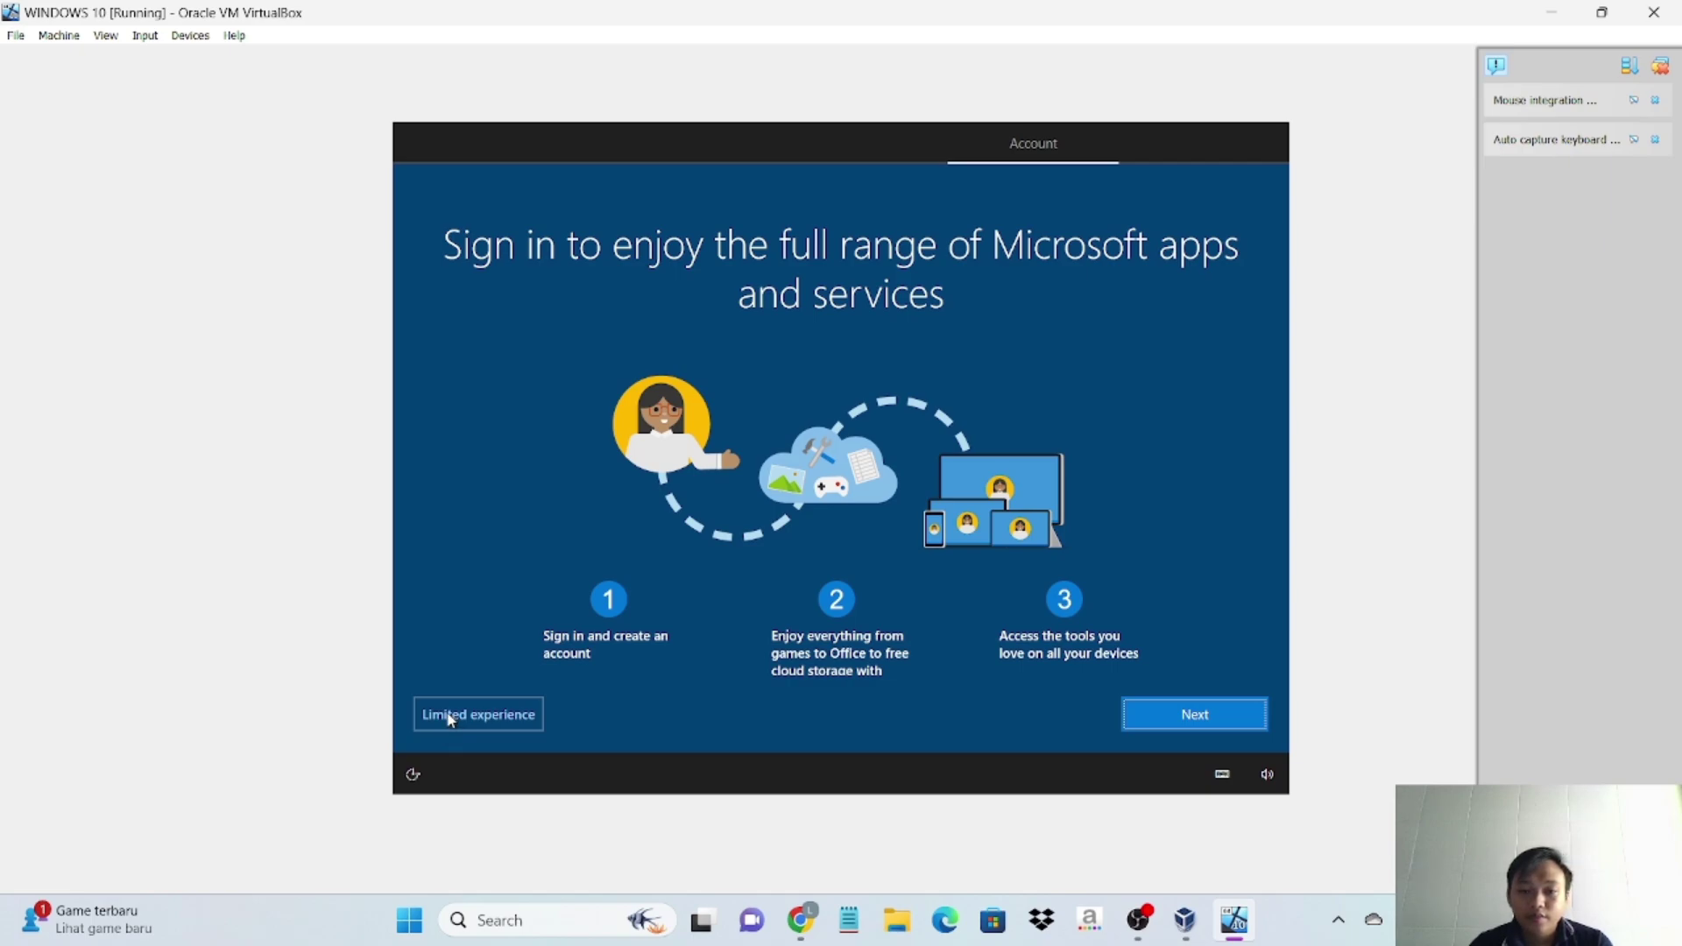
{"action": "left_click", "coordinate": [450, 716]}
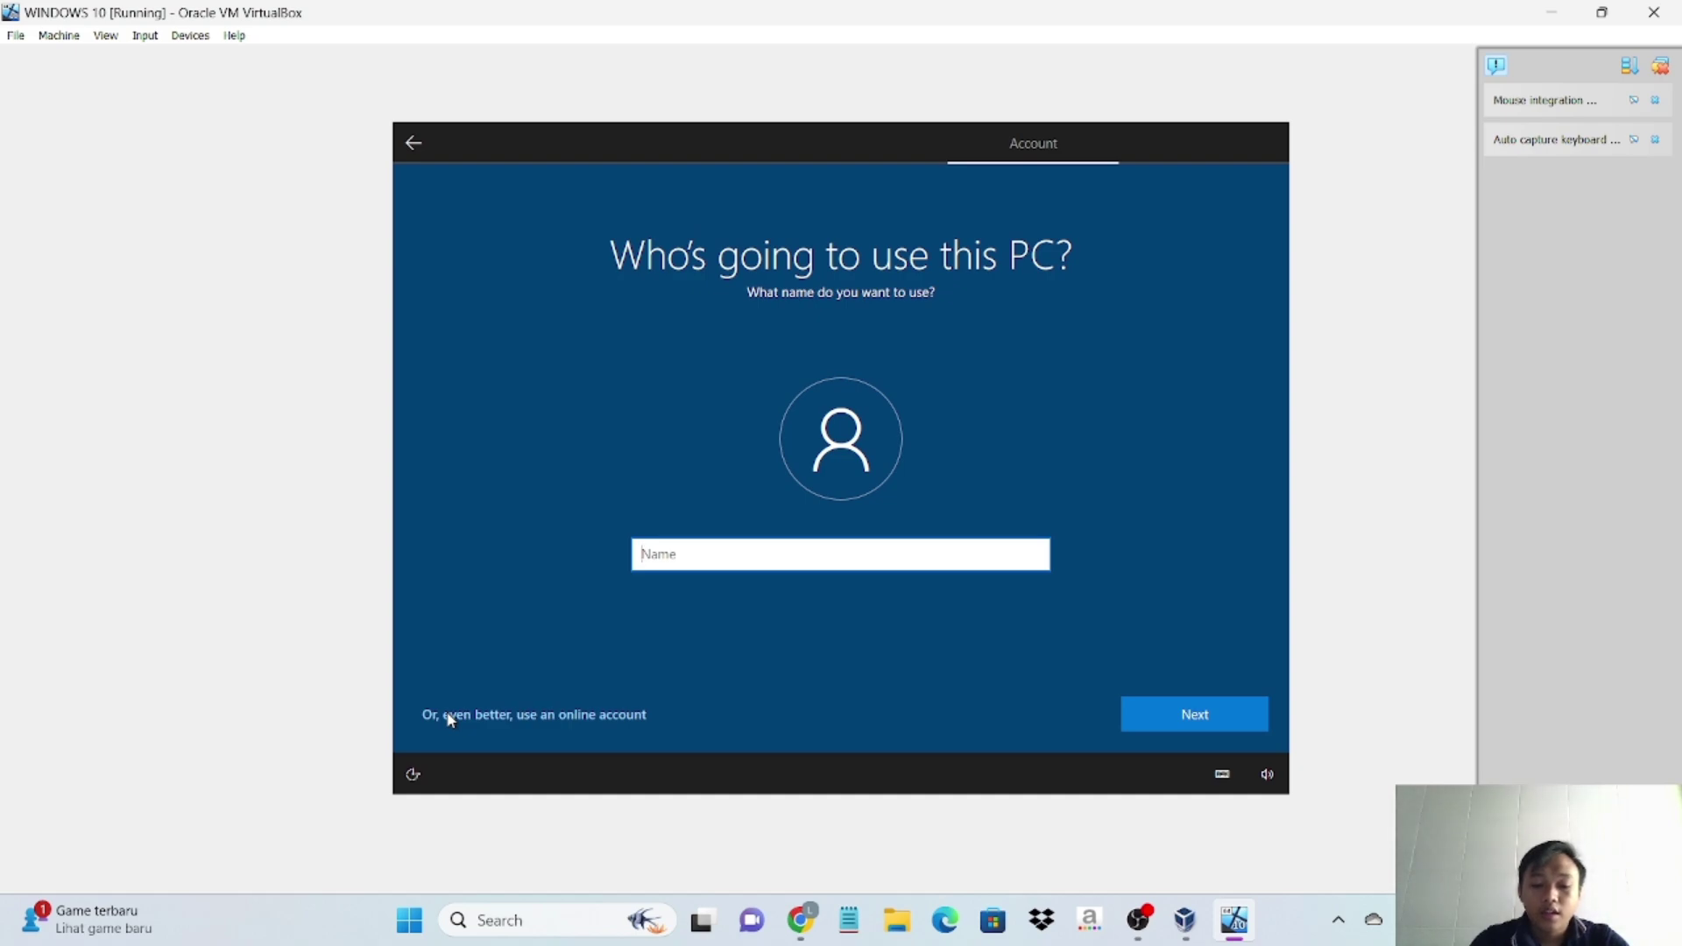
{"action": "type", "text": "yogi"}
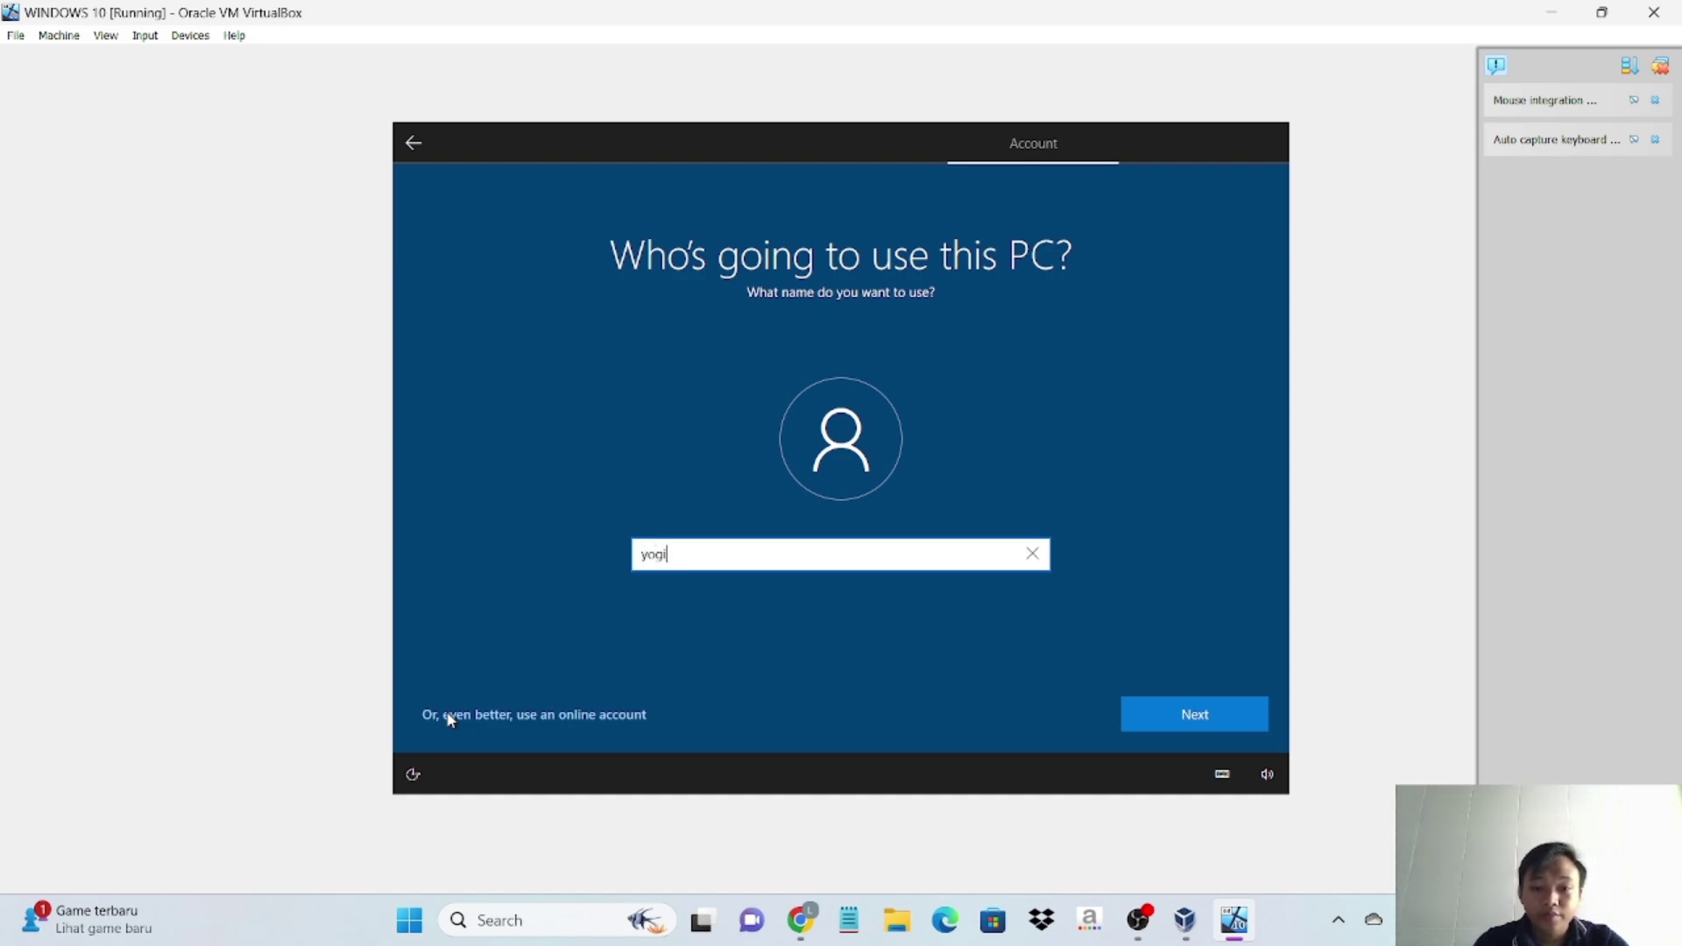
{"action": "left_click", "coordinate": [1242, 711]}
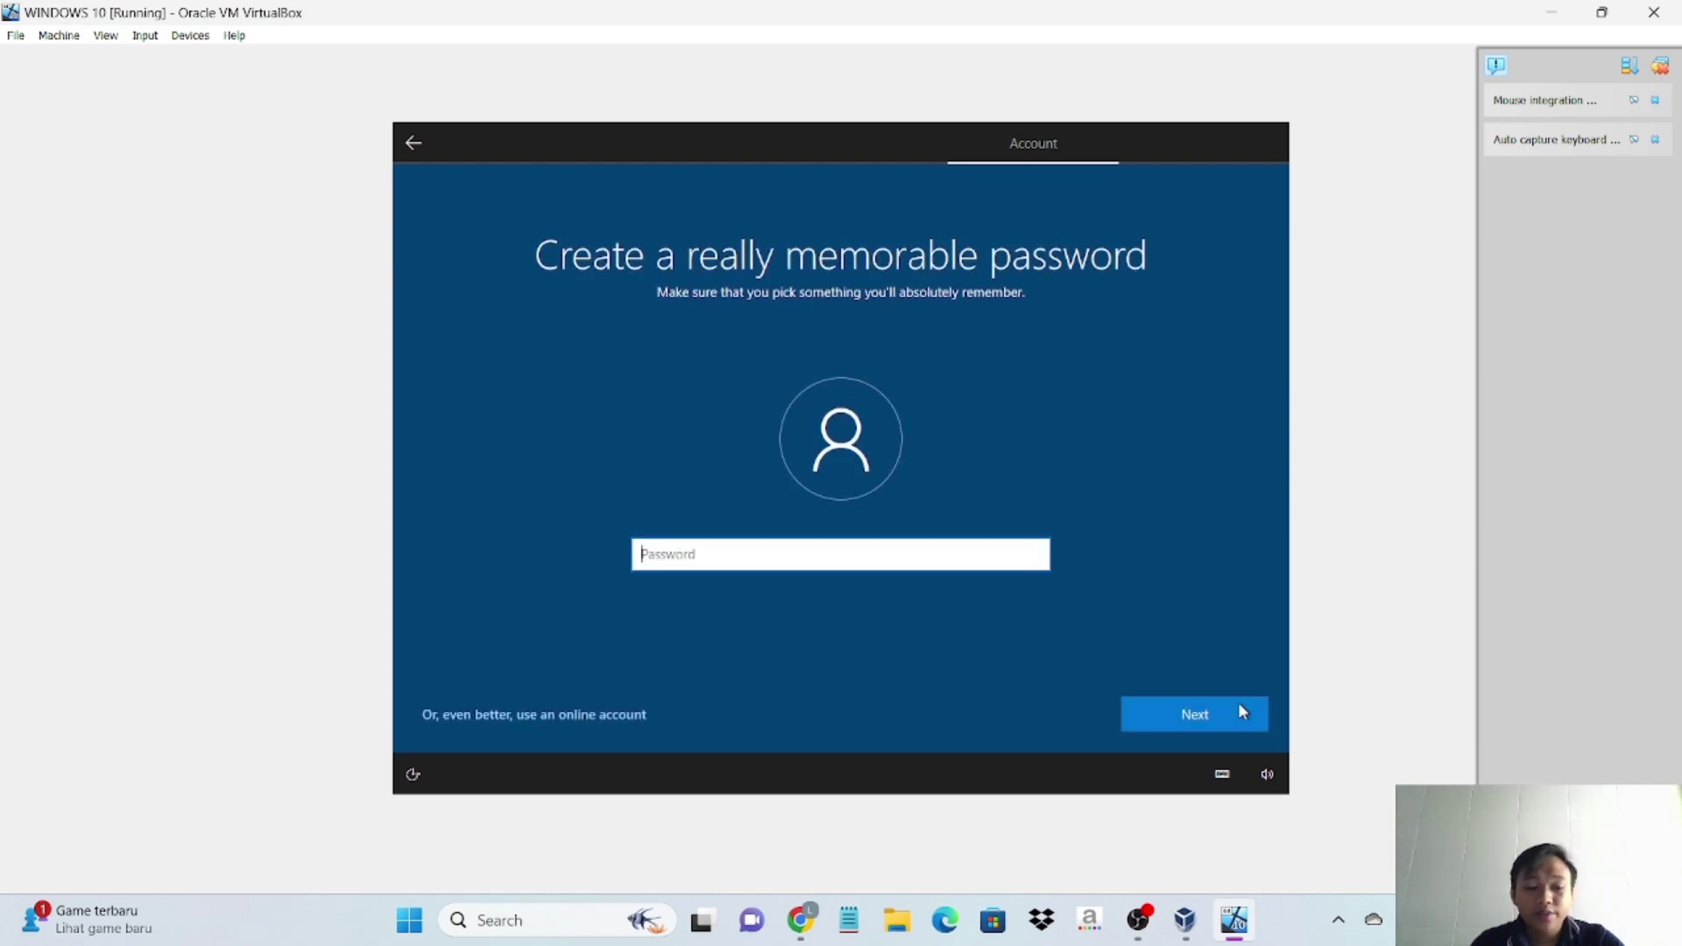
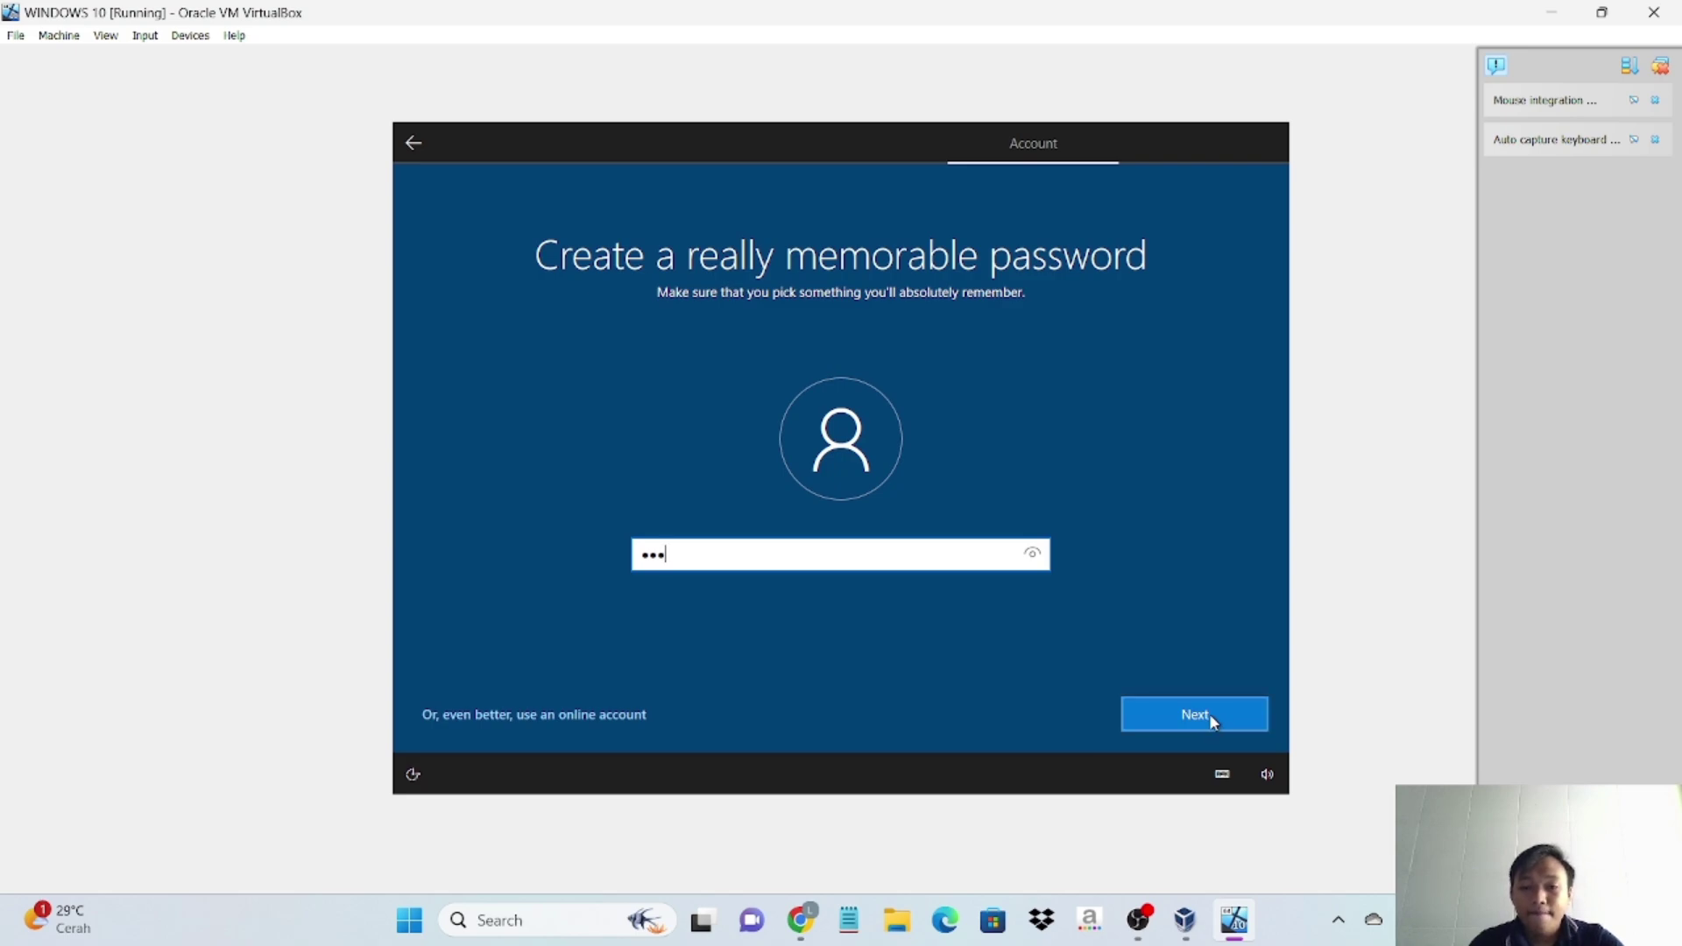
- Set the account password and confirm it by entering it again
{"action": "left_click", "coordinate": [1209, 713]}
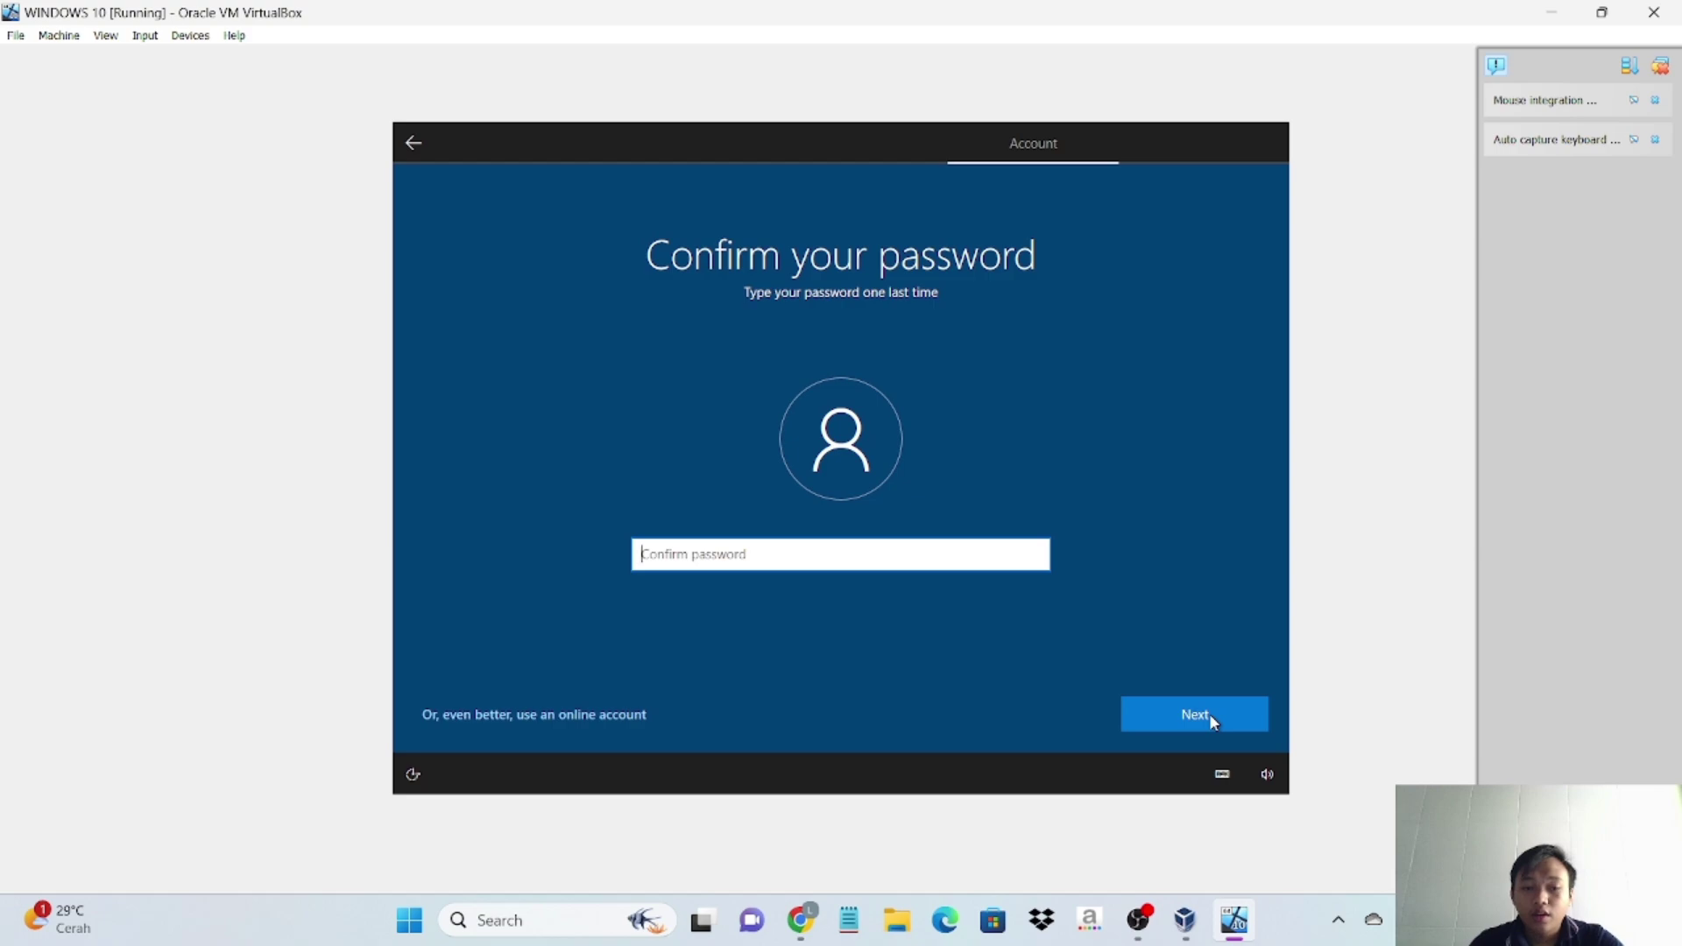
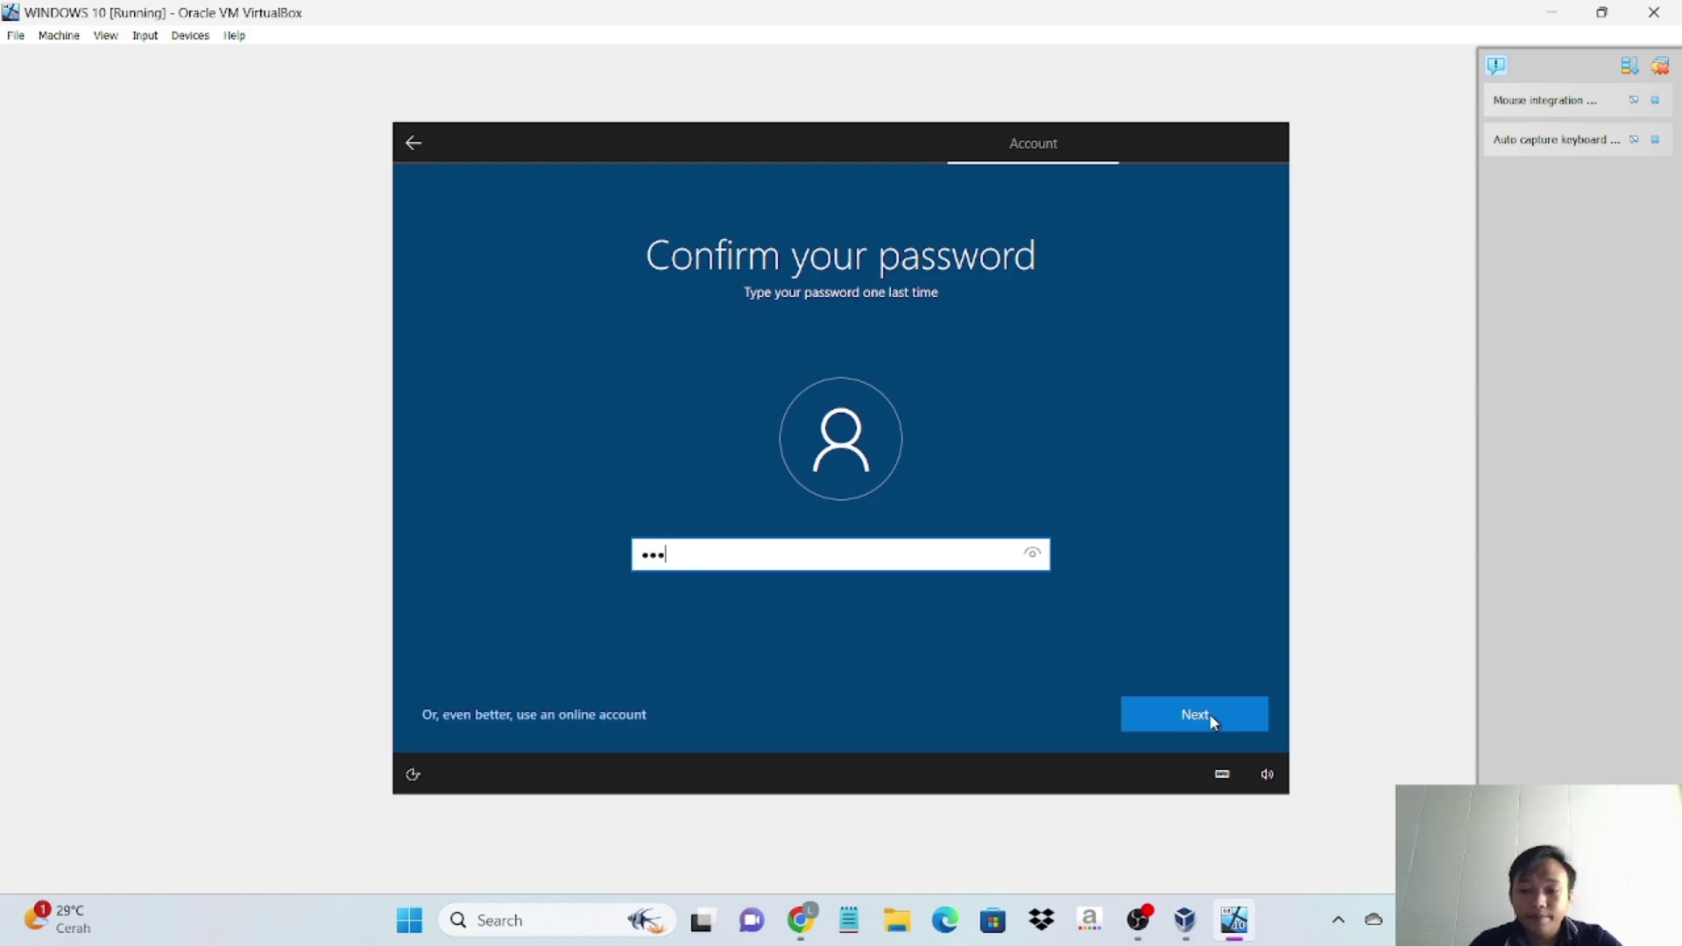
{"action": "left_click", "coordinate": [1209, 713]}
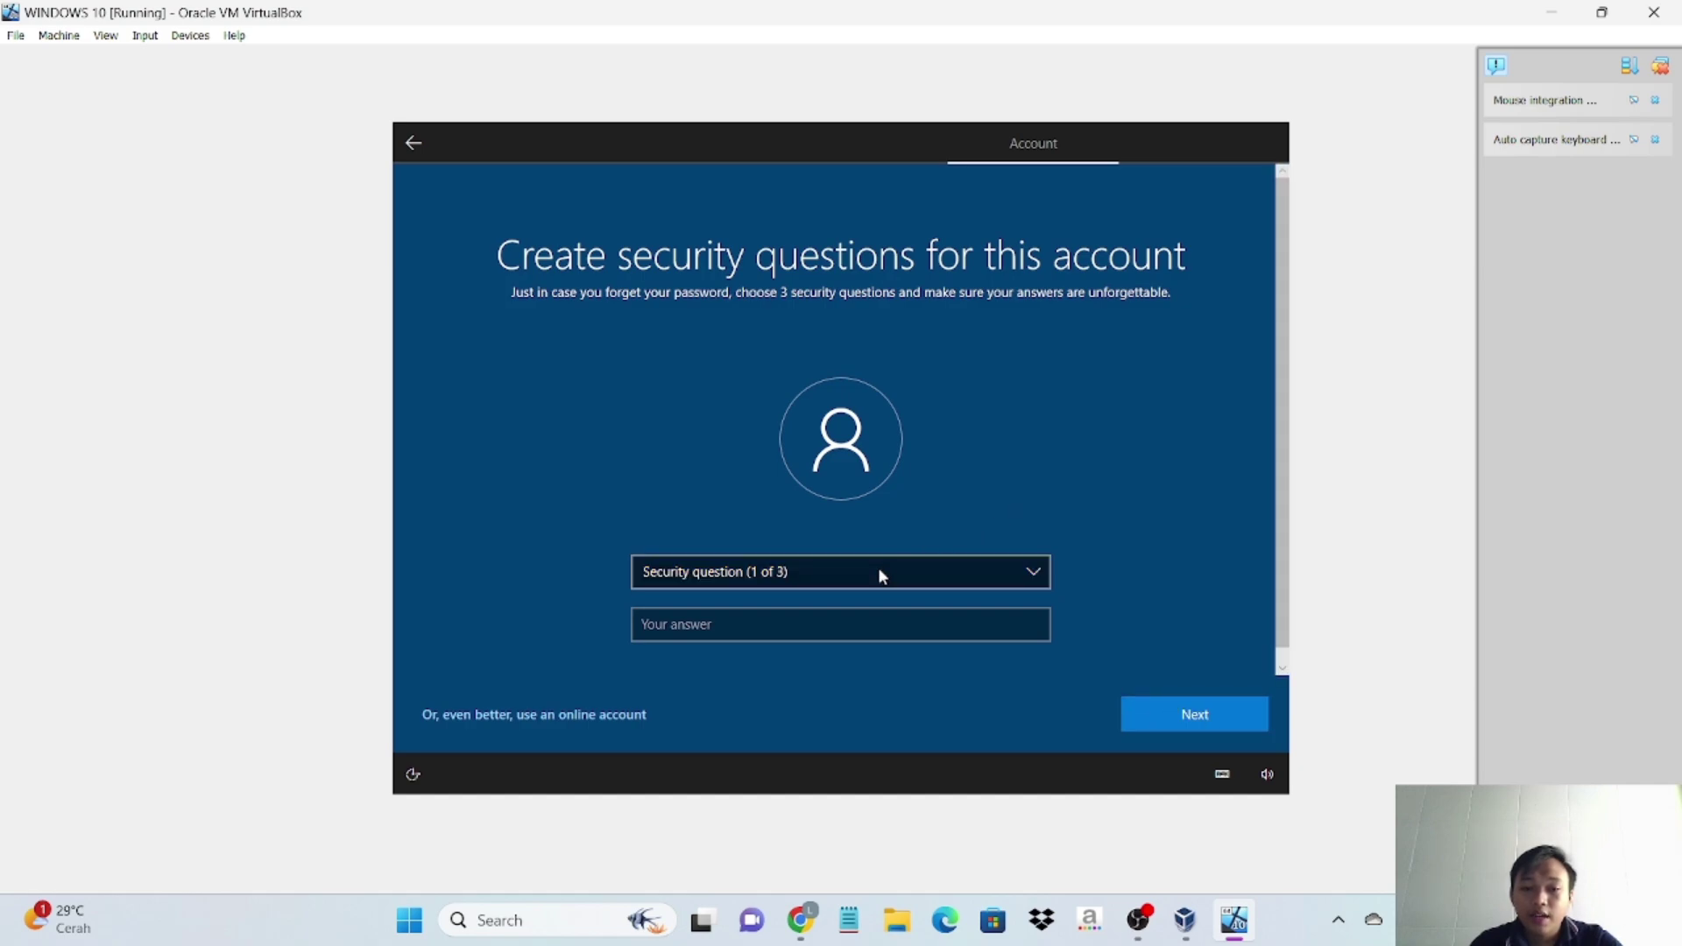
- Choose the first pet's name security question and enter its answer
{"action": "left_click", "coordinate": [1036, 574]}
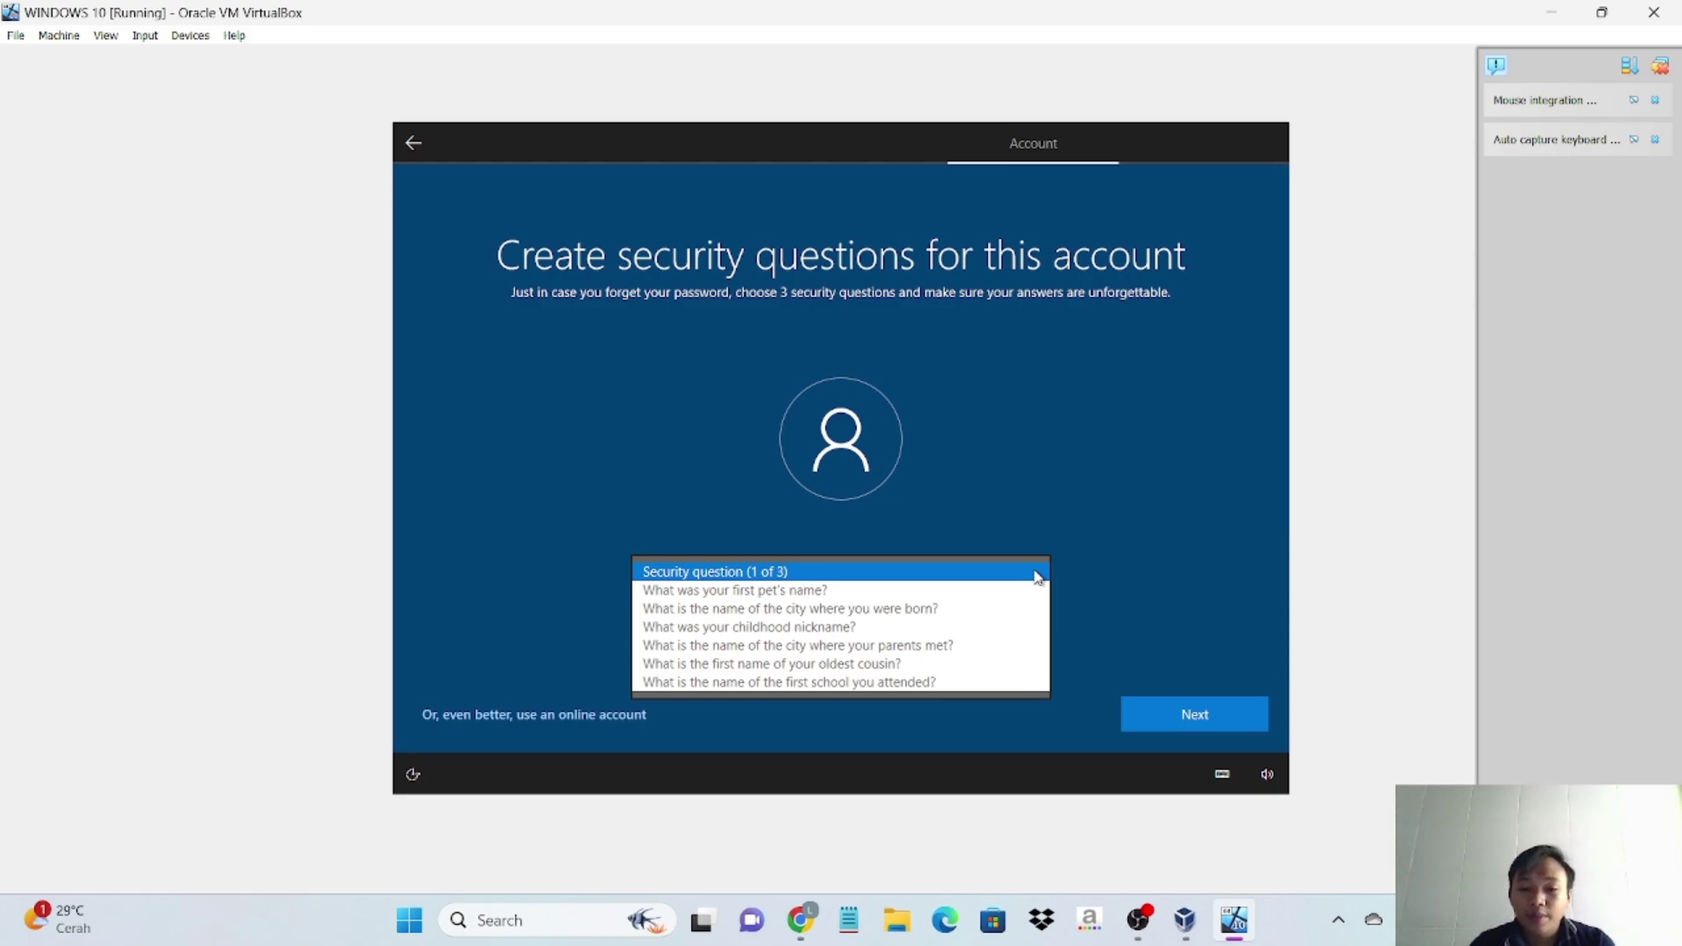
{"action": "left_click", "coordinate": [978, 592]}
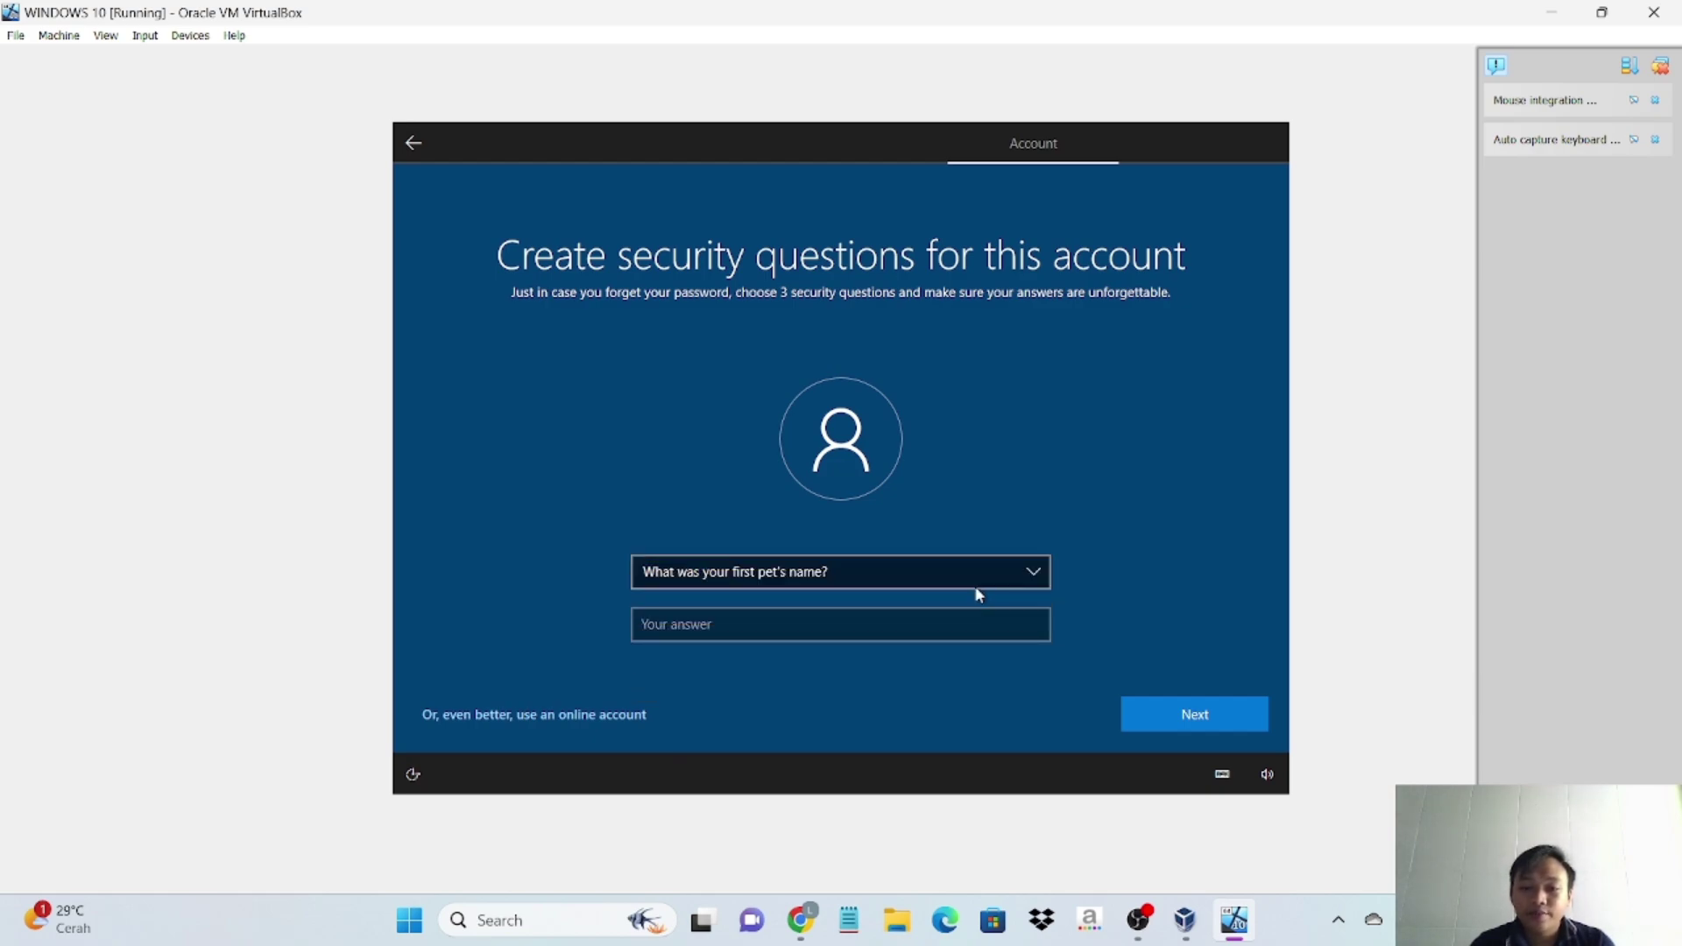
{"action": "left_click", "coordinate": [890, 630]}
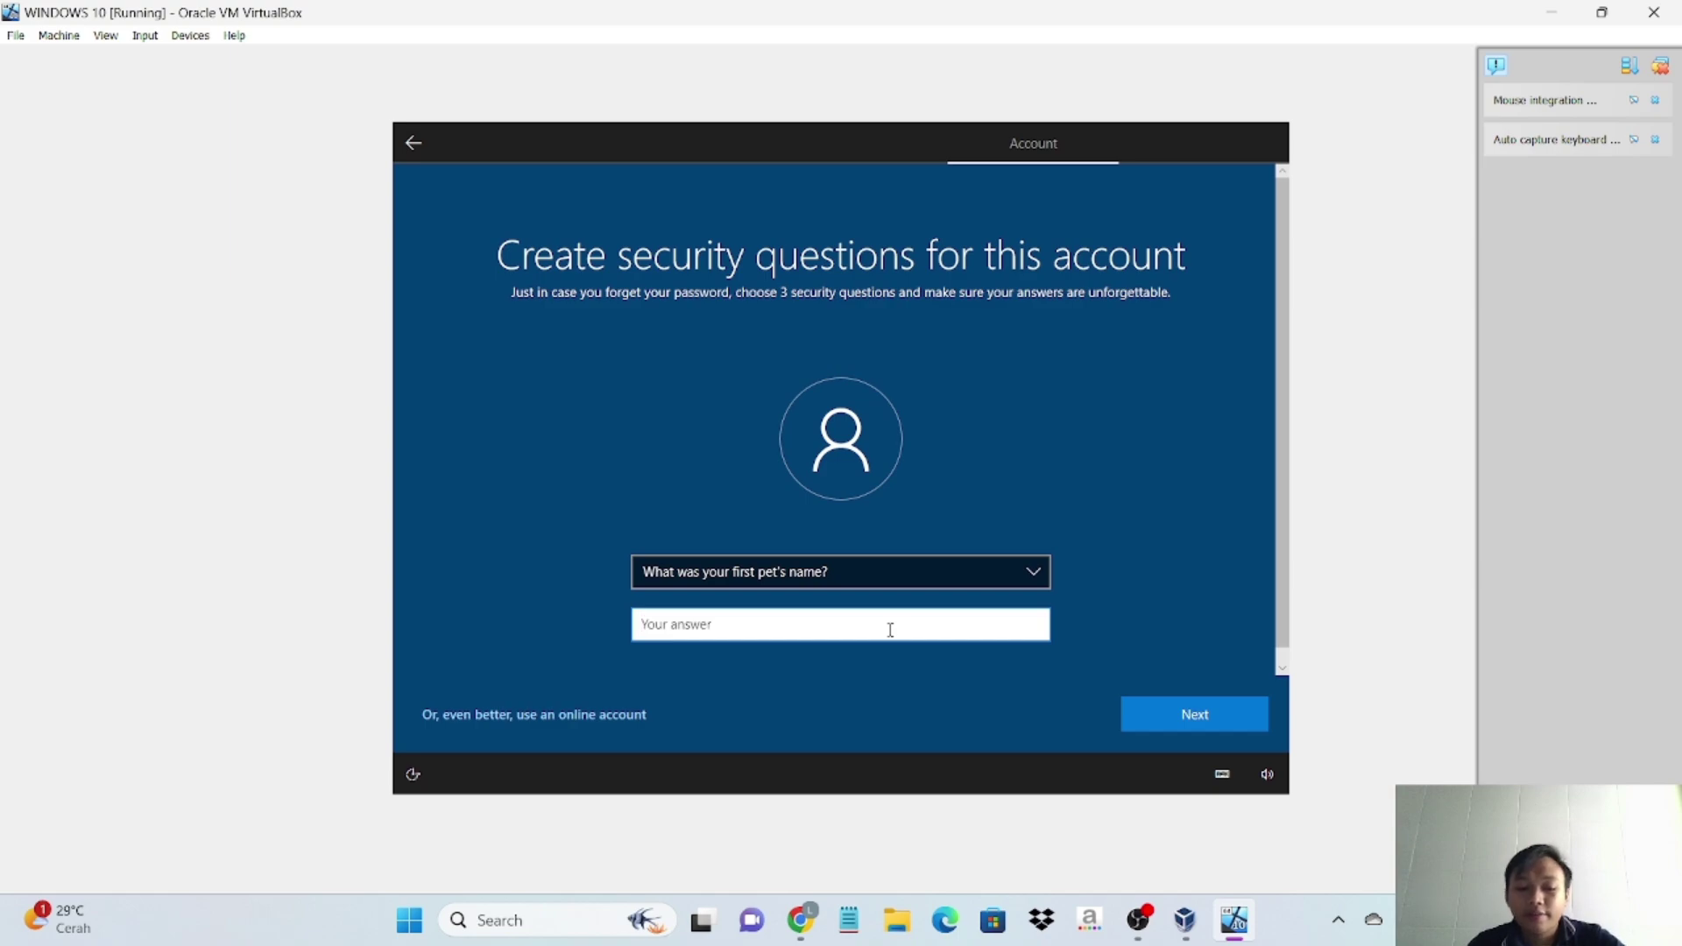
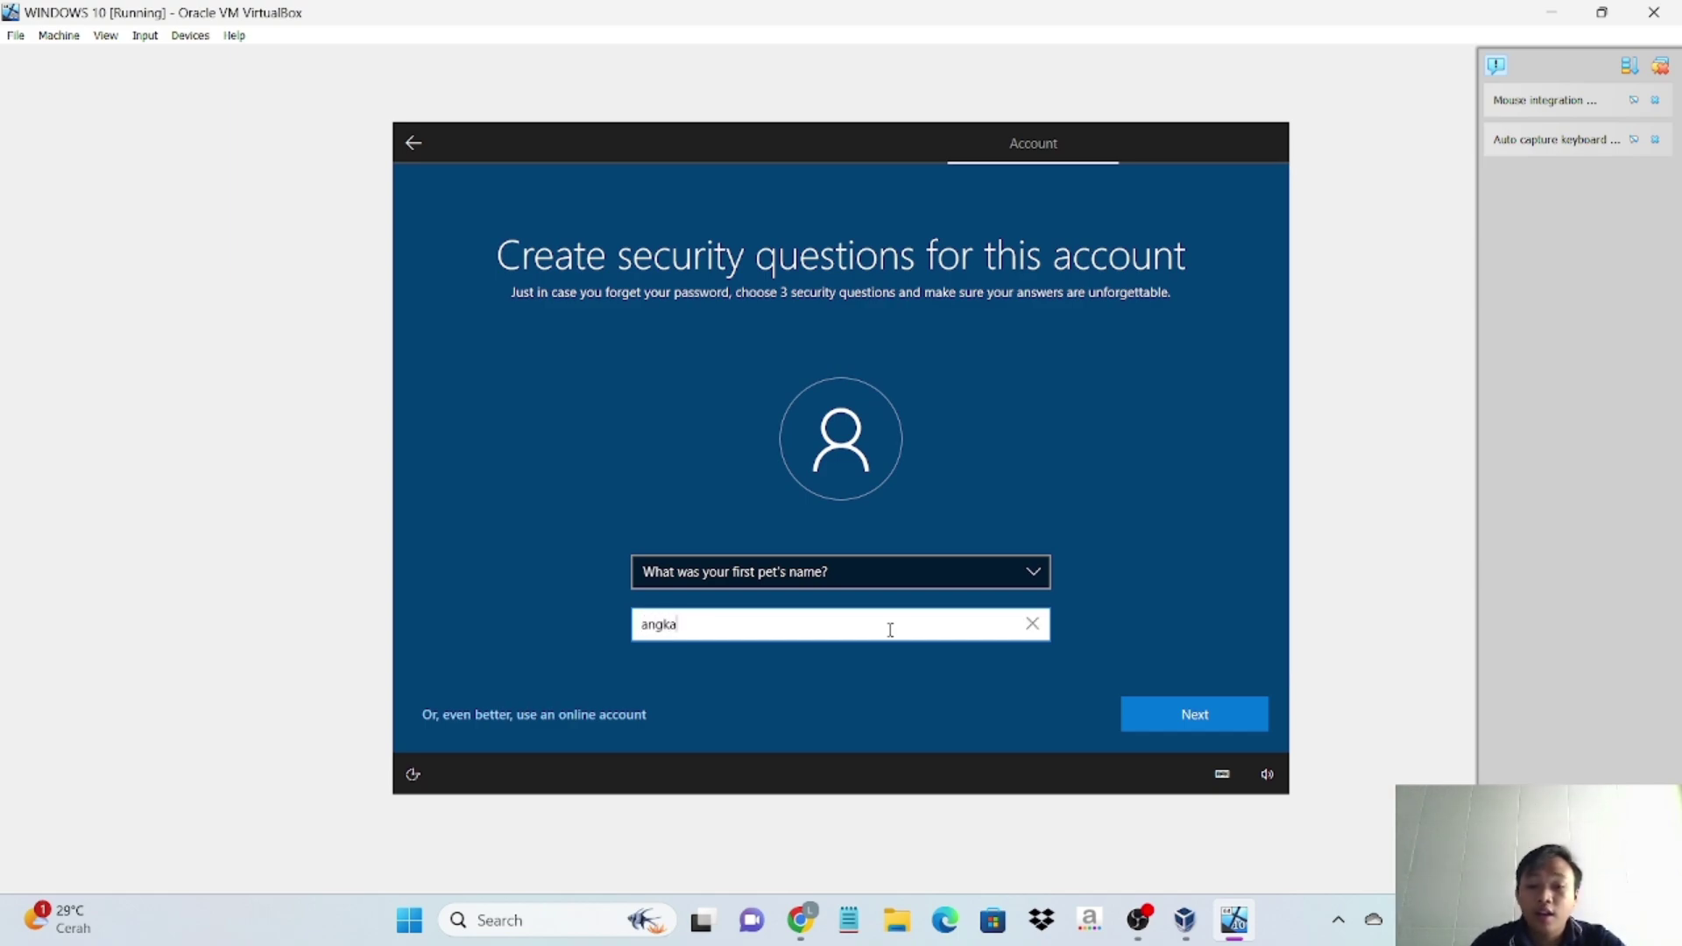
{"action": "left_click", "coordinate": [1161, 699]}
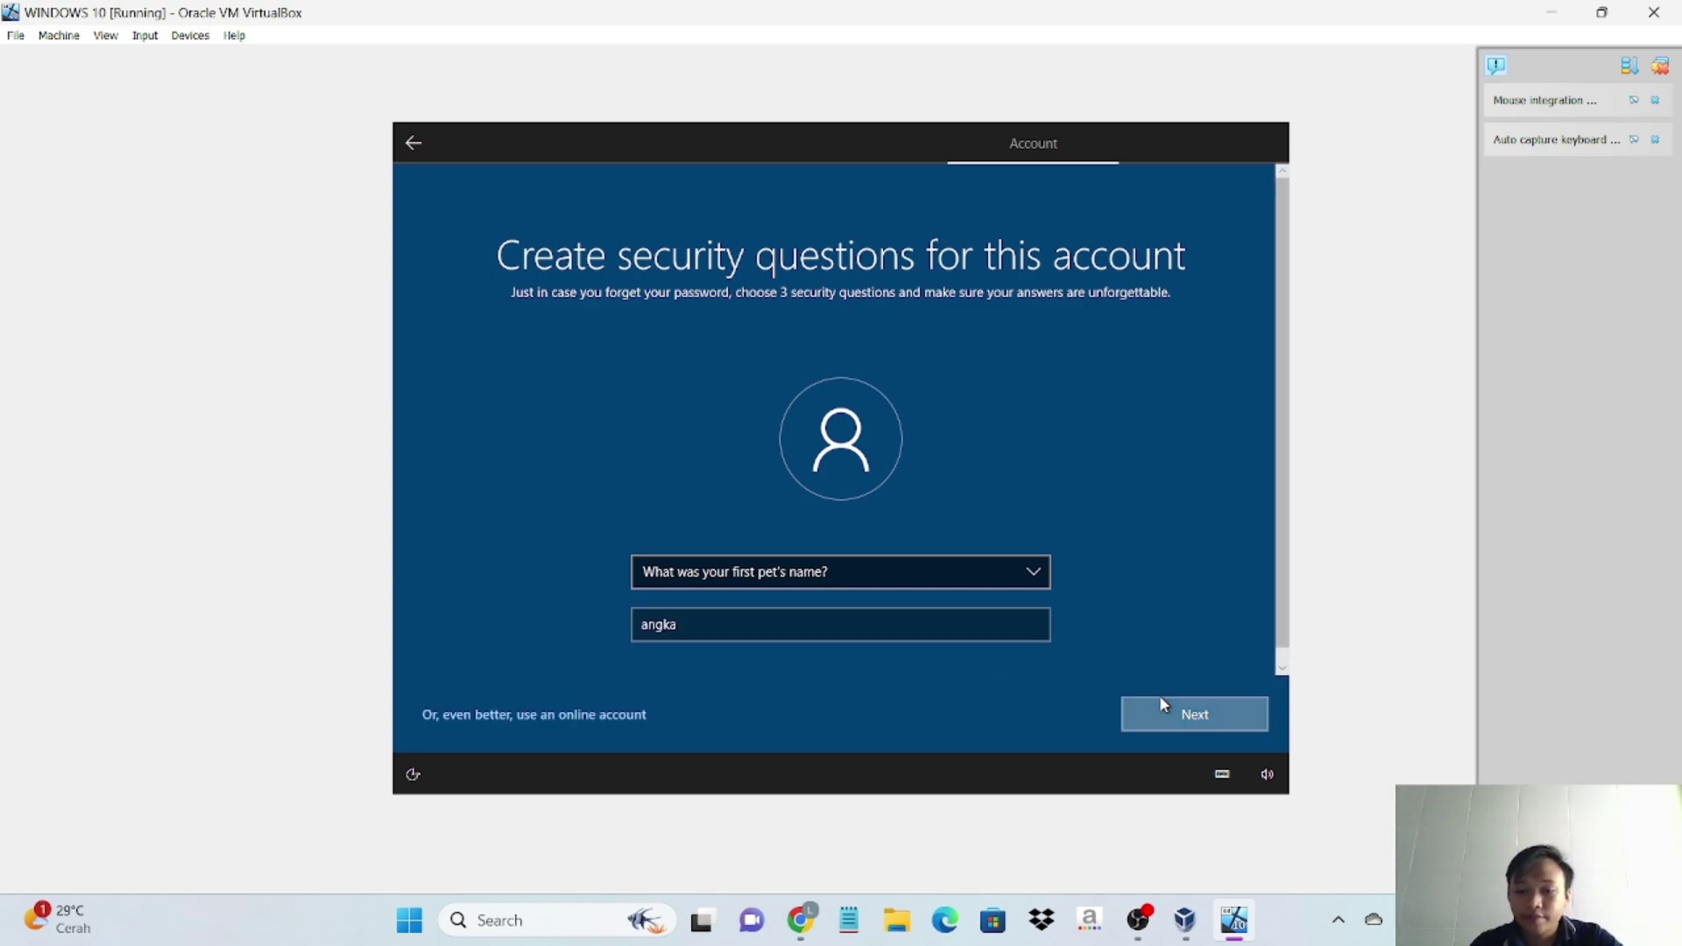
- Choose the birth city security question for question two and answer it
{"action": "left_click", "coordinate": [1036, 570]}
{"action": "left_click", "coordinate": [1007, 592]}
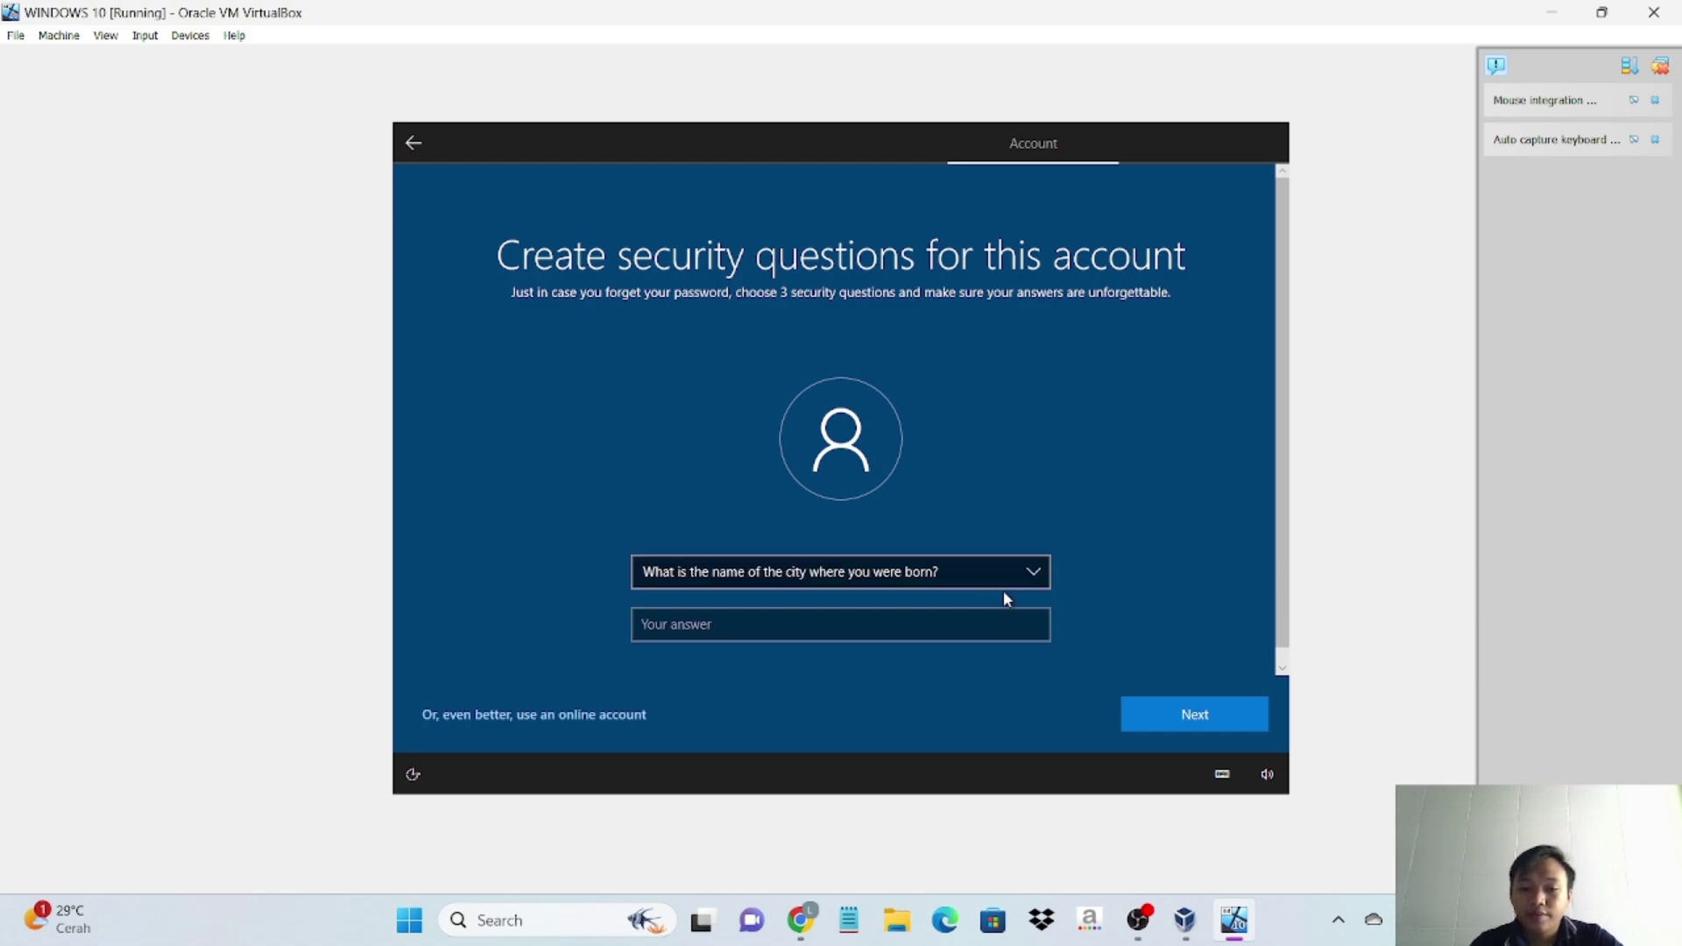
{"action": "left_click", "coordinate": [916, 632]}
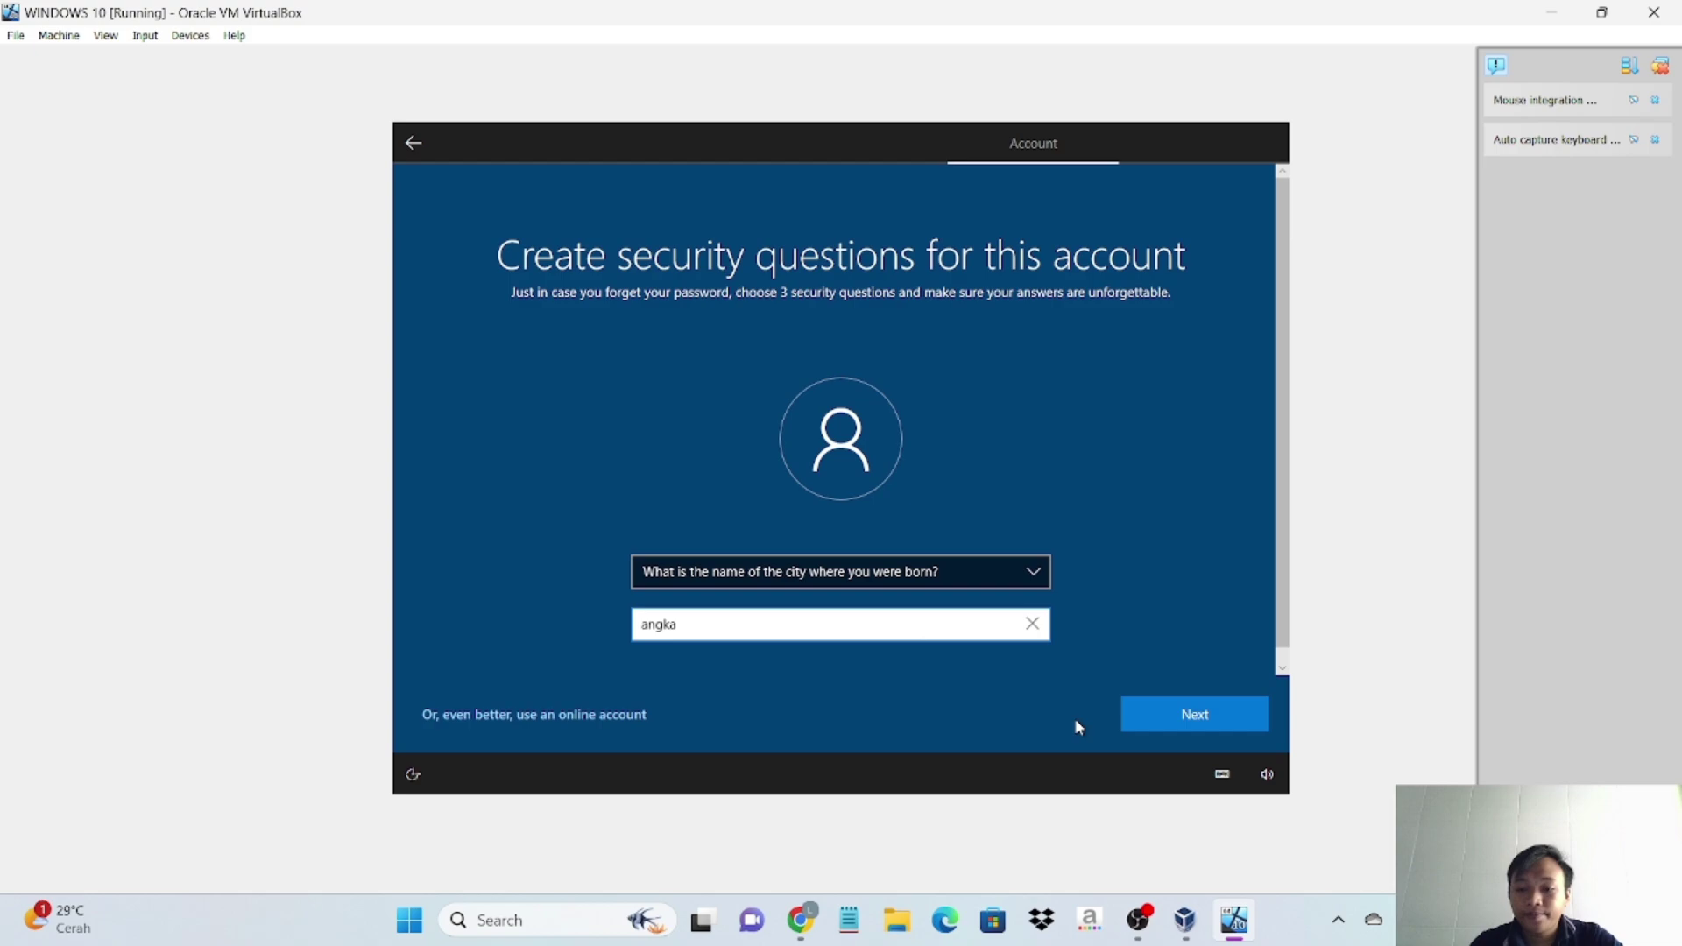
{"action": "left_click", "coordinate": [1172, 730]}
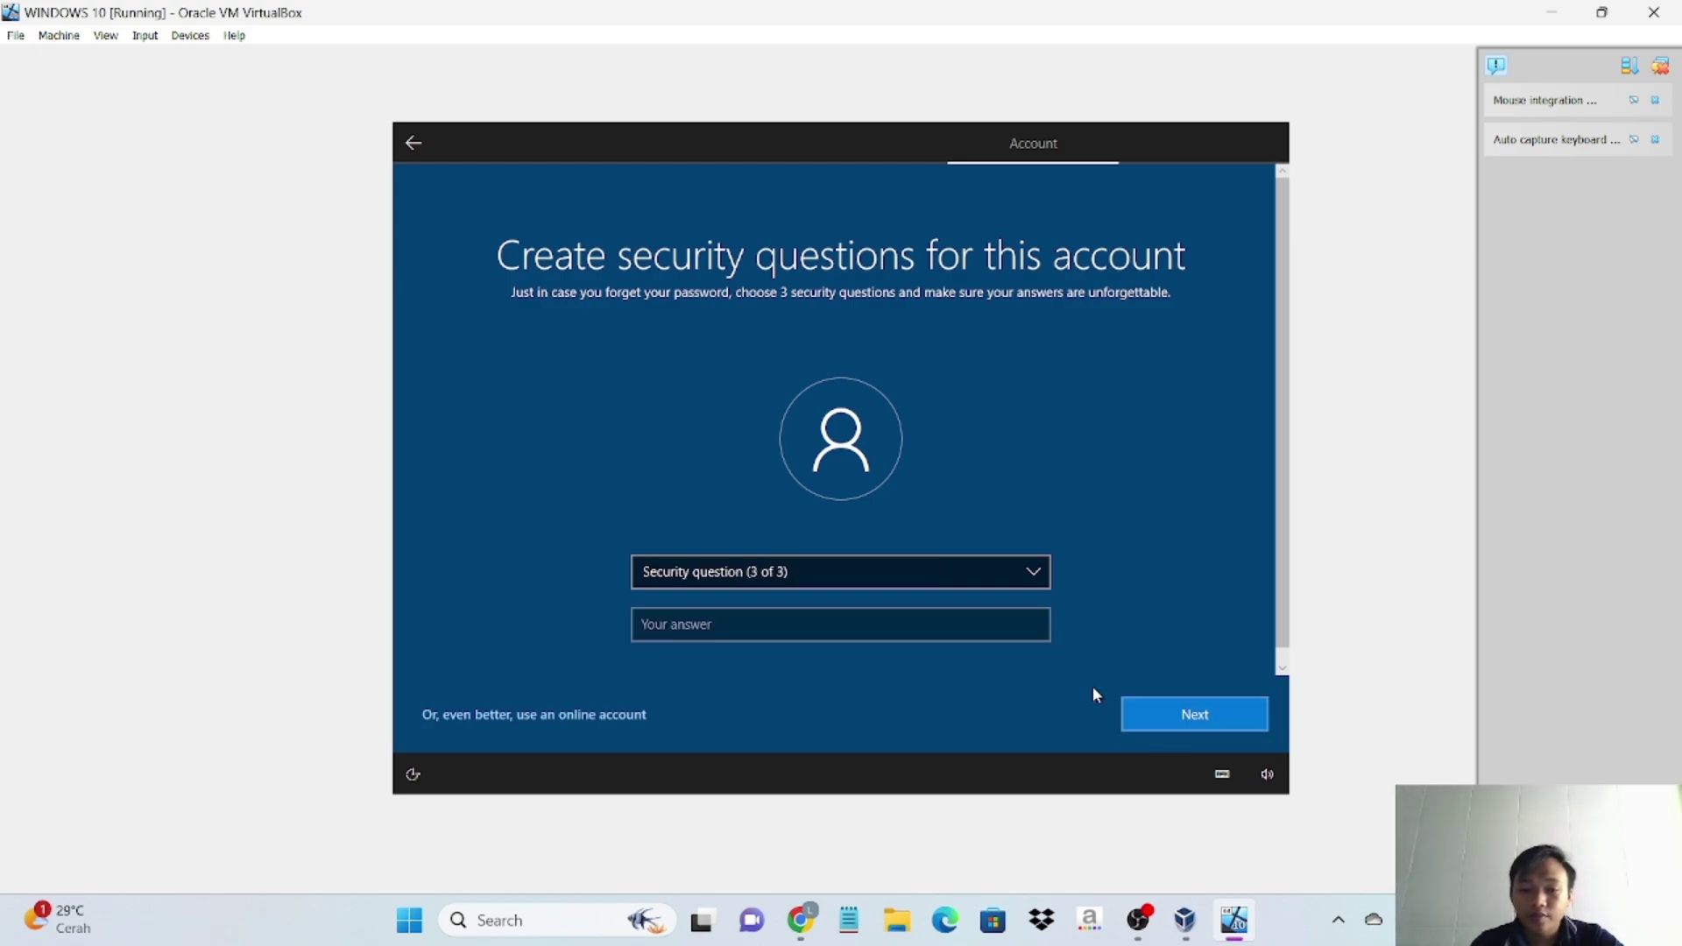
- Choose the childhood nickname question for question three, answer it and submit
{"action": "left_click", "coordinate": [947, 623]}
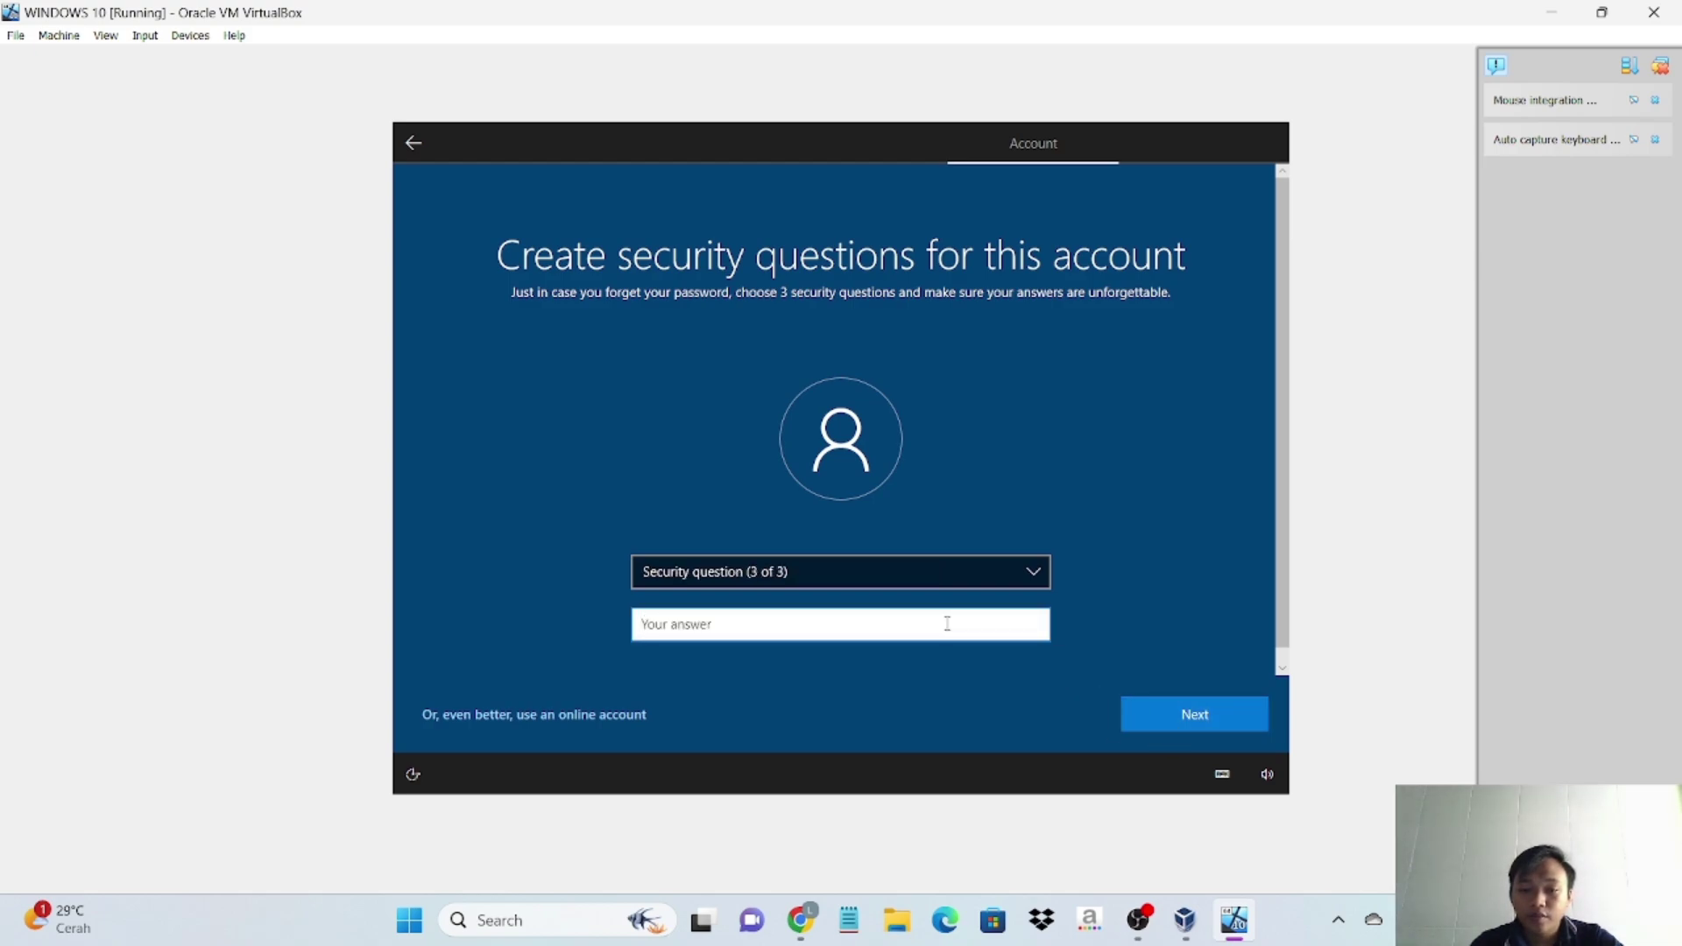
{"action": "left_click", "coordinate": [1034, 572]}
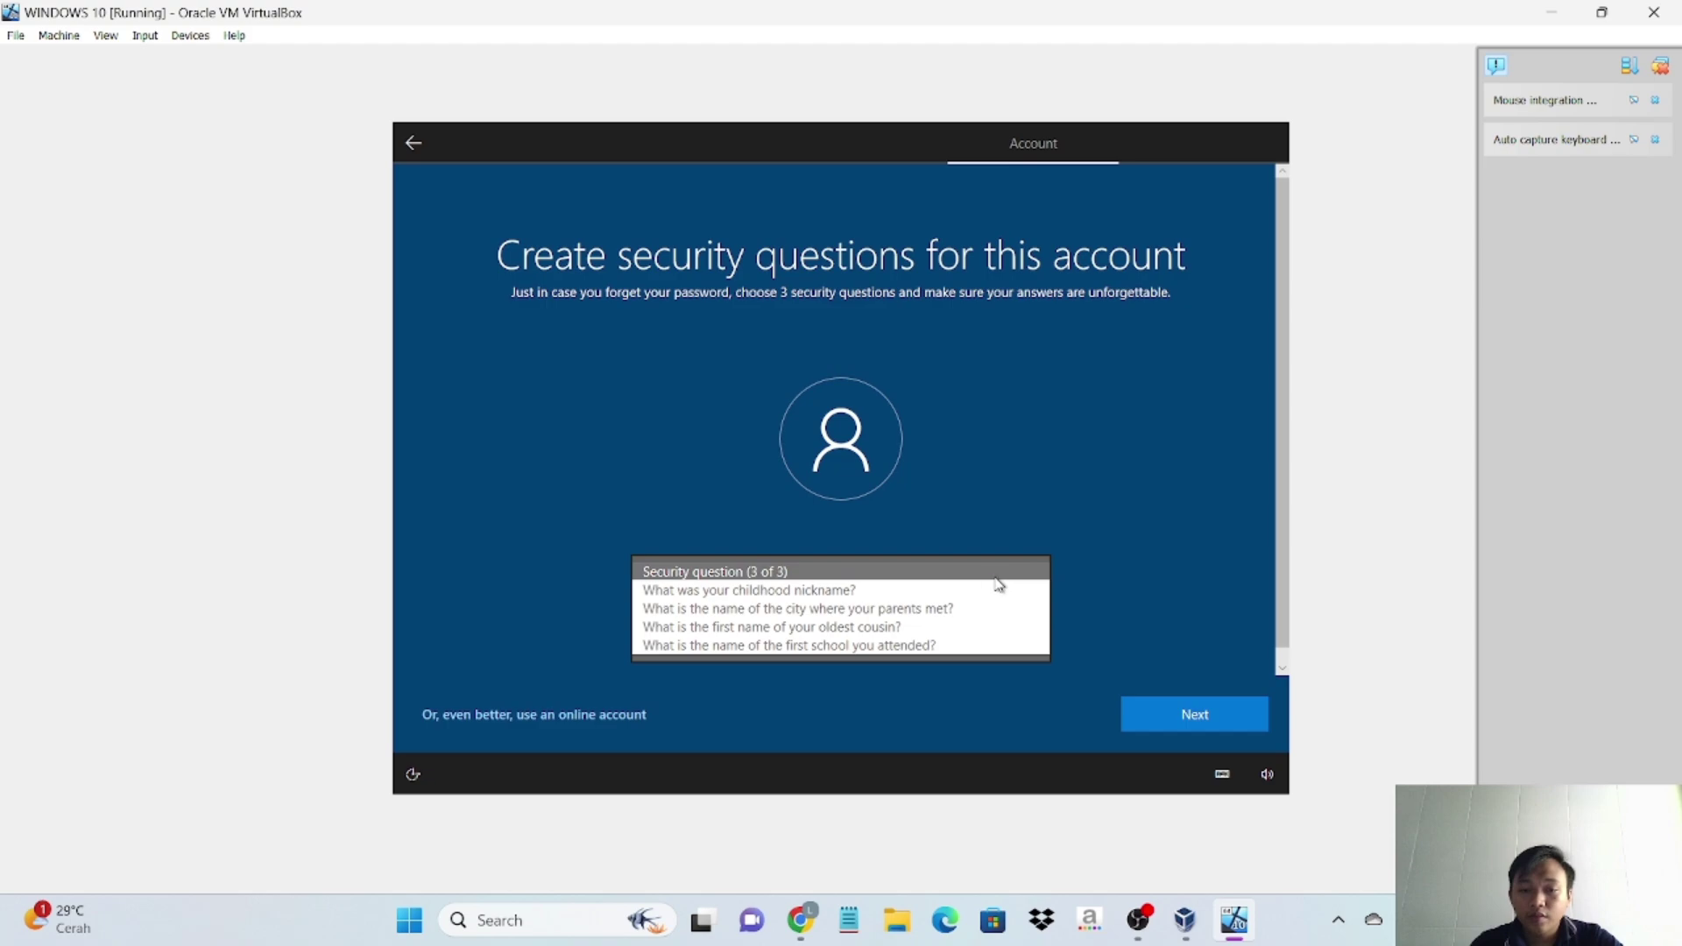
{"action": "left_click", "coordinate": [990, 589]}
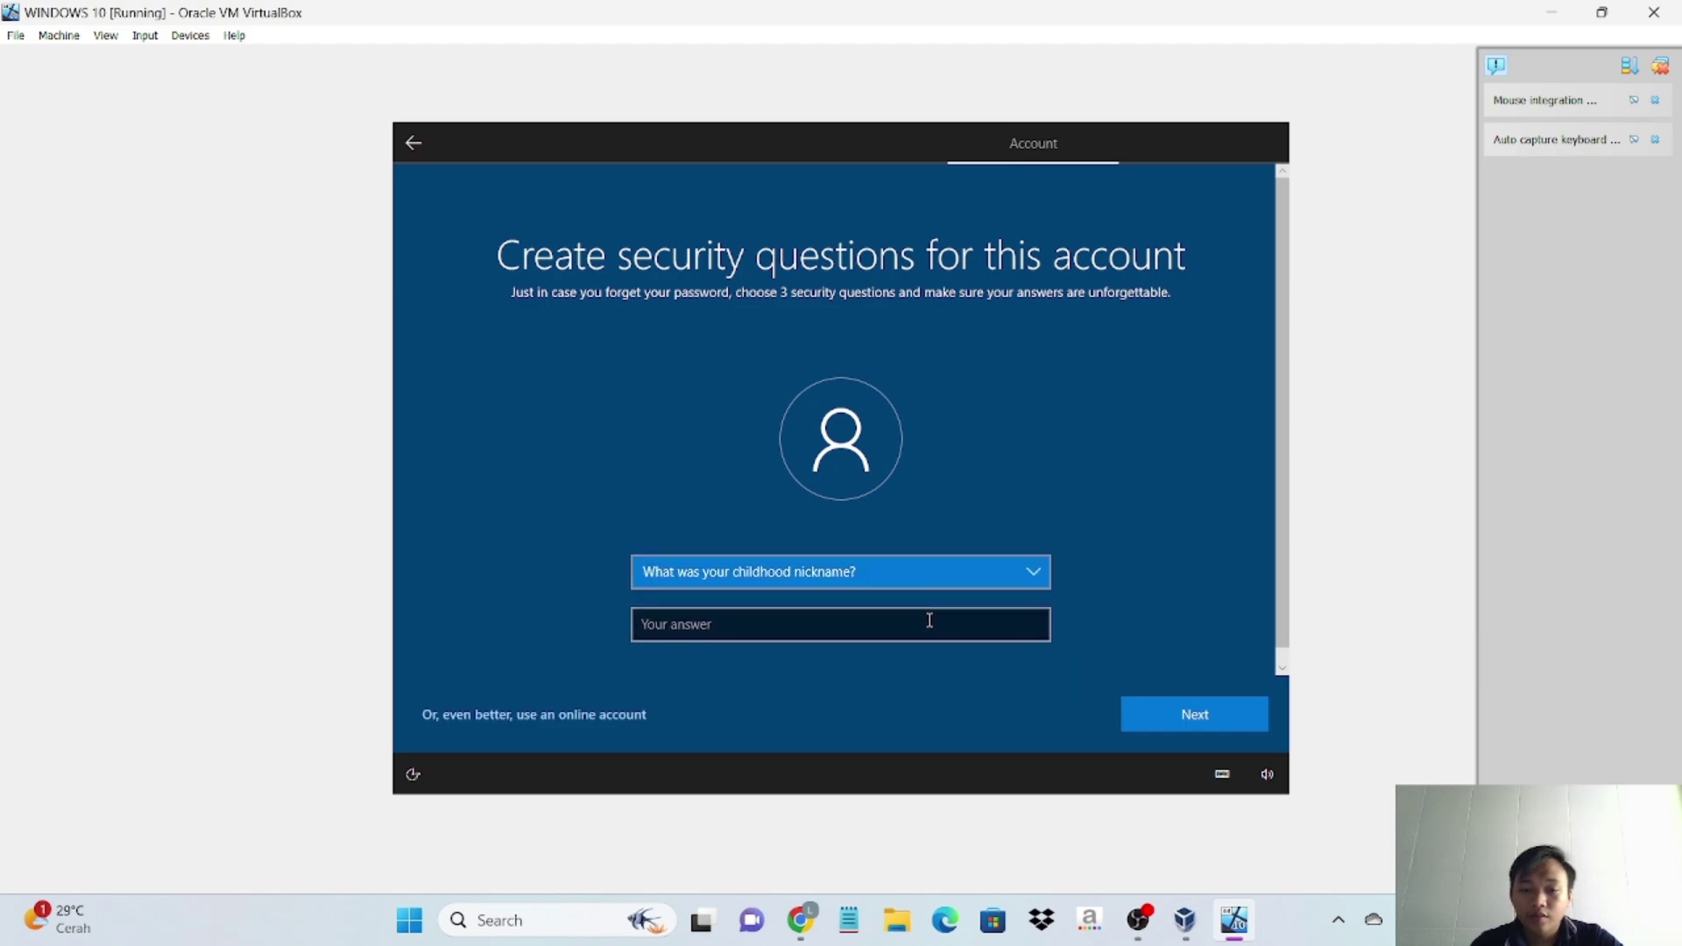
{"action": "left_click", "coordinate": [929, 621]}
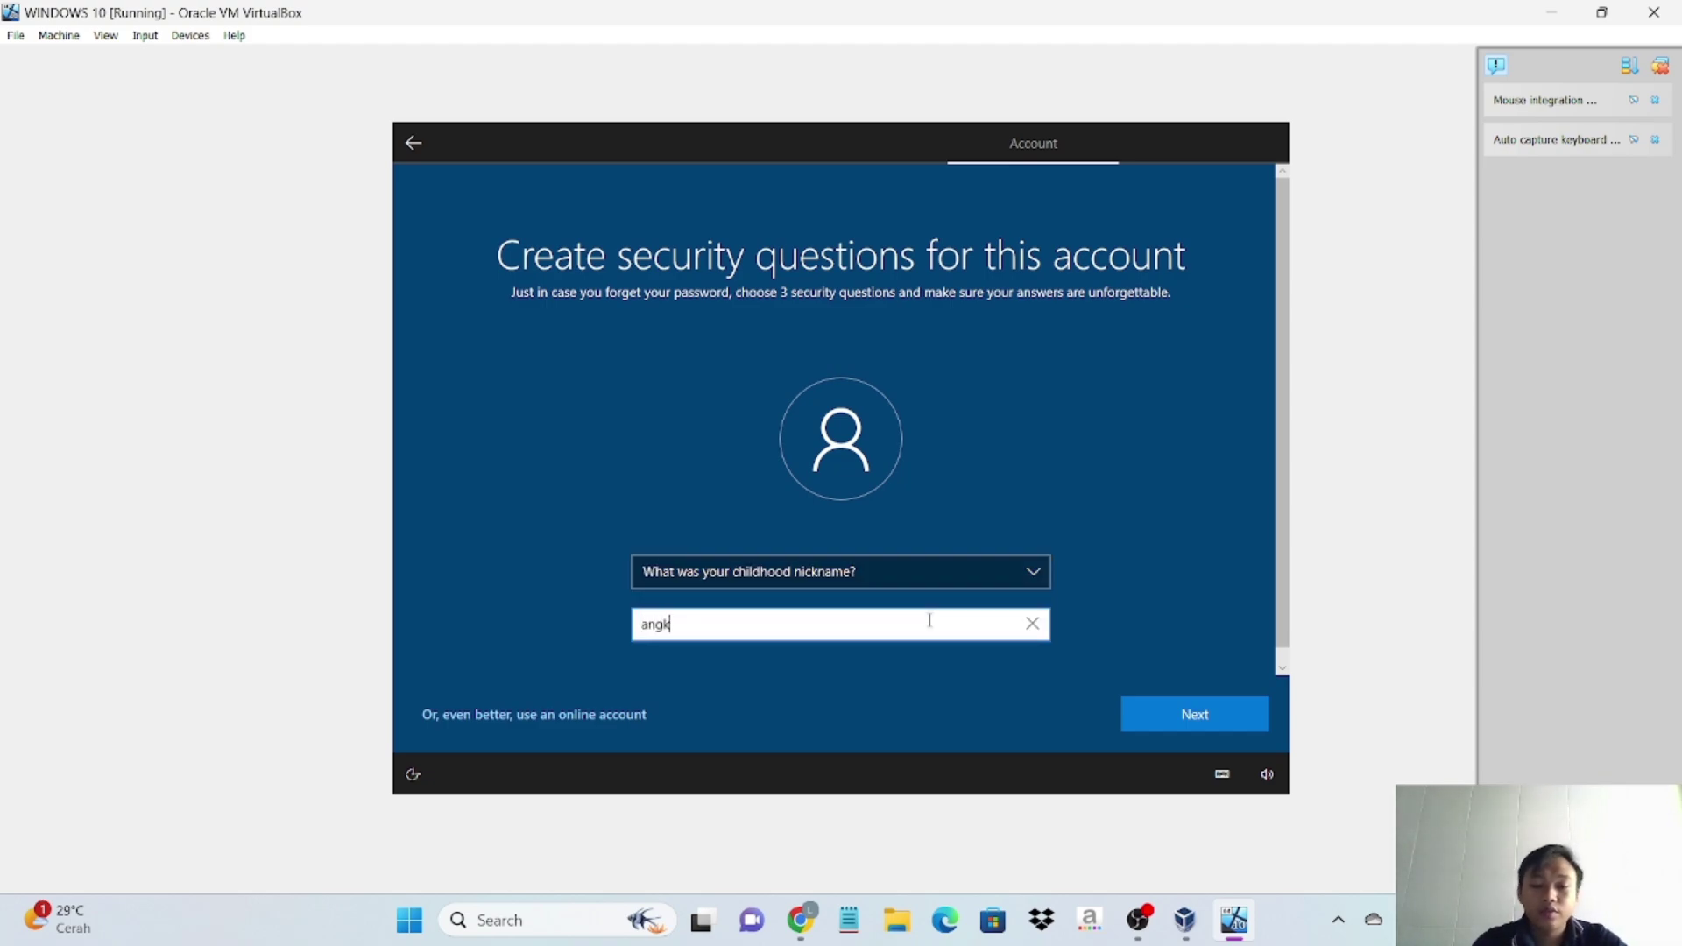
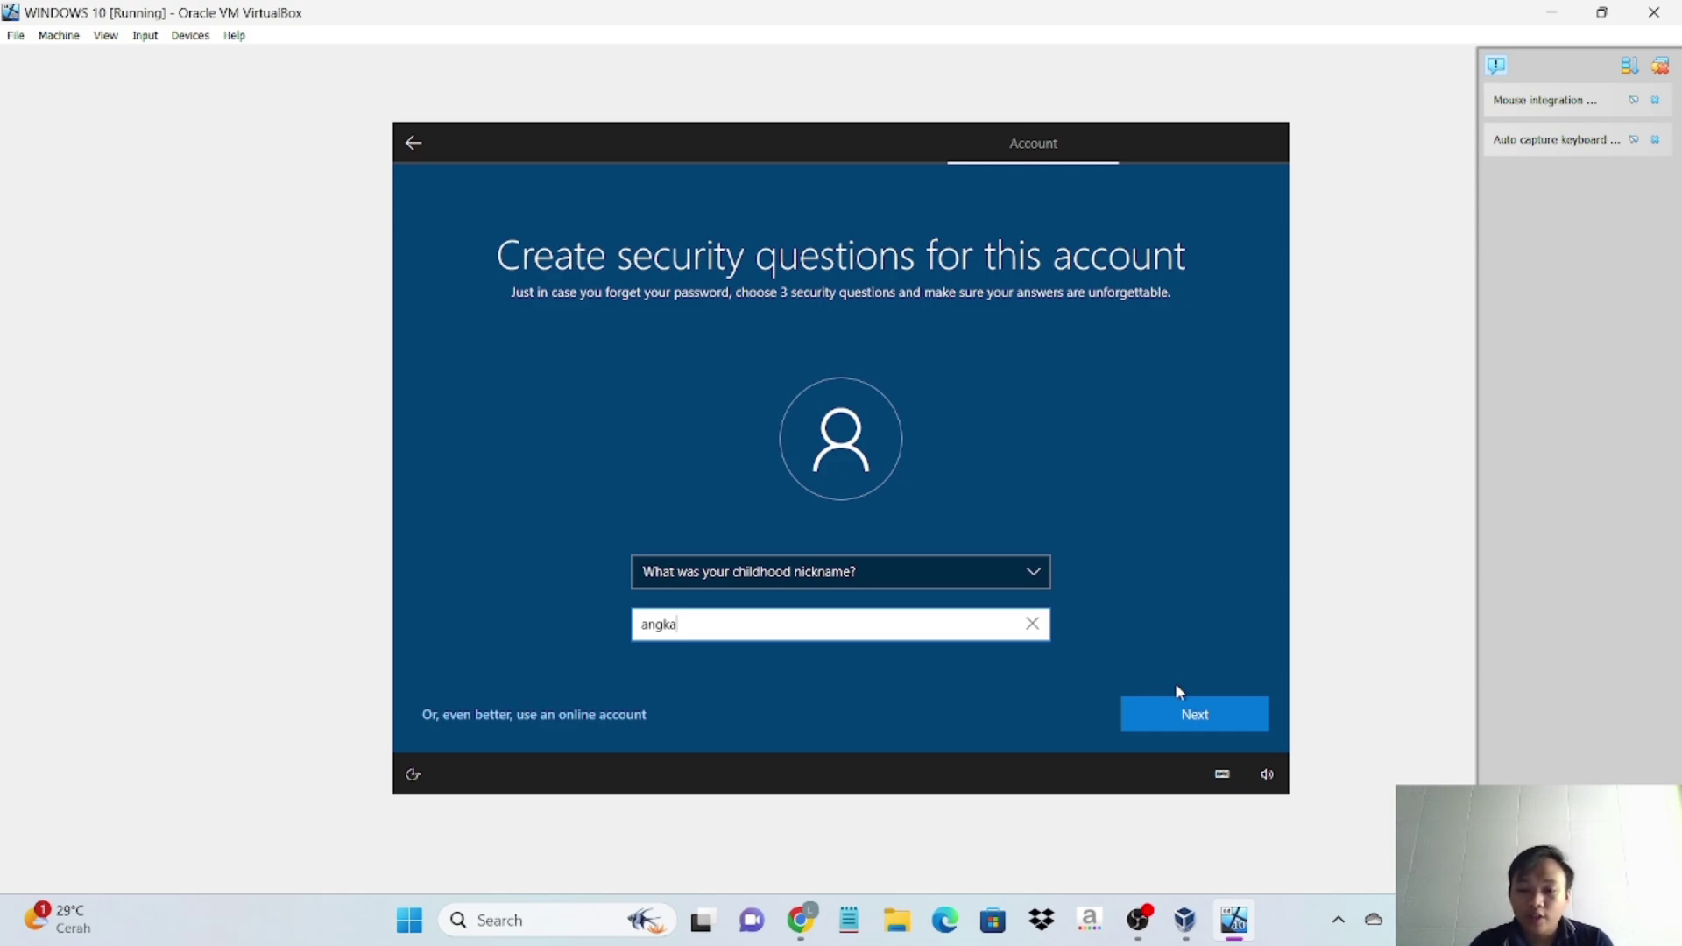
{"action": "left_click", "coordinate": [1191, 706]}
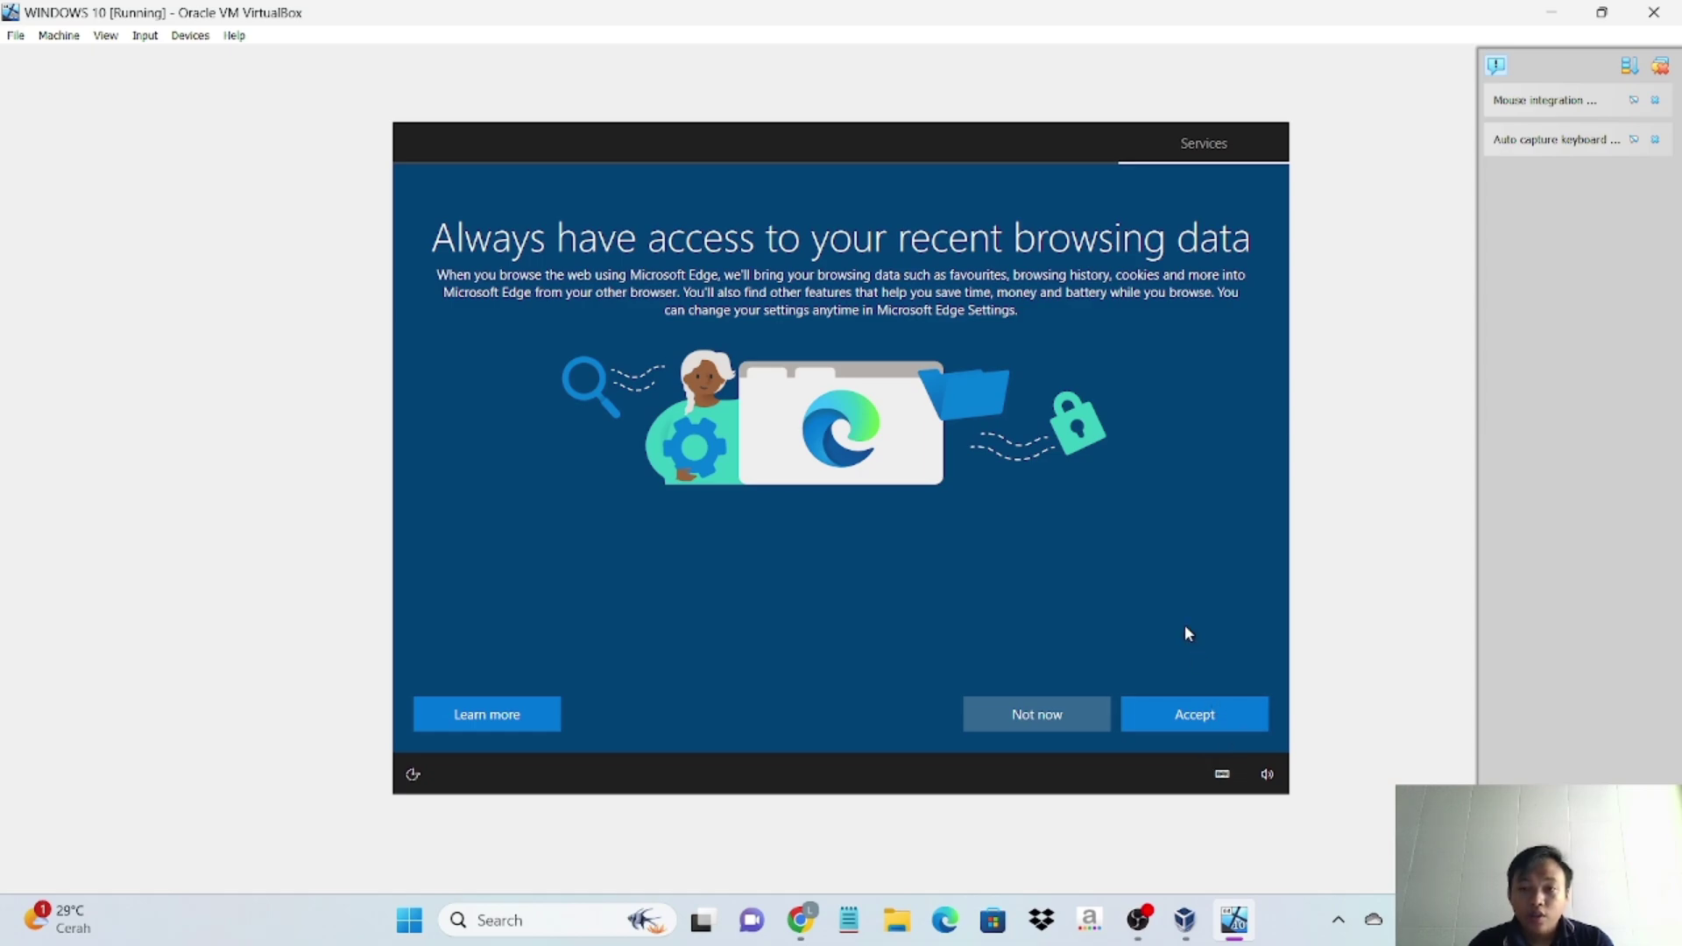
- Accept the Edge browsing data prompt, turn off location and set diagnostic data to required only
{"action": "left_click", "coordinate": [1180, 715]}
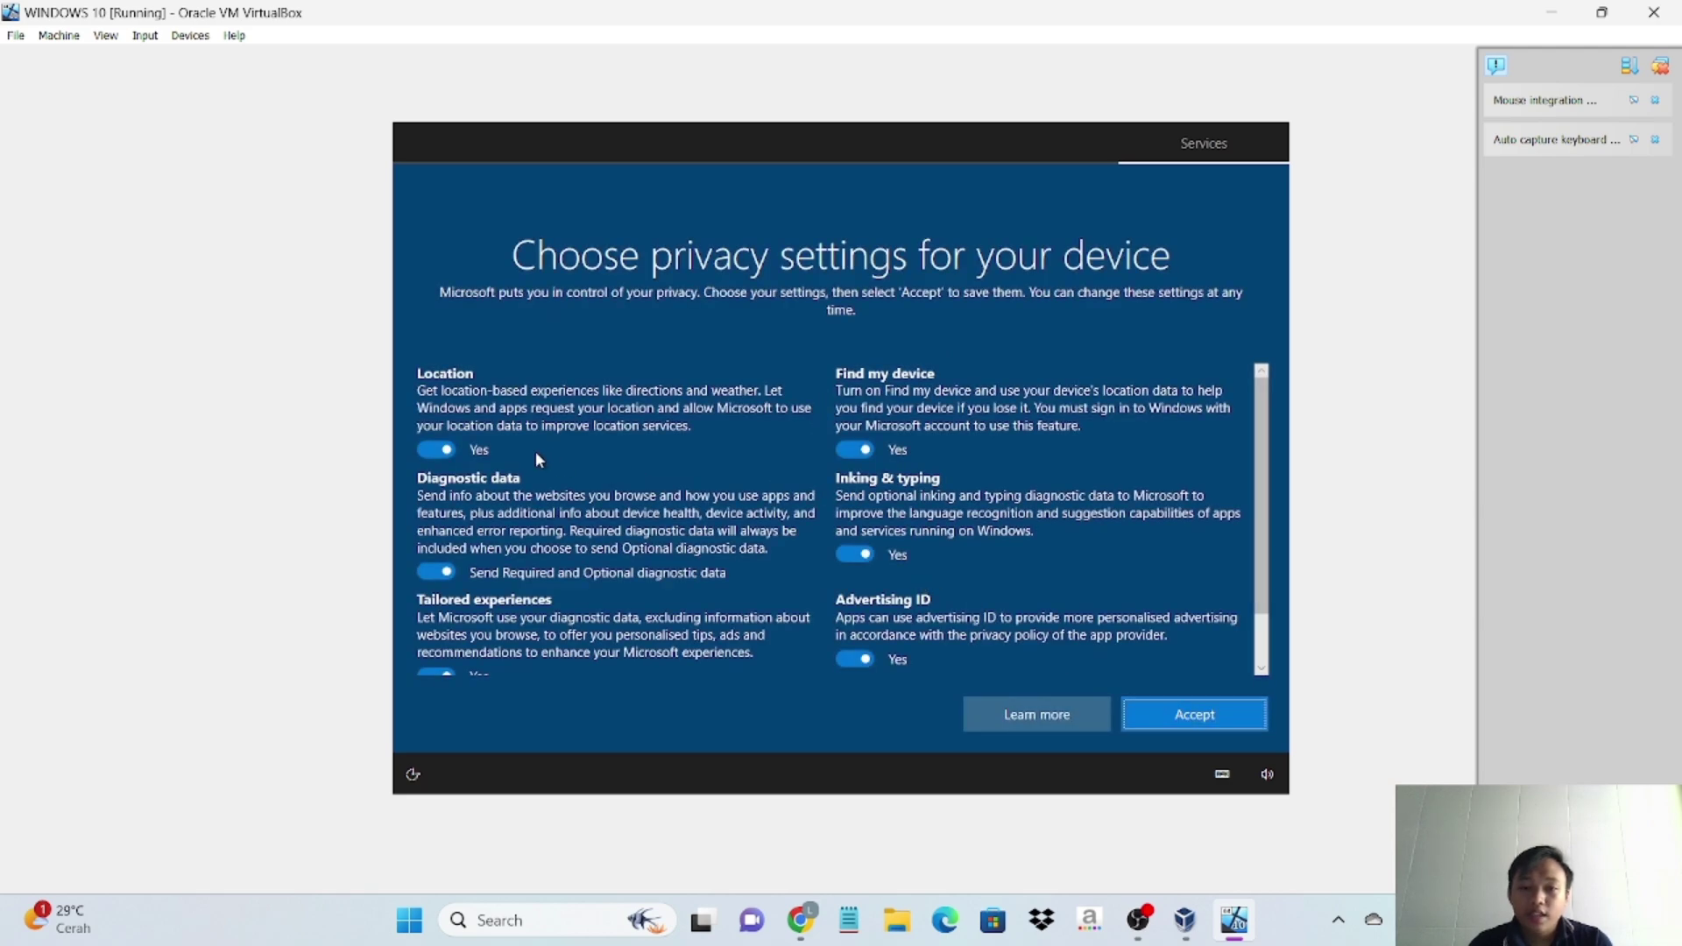
{"action": "left_click", "coordinate": [445, 459]}
{"action": "left_click", "coordinate": [443, 454]}
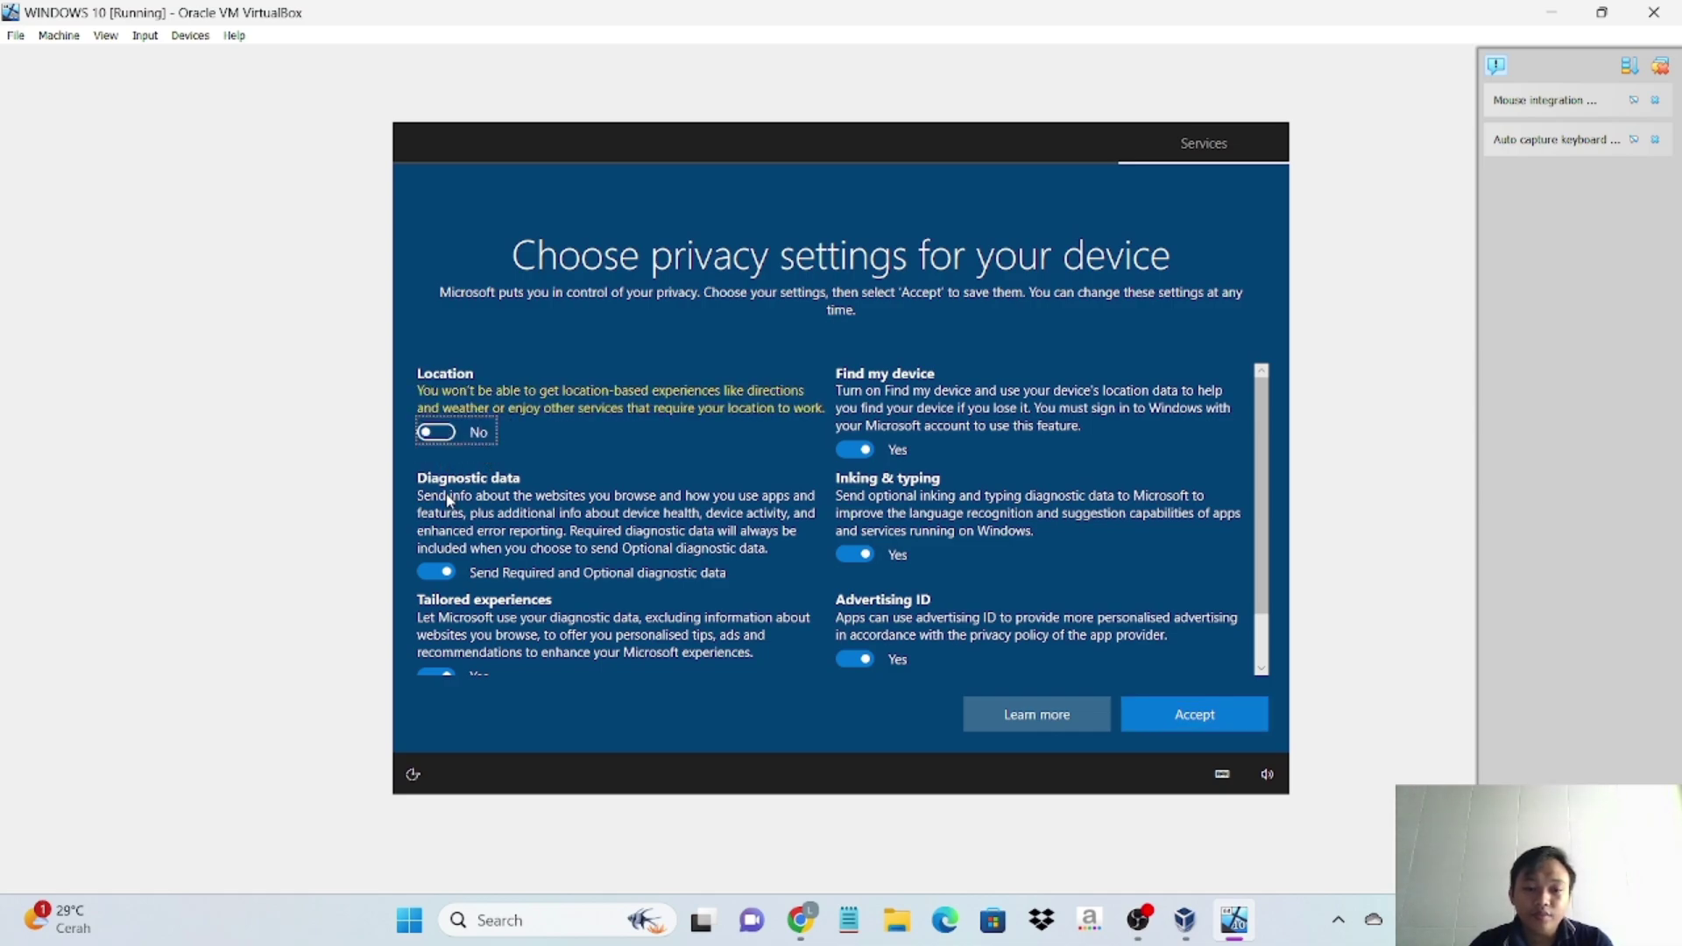
{"action": "left_click", "coordinate": [446, 575]}
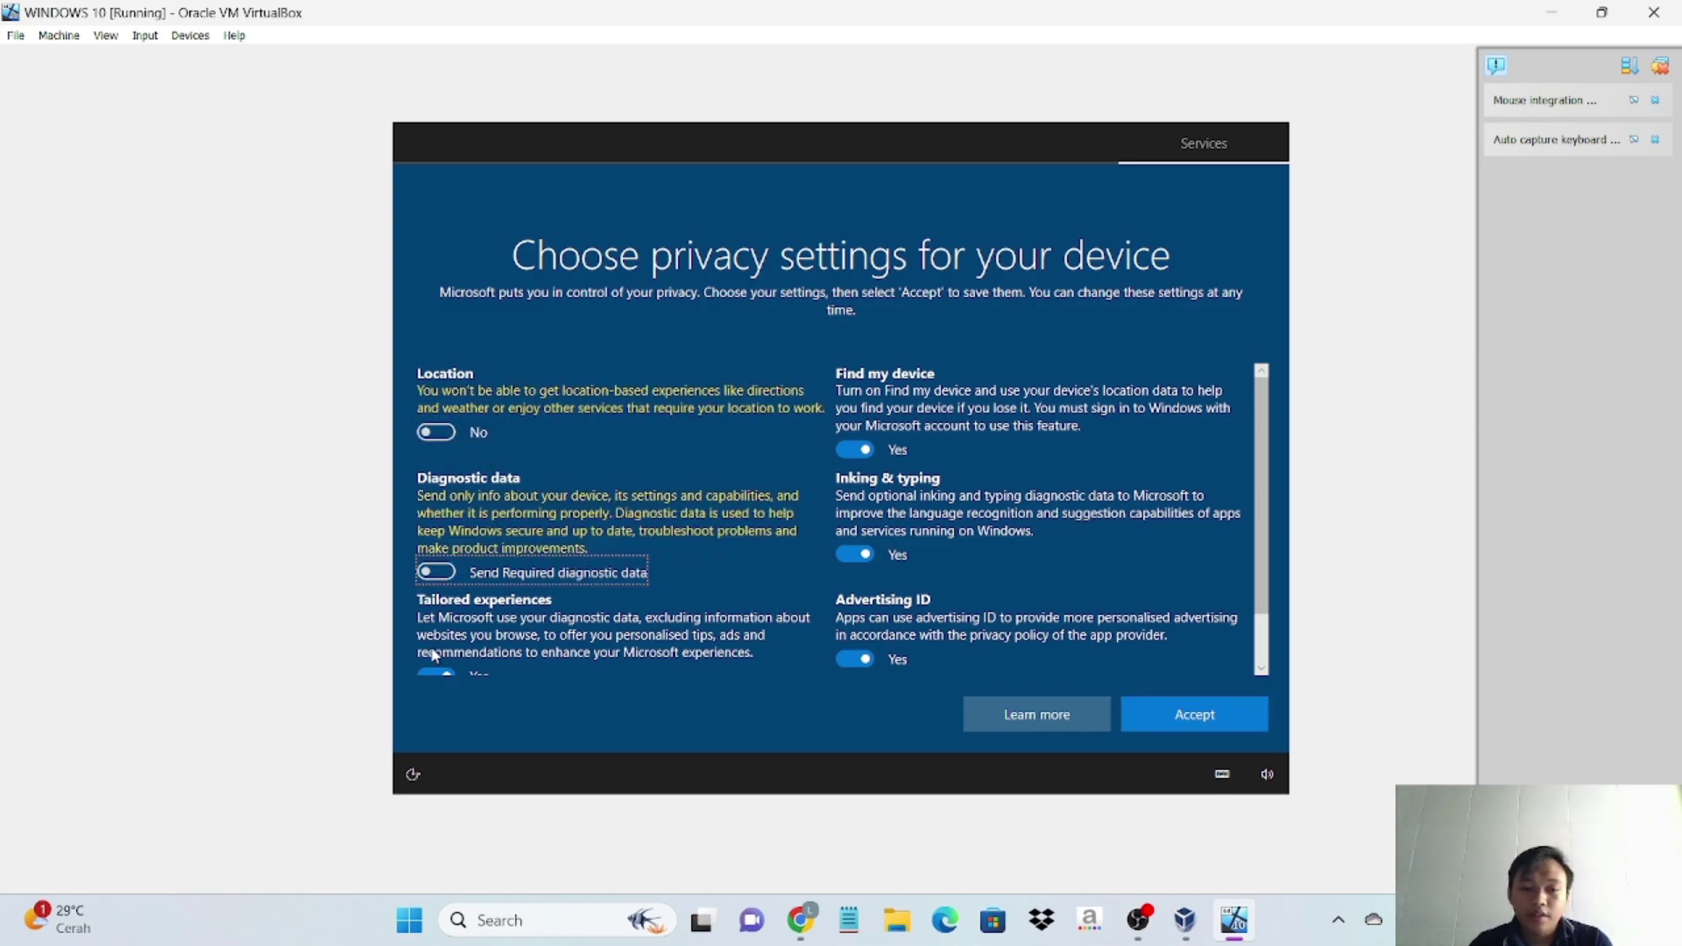
- Turn off tailored experiences, Find my device, inking & typing and Advertising ID, then accept
{"action": "left_click", "coordinate": [439, 678]}
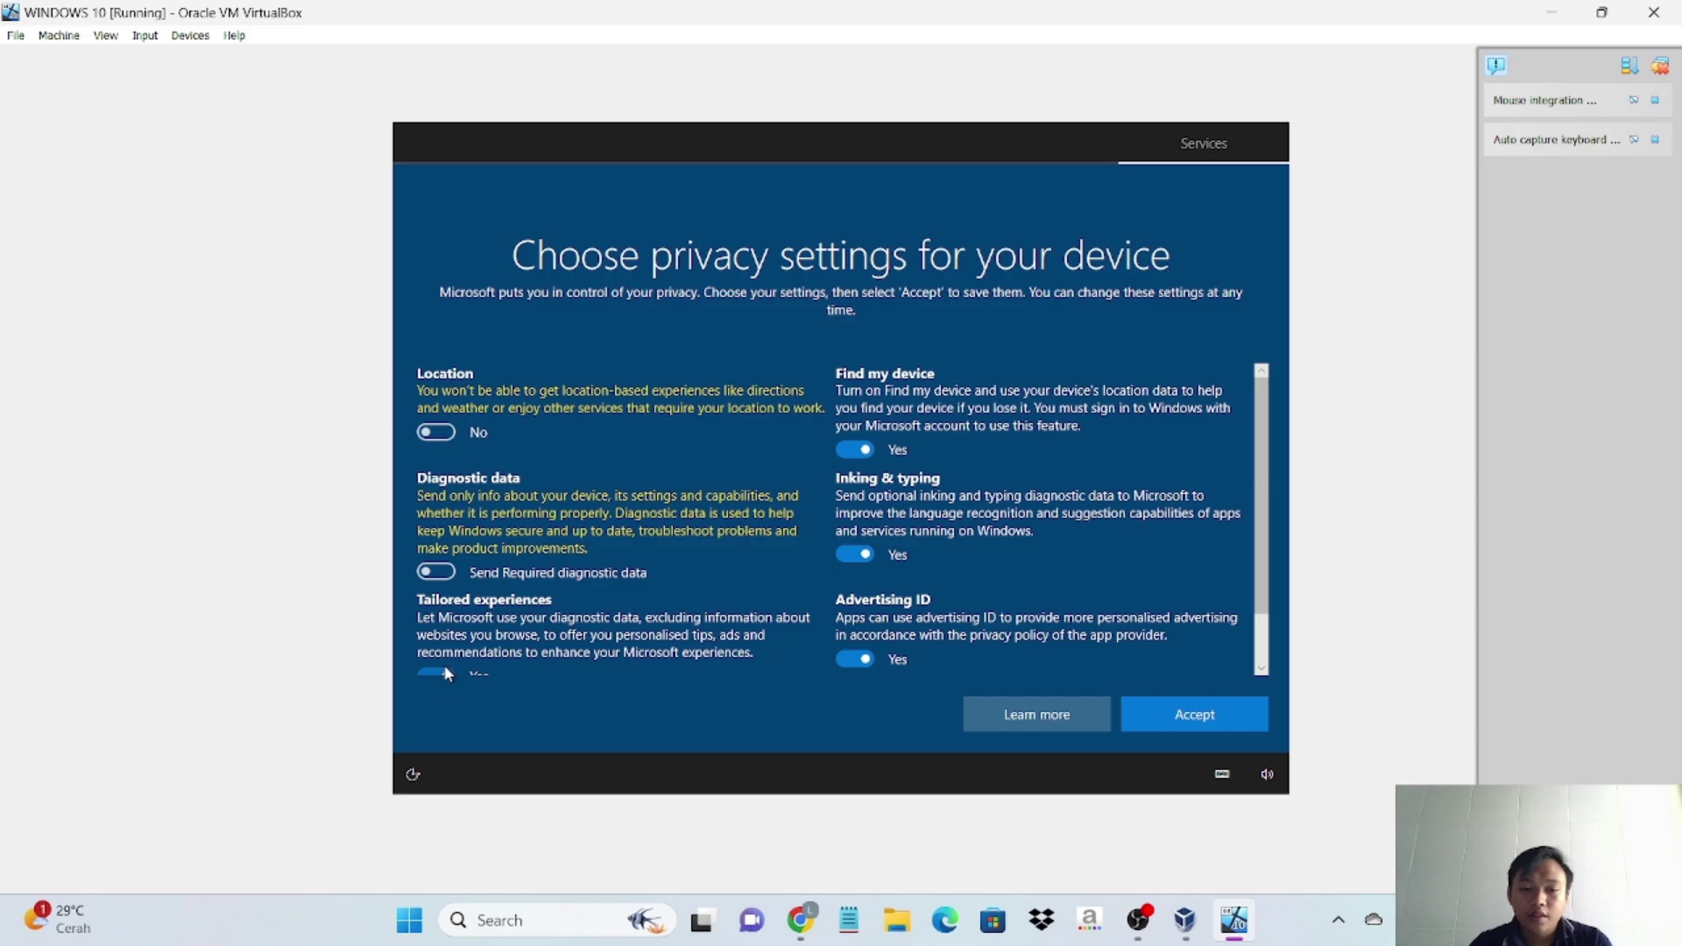
{"action": "left_click", "coordinate": [443, 665]}
{"action": "left_click", "coordinate": [444, 667]}
{"action": "left_click", "coordinate": [855, 449]}
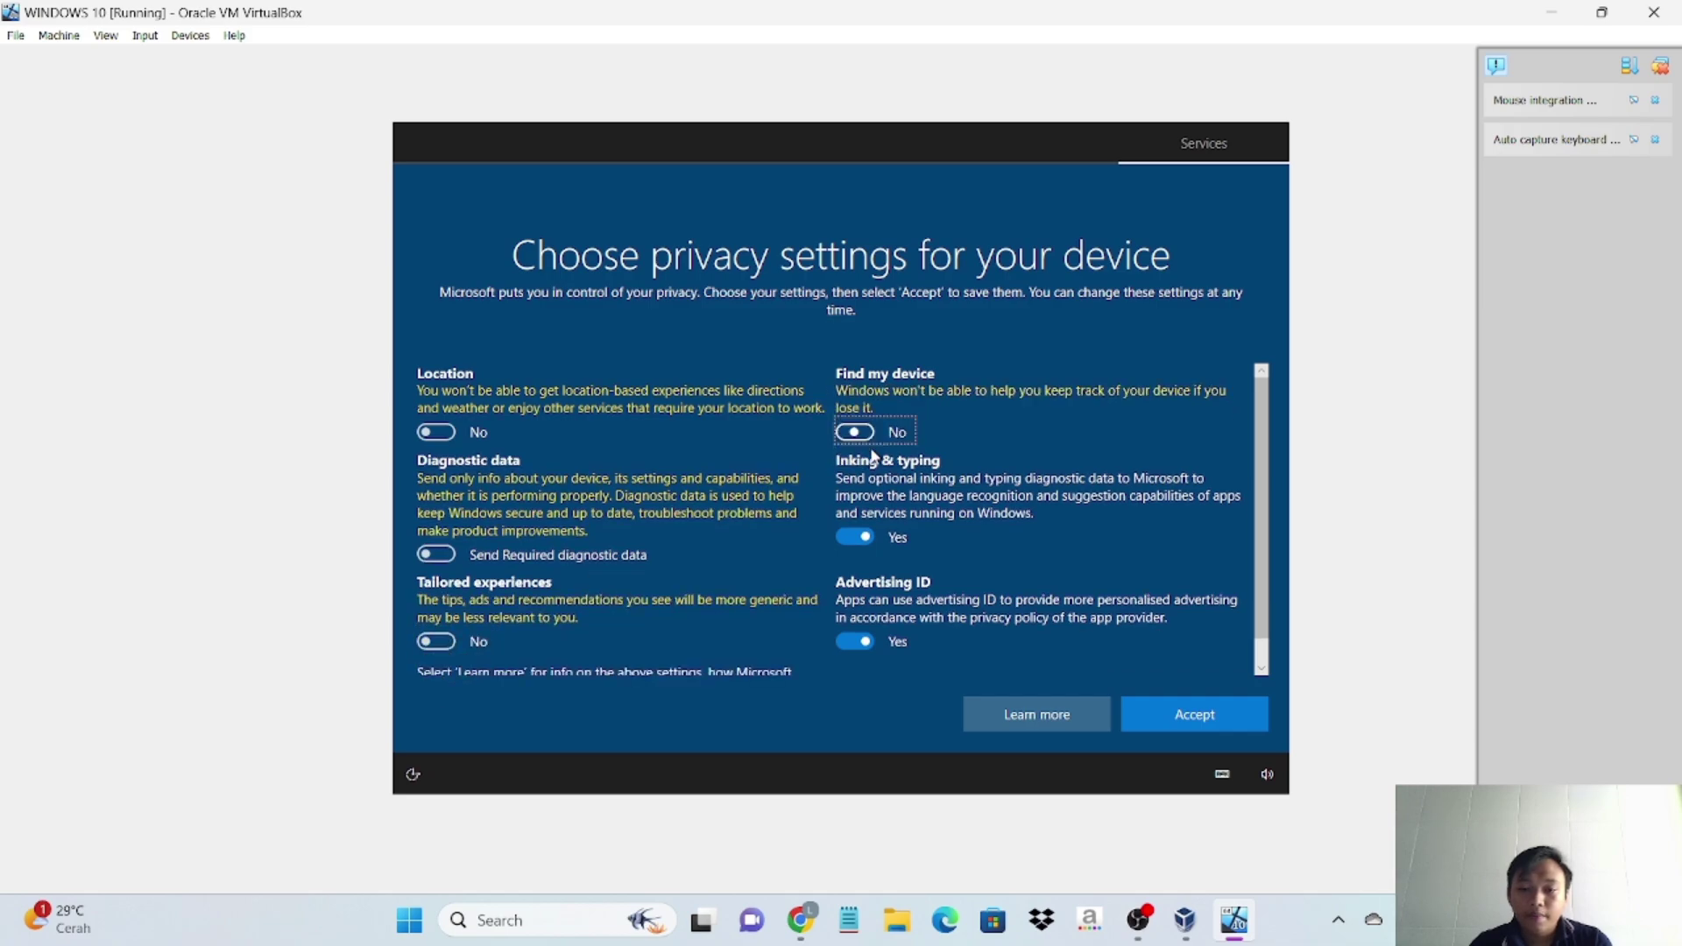
{"action": "left_click", "coordinate": [851, 538]}
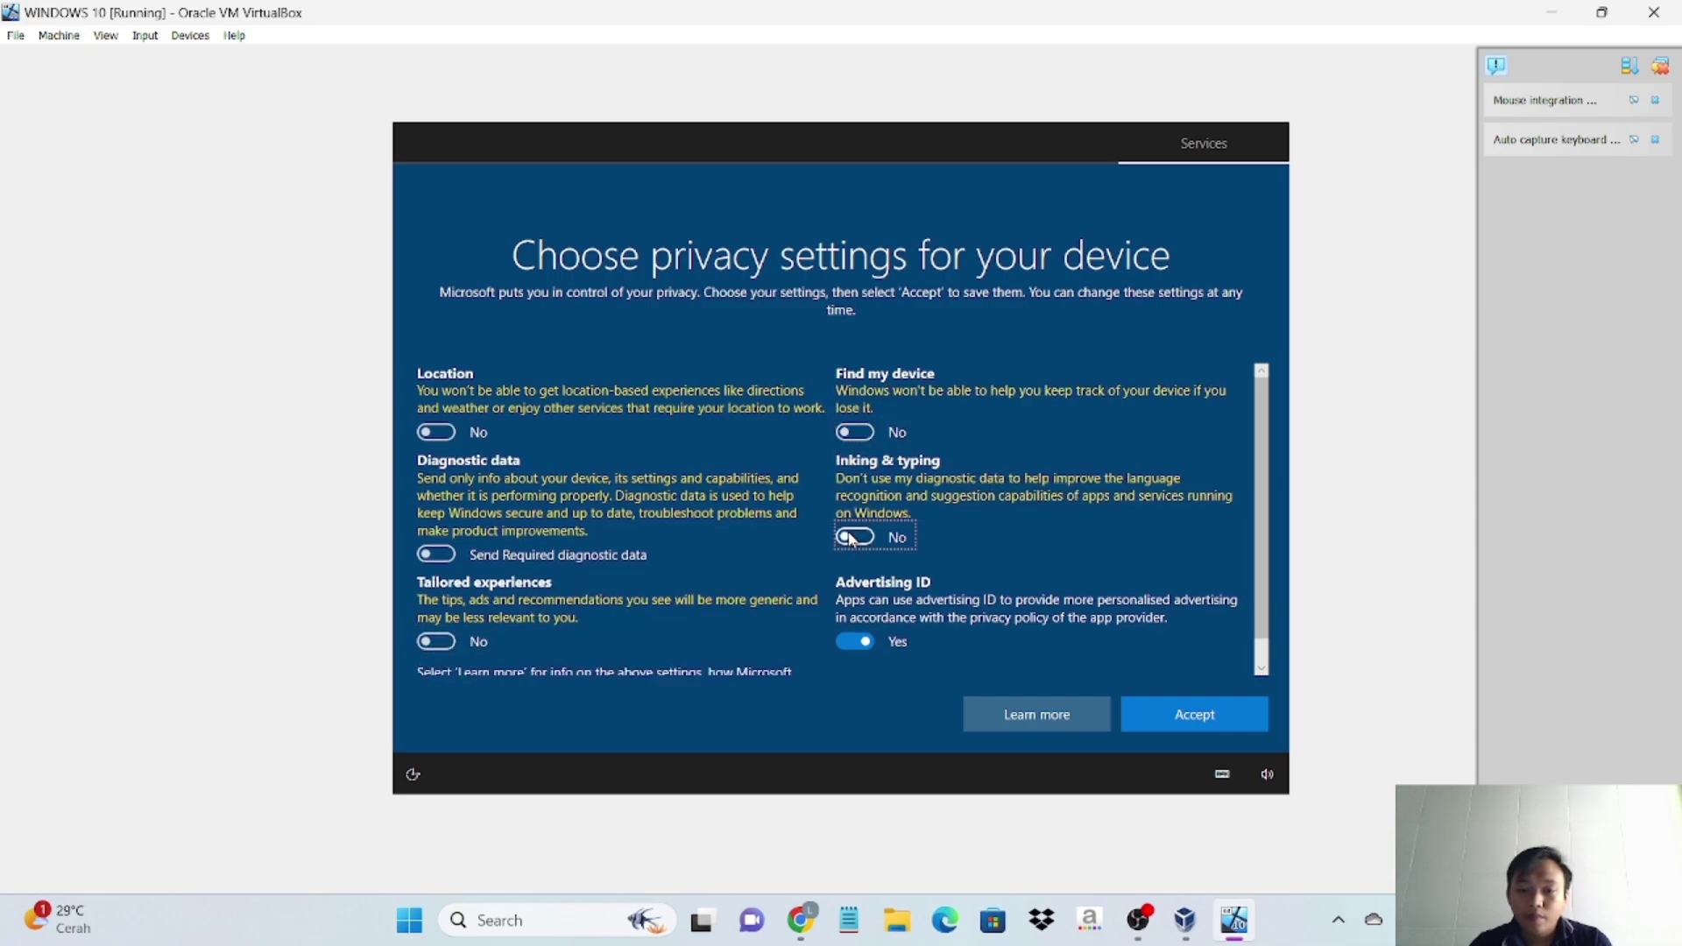
{"action": "left_click", "coordinate": [876, 639]}
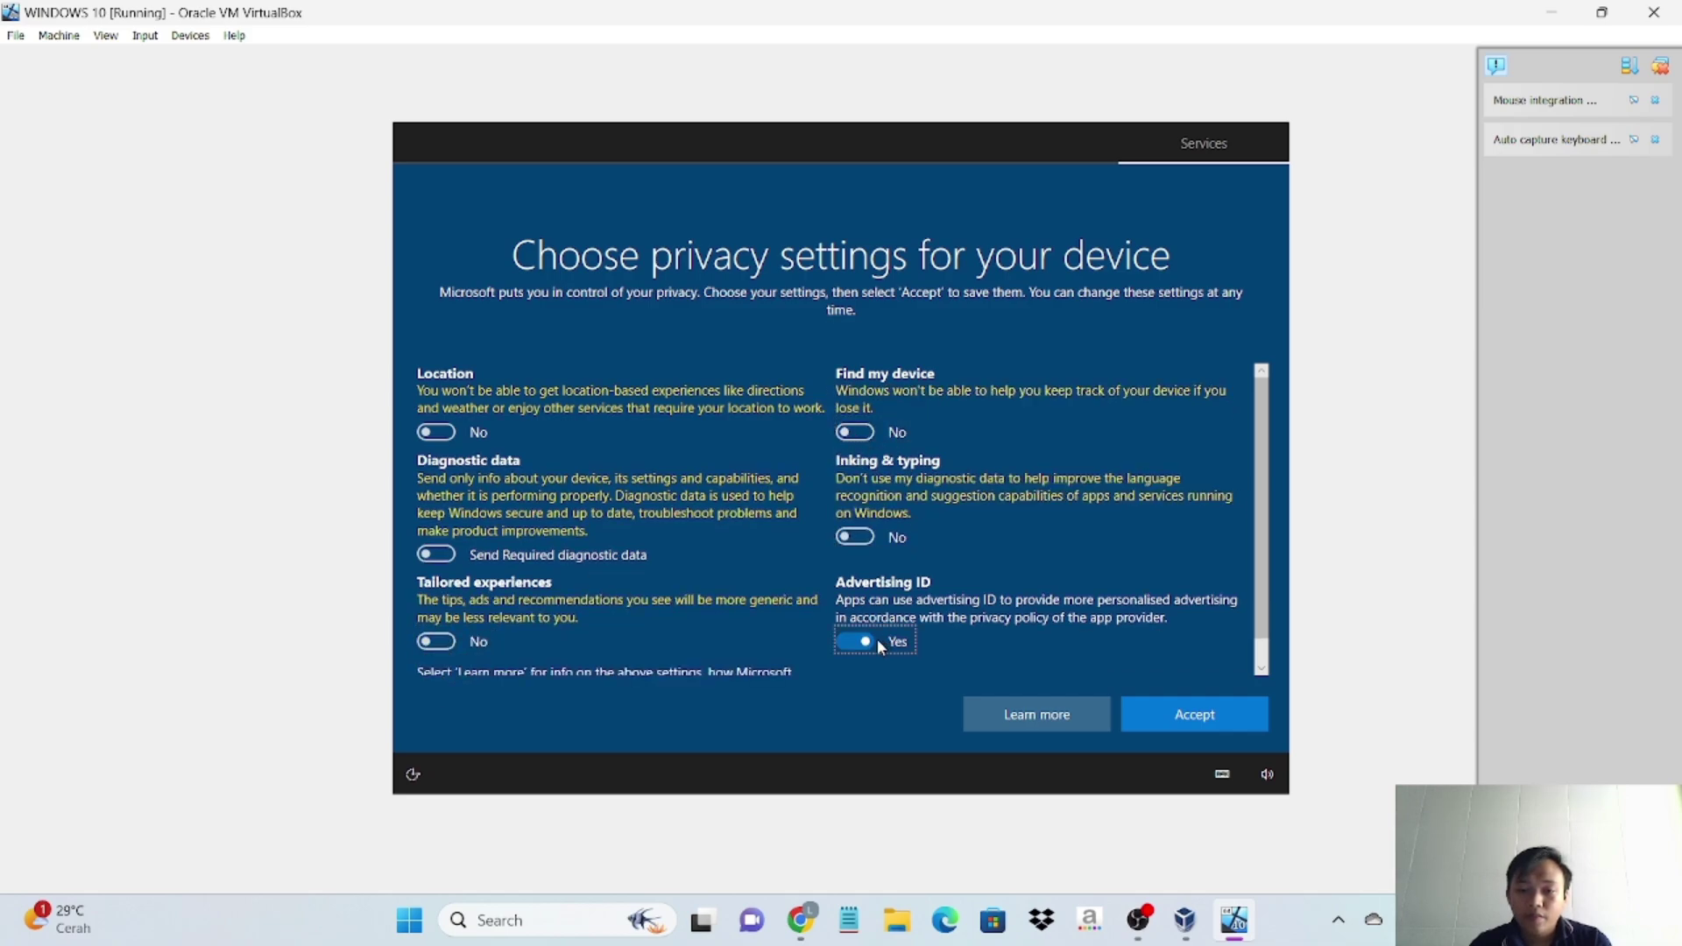
{"action": "left_click", "coordinate": [1216, 722]}
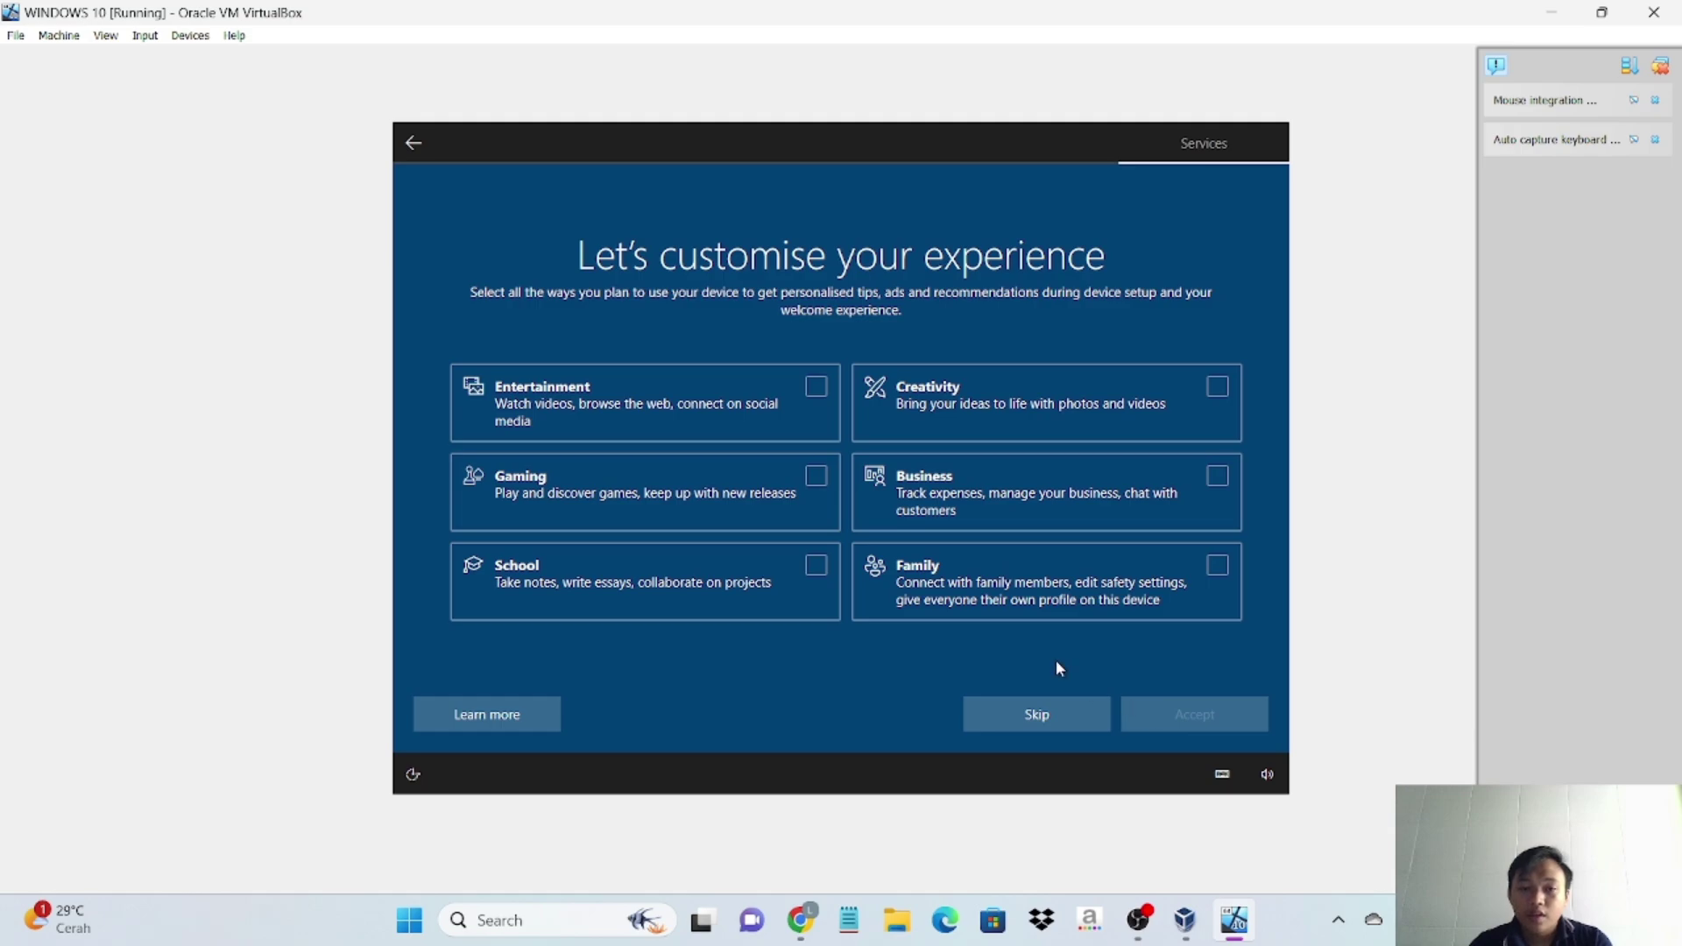
- Skip the Let's customise your experience page without choosing any categories
{"action": "left_click", "coordinate": [1048, 729]}
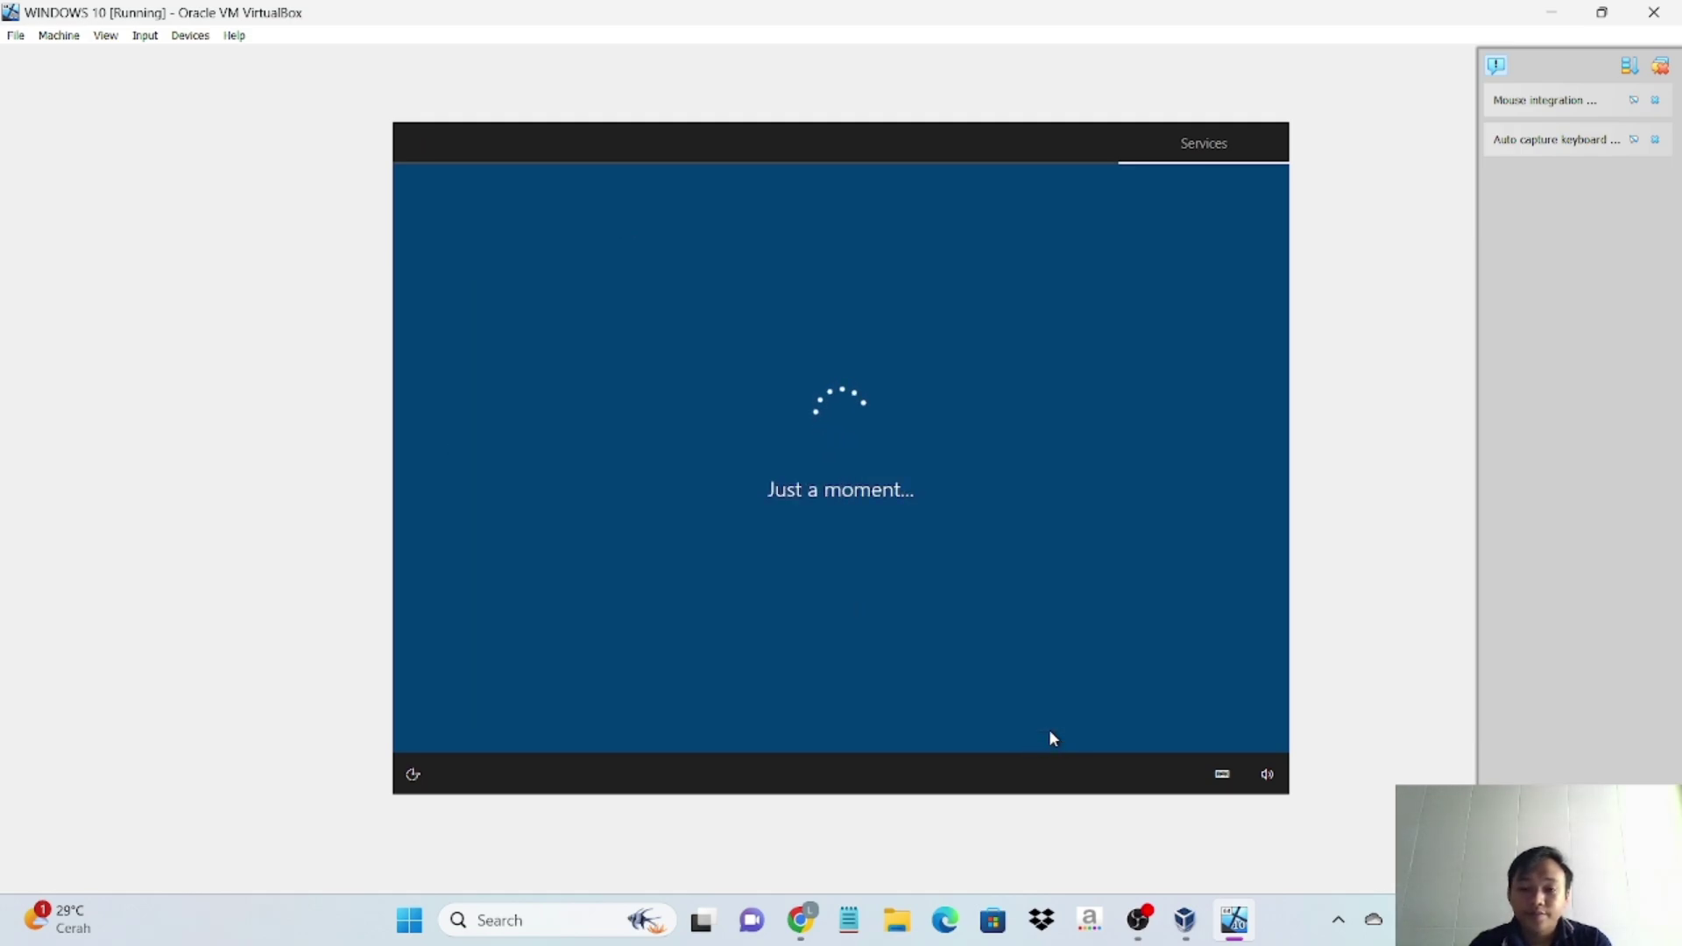
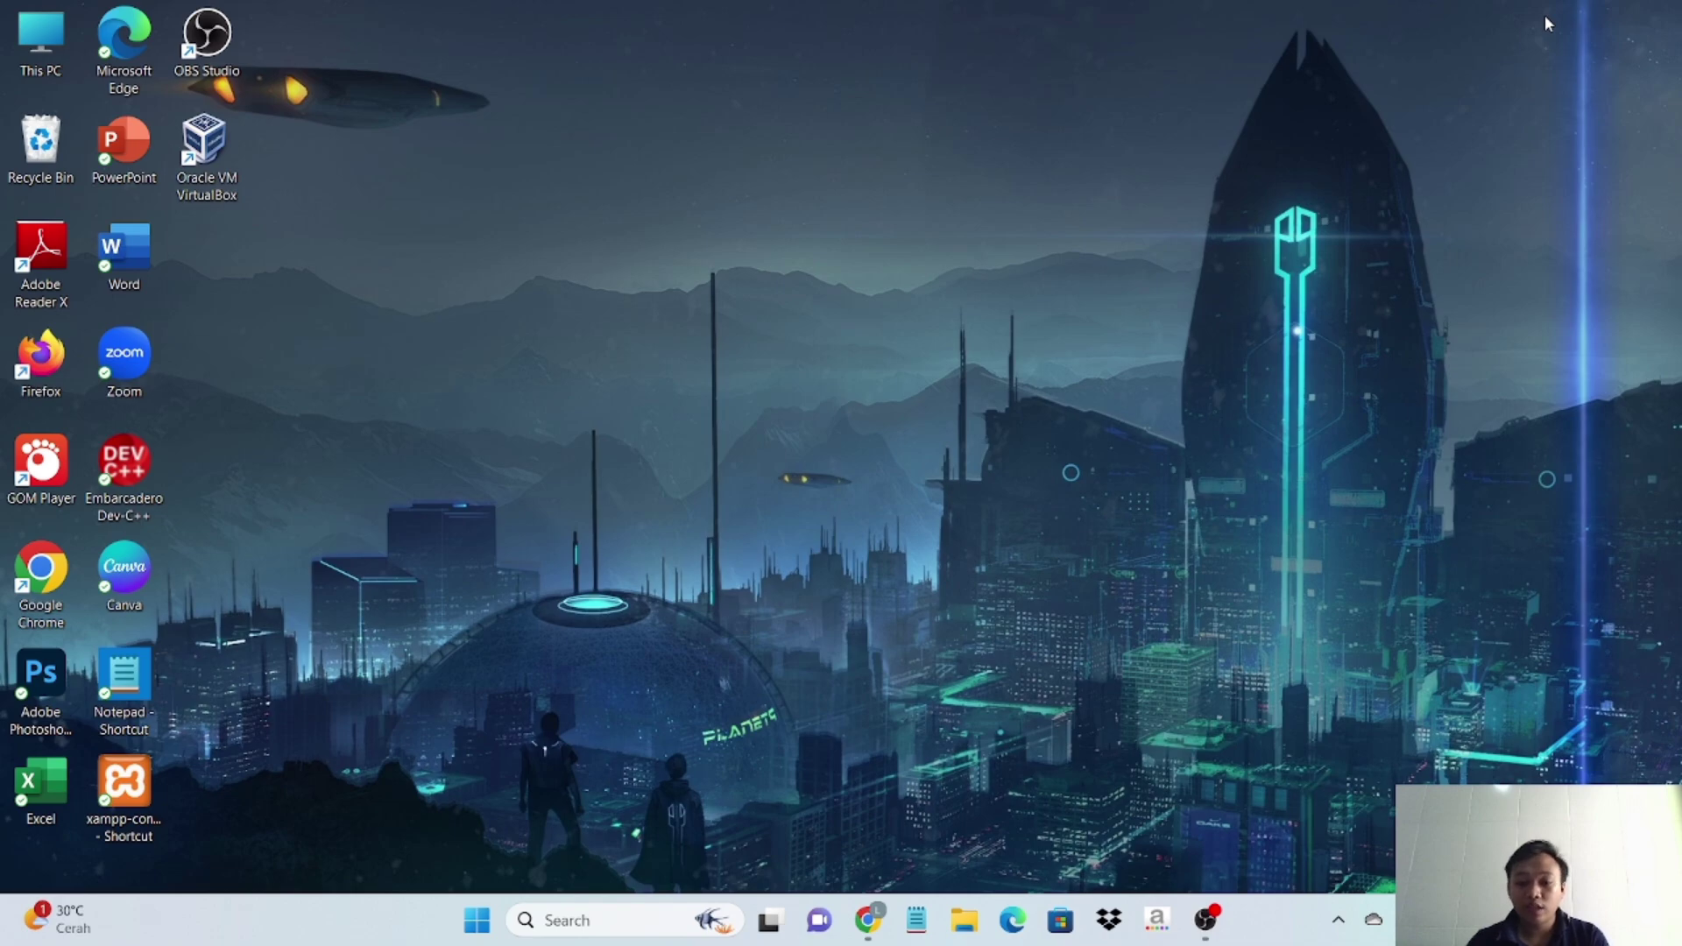
- Search Google for 'ubuntu' in the browser and open the official ubuntu.com result
{"action": "left_click", "coordinate": [869, 921]}
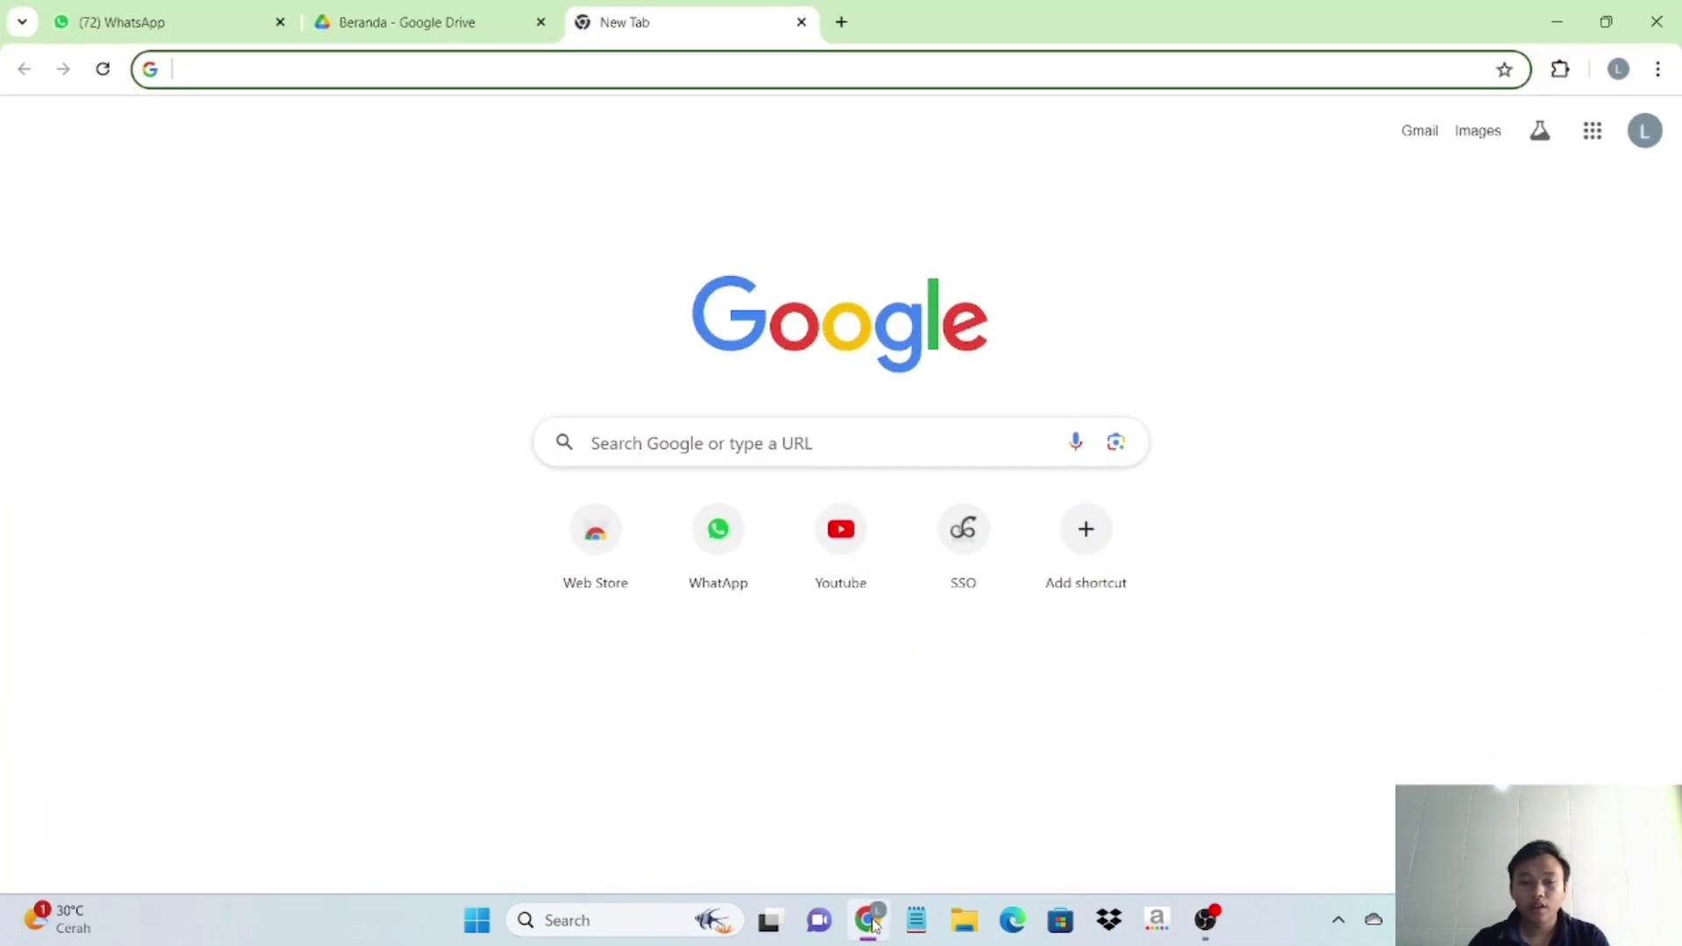
{"action": "left_click", "coordinate": [716, 449]}
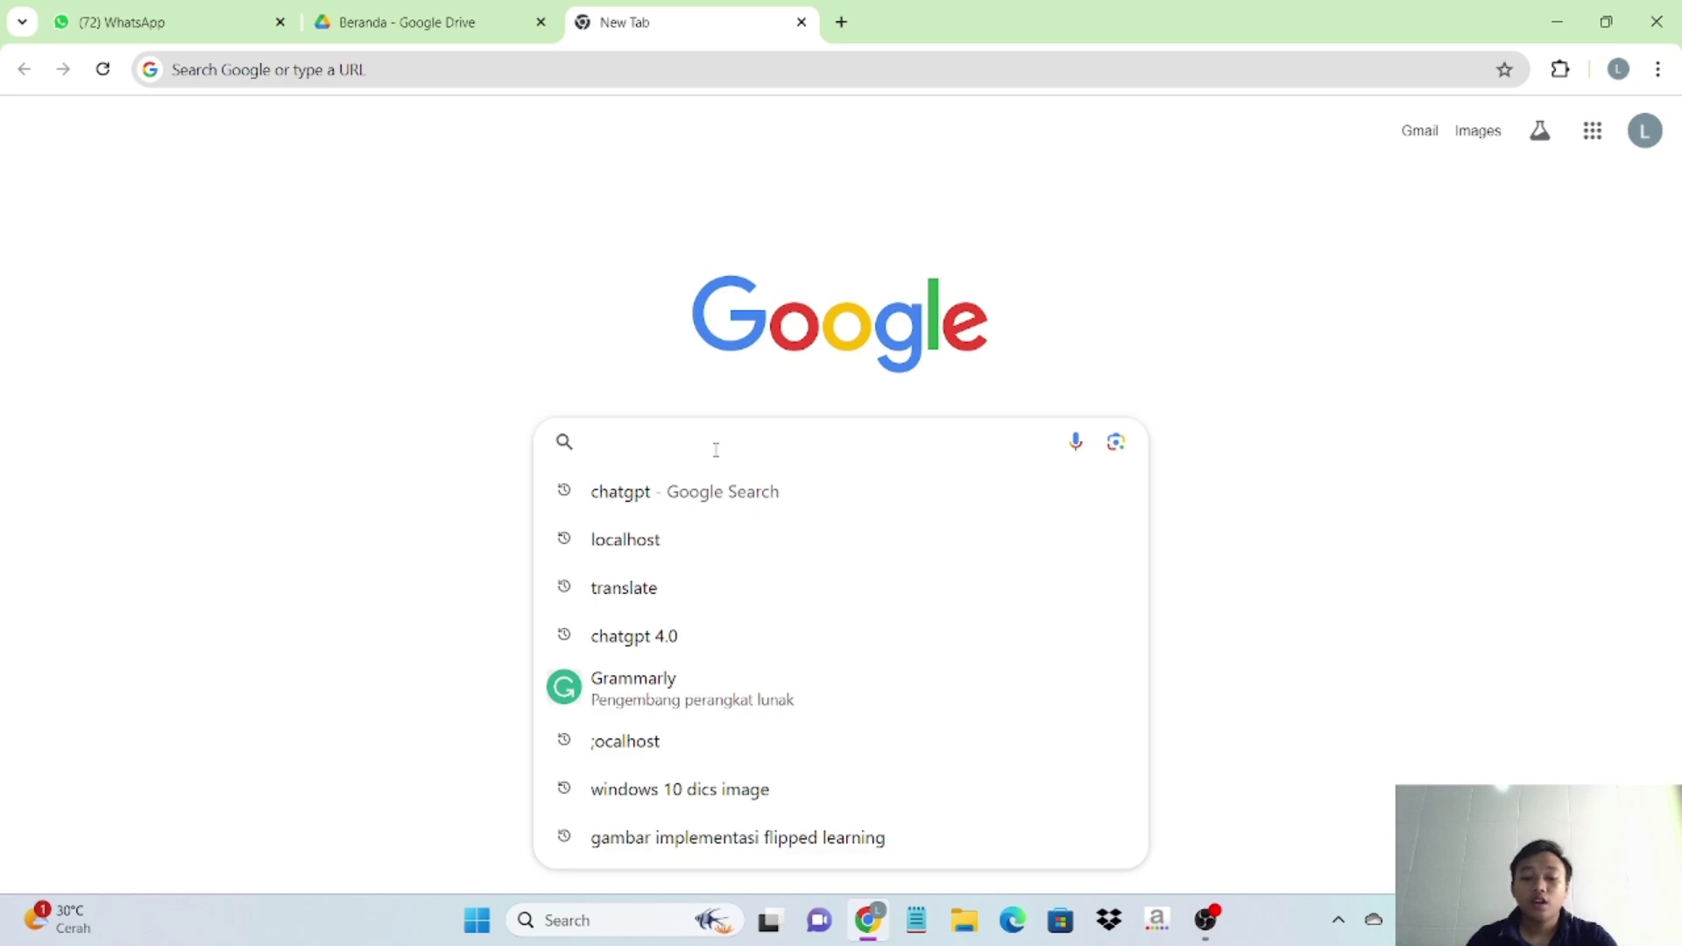
{"action": "type", "text": "ubun"}
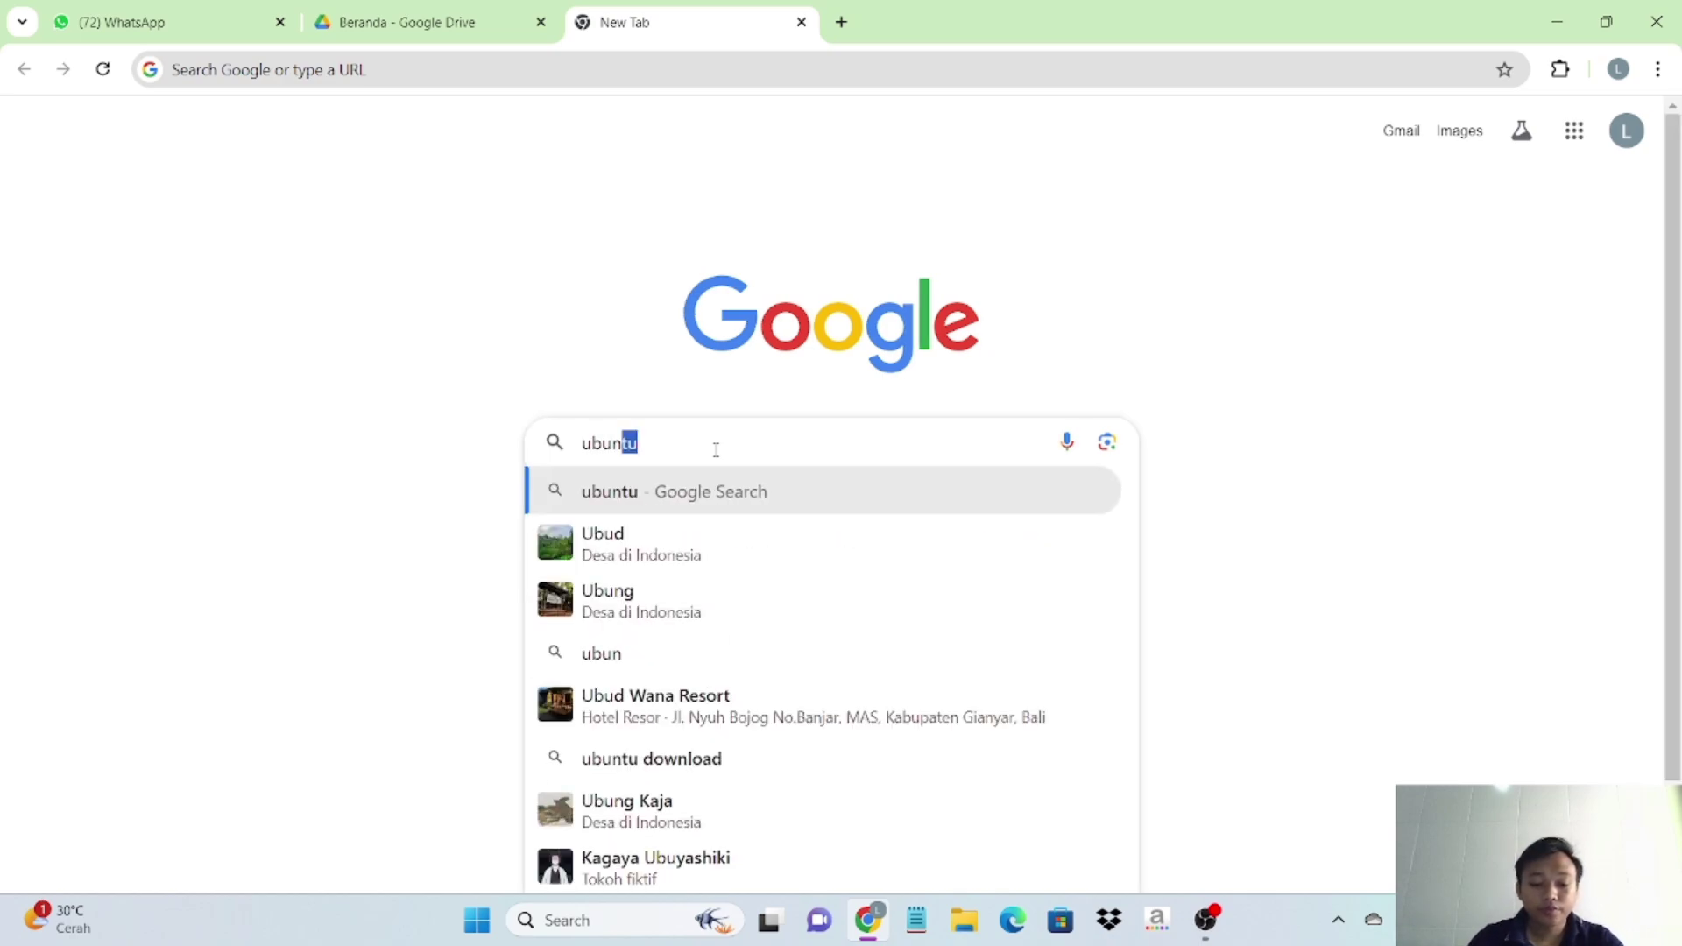
{"action": "type", "text": "tu"}
{"action": "key", "text": "Return"}
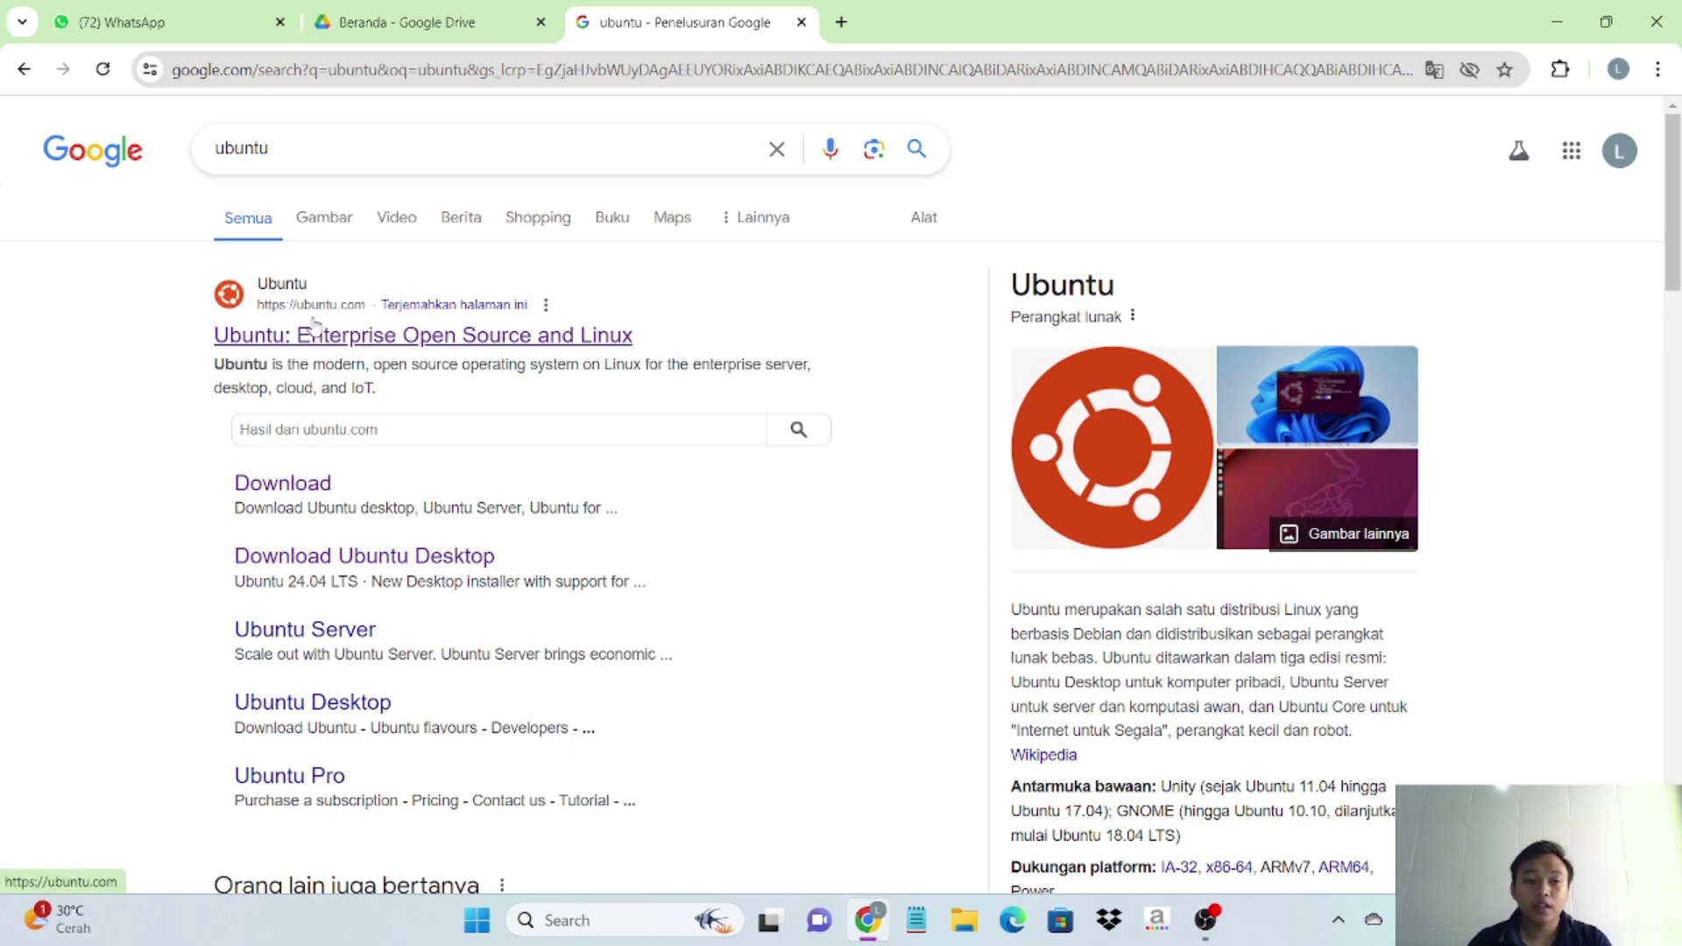
{"action": "left_click", "coordinate": [304, 324]}
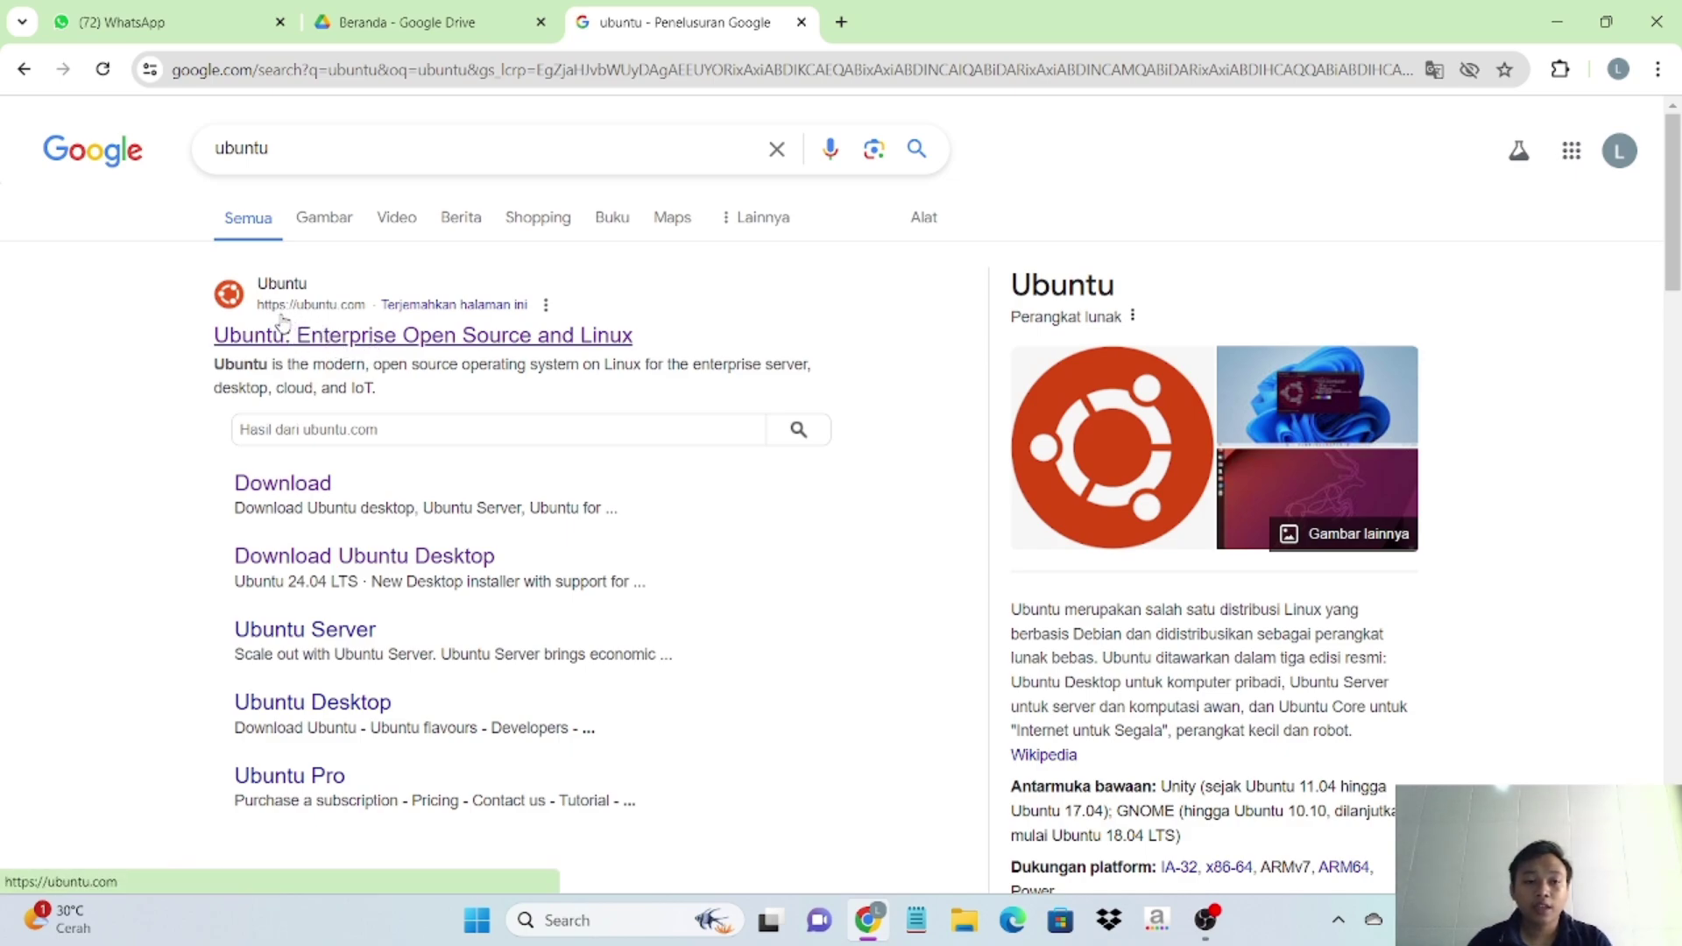
{"action": "left_click", "coordinate": [362, 350]}
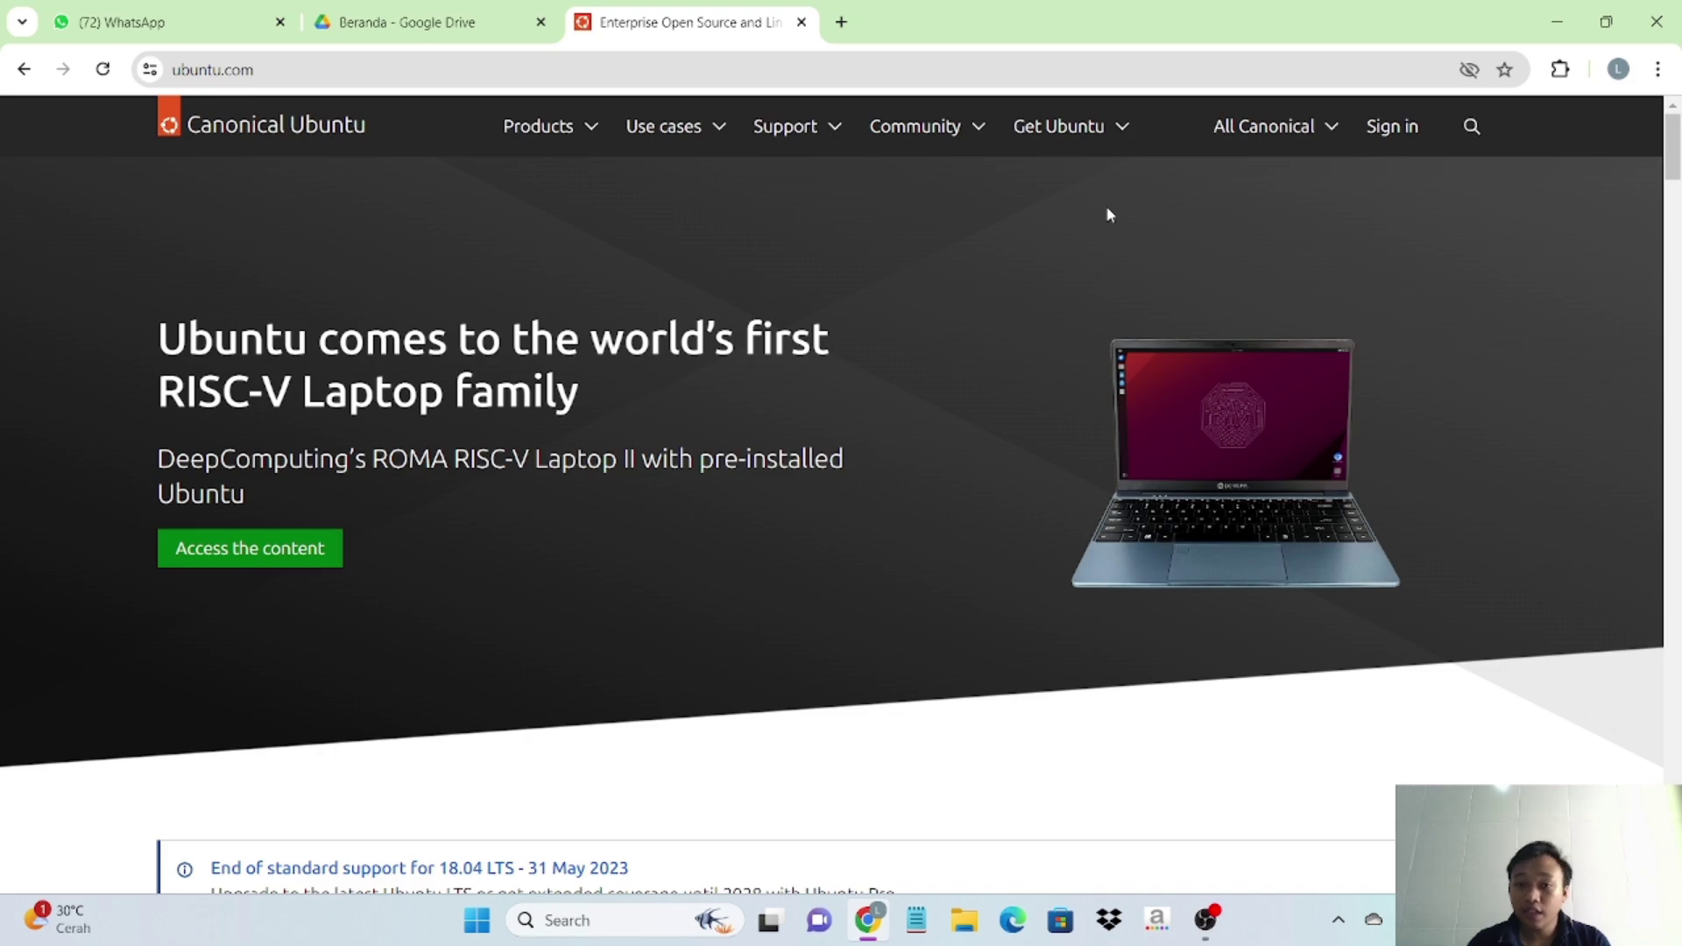
- From Get Ubuntu, go to the Desktop page, download 24.04 LTS and check its progress
{"action": "left_click", "coordinate": [1118, 131]}
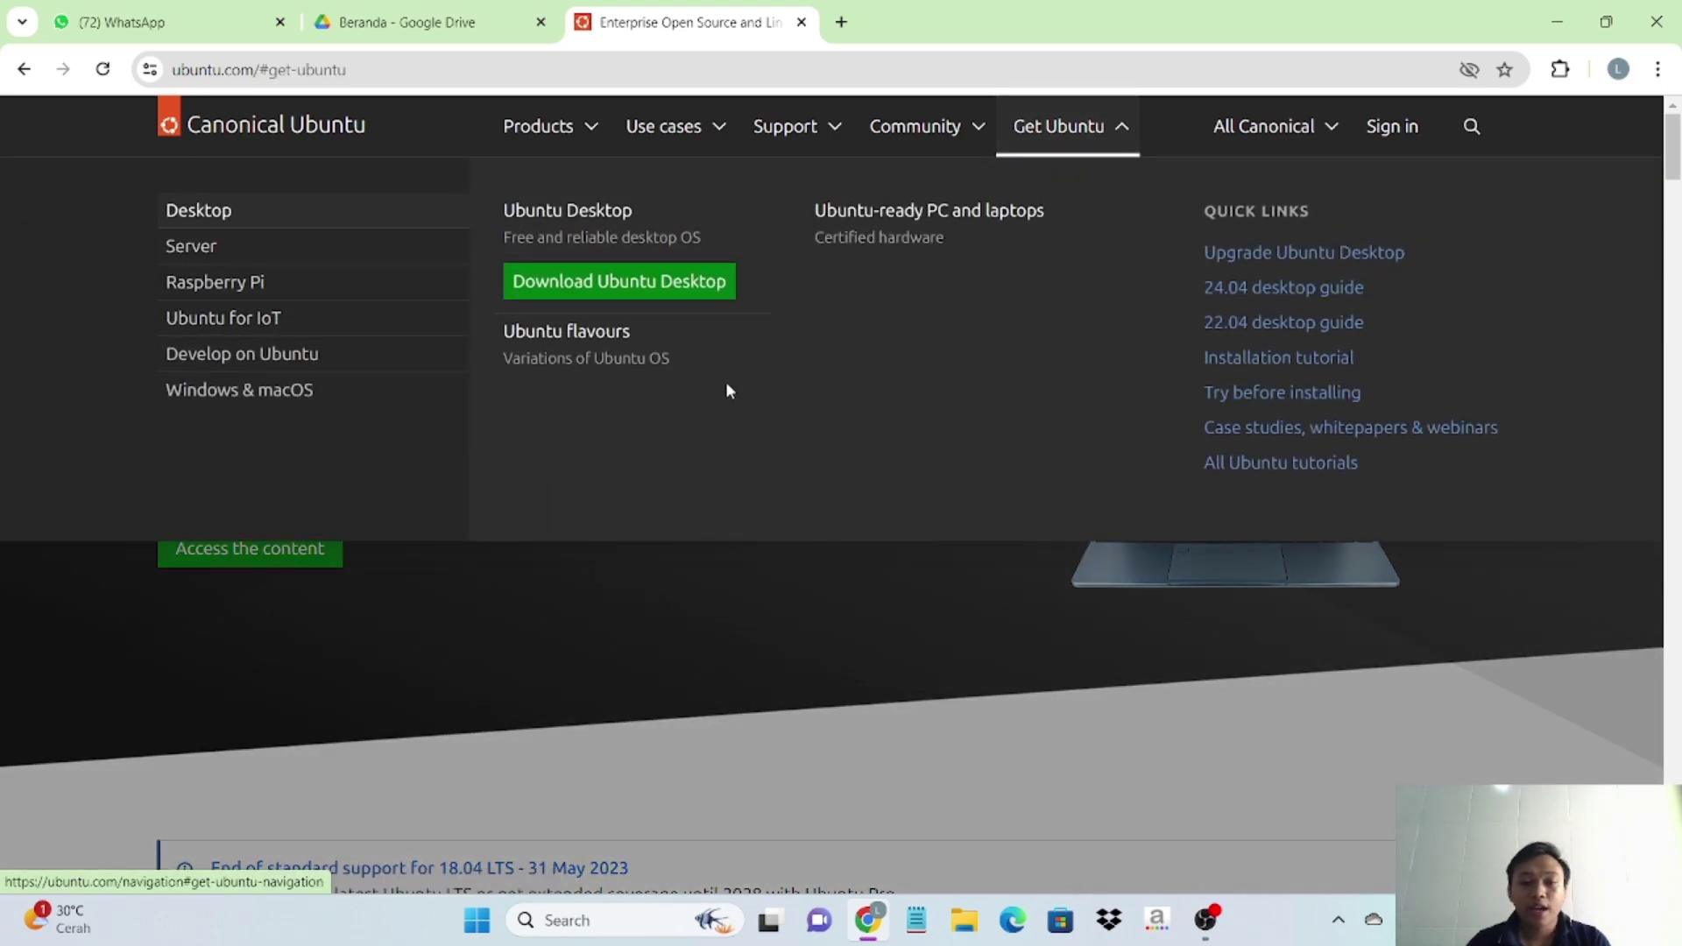
{"action": "left_click", "coordinate": [627, 280]}
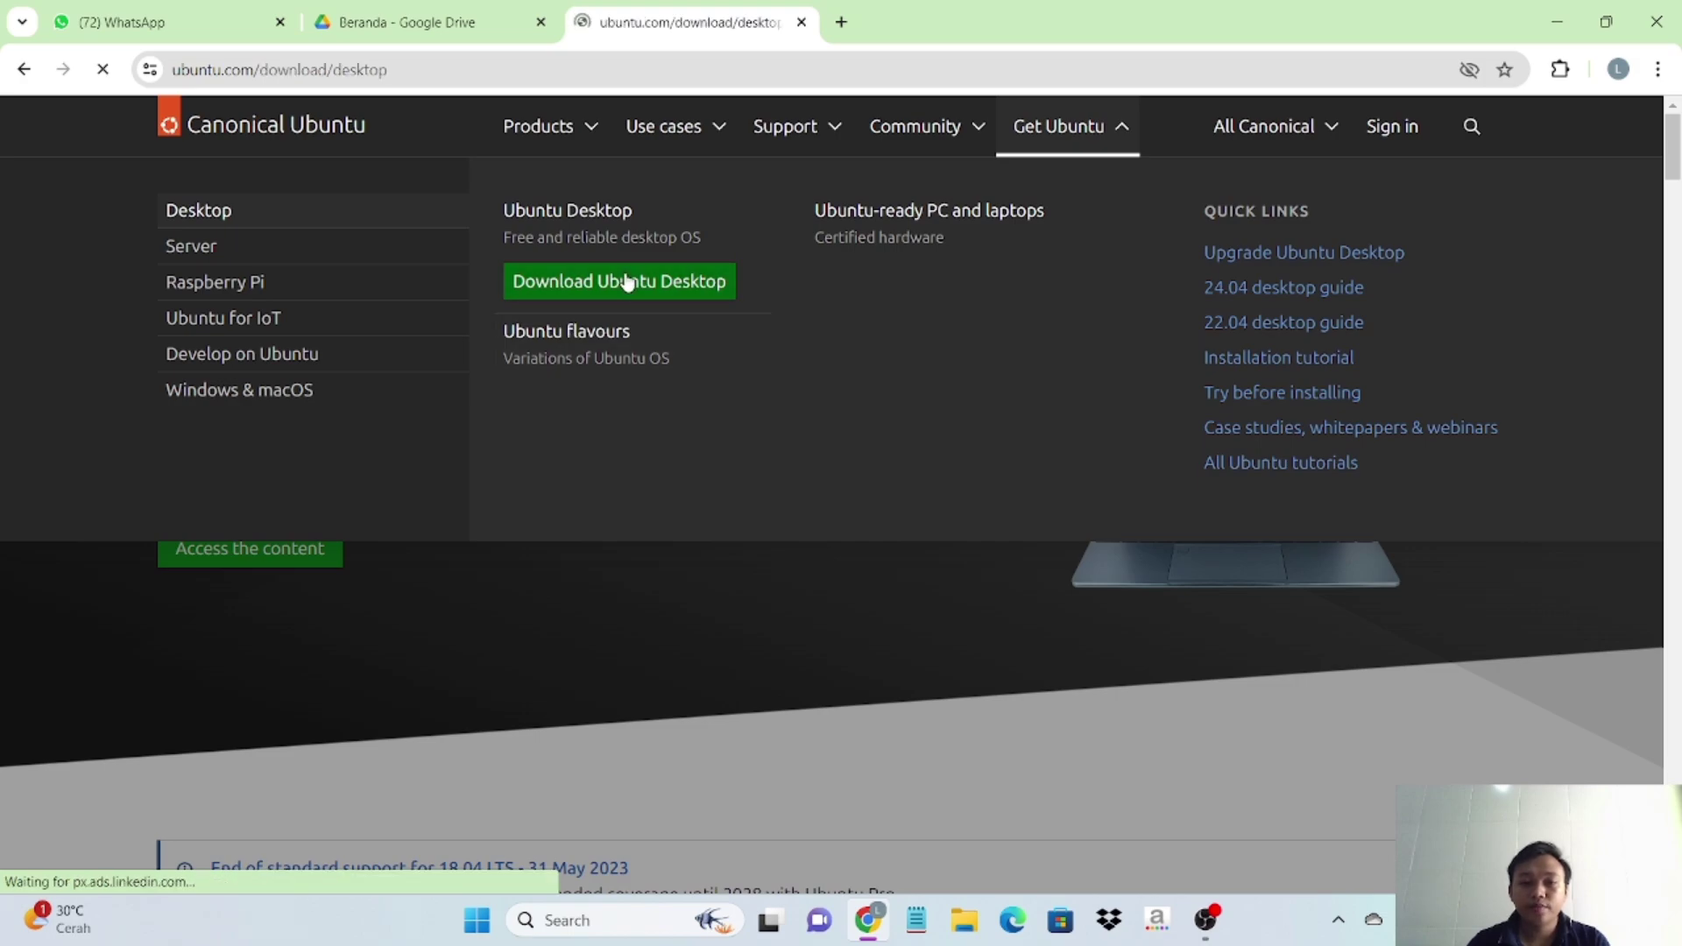
{"action": "scroll", "coordinate": [689, 458], "scroll_direction": "down", "scroll_amount": 3}
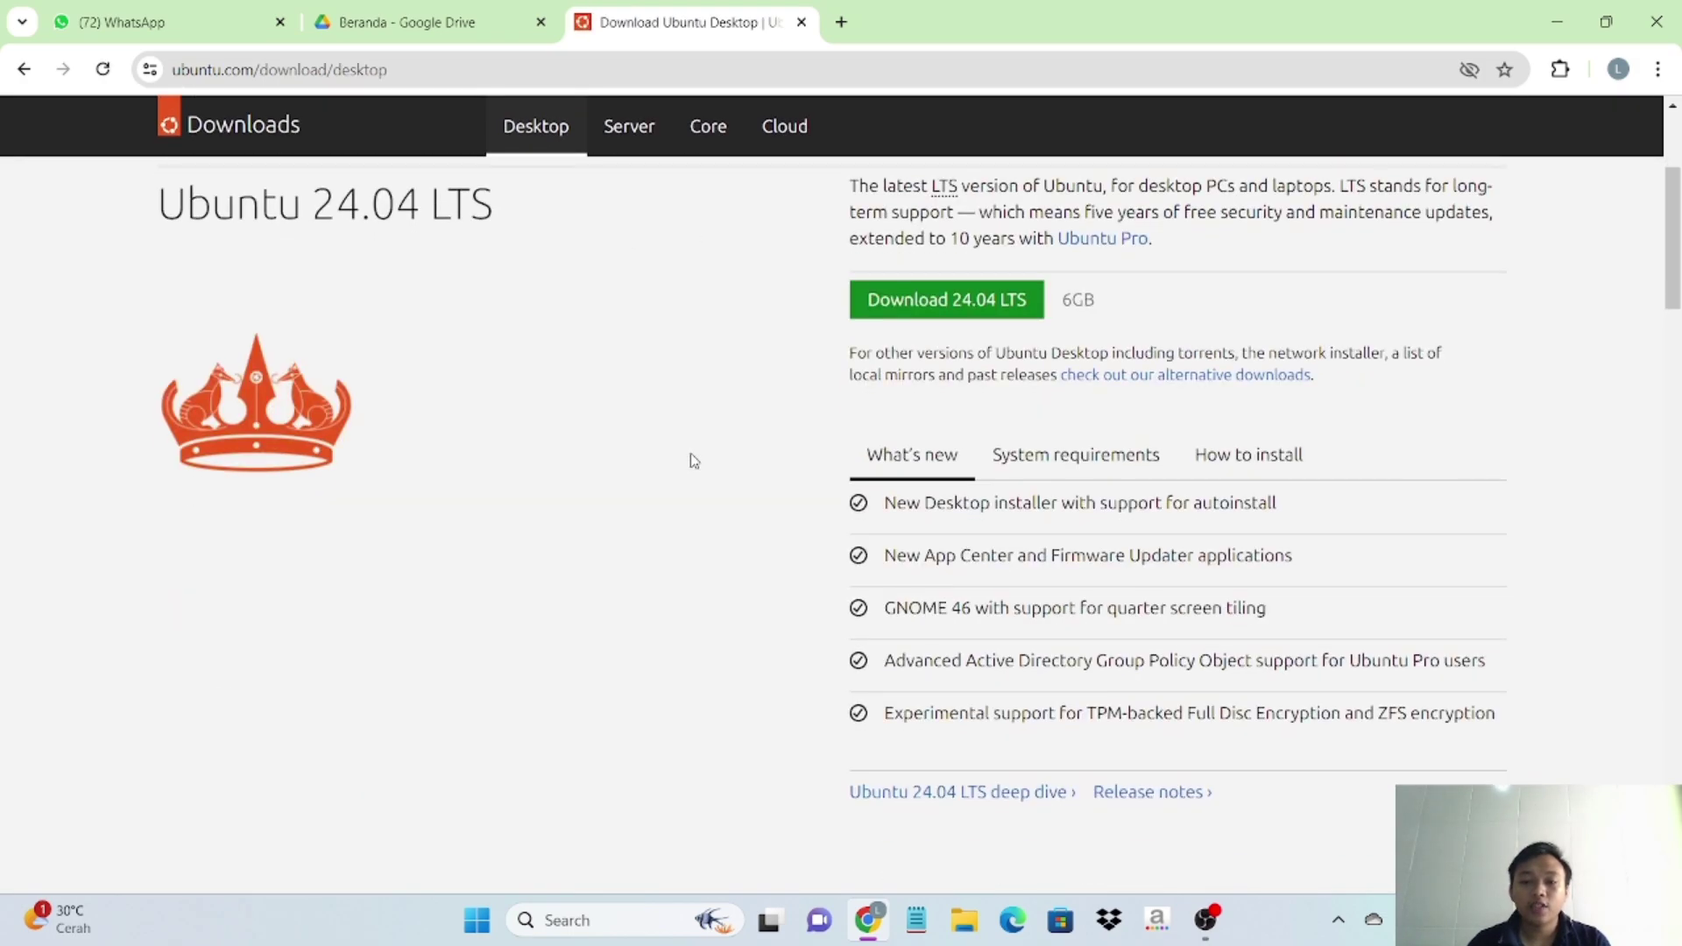
{"action": "scroll", "coordinate": [1138, 368], "scroll_direction": "up", "scroll_amount": 1}
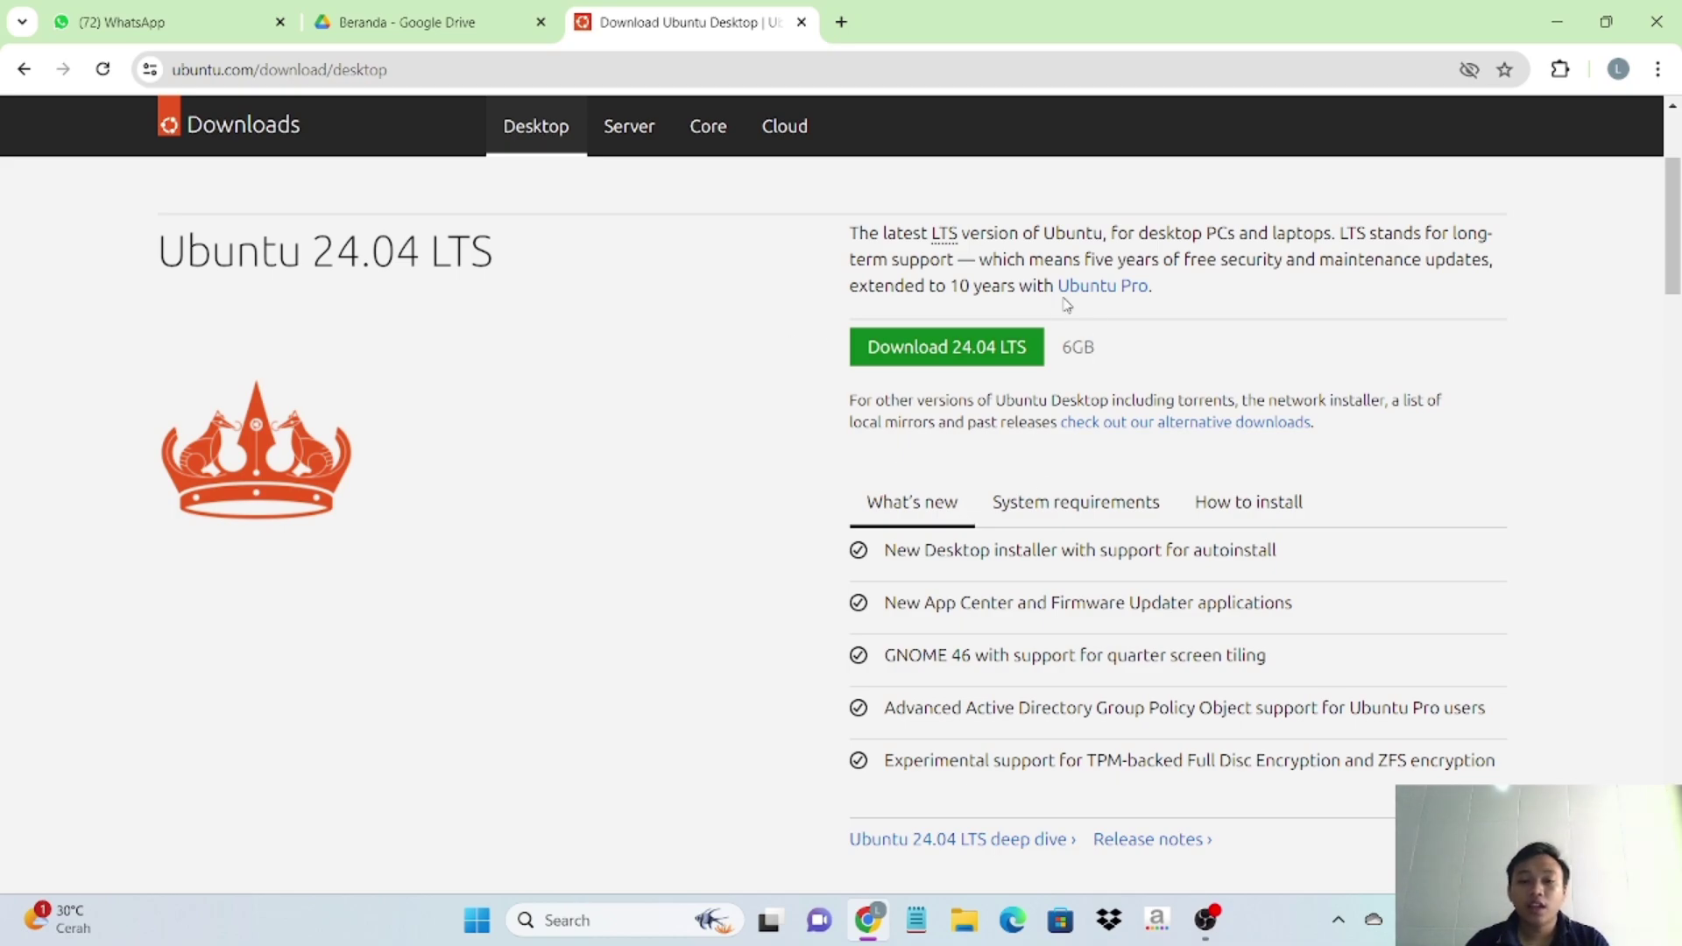
{"action": "left_click", "coordinate": [969, 360]}
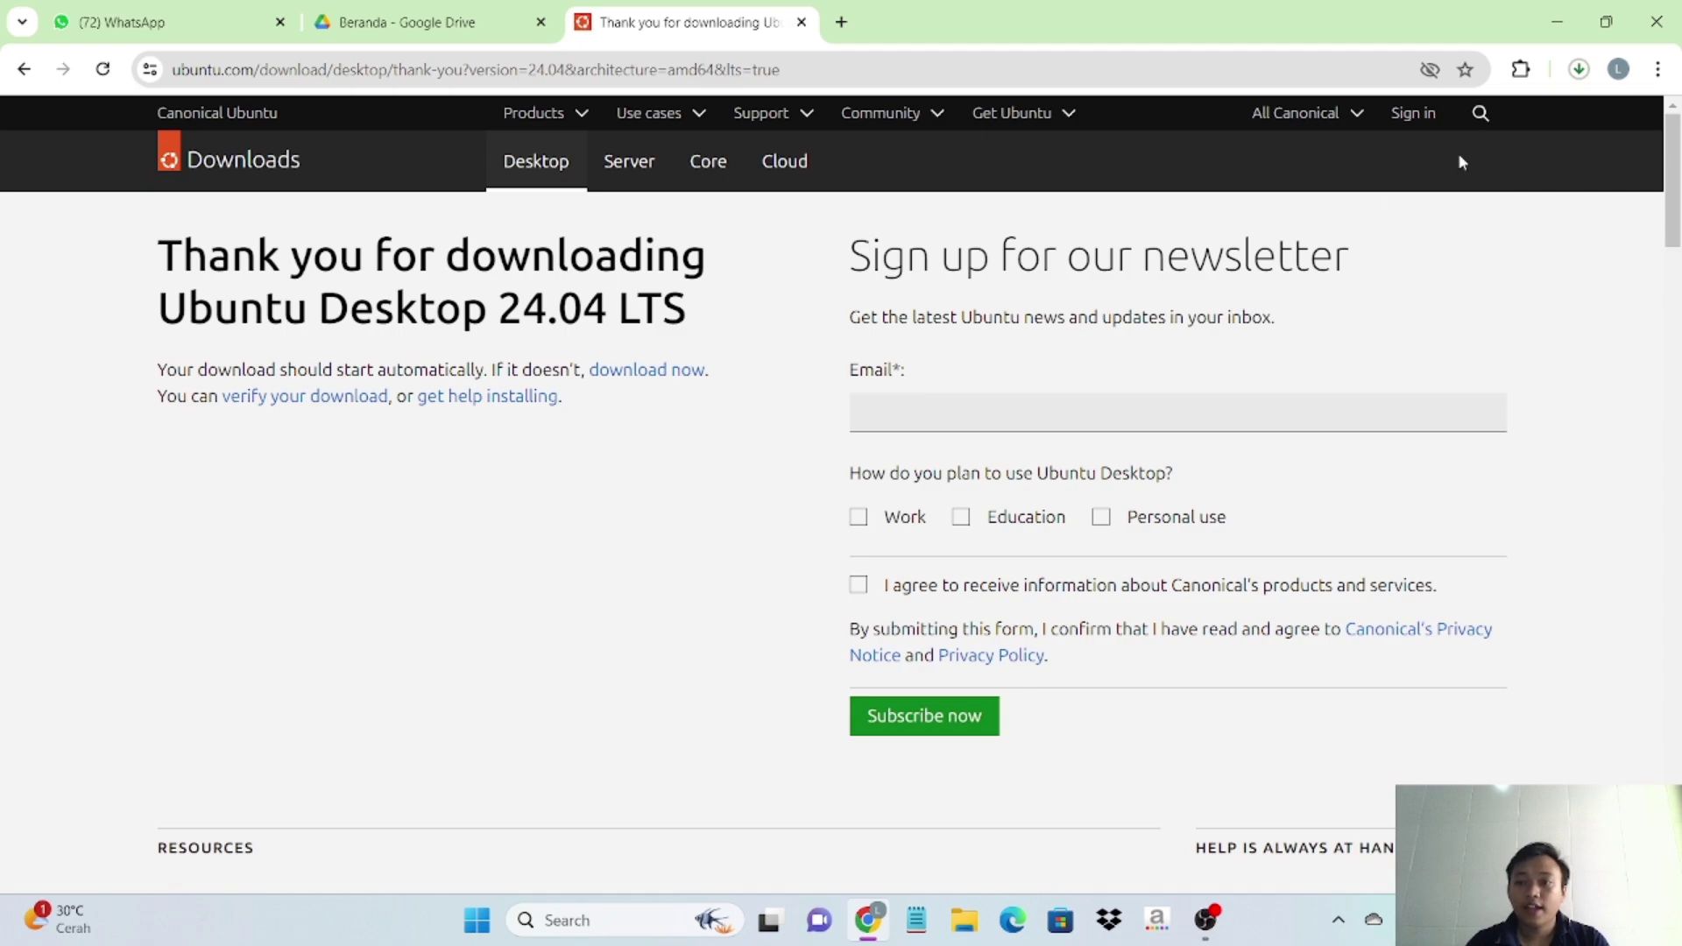
{"action": "left_click", "coordinate": [1584, 72]}
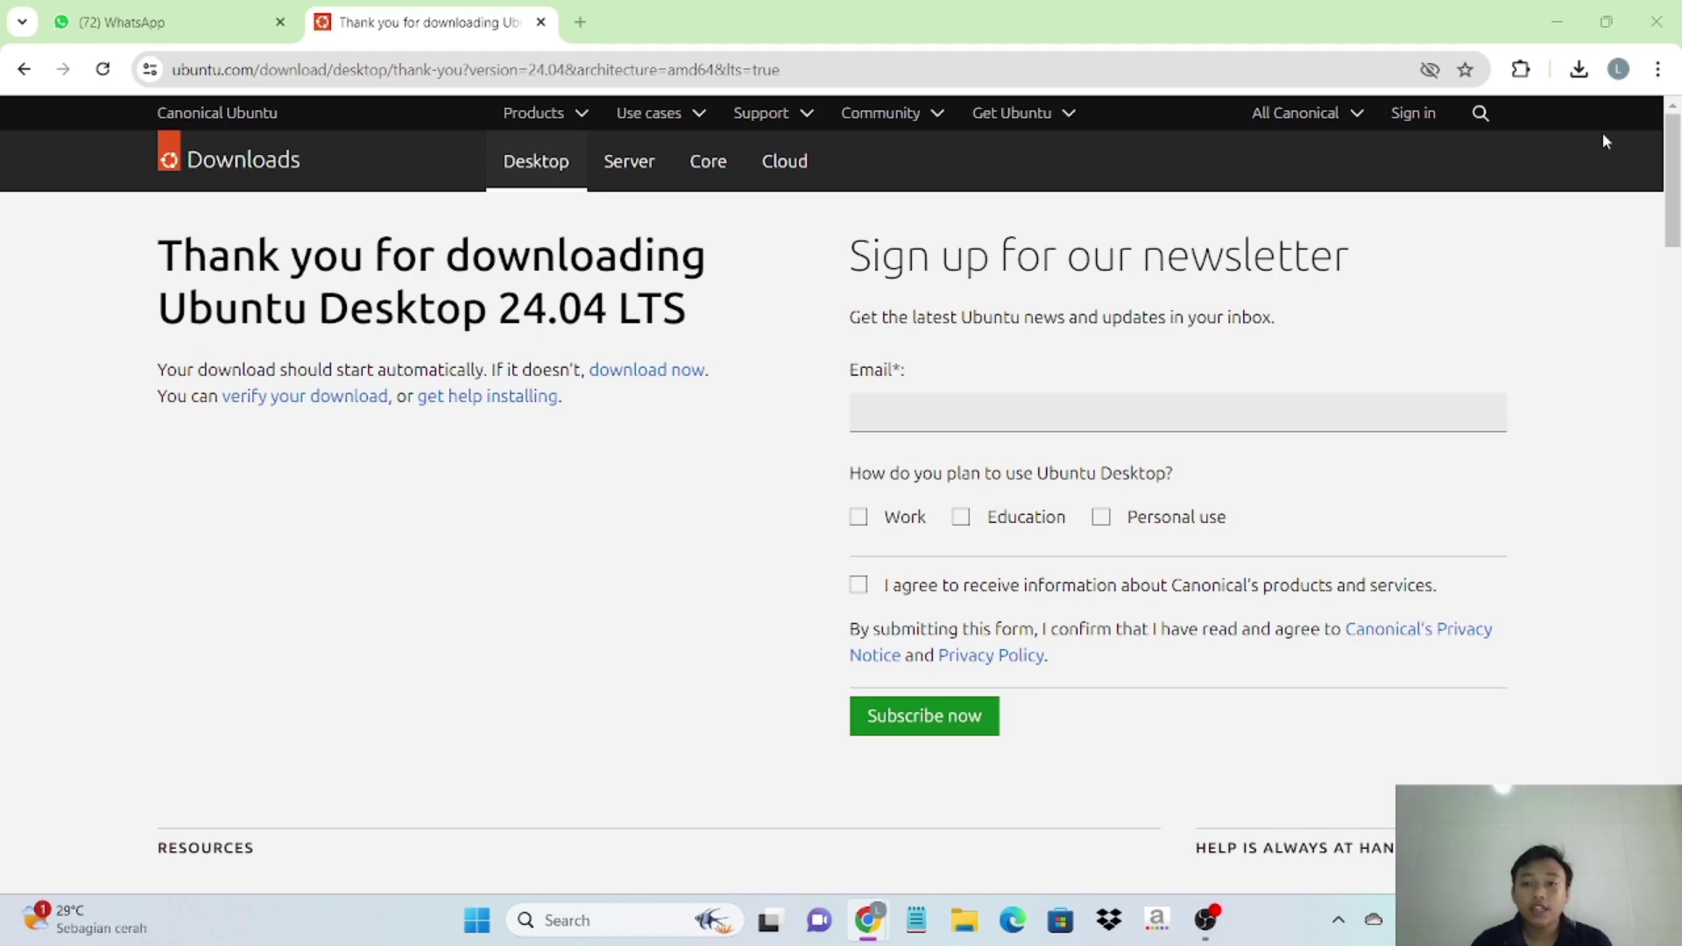
- Minimize the browser and view the Downloads folder in File Explorer
{"action": "left_click", "coordinate": [1556, 24]}
{"action": "left_click", "coordinate": [964, 922]}
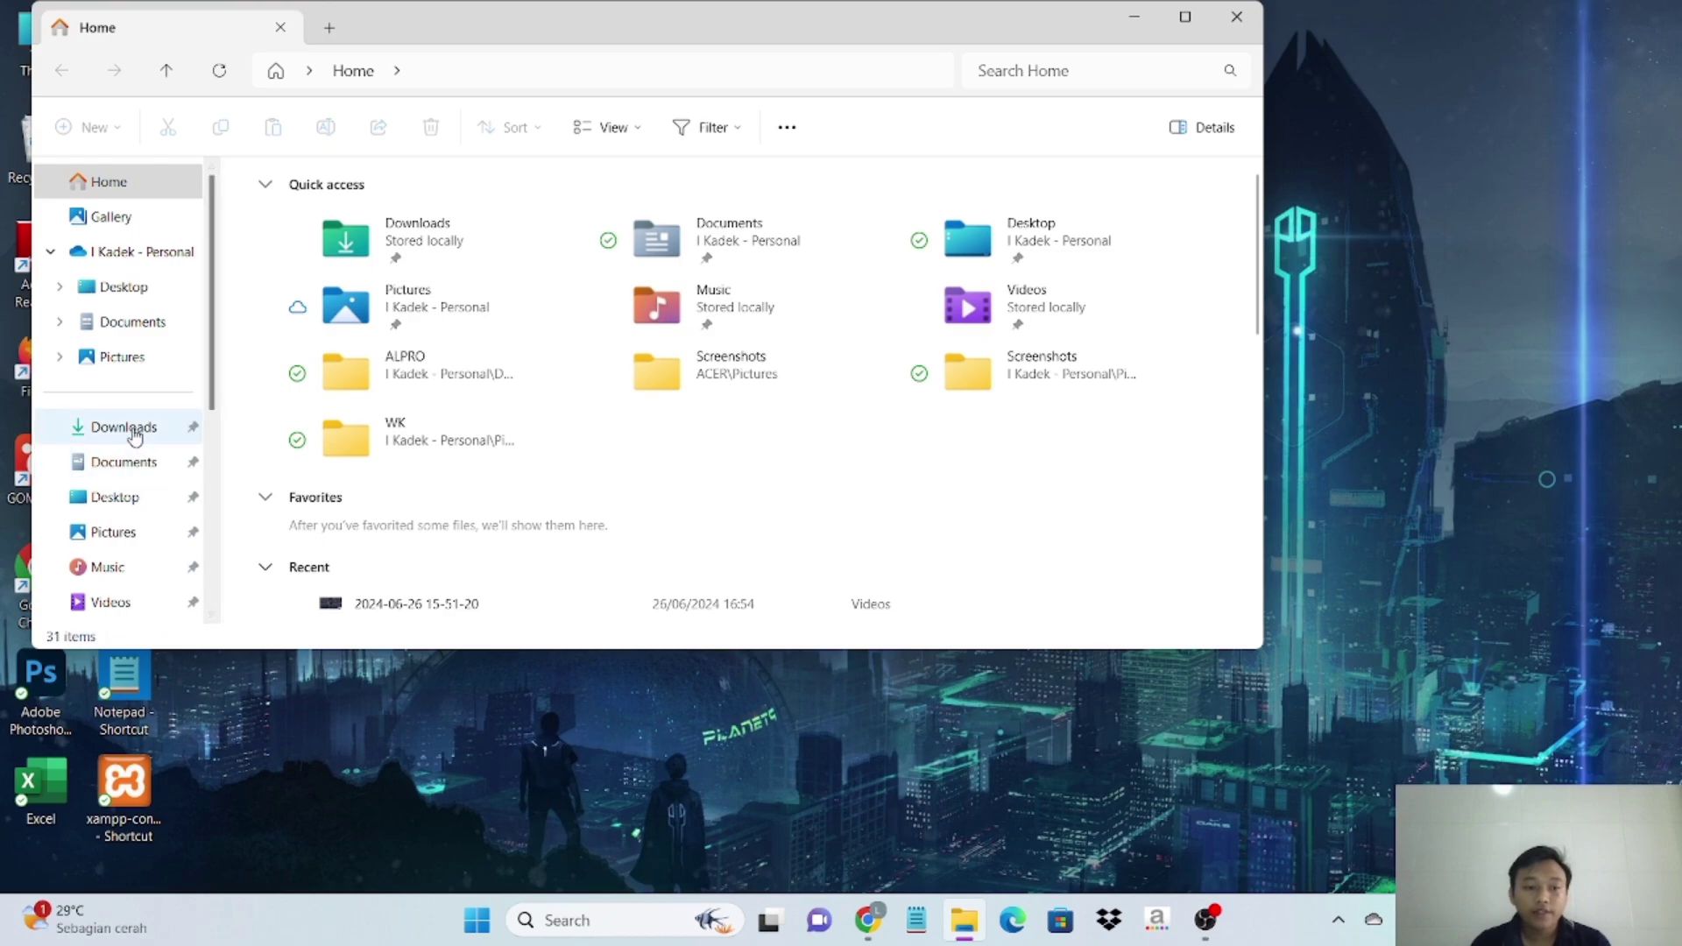
{"action": "left_click", "coordinate": [132, 430]}
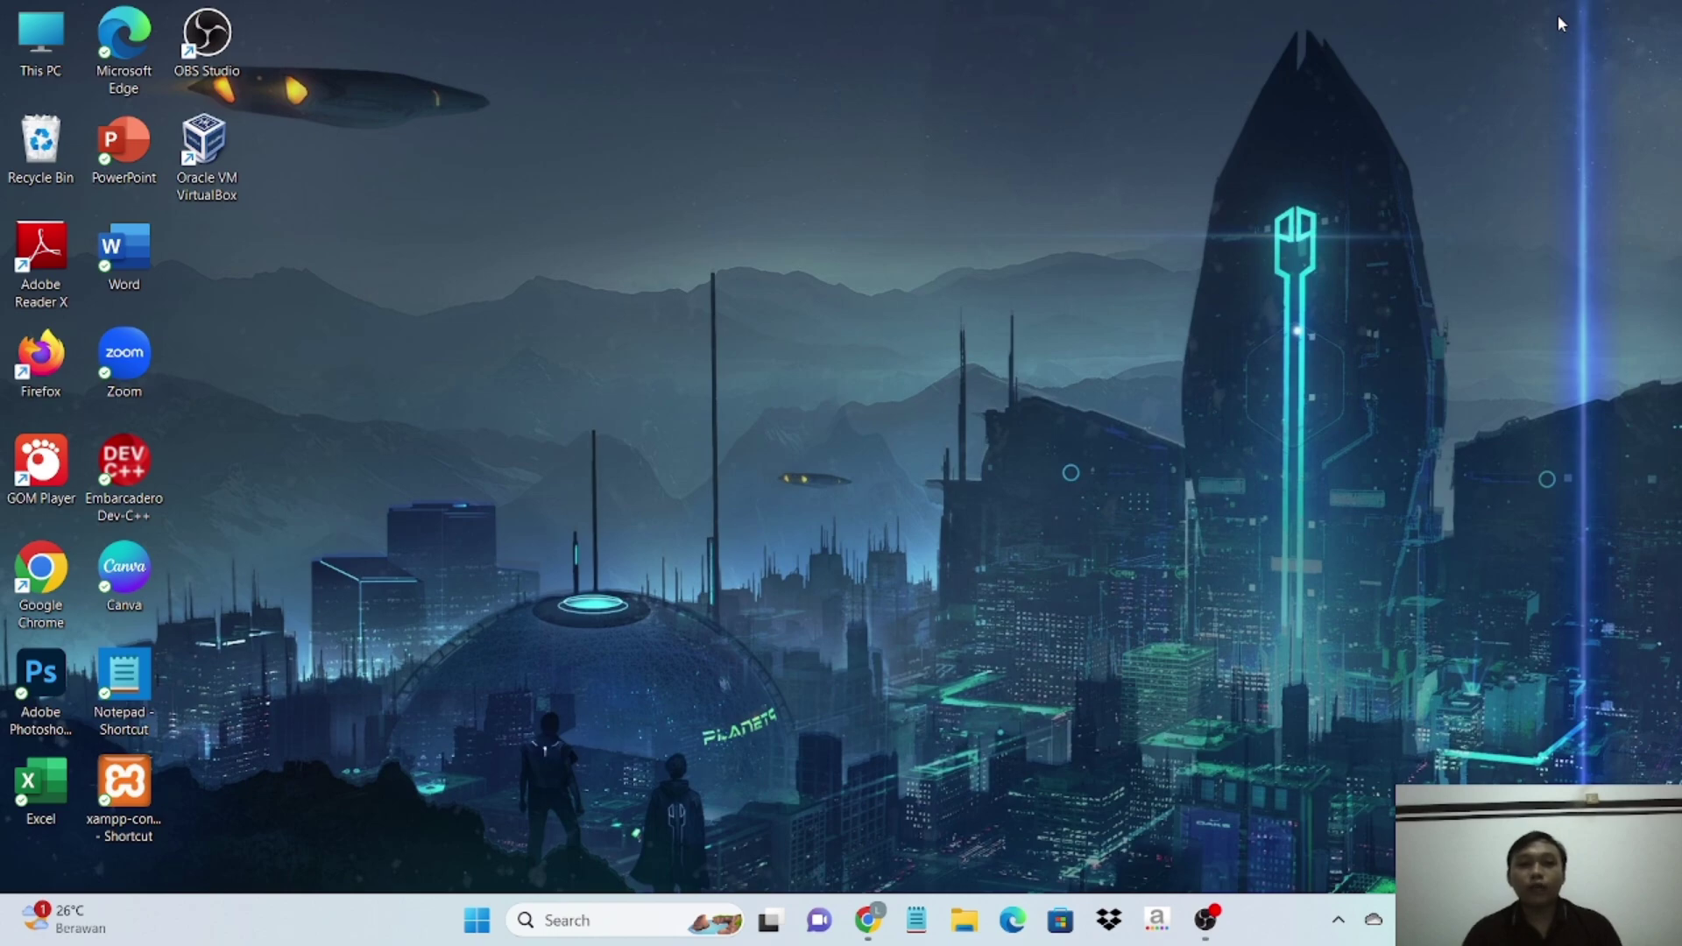
- Launch VirtualBox and start a new virtual machine named 'UBUNTU 24.04'
{"action": "double_click", "coordinate": [210, 151]}
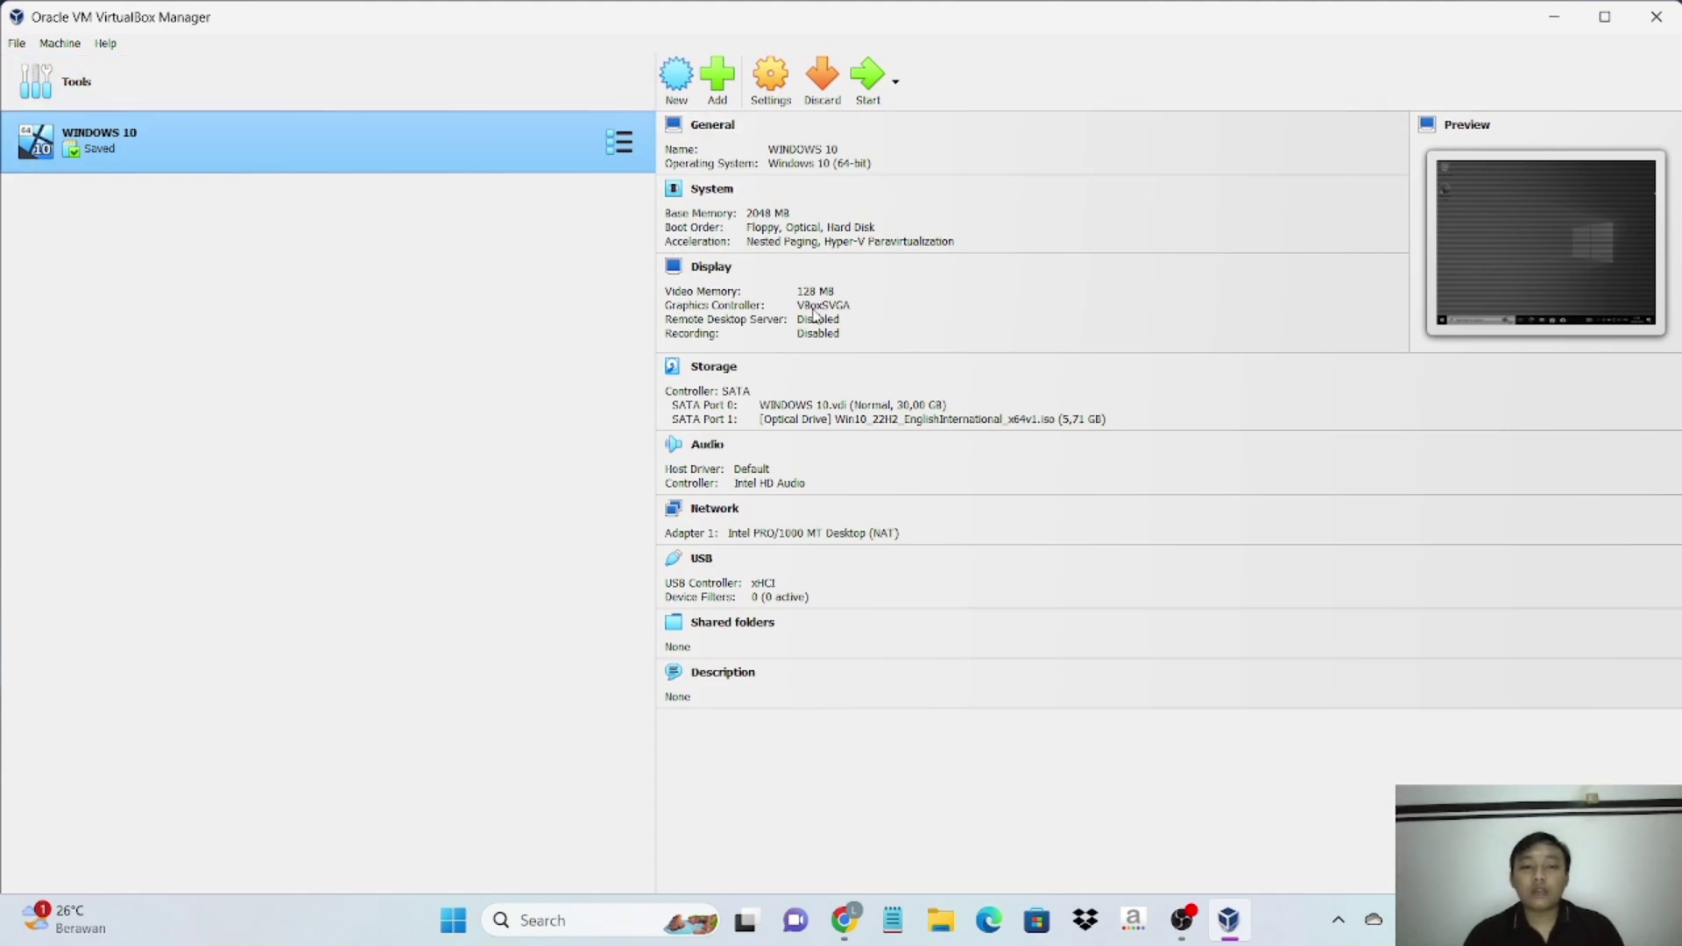
{"action": "left_click", "coordinate": [676, 79]}
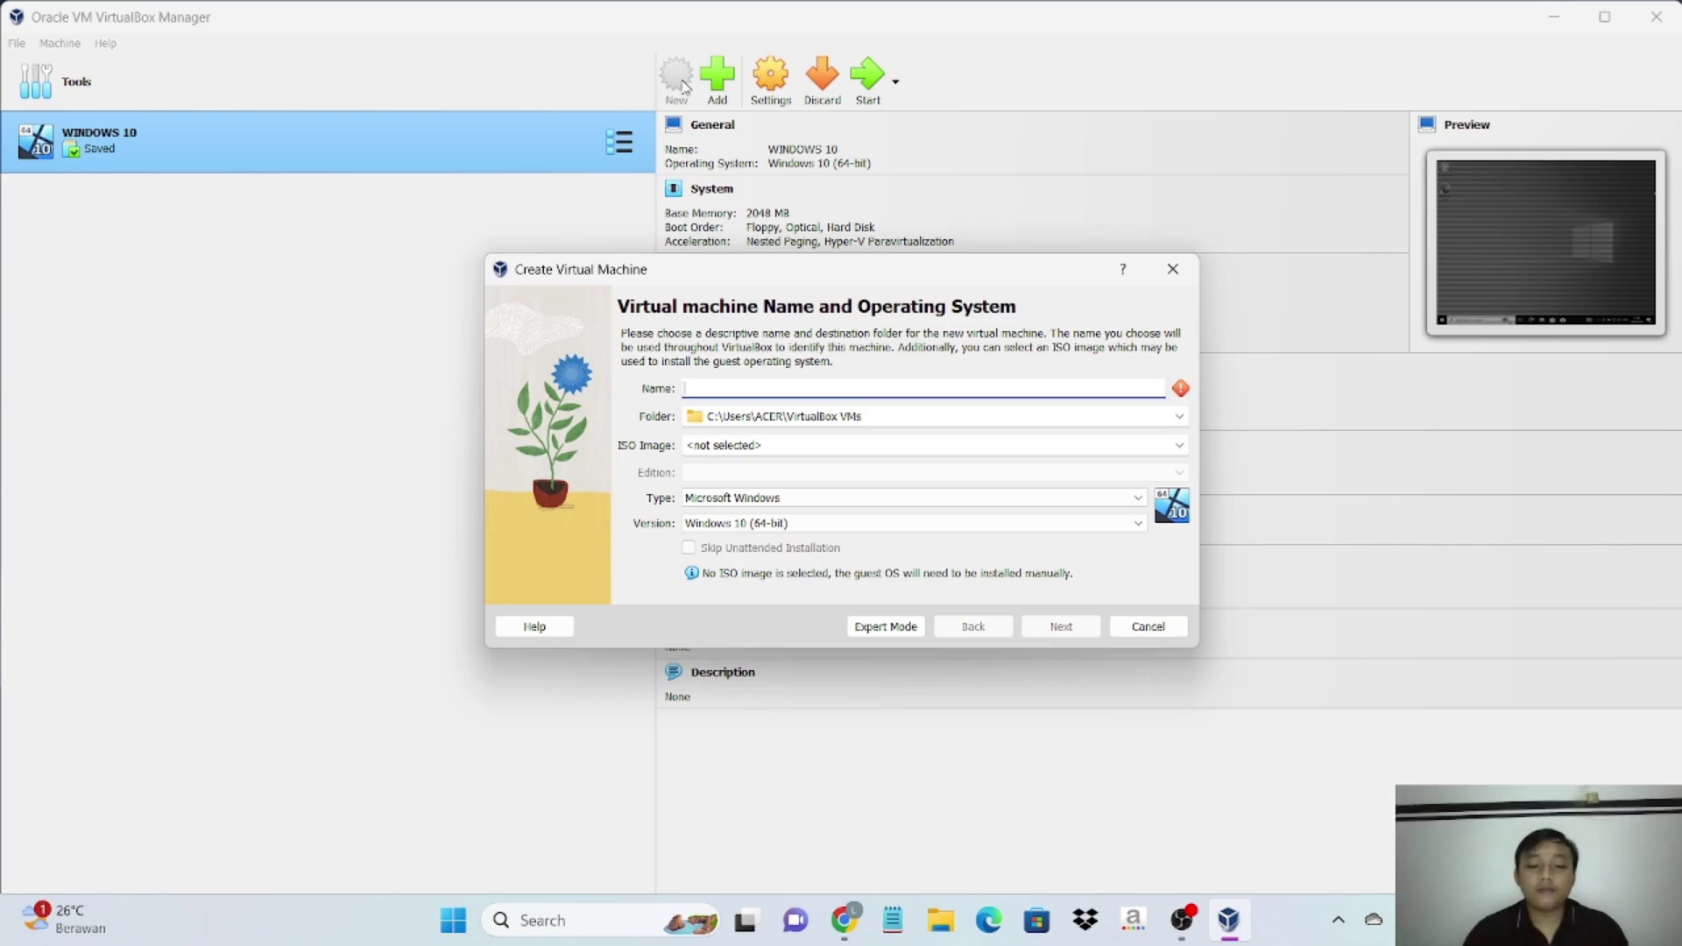
{"action": "type", "text": "UBUNT"}
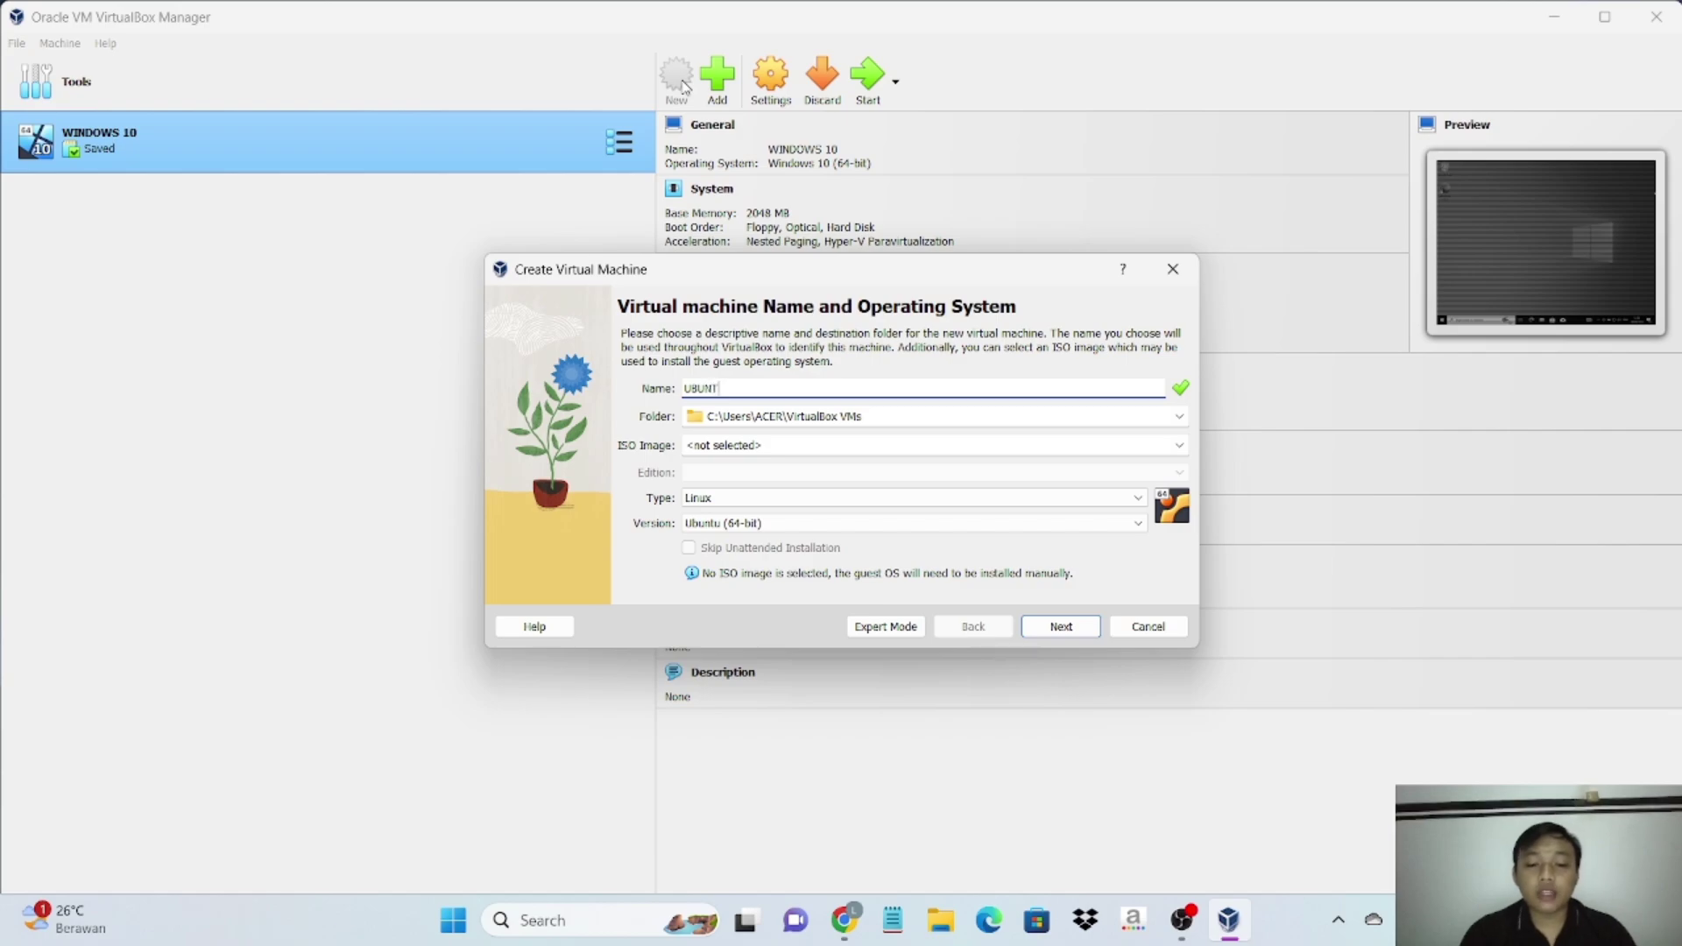
{"action": "type", "text": "U"}
{"action": "type", "text": " 2"}
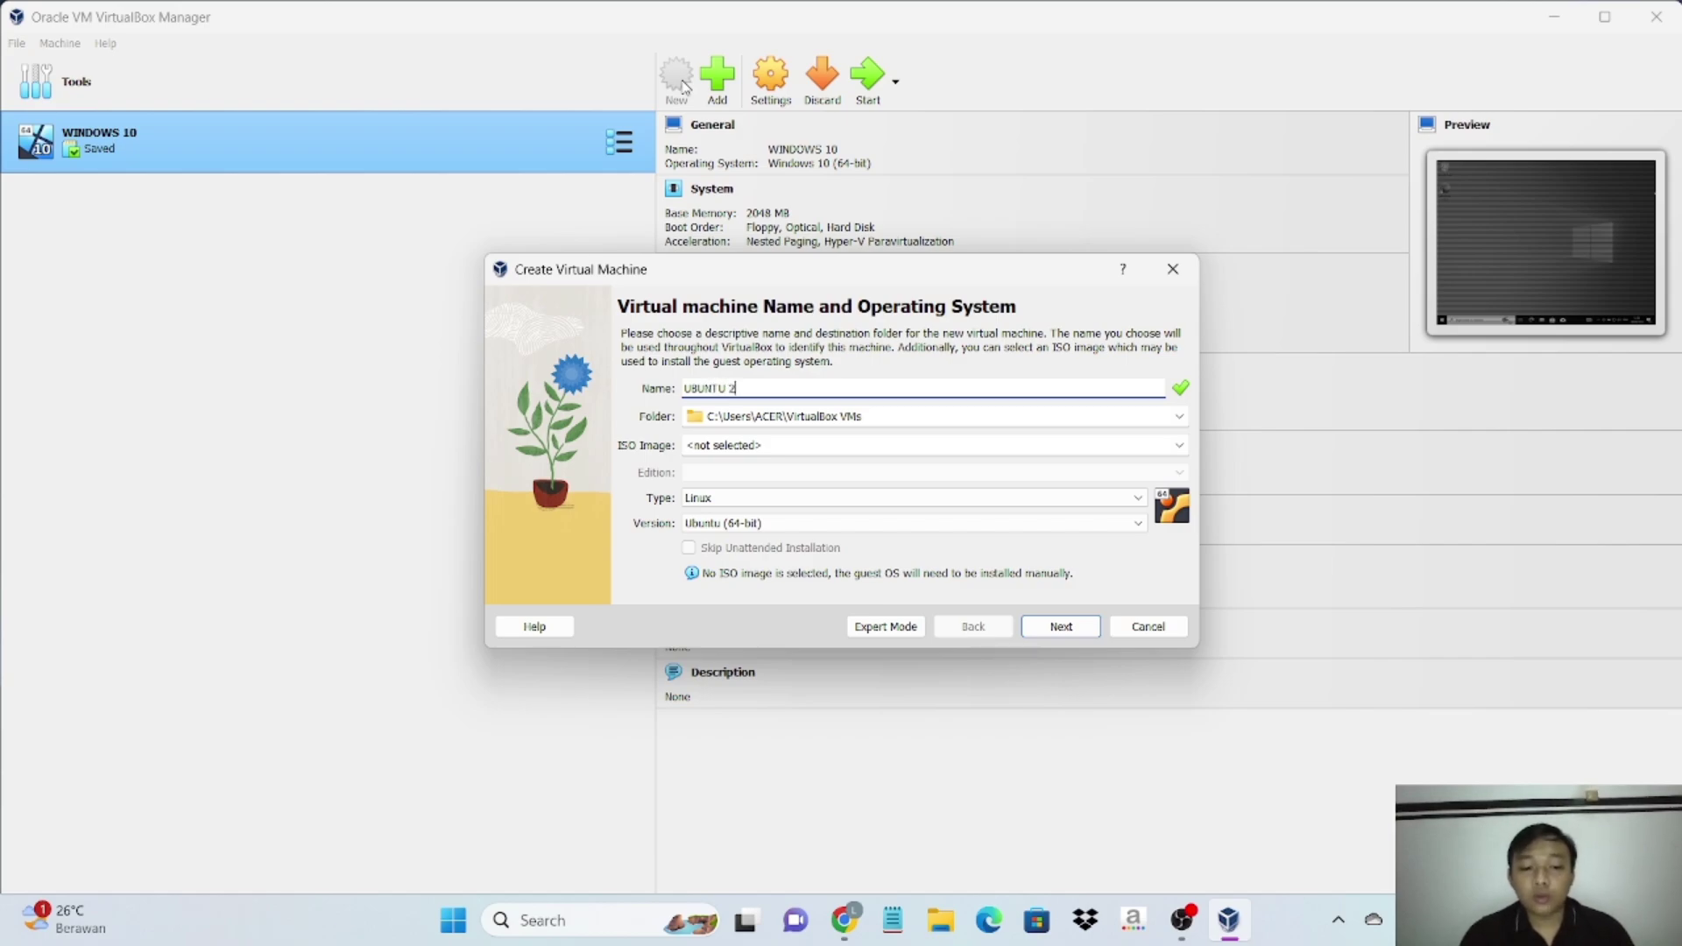
{"action": "type", "text": "4.04"}
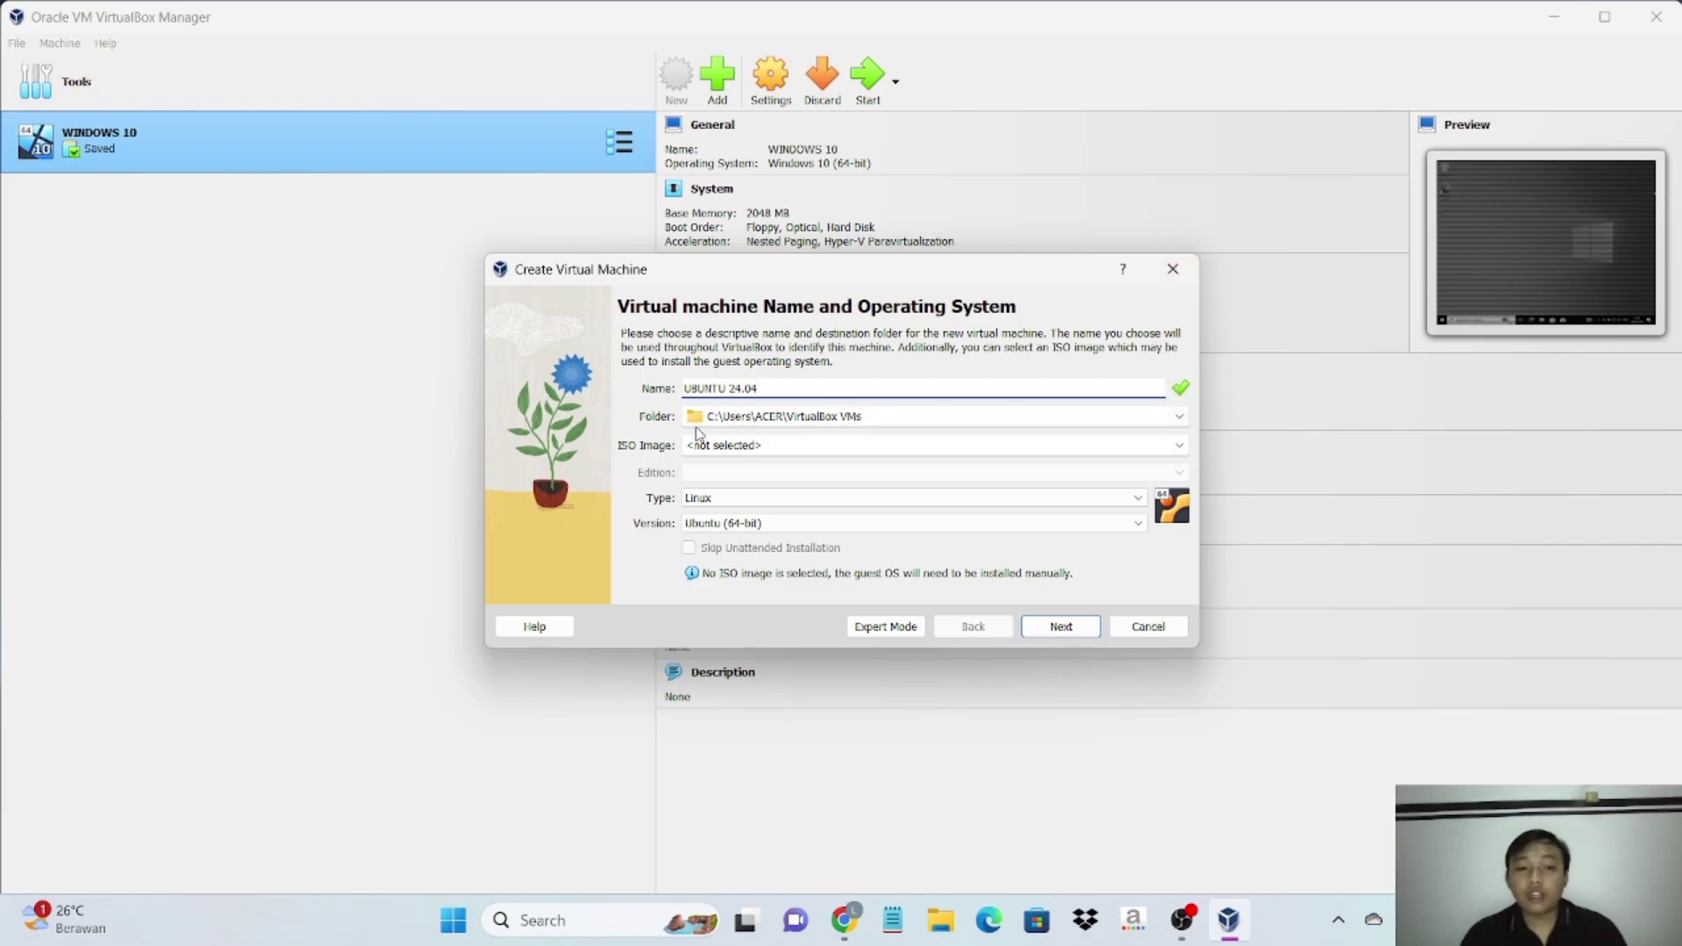
- Choose the UBUNTU 24.04 folder inside Downloads as the machine folder
{"action": "left_click", "coordinate": [1180, 417]}
{"action": "left_click", "coordinate": [1099, 456]}
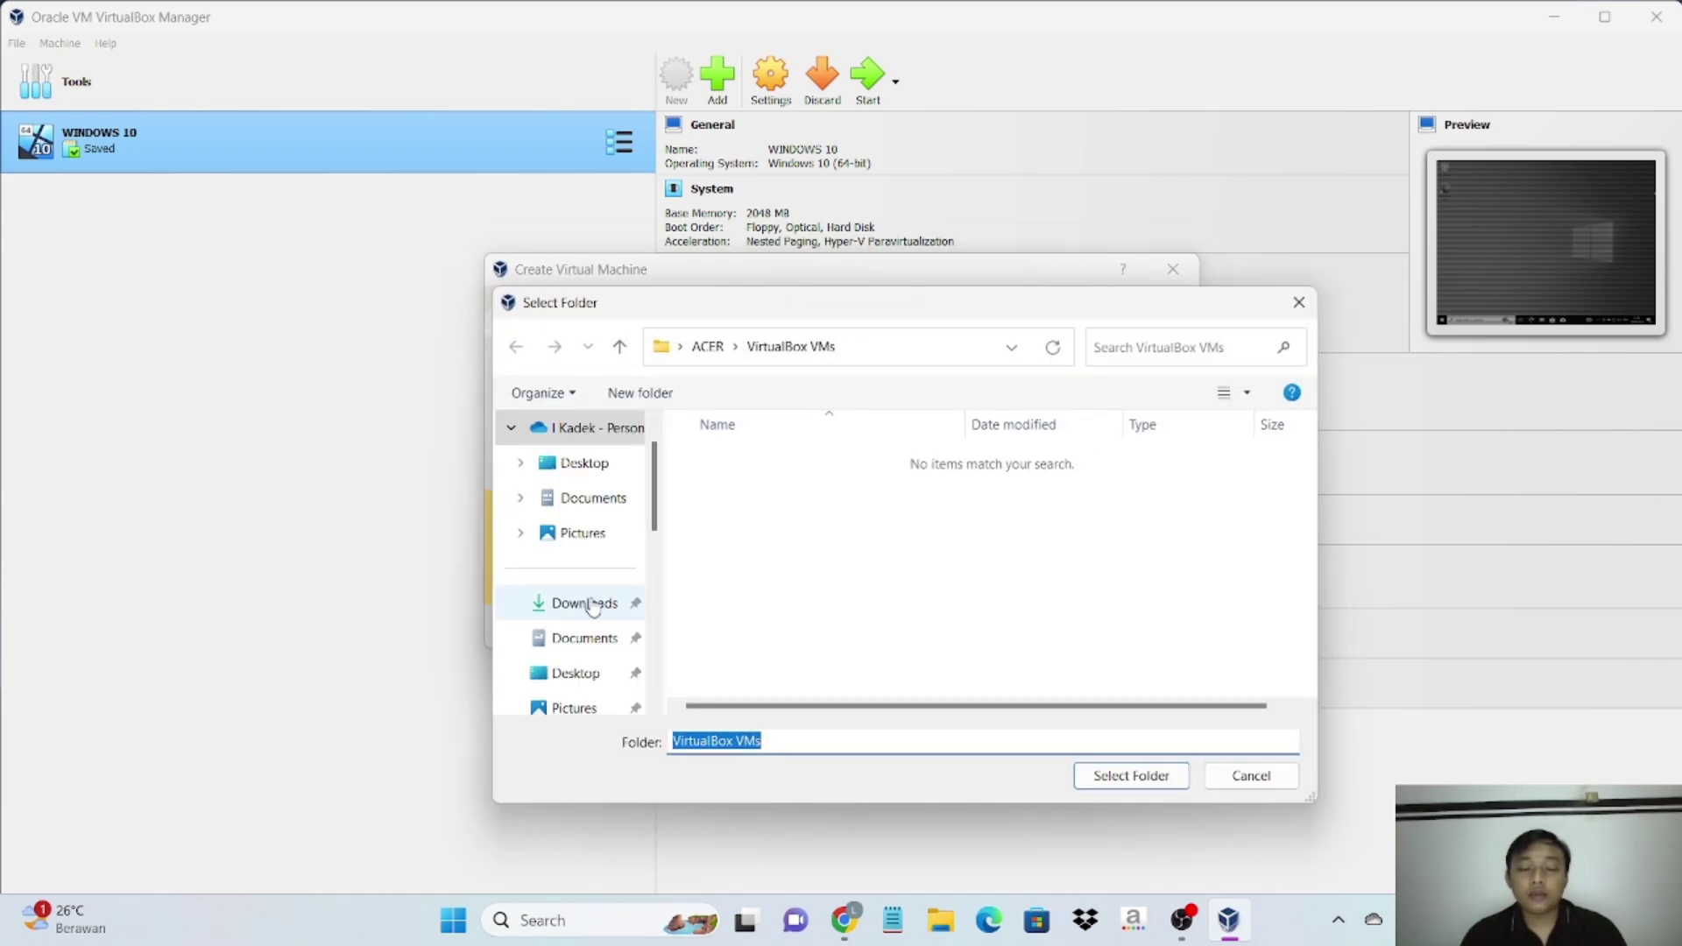
{"action": "left_click", "coordinate": [588, 604]}
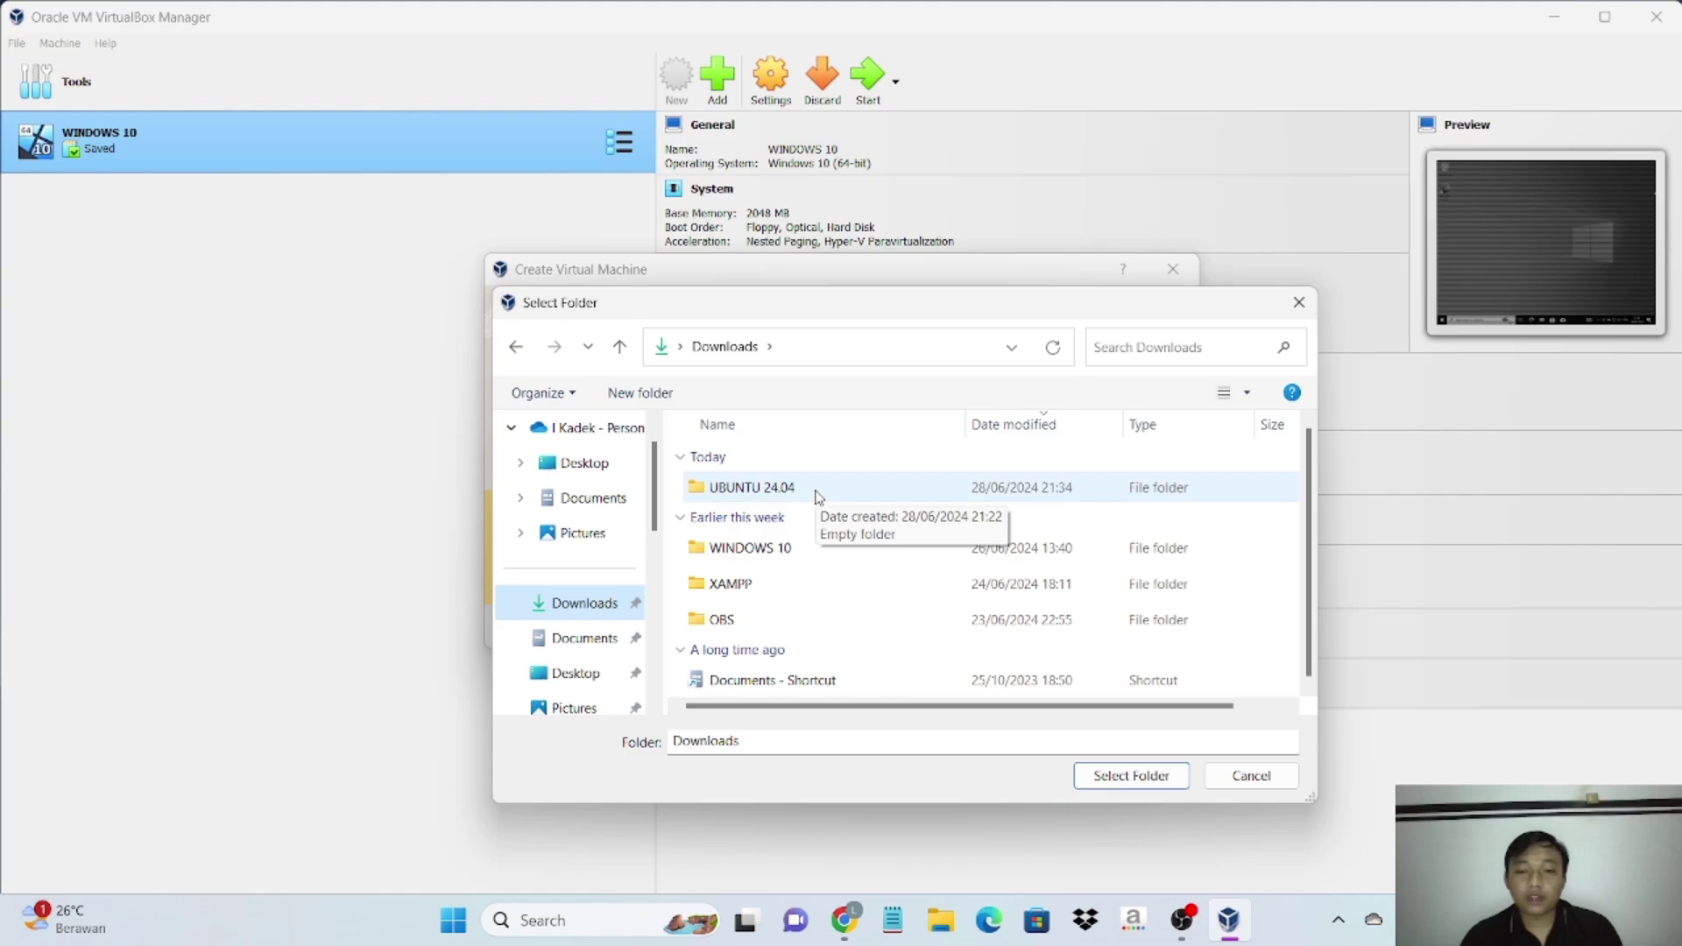
{"action": "left_click", "coordinate": [814, 493]}
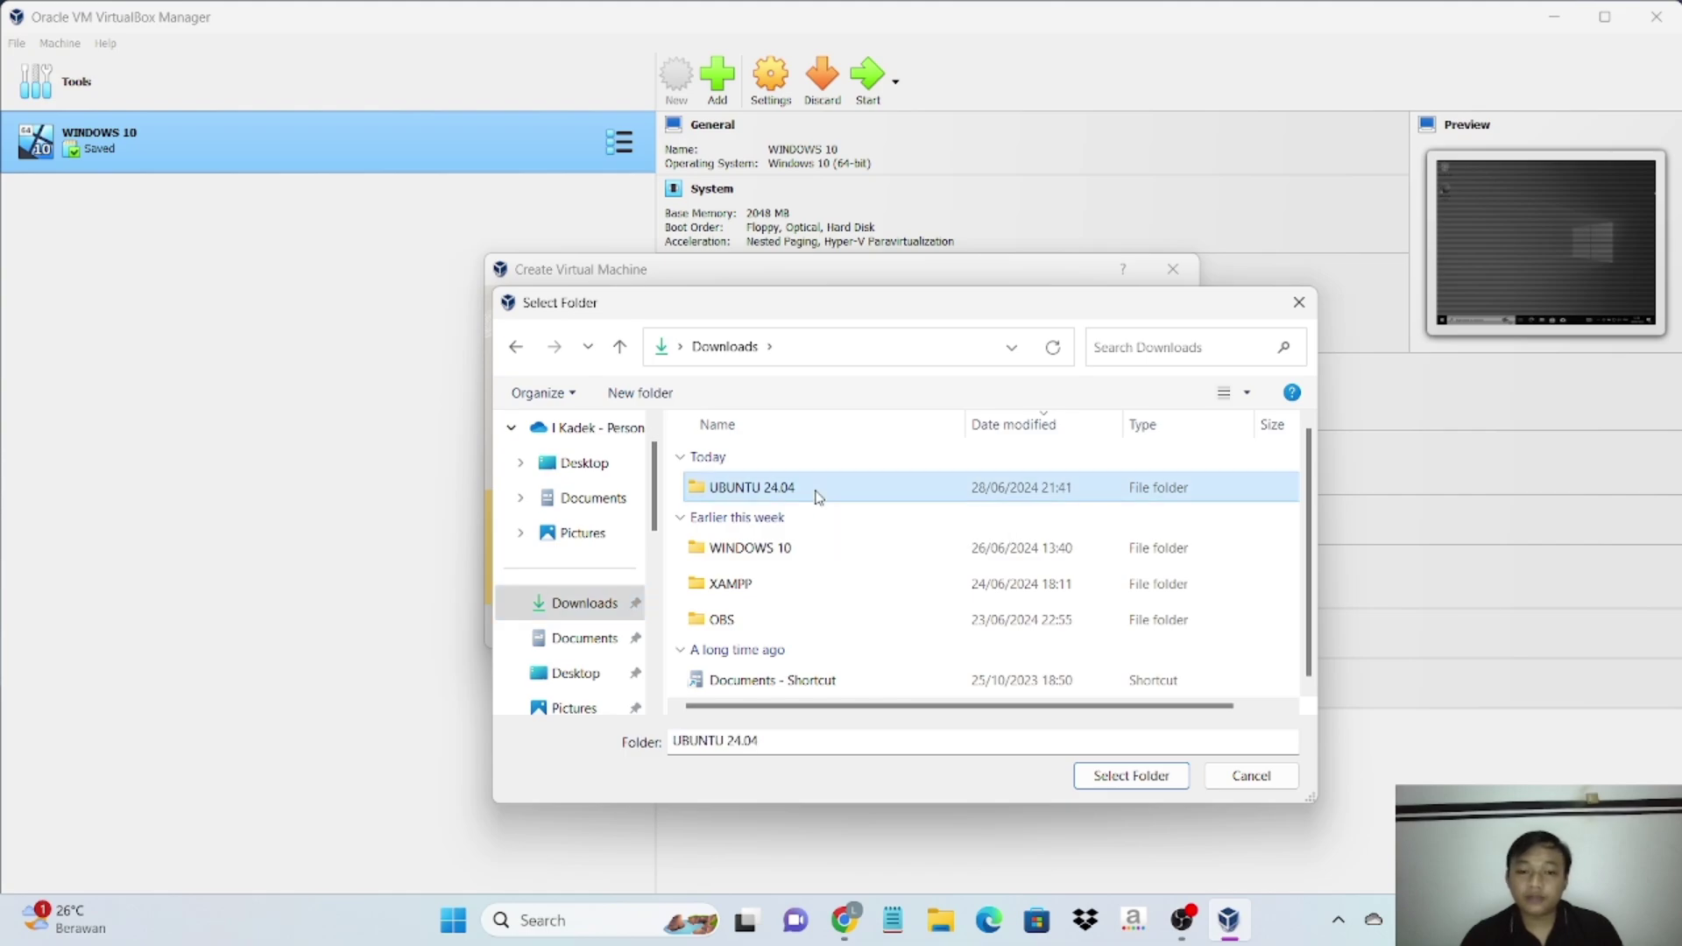
{"action": "left_click", "coordinate": [1125, 774]}
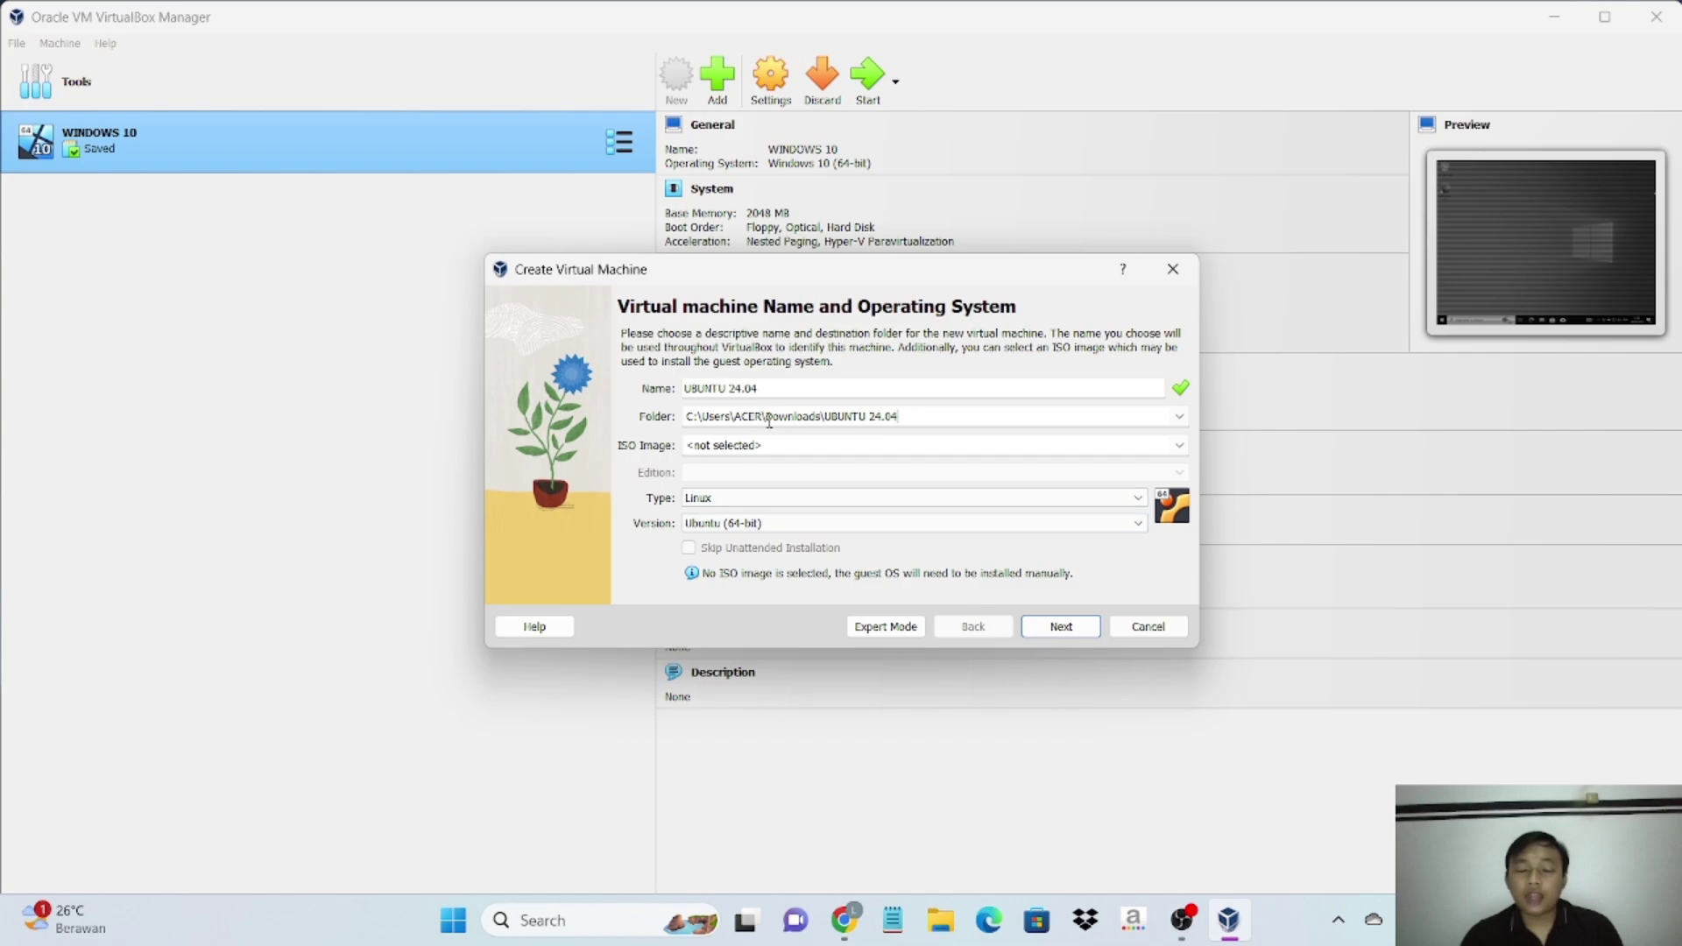
- Load ubuntu-24.04-desktop-amd64.iso from Downloads as the machine's ISO image
{"action": "left_click", "coordinate": [1150, 425]}
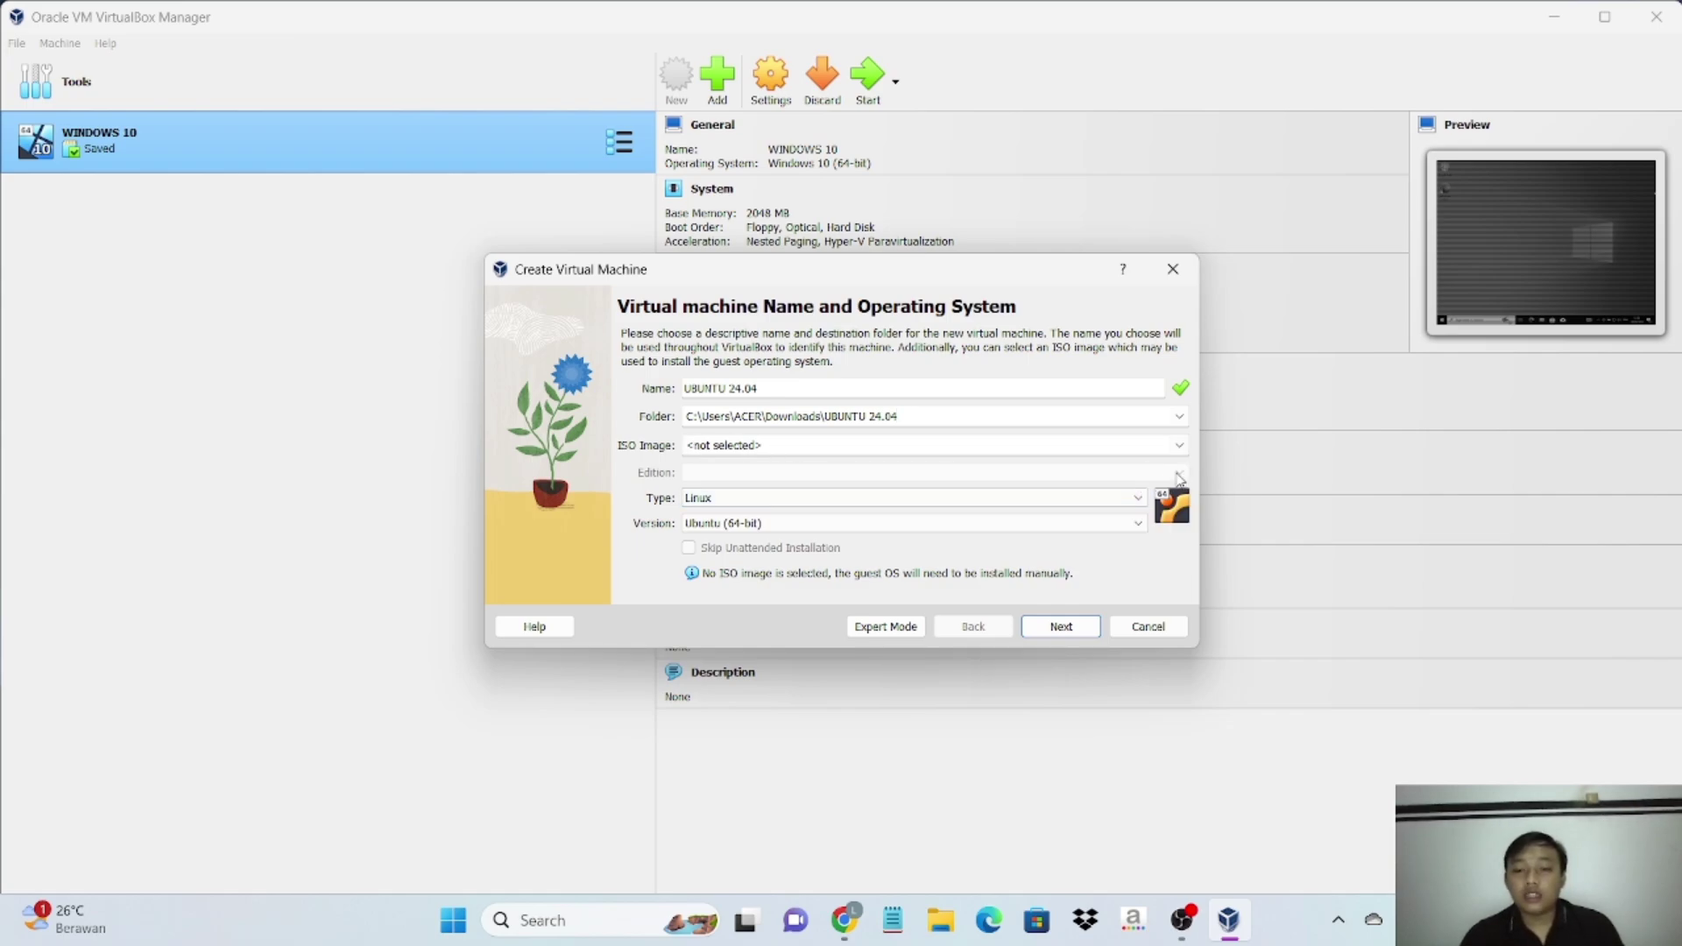
{"action": "left_click", "coordinate": [1179, 445]}
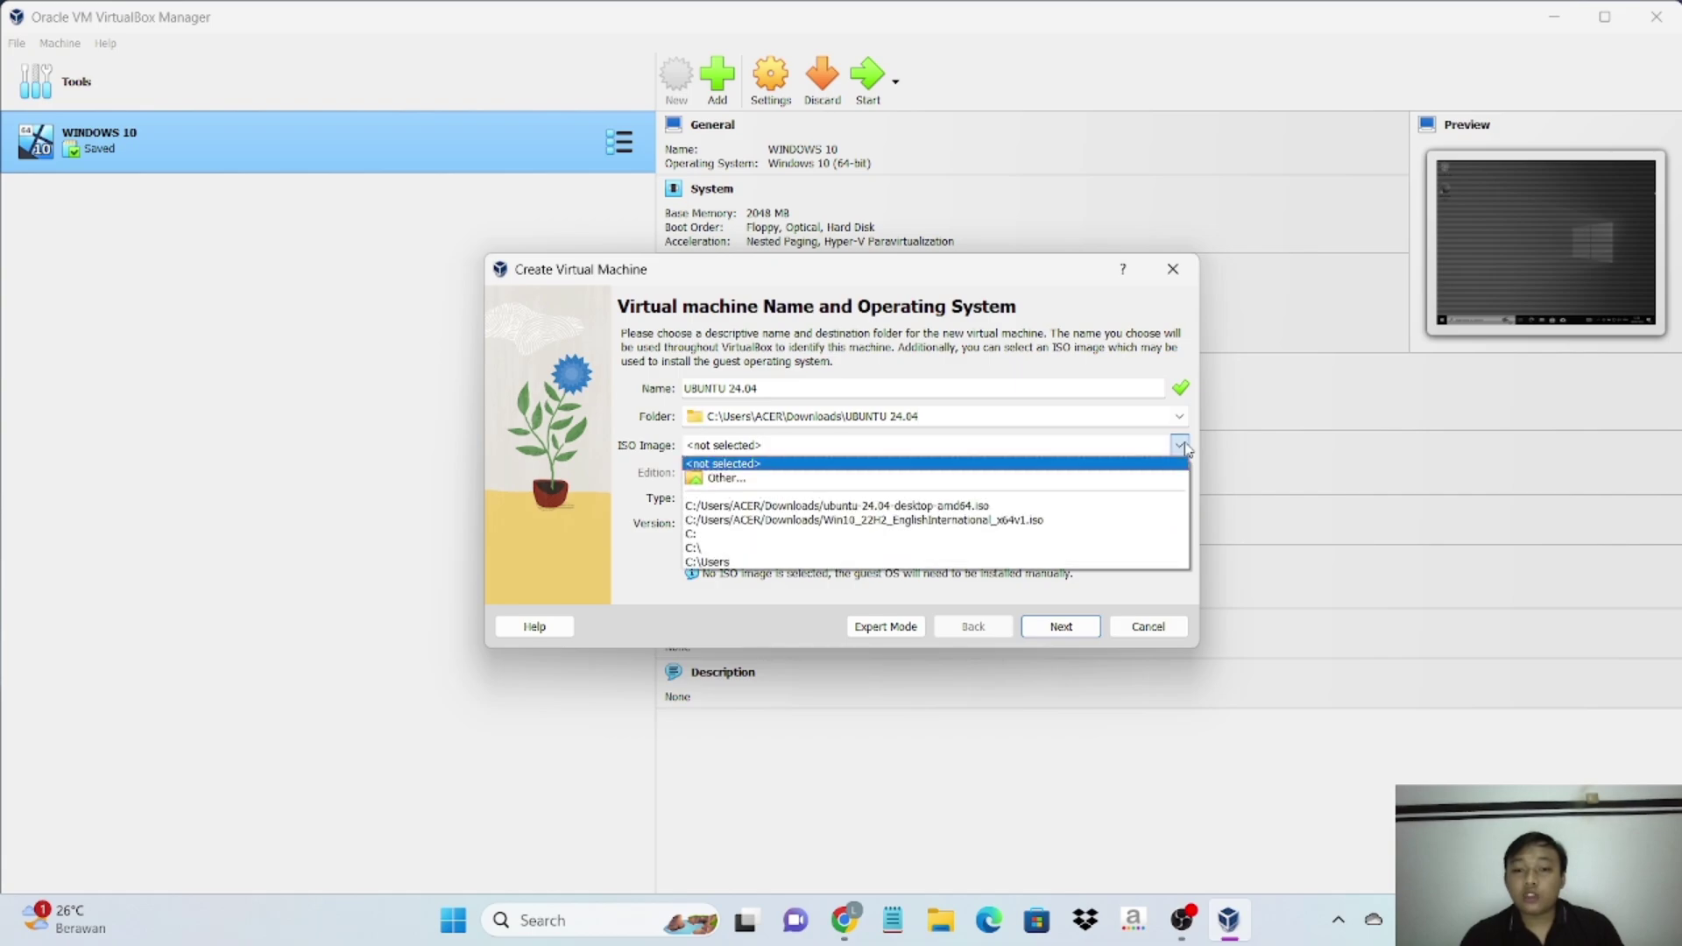
{"action": "left_click", "coordinate": [1069, 484]}
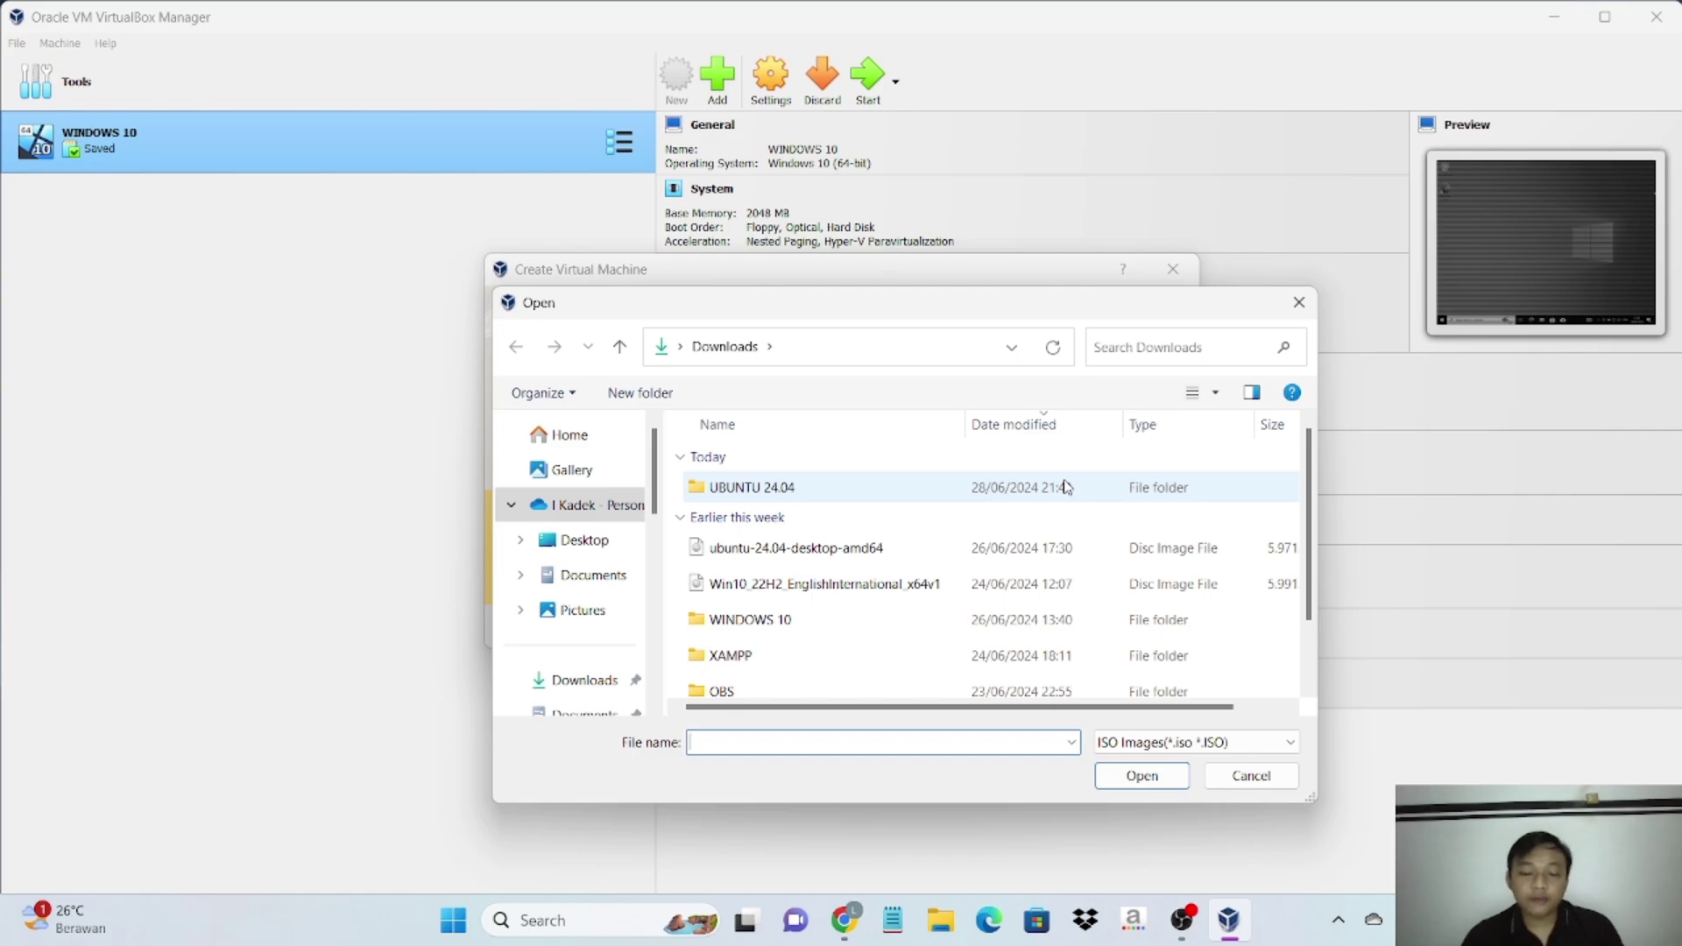
{"action": "left_click", "coordinate": [843, 557]}
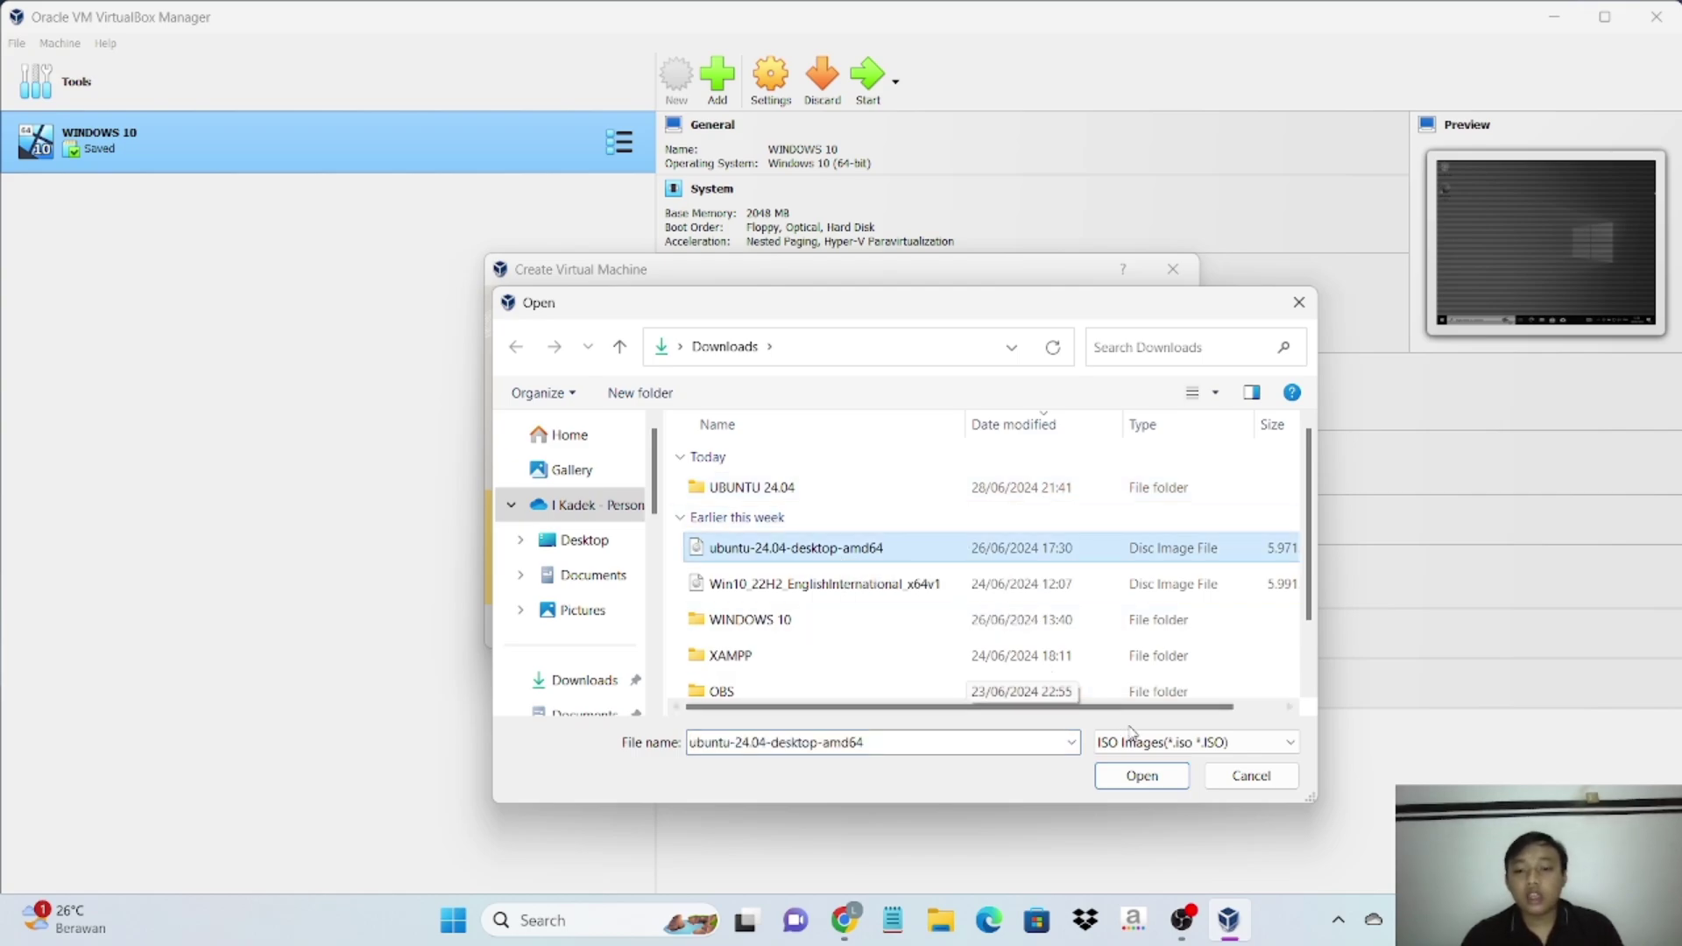
{"action": "left_click", "coordinate": [1143, 776]}
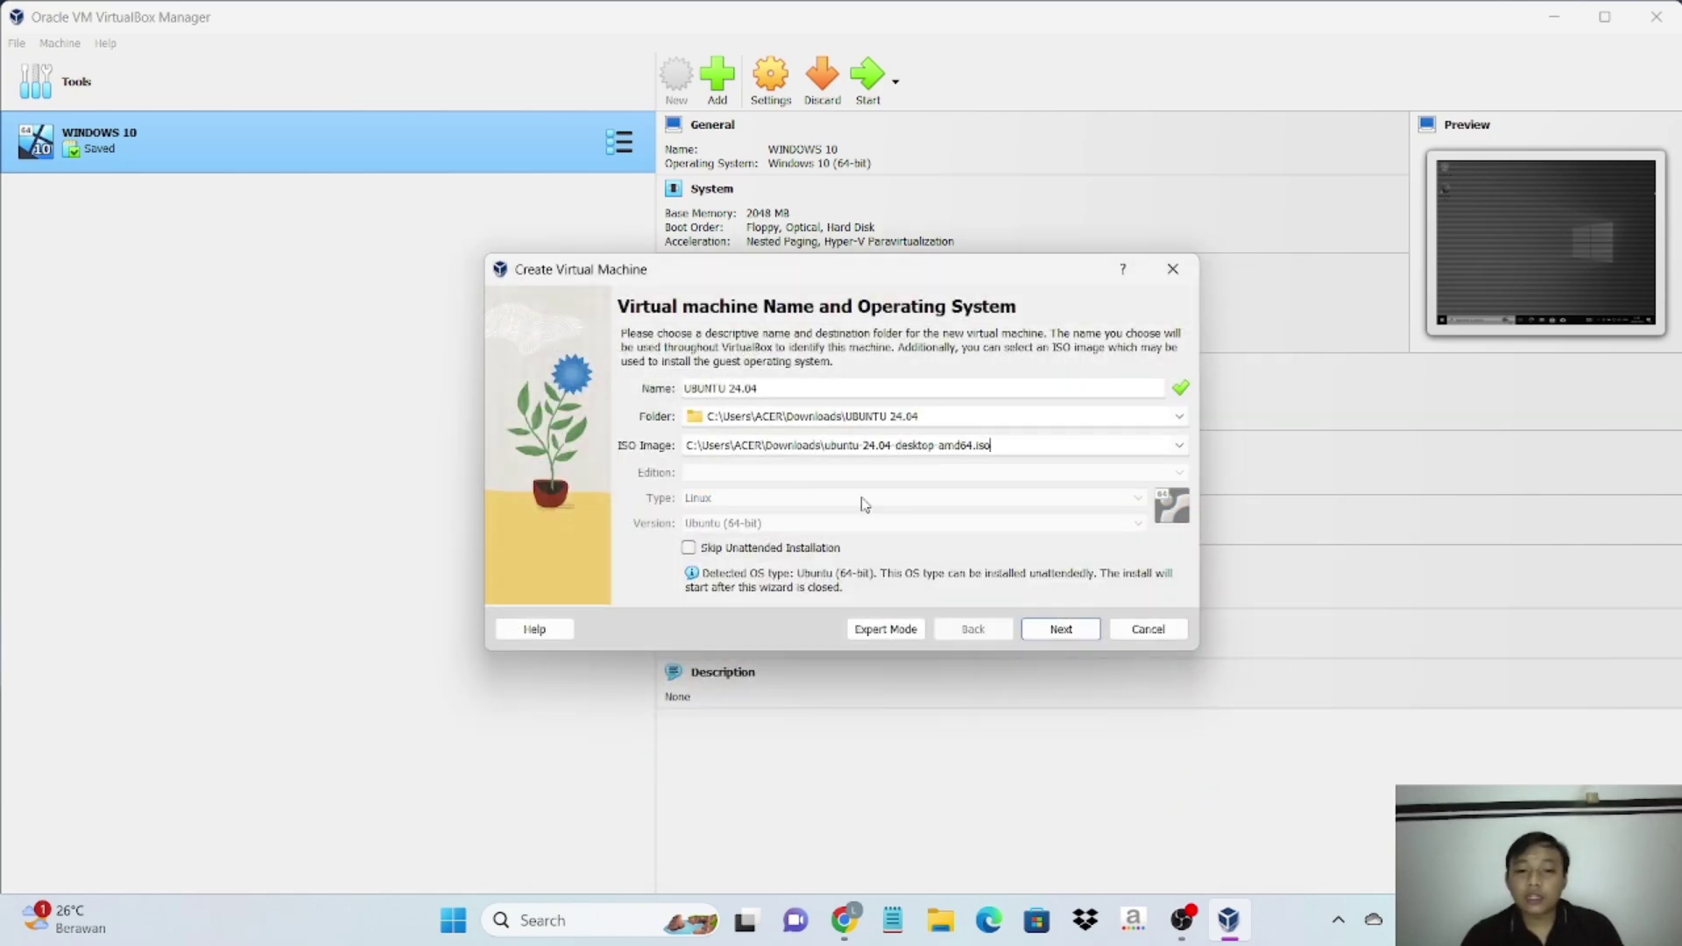
- Skip unattended install, keep 2048 MB memory, 1 CPU and a 25 GB disk, and finish
{"action": "left_click", "coordinate": [691, 551]}
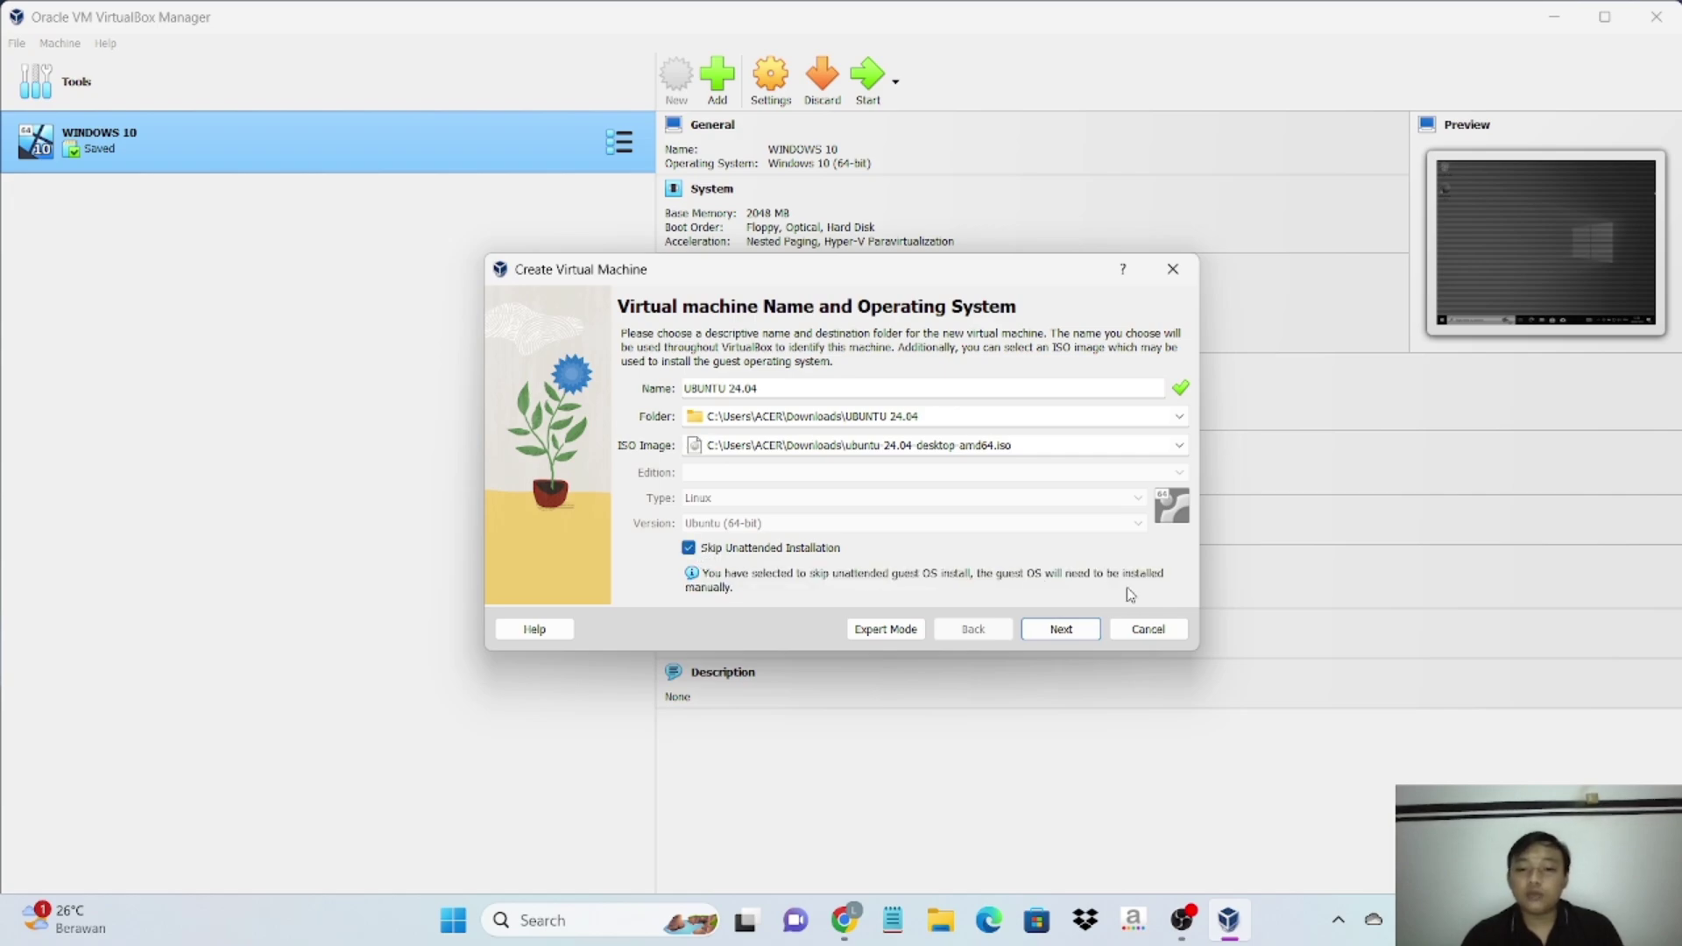
{"action": "left_click", "coordinate": [1061, 630]}
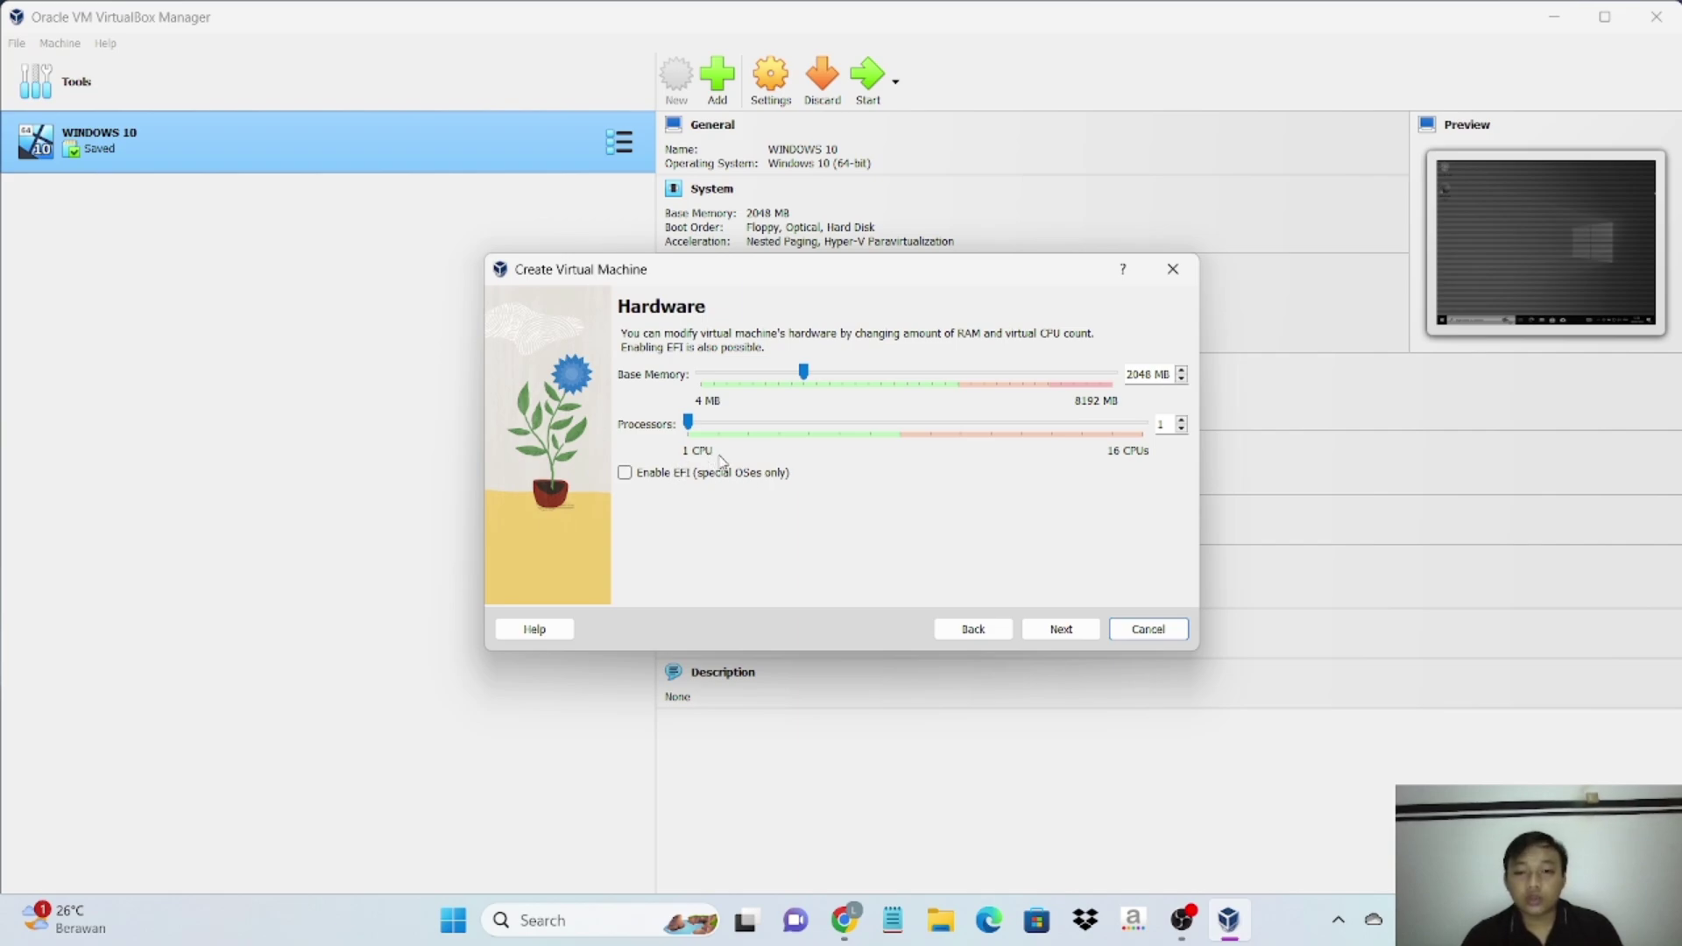
{"action": "left_click", "coordinate": [1092, 638]}
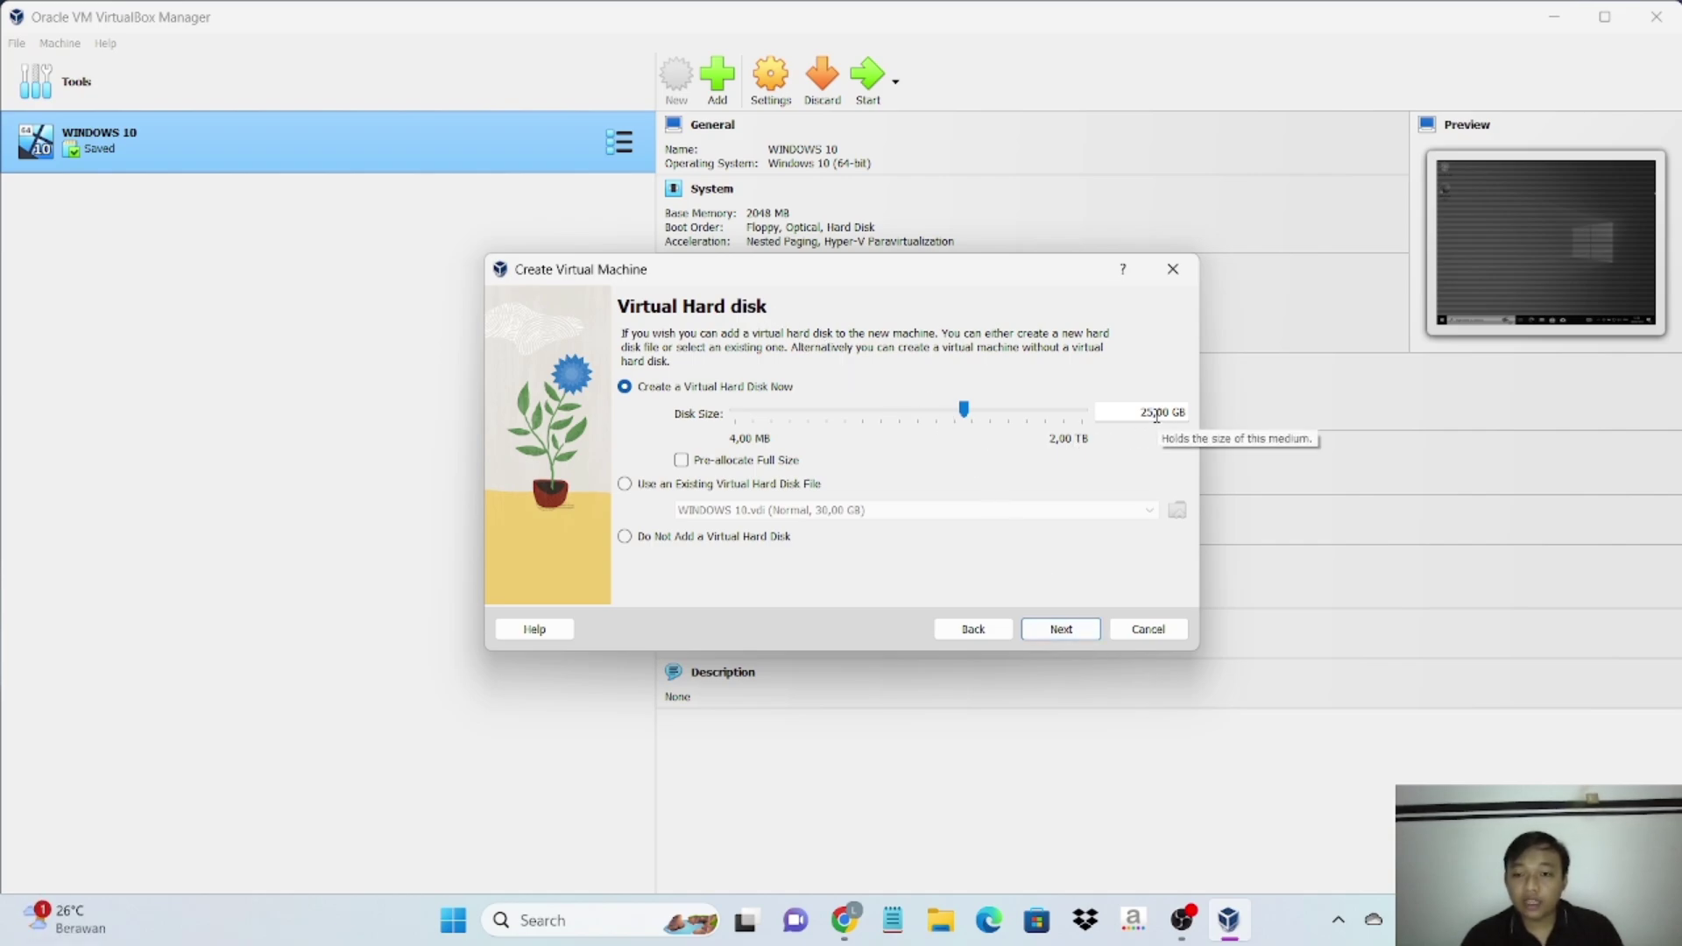
{"action": "left_click", "coordinate": [1065, 629]}
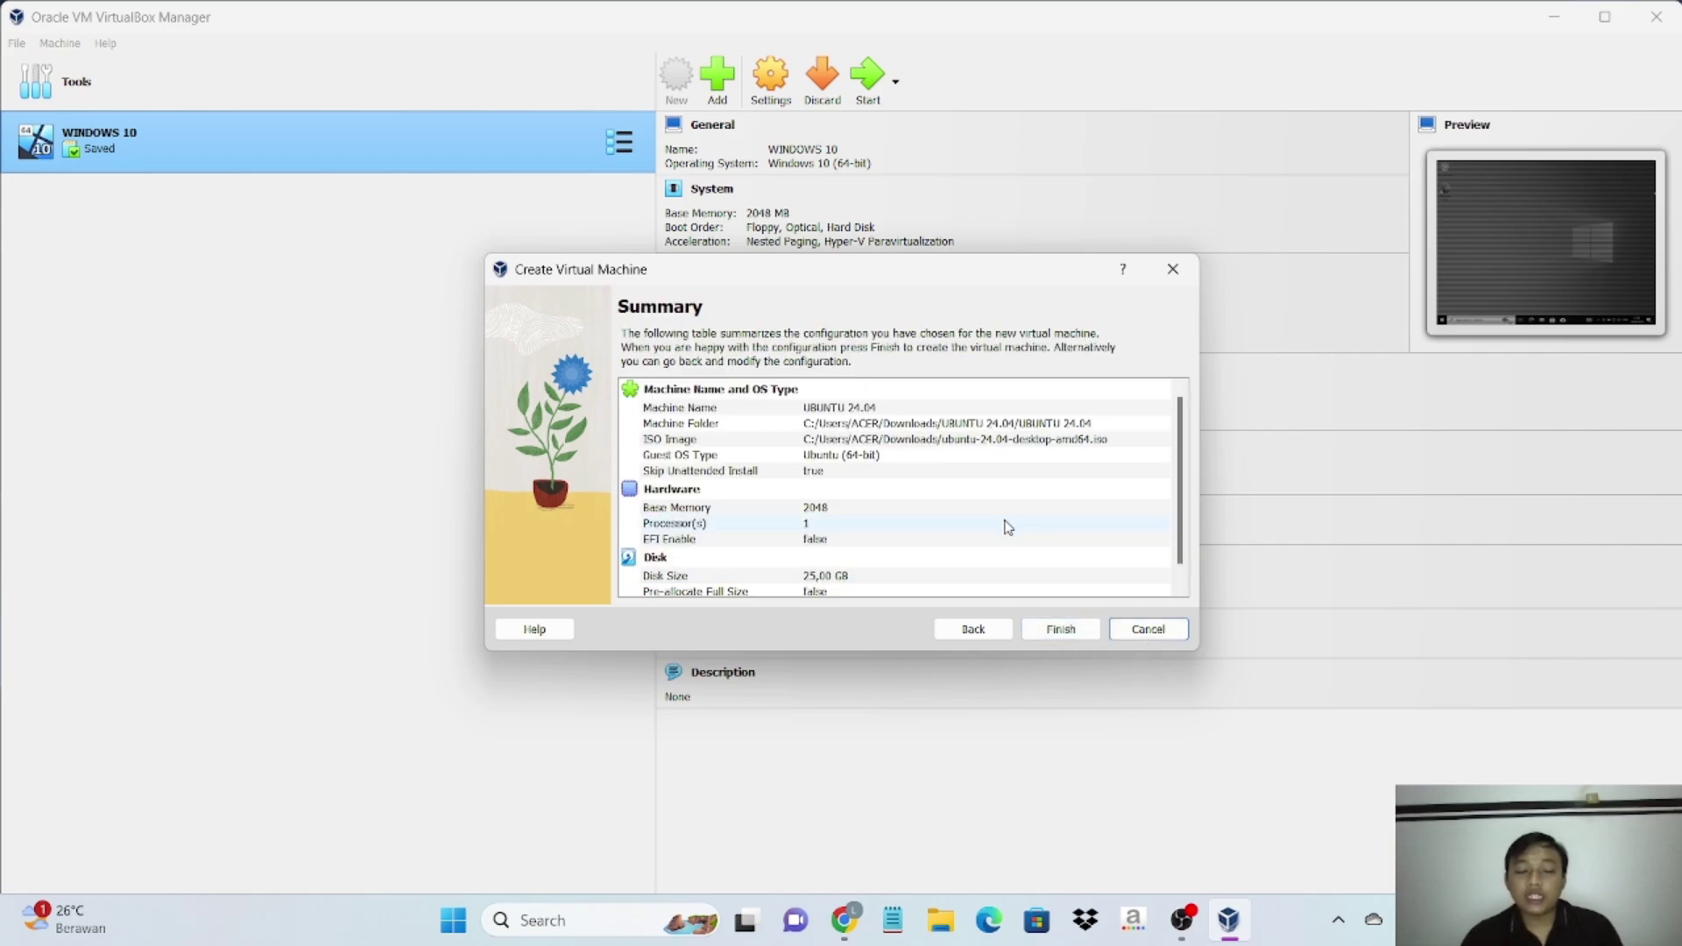
{"action": "scroll", "coordinate": [1005, 525], "scroll_direction": "down", "scroll_amount": 1}
{"action": "scroll", "coordinate": [1007, 525], "scroll_direction": "up", "scroll_amount": 1}
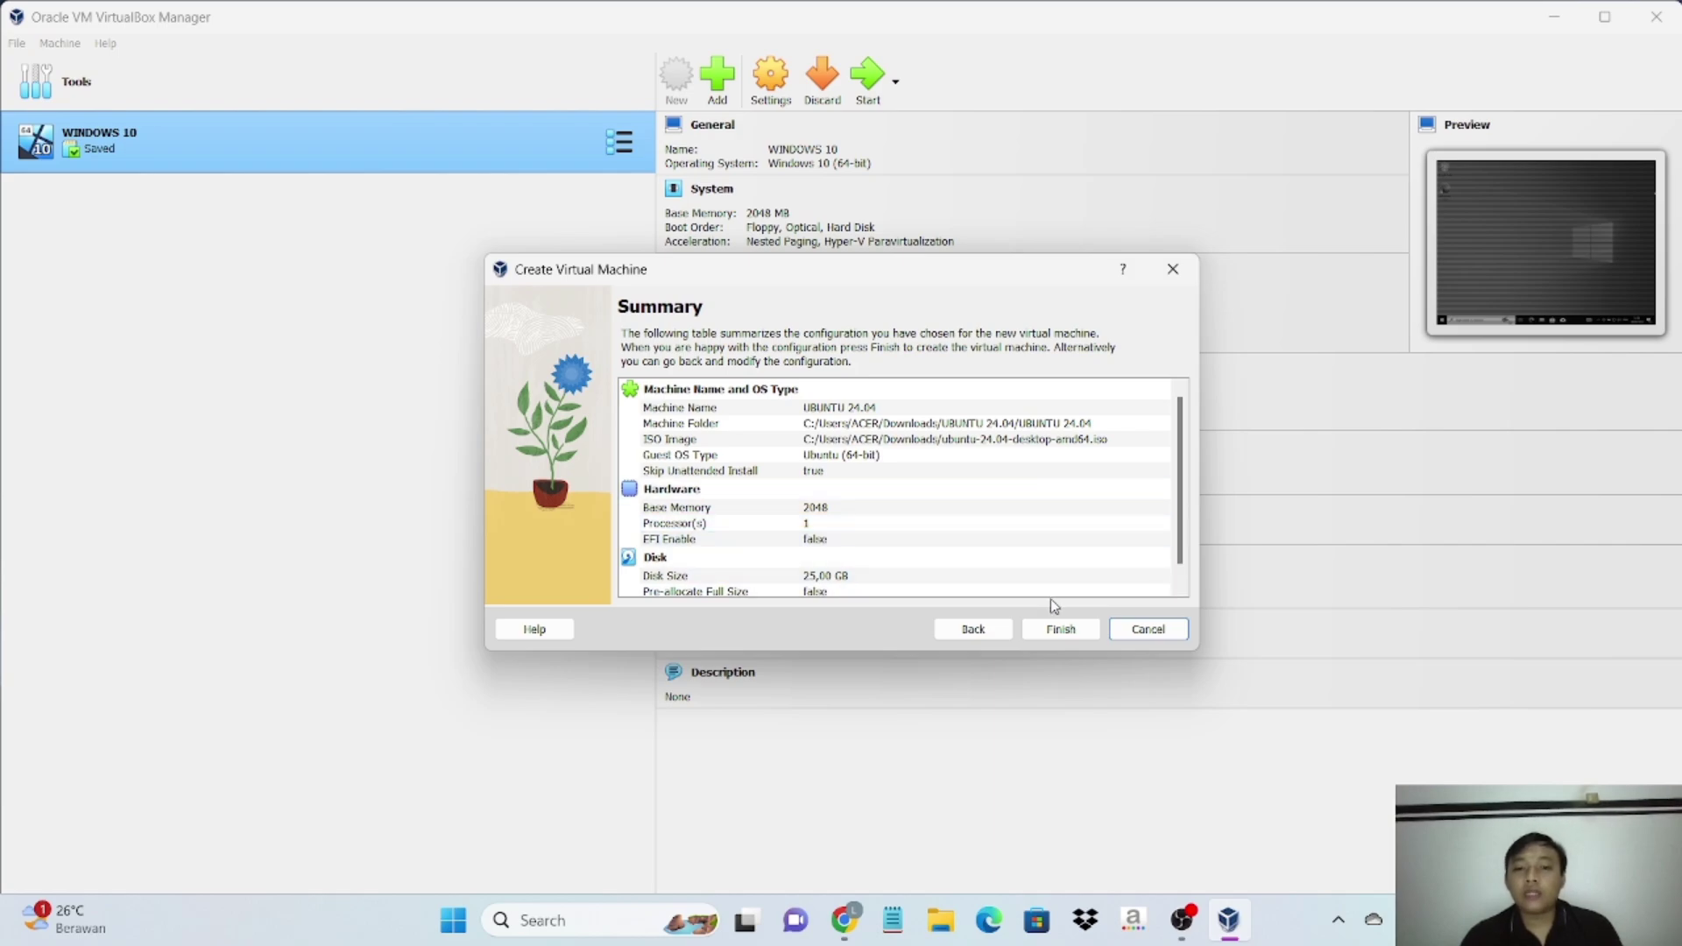
{"action": "left_click", "coordinate": [1062, 630]}
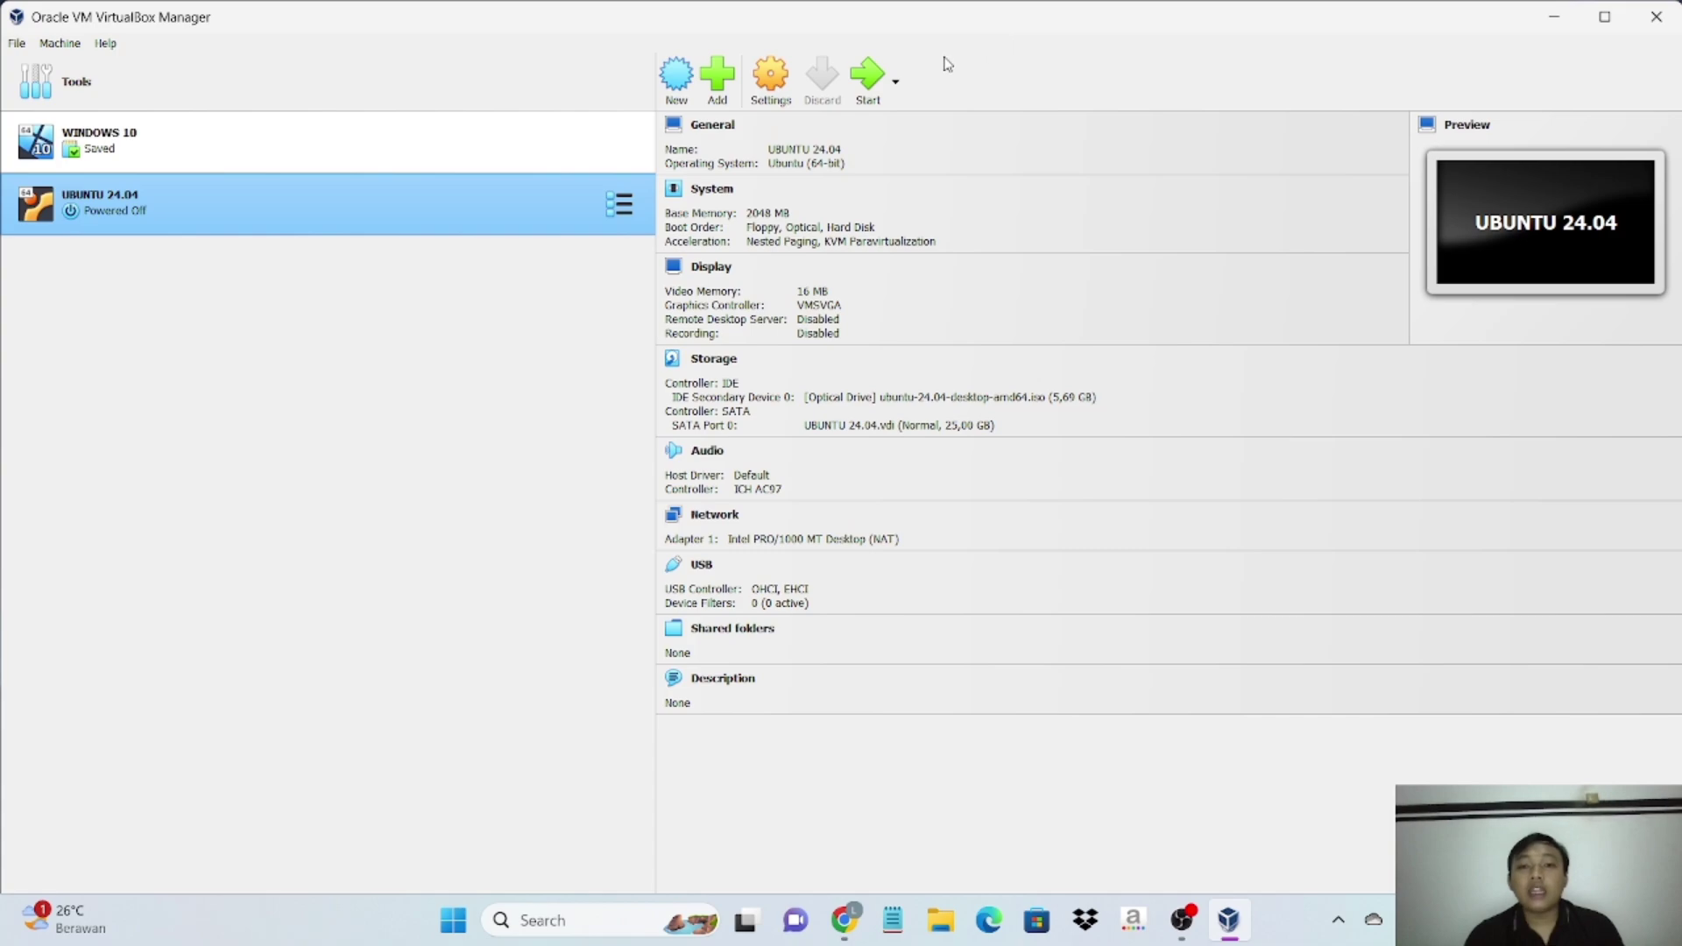
- Start the UBUNTU 24.04 machine to bring up its GRUB boot menu
{"action": "left_click", "coordinate": [867, 80]}
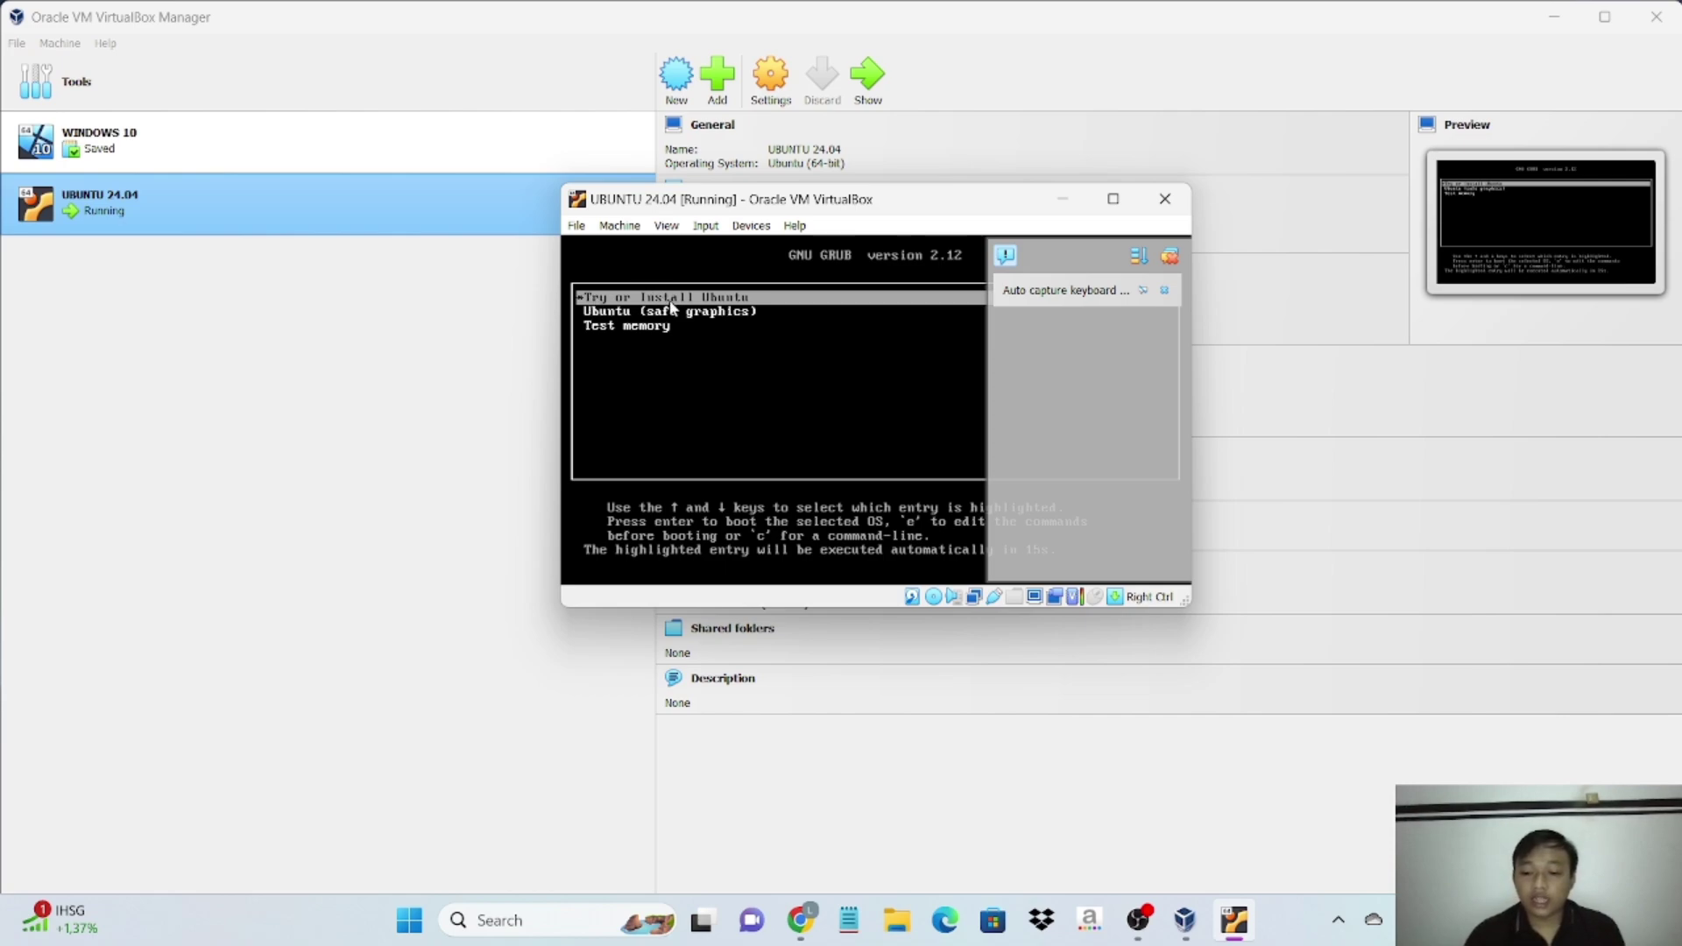
- Boot the 'Try or Install Ubuntu' entry to load the live desktop
{"action": "key", "text": "Return"}
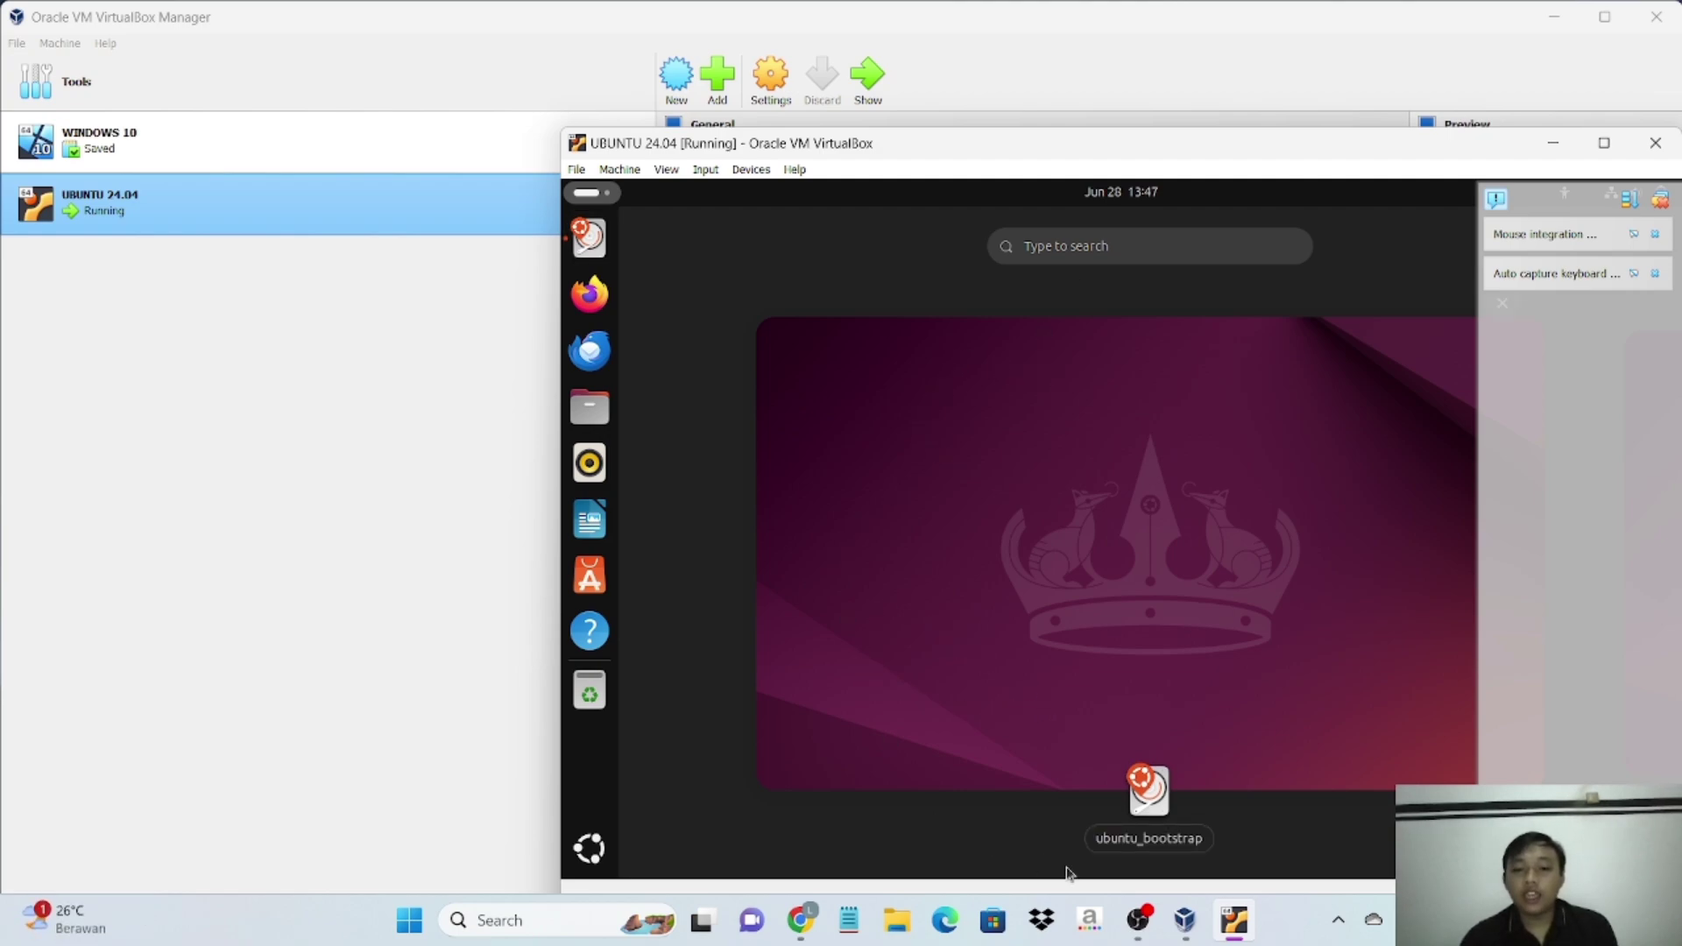
- Dismiss the activities overview and maximize the VM window
{"action": "left_click", "coordinate": [1148, 807]}
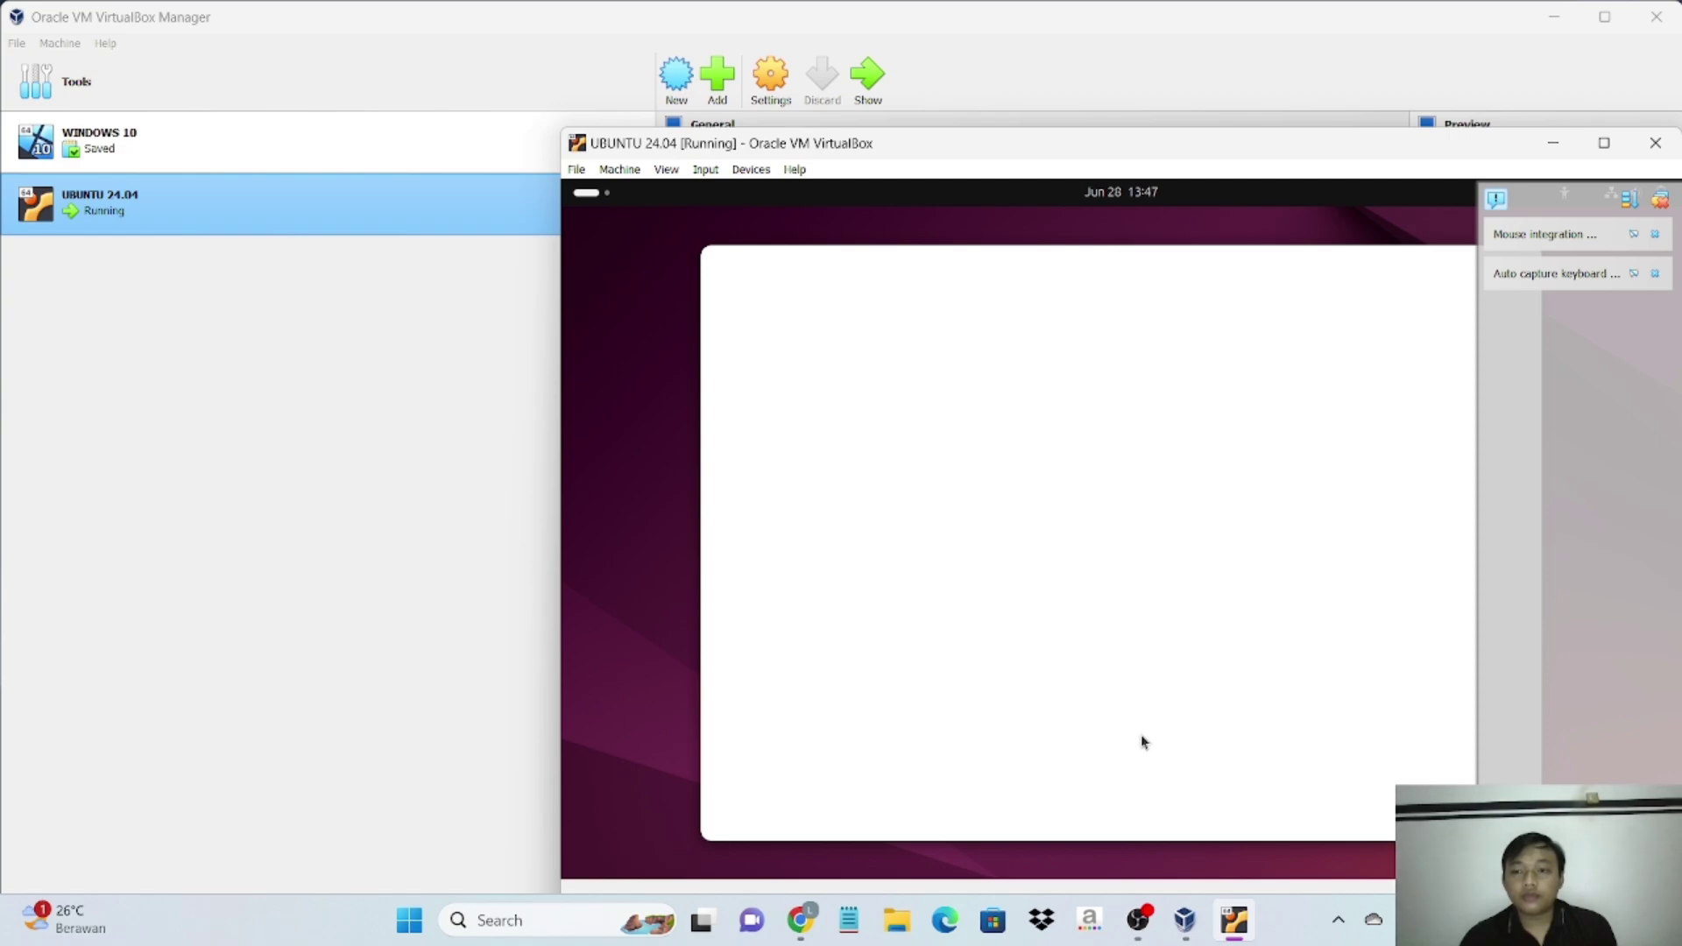
{"action": "left_click", "coordinate": [1605, 143]}
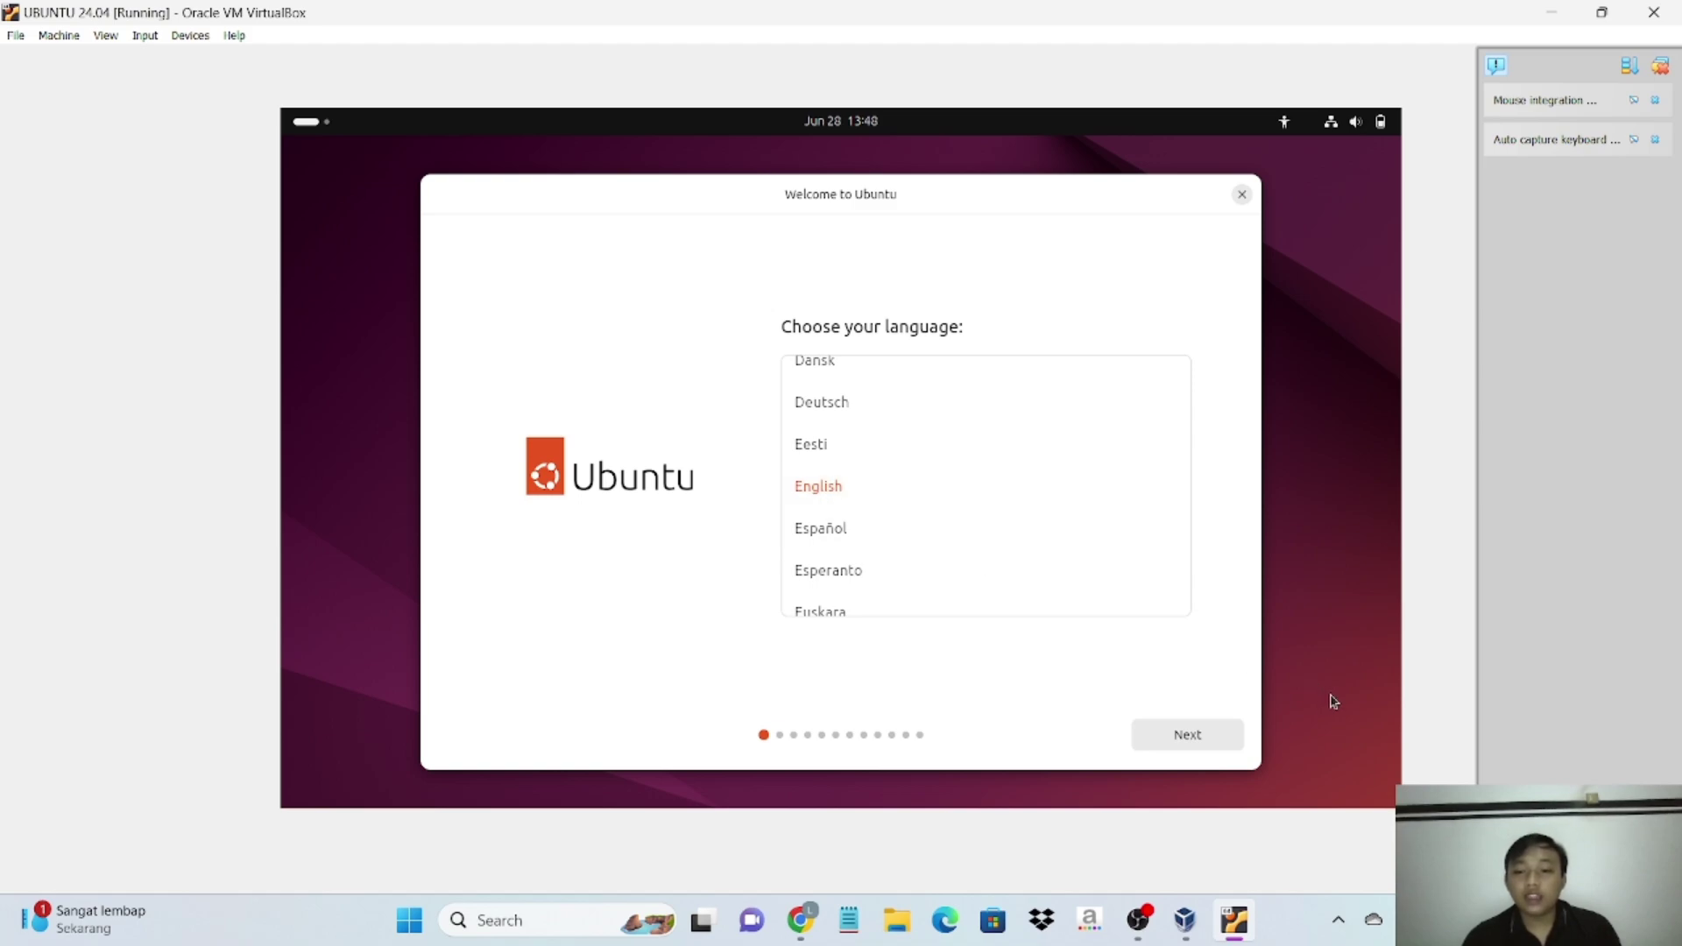
- Accept English, default accessibility, English (US) keyboard and wired internet, then skip the installer update
{"action": "left_click", "coordinate": [1230, 735]}
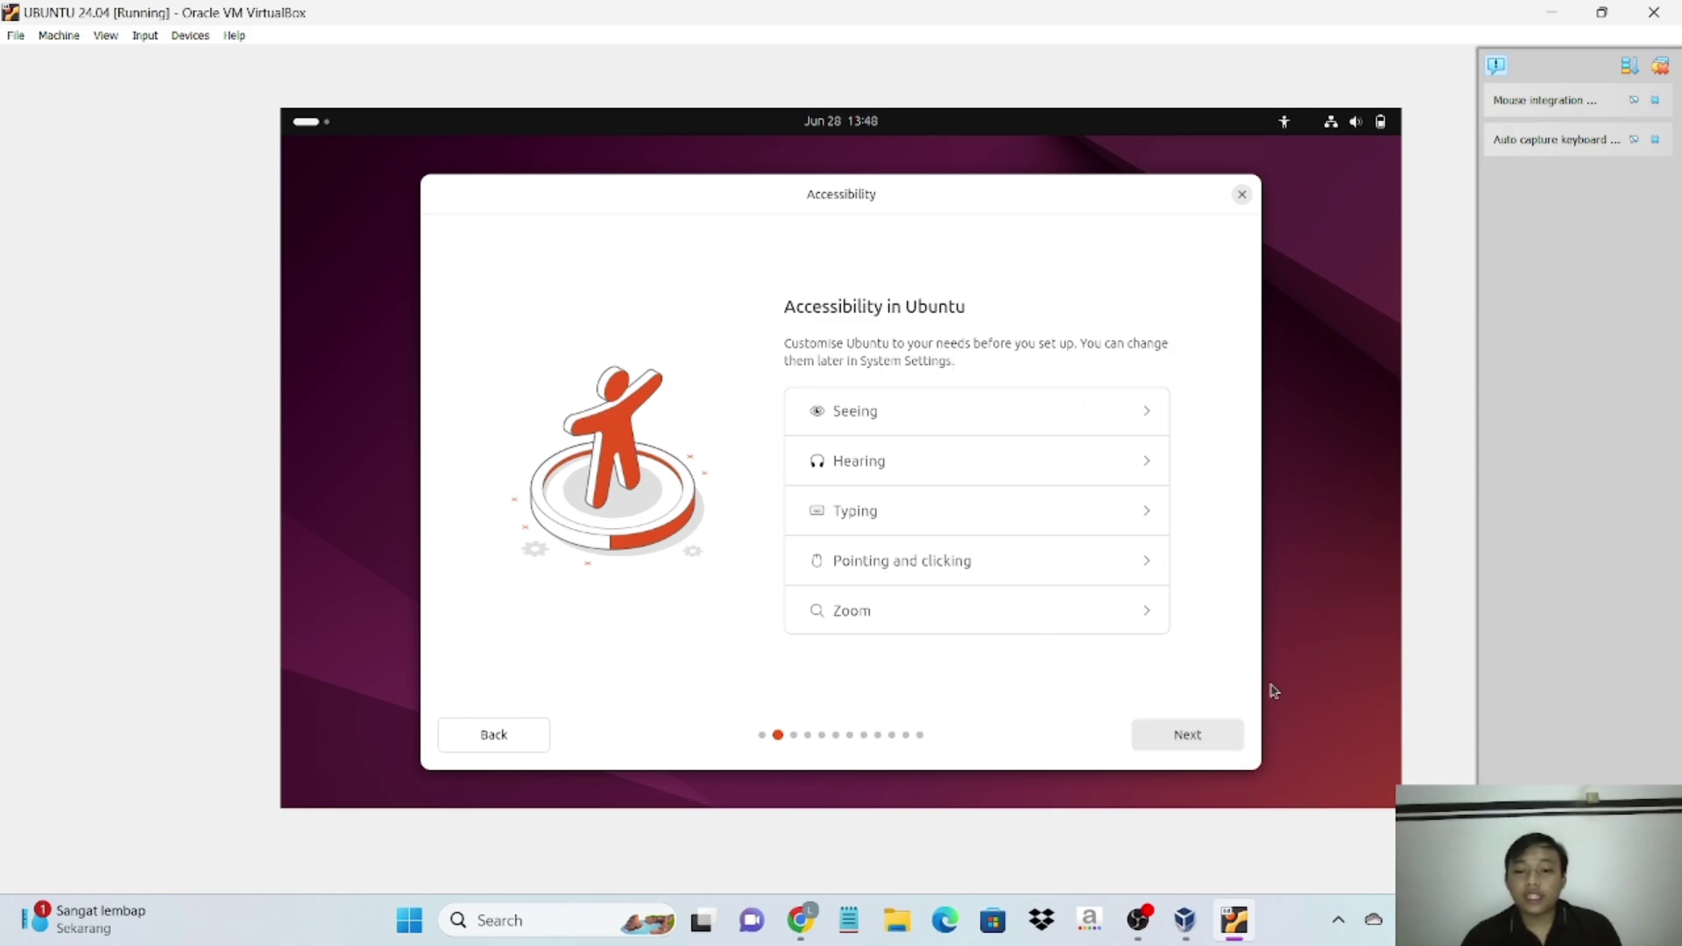
{"action": "left_click", "coordinate": [1220, 751]}
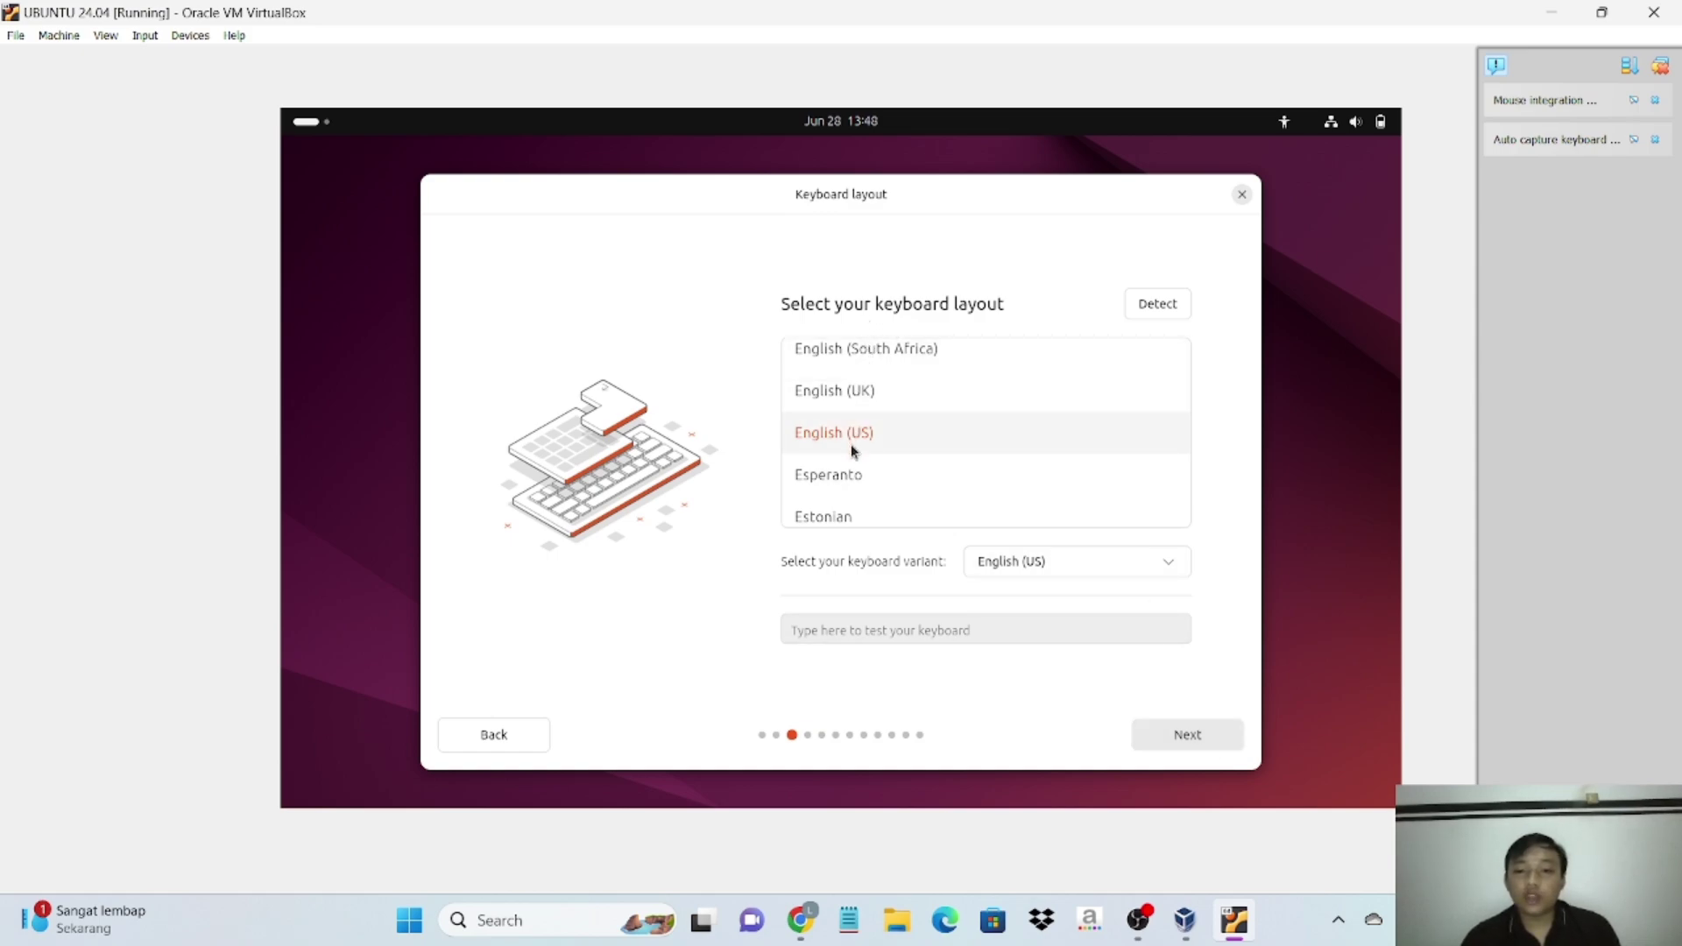
{"action": "left_click", "coordinate": [1187, 741]}
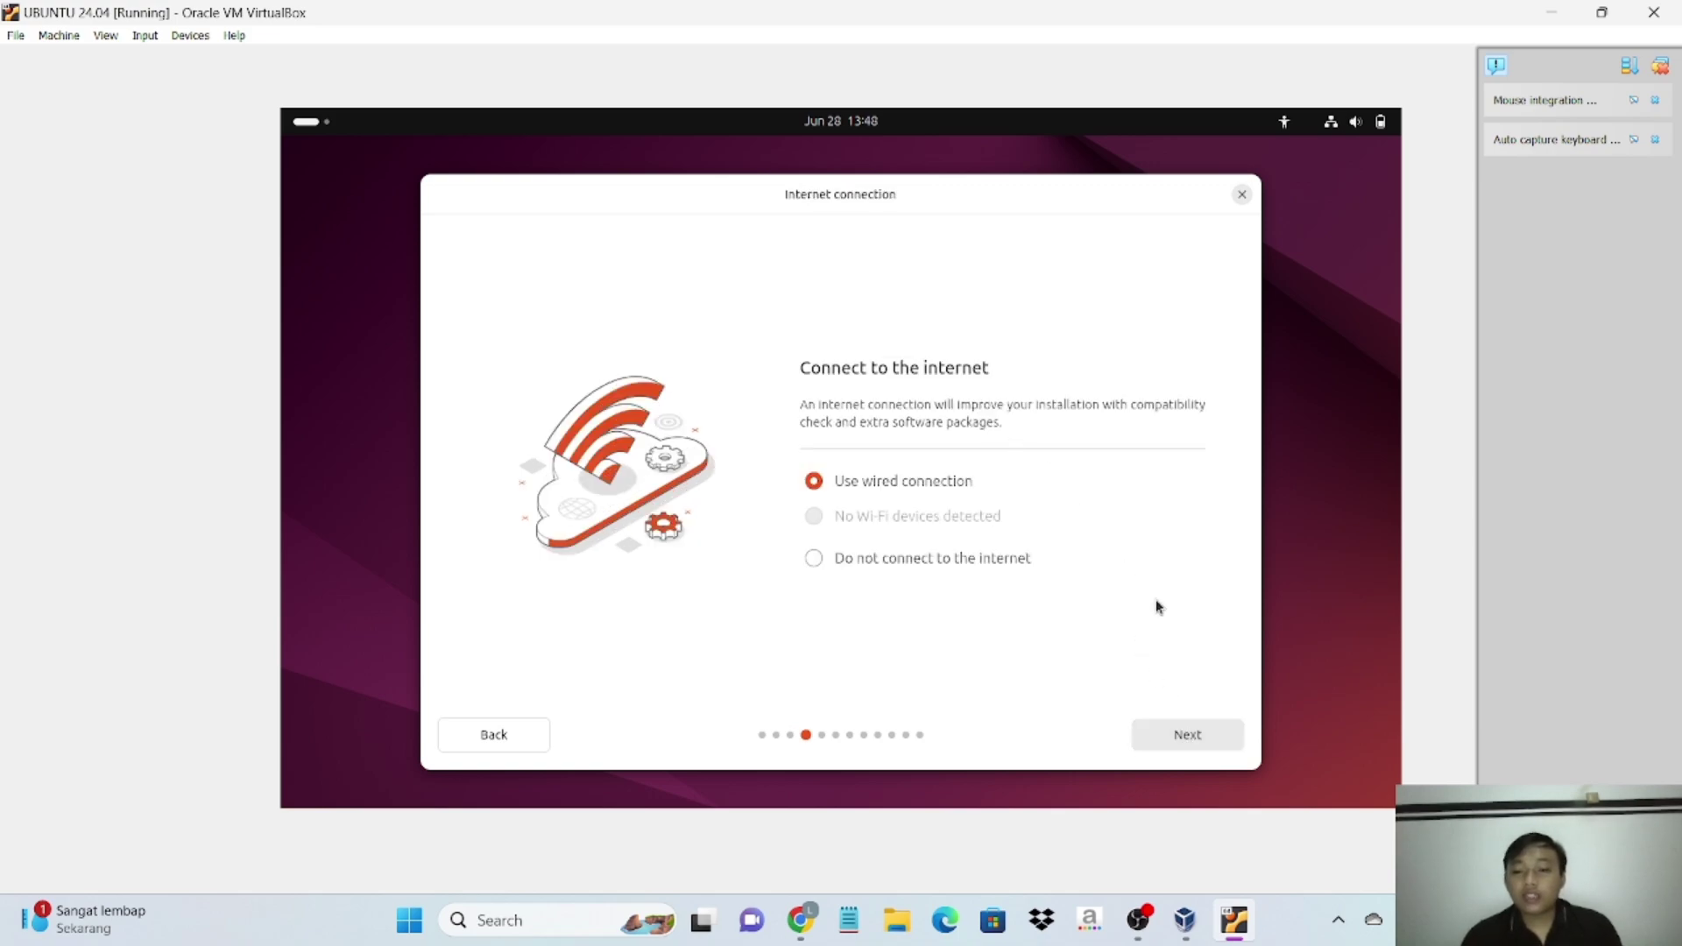
{"action": "left_click", "coordinate": [1212, 747]}
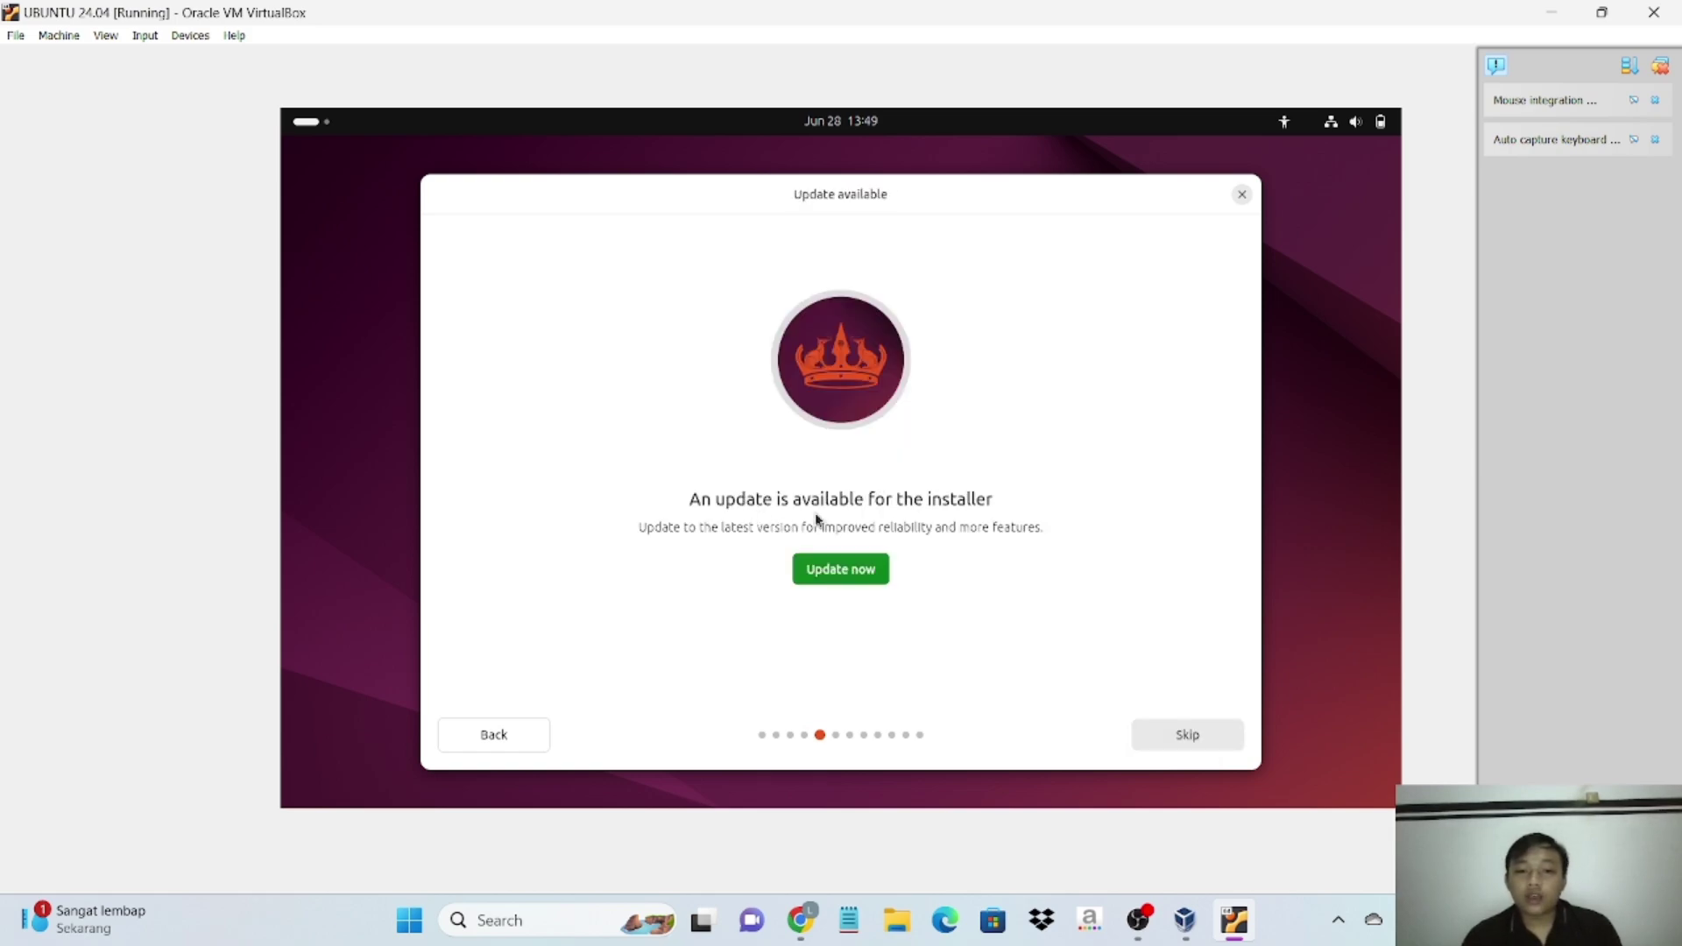
{"action": "left_click", "coordinate": [1206, 736]}
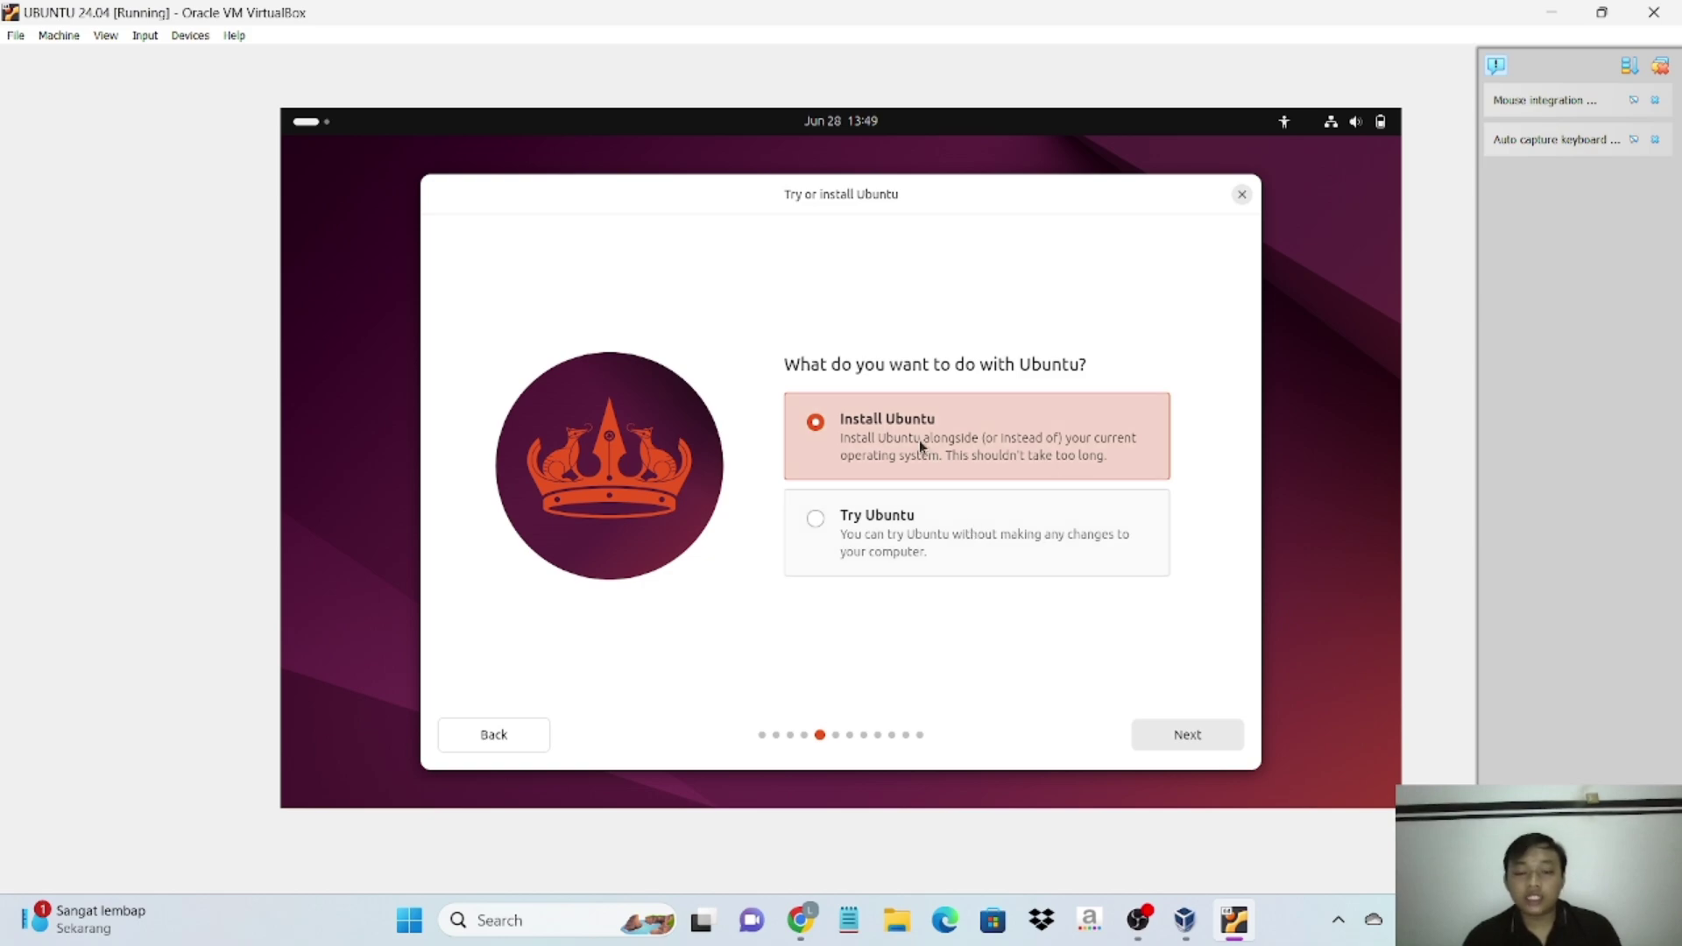
- Choose Install Ubuntu, interactive installation, default apps, no proprietary extras, and Erase disk and install Ubuntu
{"action": "left_click", "coordinate": [1212, 740]}
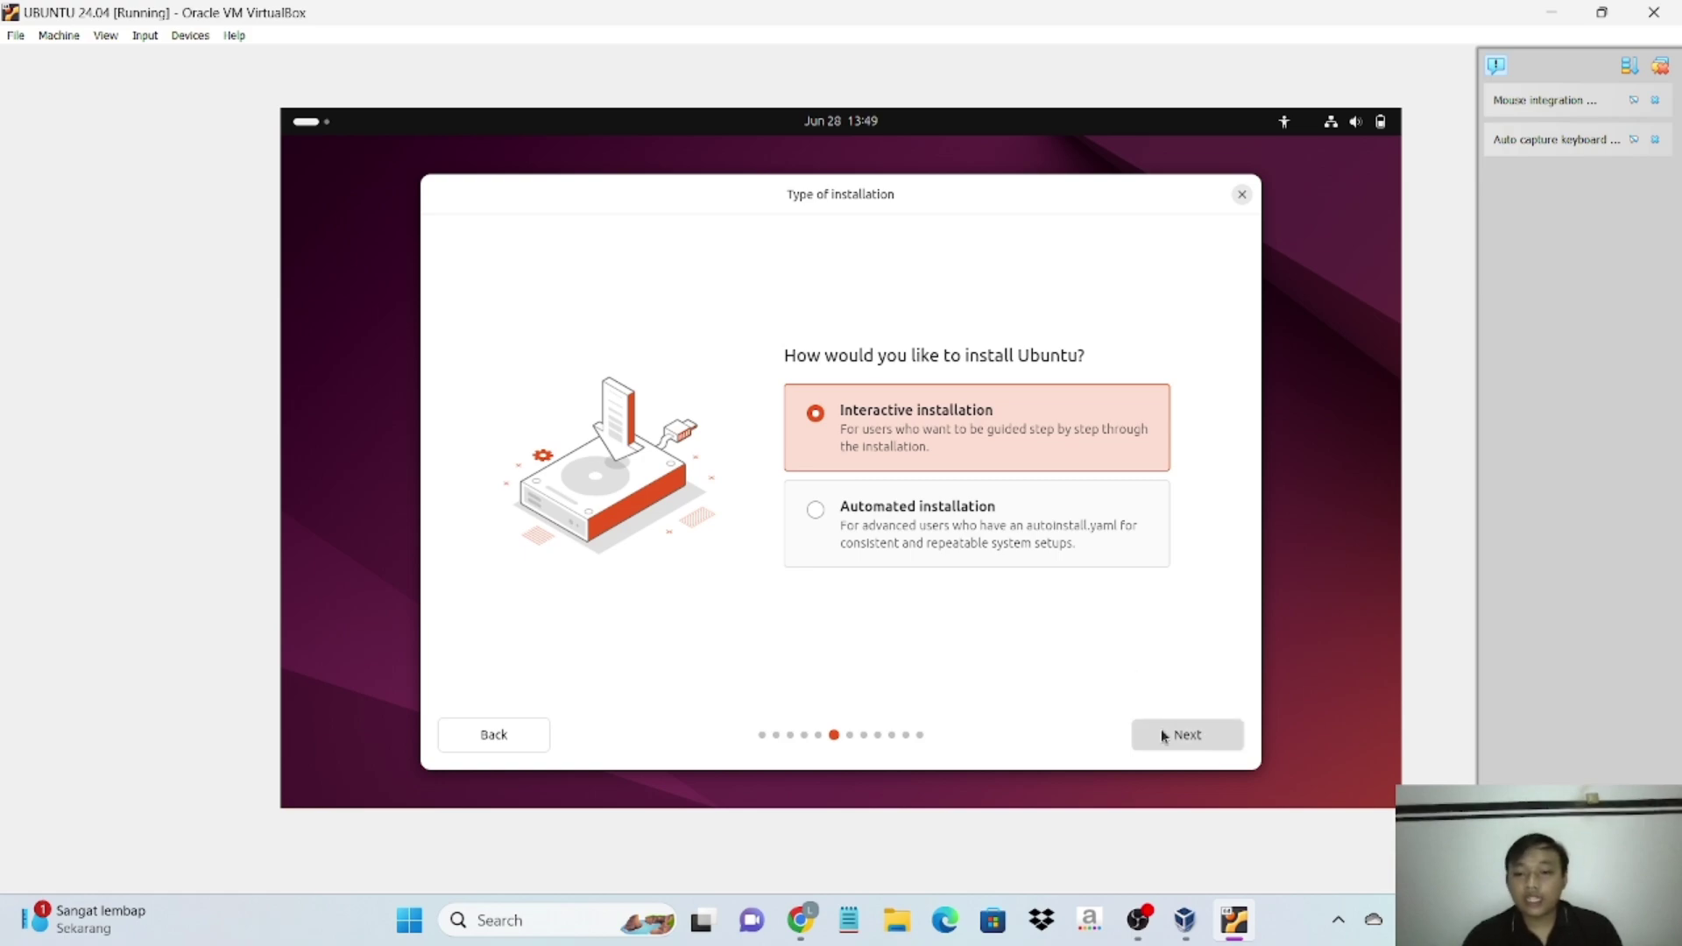
{"action": "left_click", "coordinate": [1187, 740]}
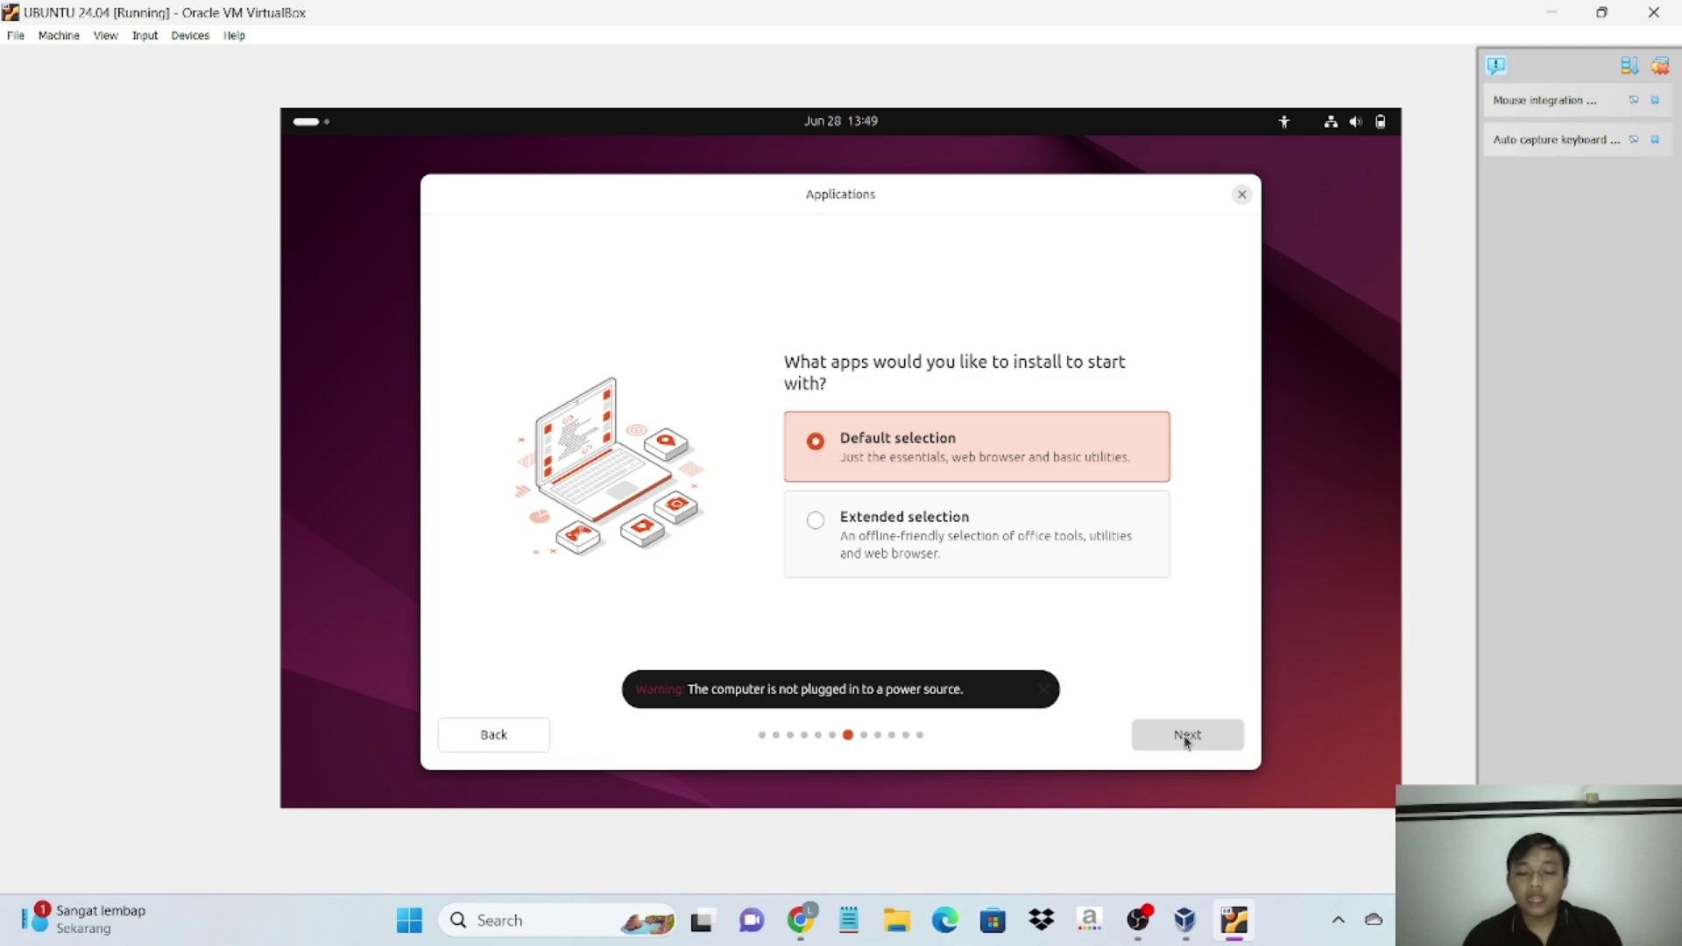
{"action": "left_click", "coordinate": [1185, 740]}
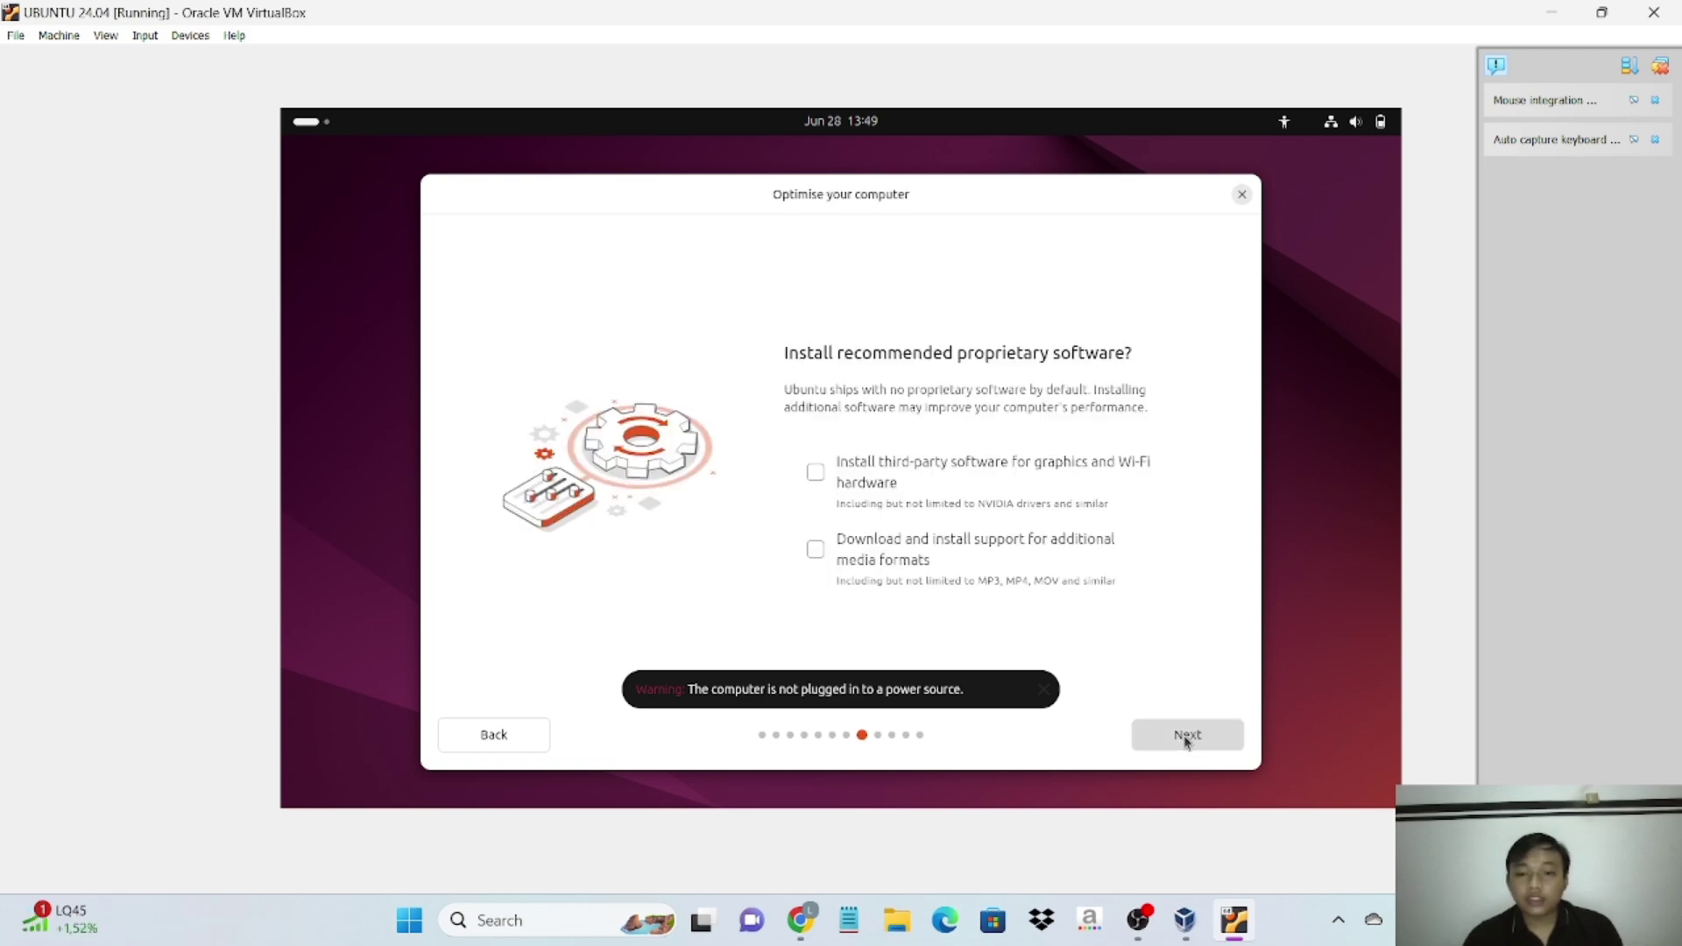
{"action": "left_click", "coordinate": [1185, 740]}
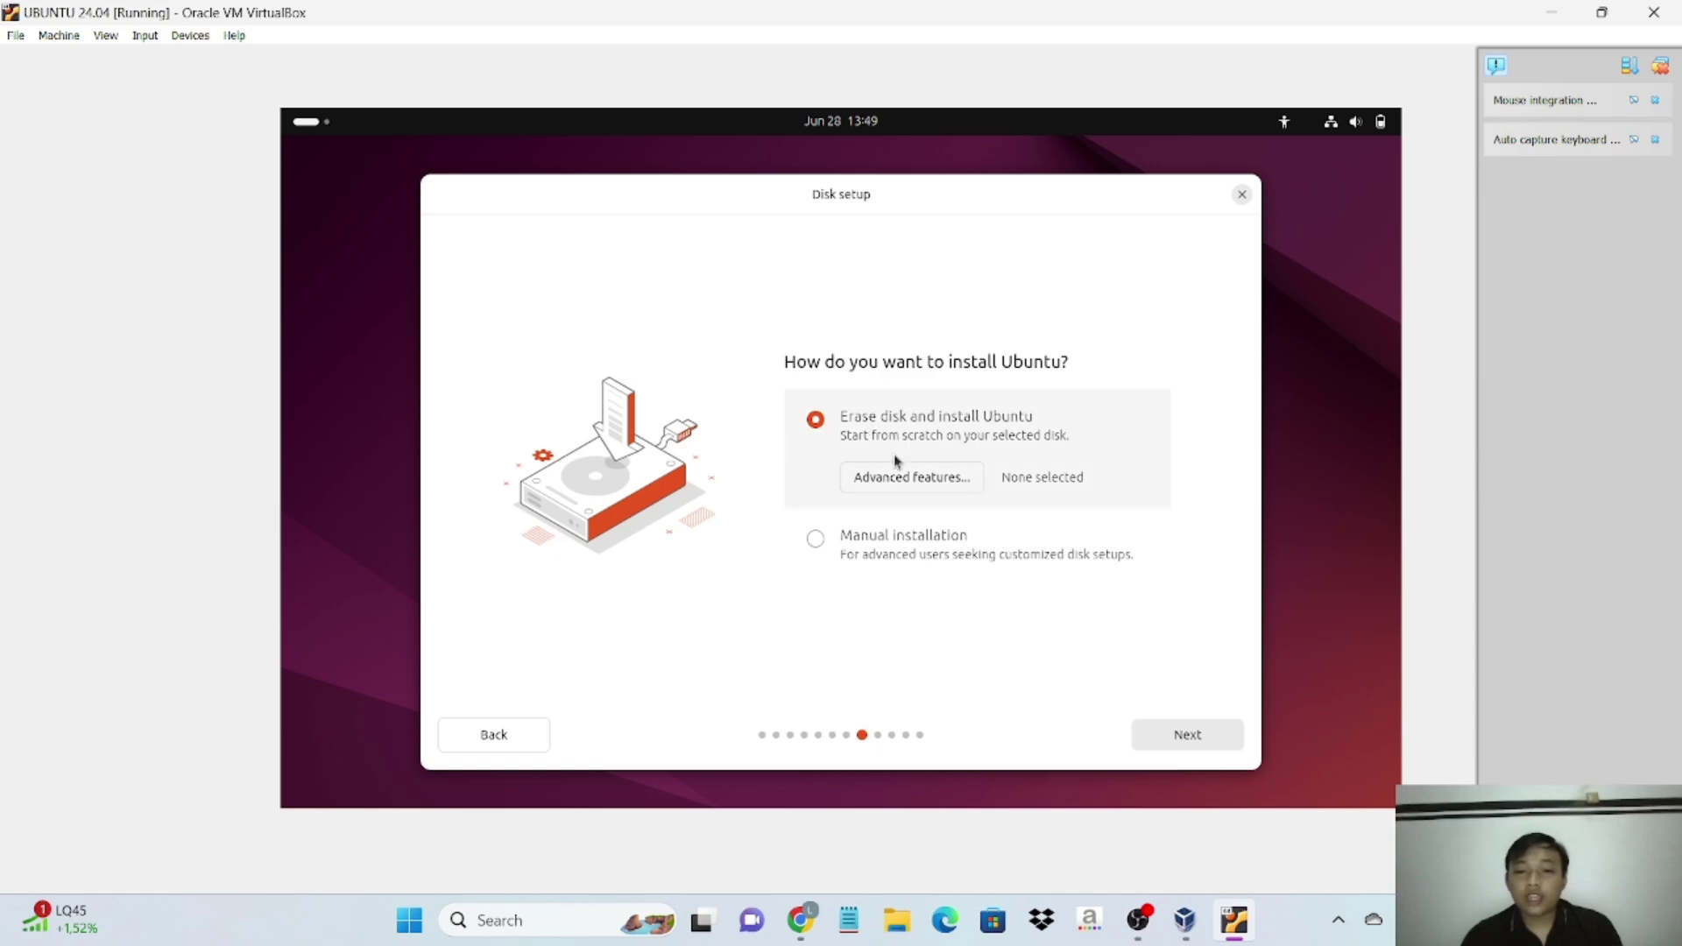
{"action": "left_click", "coordinate": [1192, 737]}
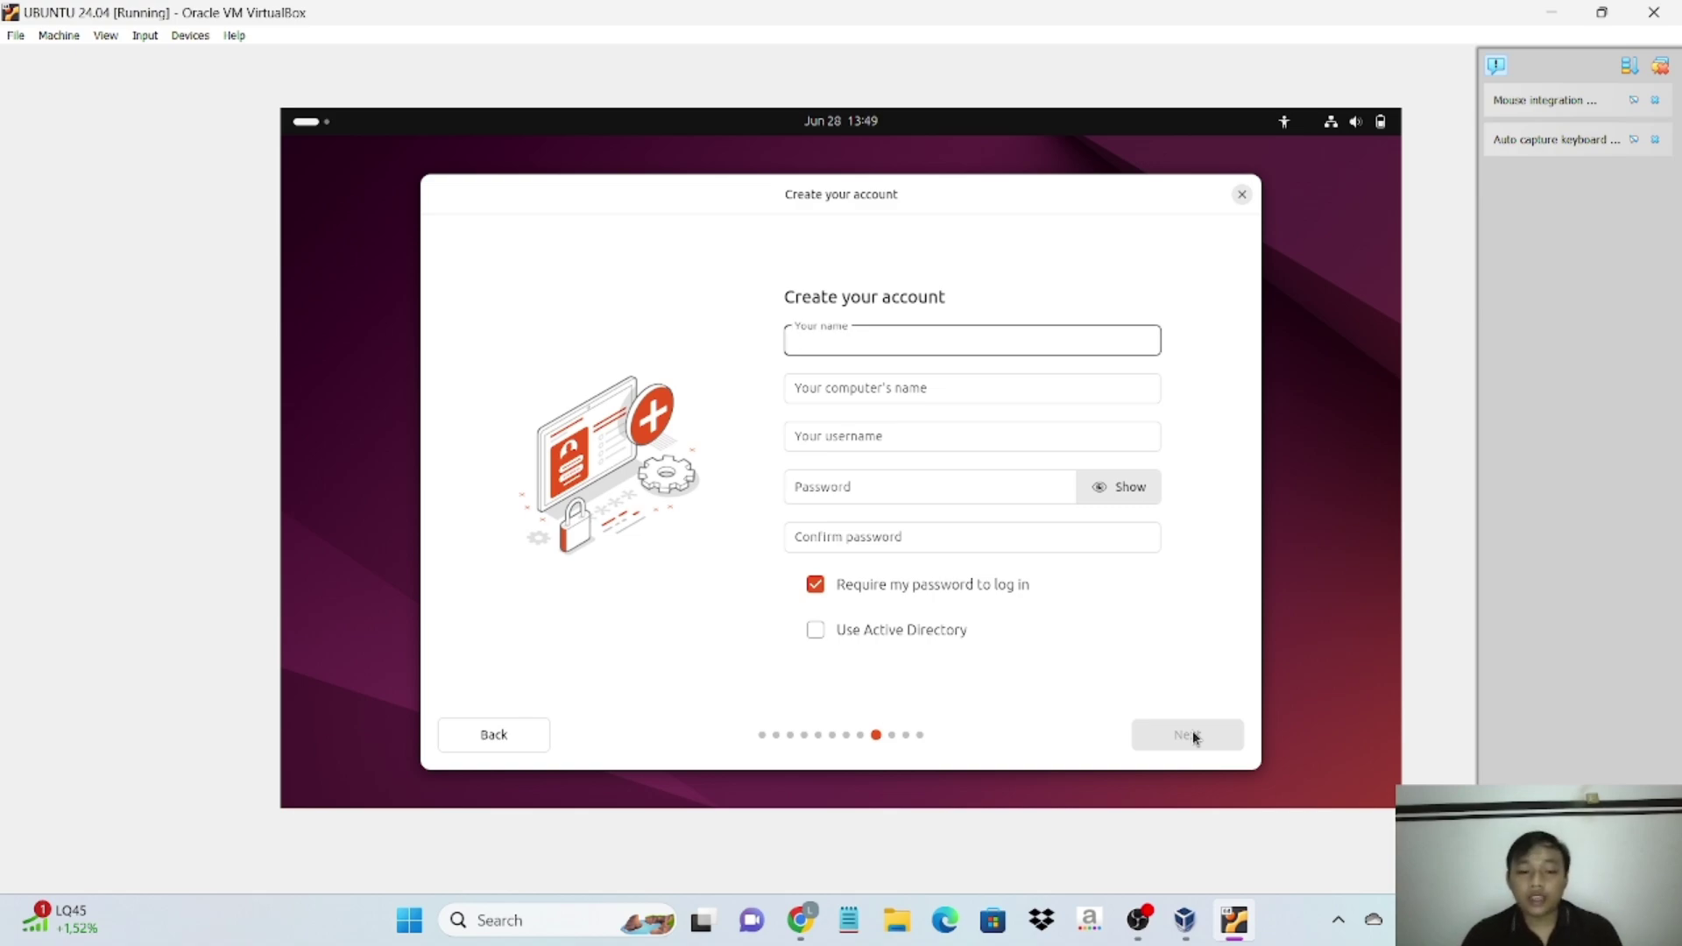
- Enter your full name and change the computer name to Ubuntuc-VirtualBox
{"action": "type", "text": "P"}
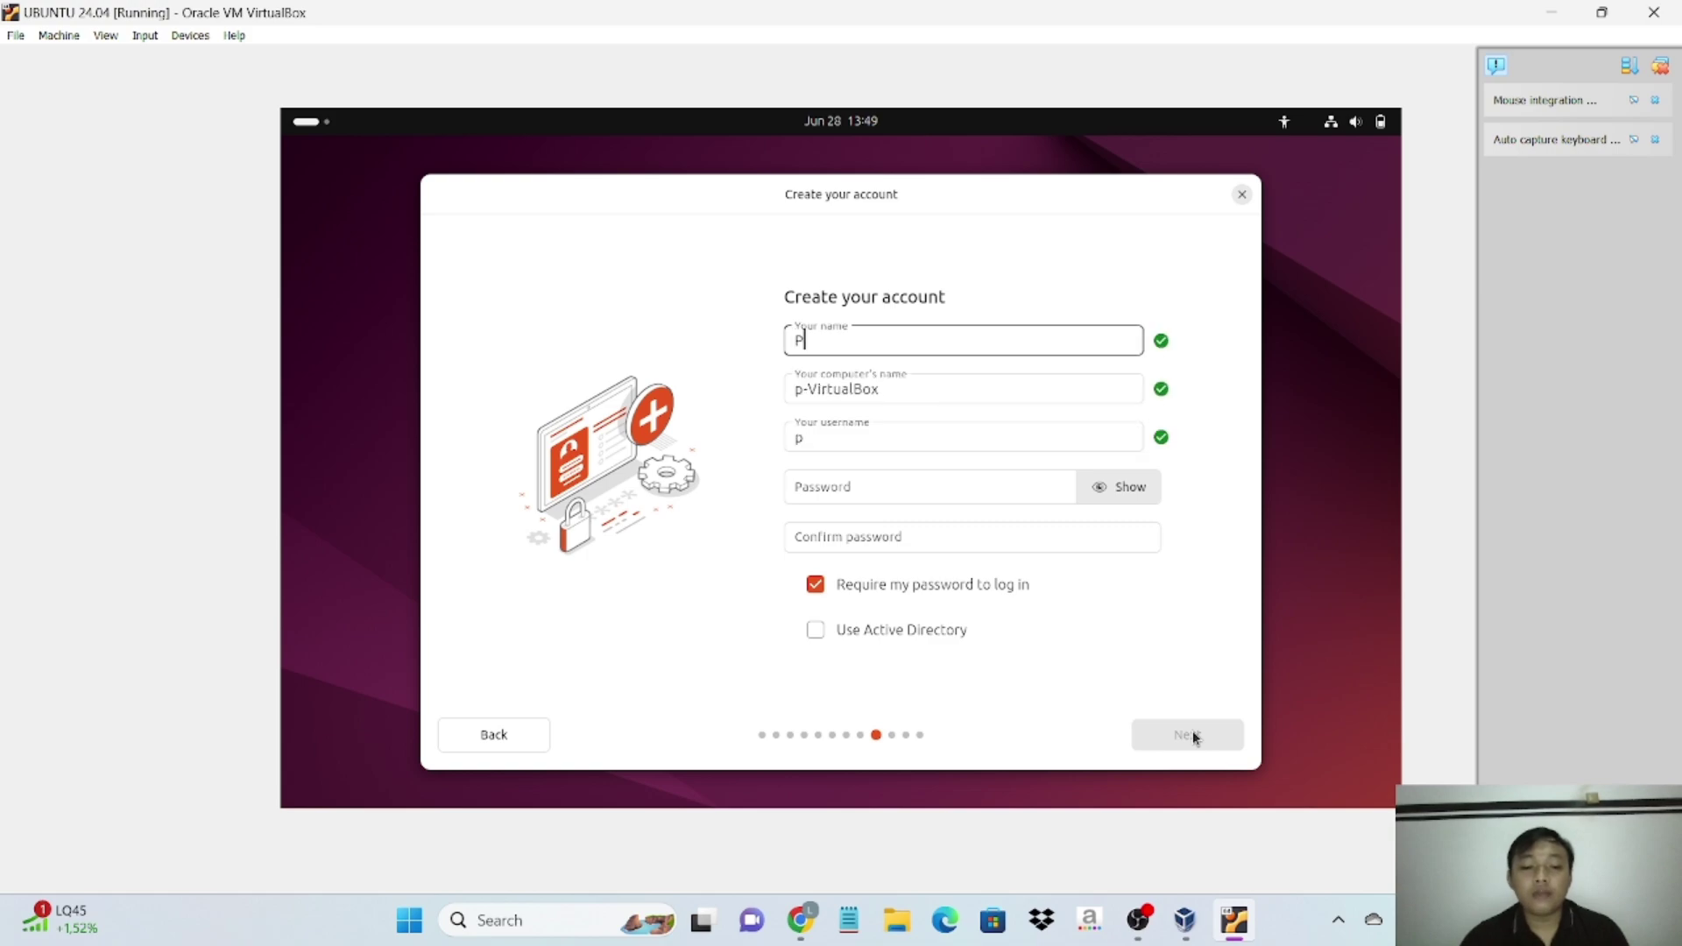
{"action": "type", "text": "riyogi"}
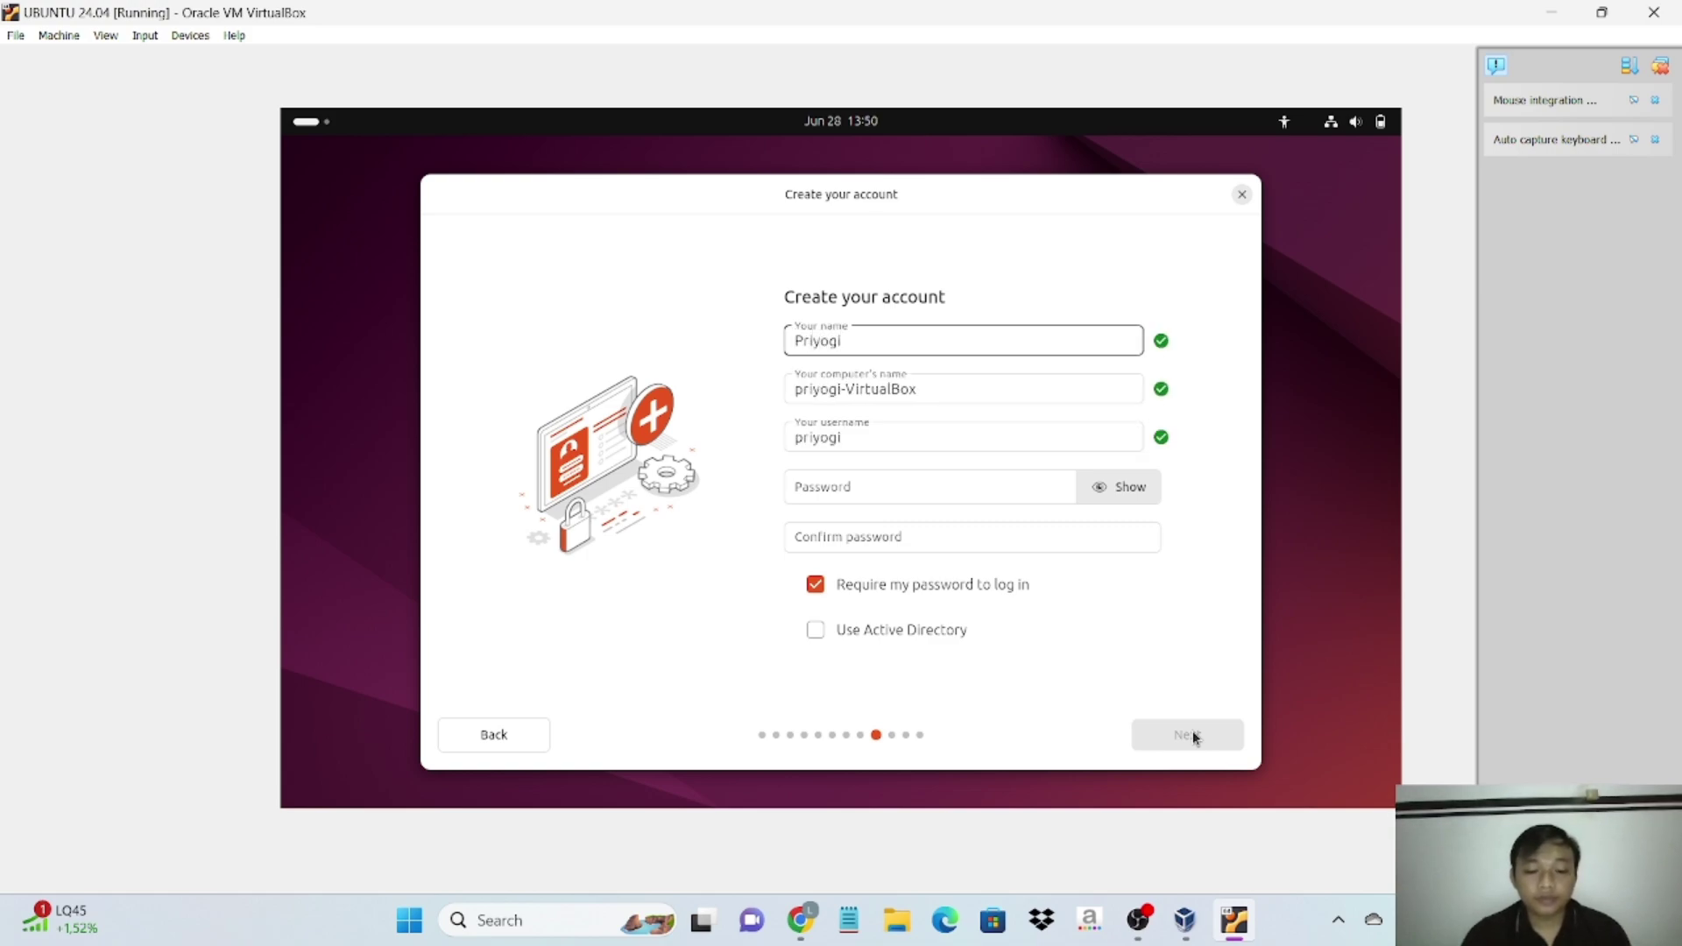
{"action": "type", "text": " PTI"}
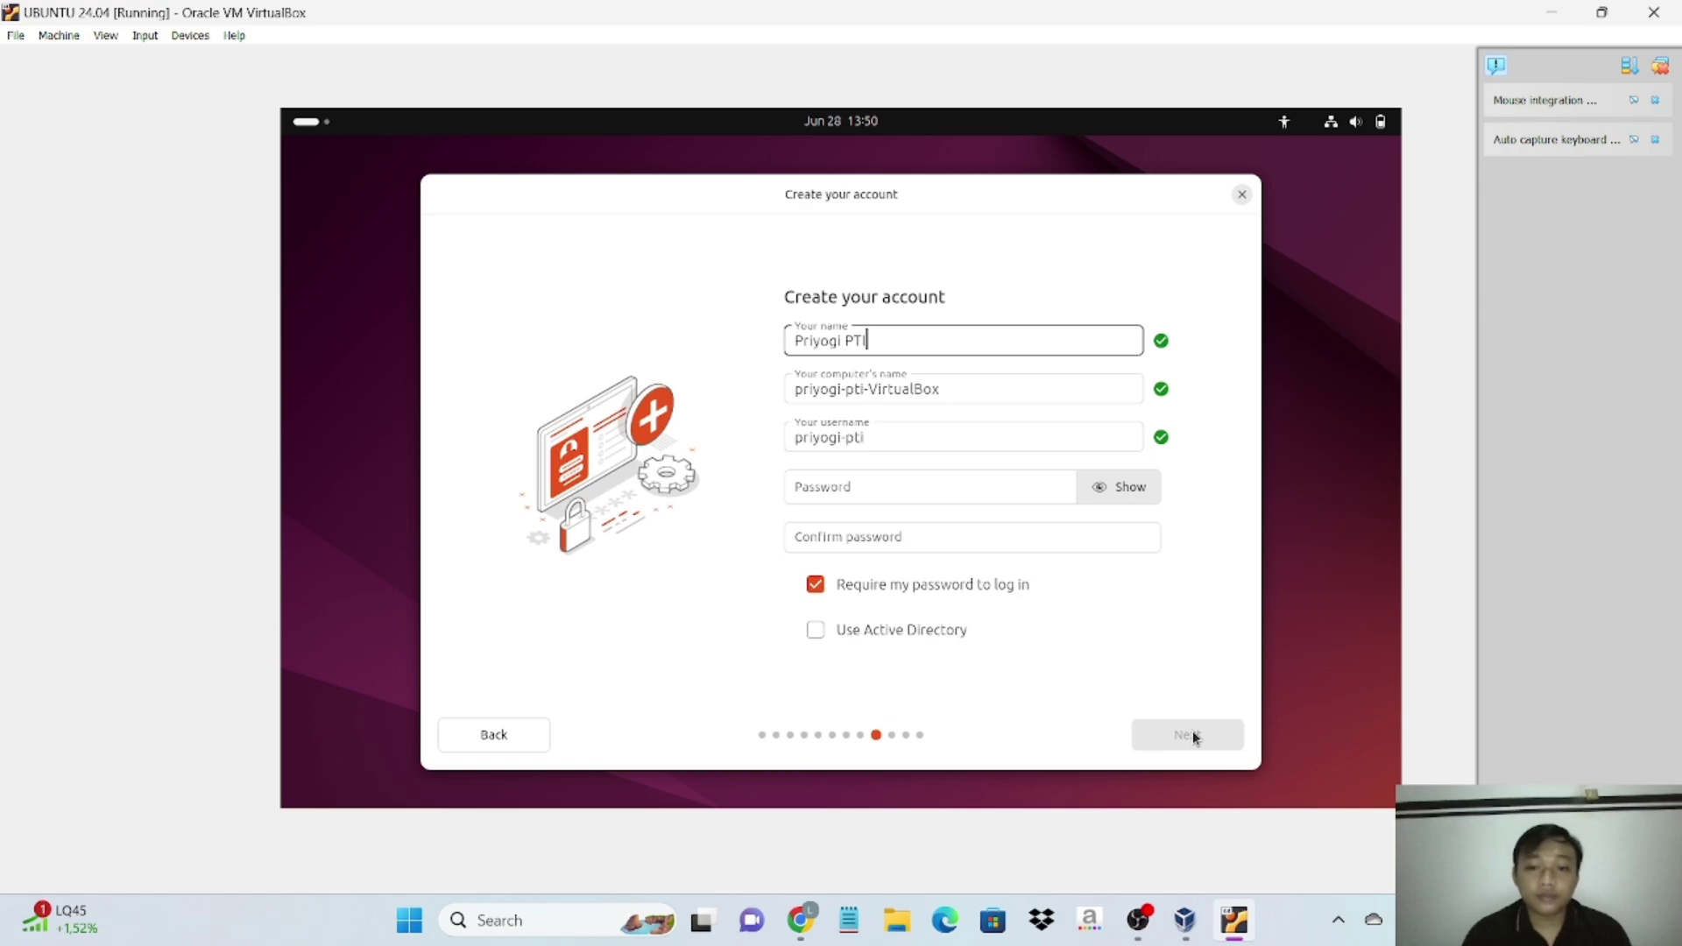
{"action": "type", "text": "2C"}
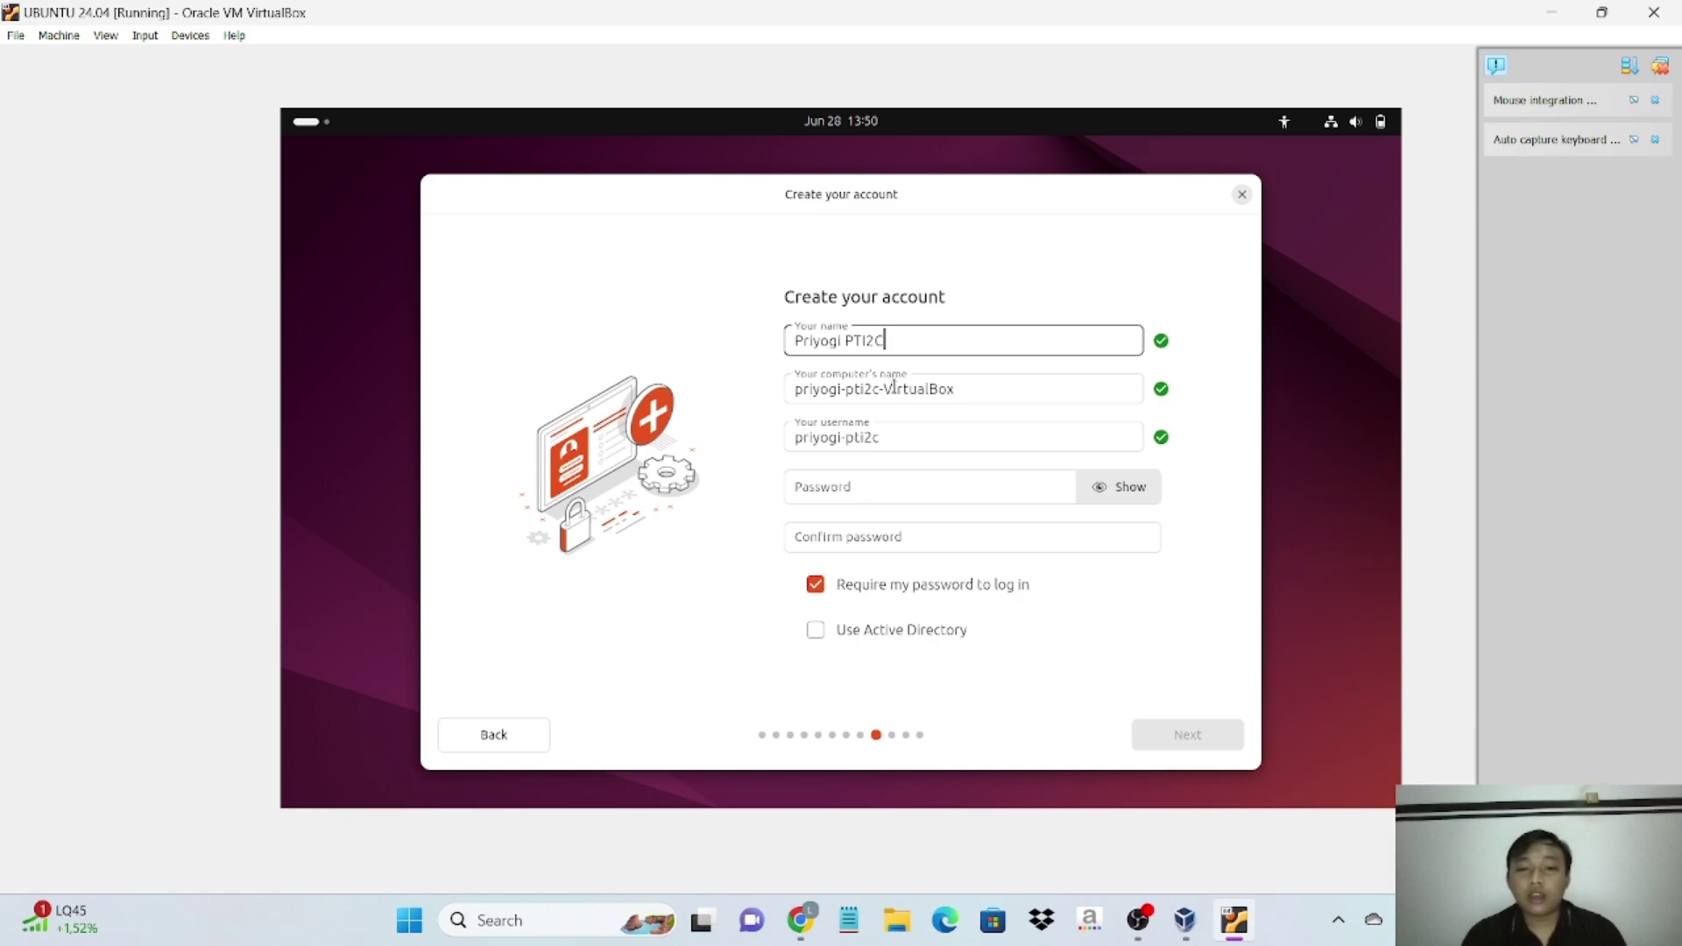
{"action": "triple_click", "coordinate": [873, 396]}
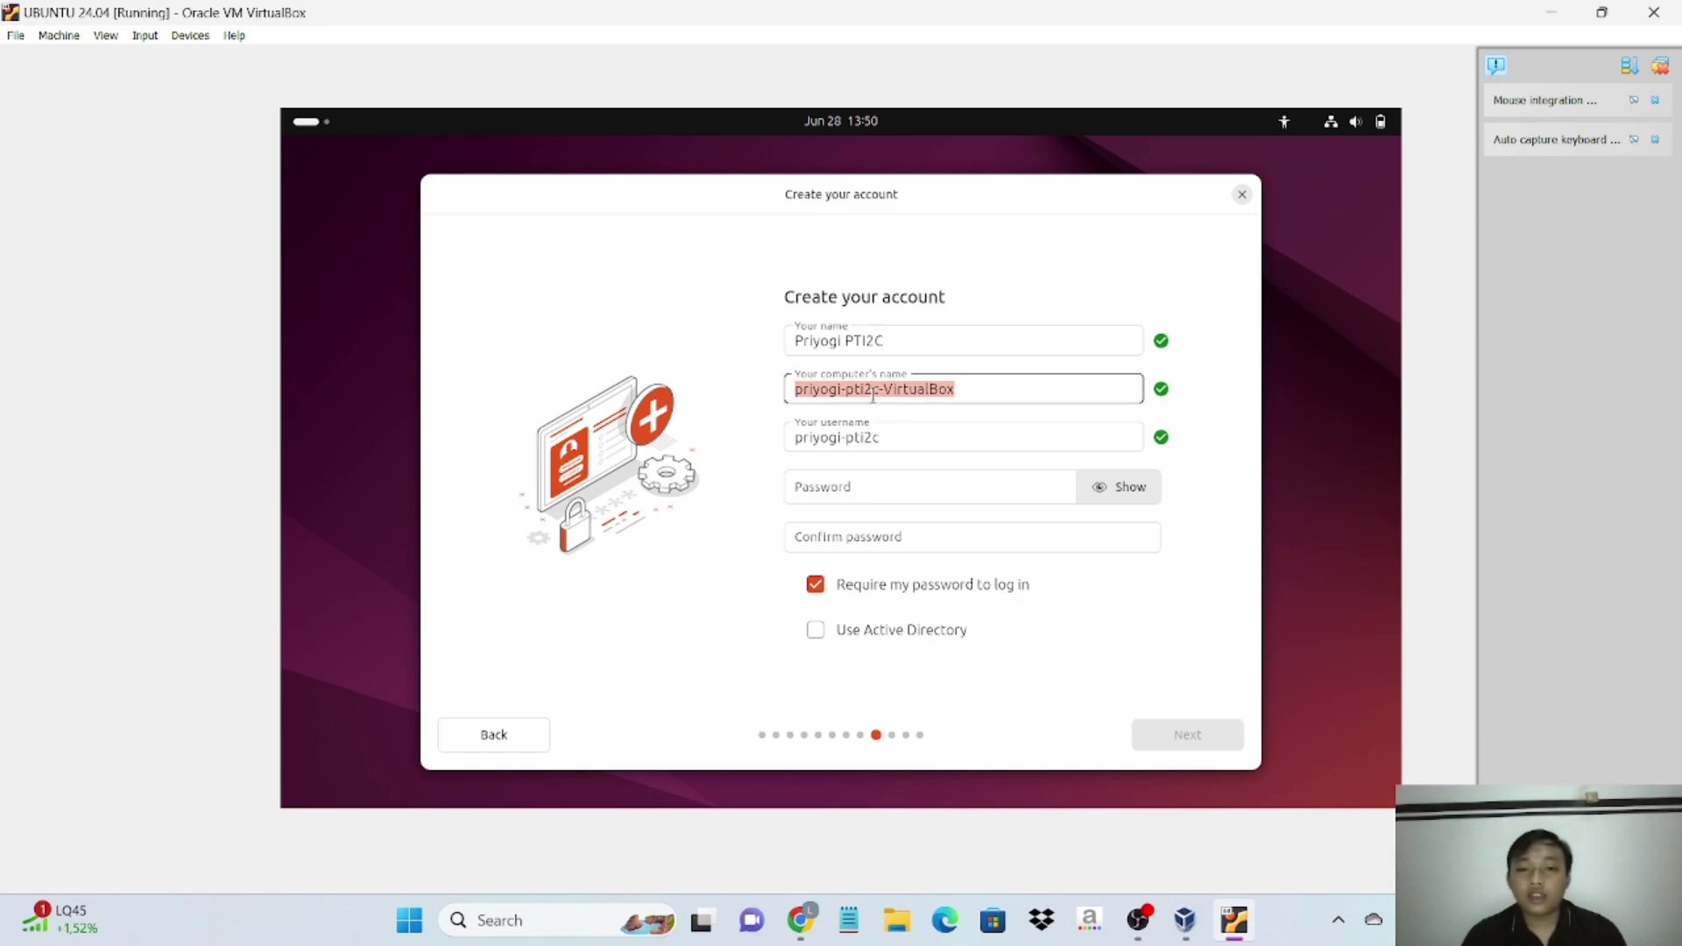
{"action": "left_click", "coordinate": [873, 391]}
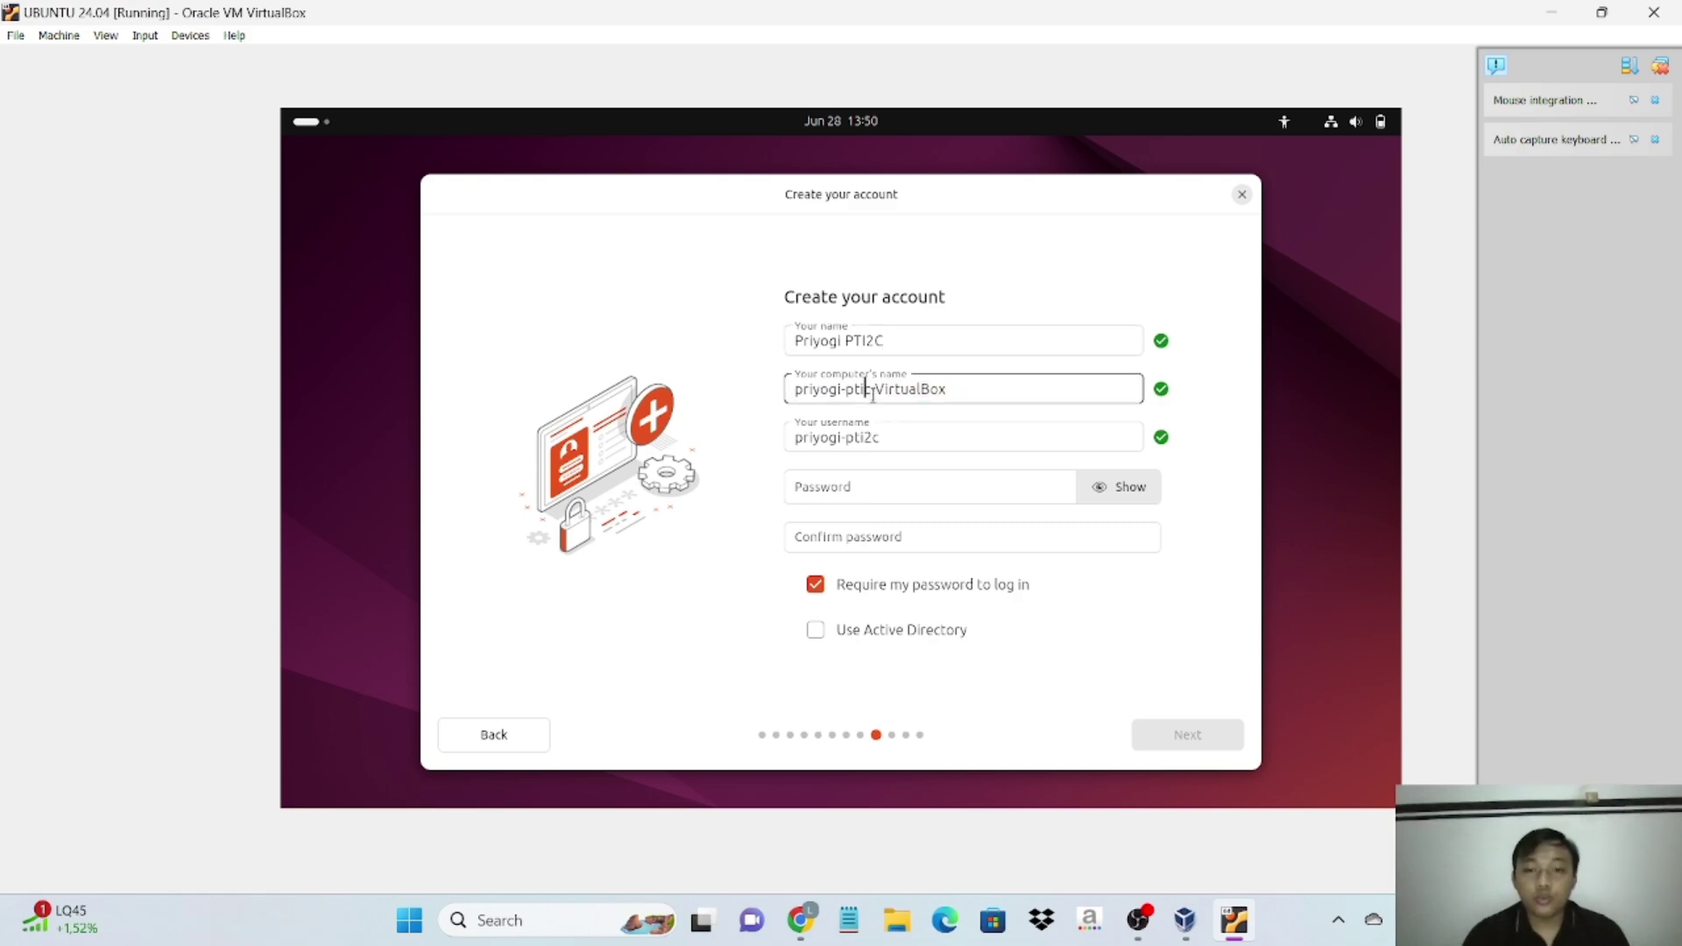
{"action": "key", "text": "BackSpace"}
{"action": "key", "text": "BackSpace"}
{"action": "key", "text": "BackSpace"}
{"action": "key", "text": "BackSpace"}
{"action": "key", "text": "BackSpace"}
{"action": "key", "text": "BackSpace"}
{"action": "key", "text": "BackSpace"}
{"action": "key", "text": "BackSpace"}
{"action": "key", "text": "BackSpace"}
{"action": "key", "text": "BackSpace"}
{"action": "key", "text": "BackSpace"}
{"action": "key", "text": "BackSpace"}
{"action": "type", "text": "Ubuntu"}
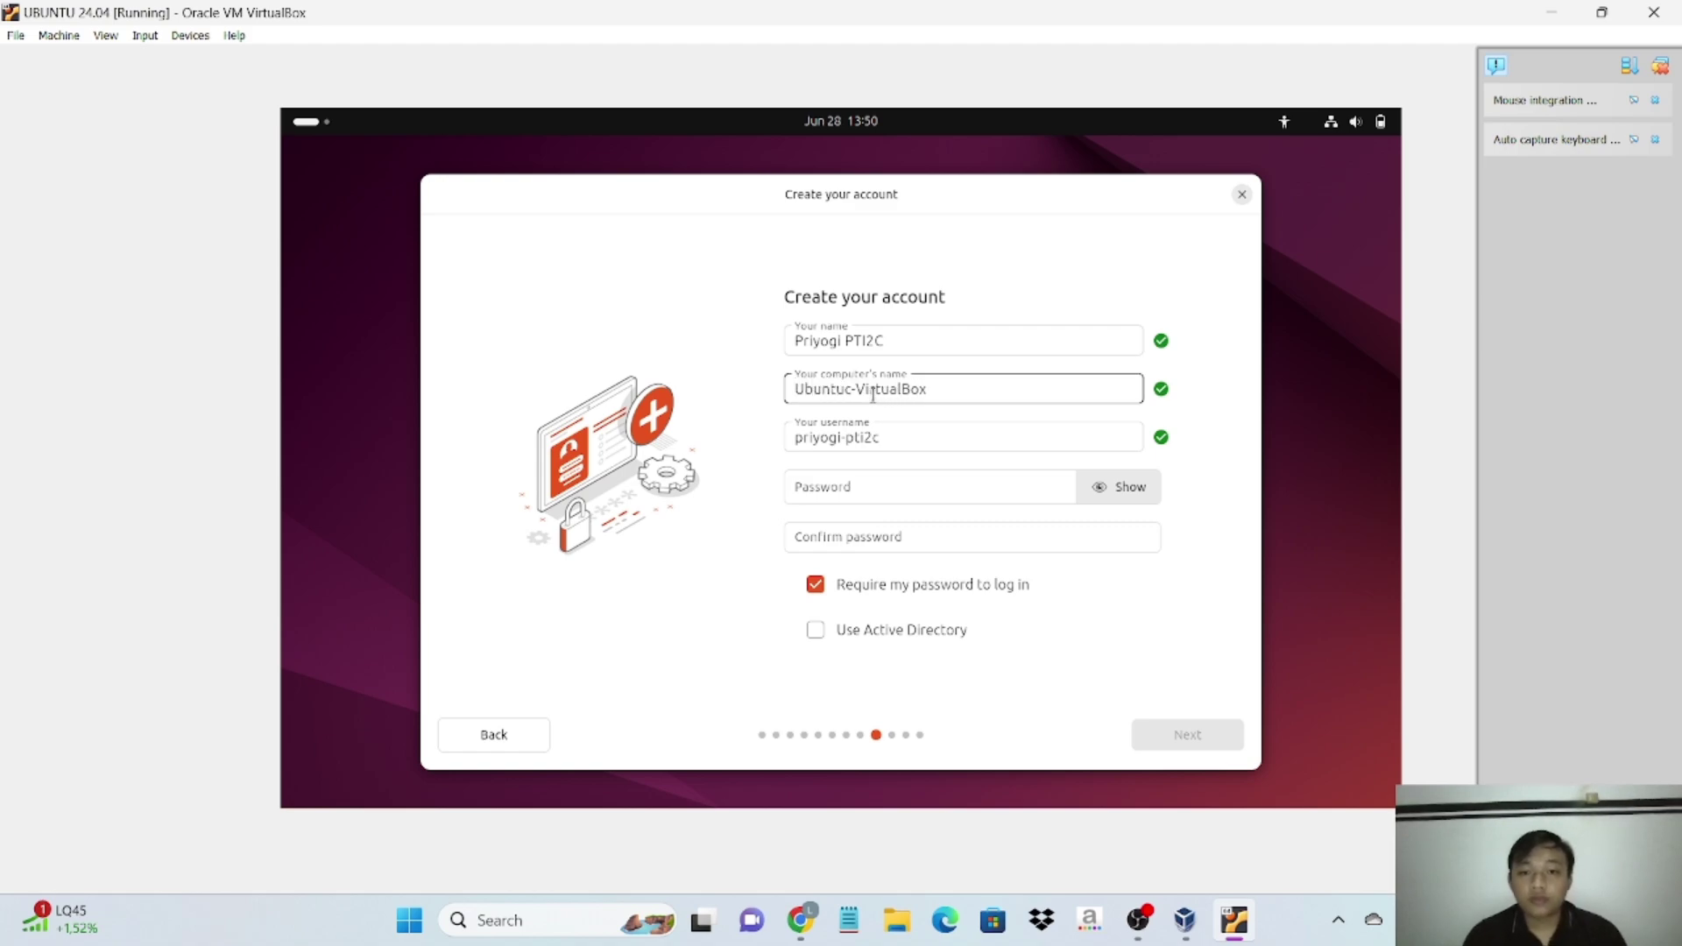
{"action": "key", "text": "Delete"}
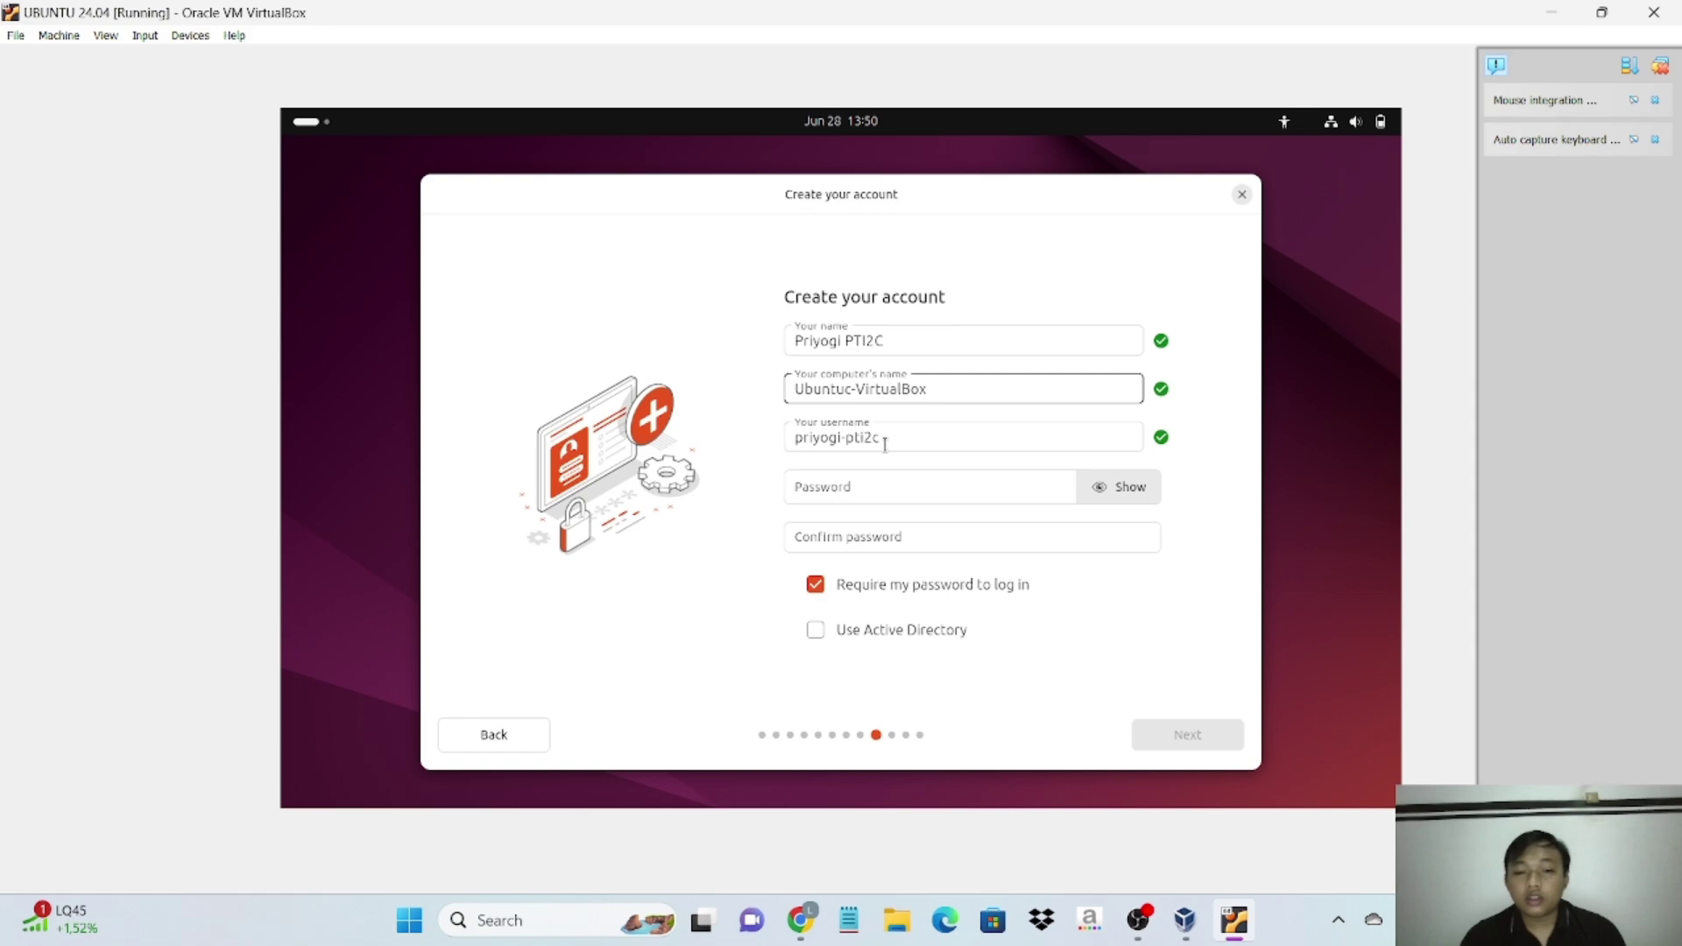
{"action": "key", "text": "Tab"}
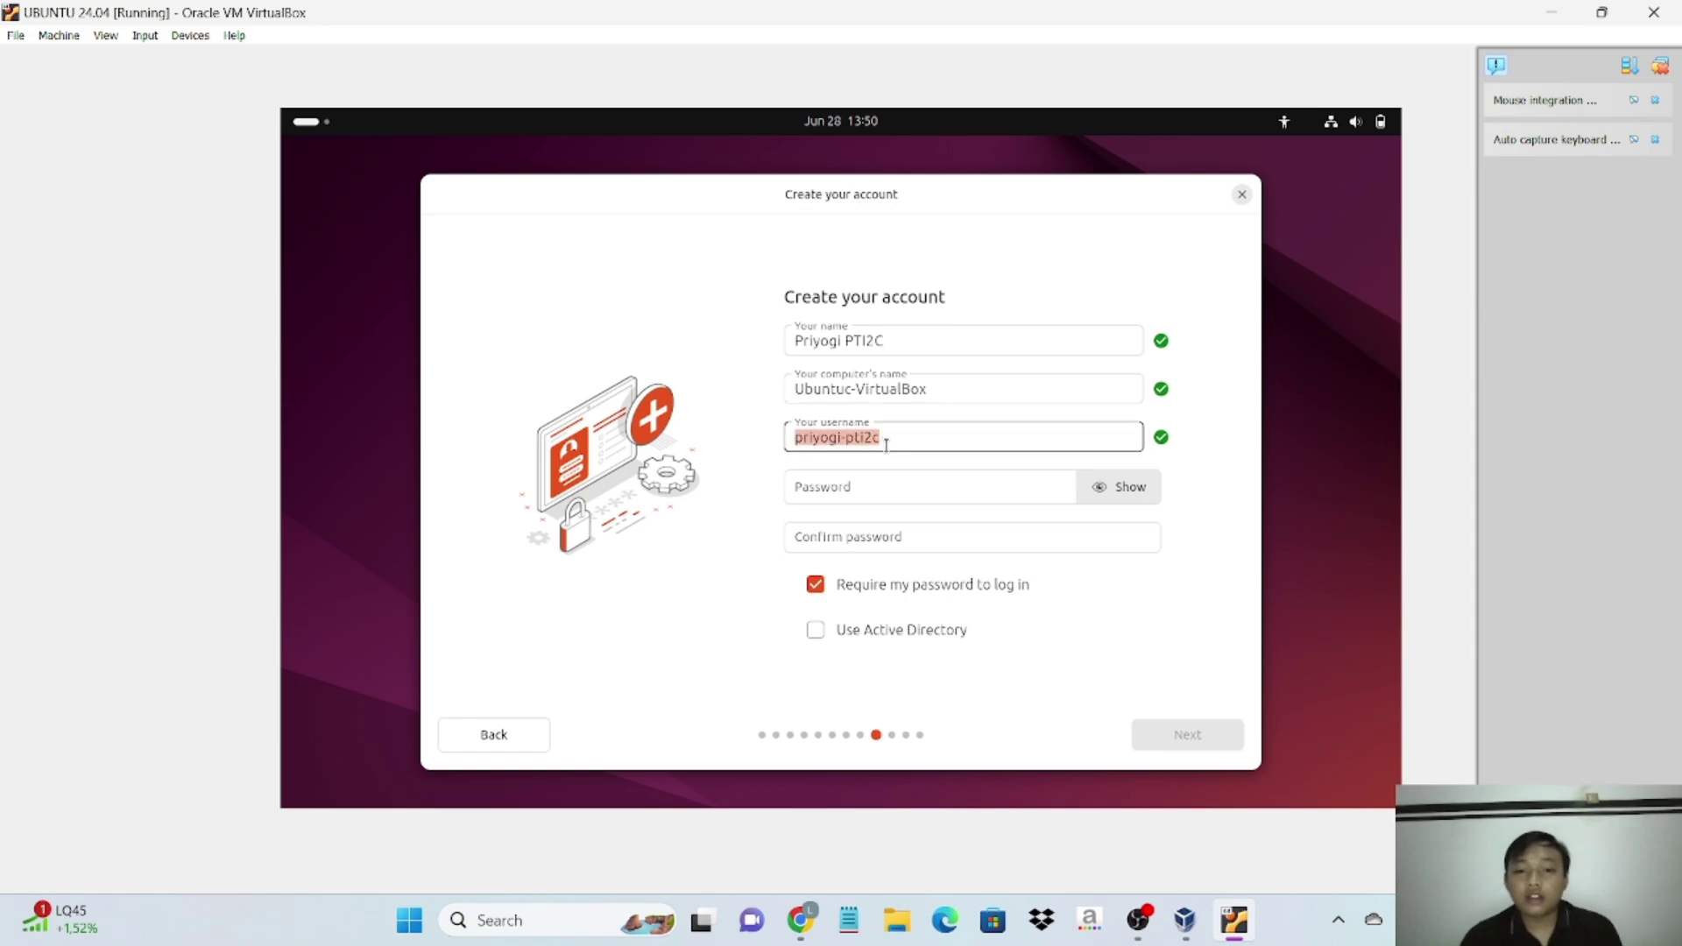
- Type the account password and enter it again to confirm it
{"action": "left_click", "coordinate": [979, 491]}
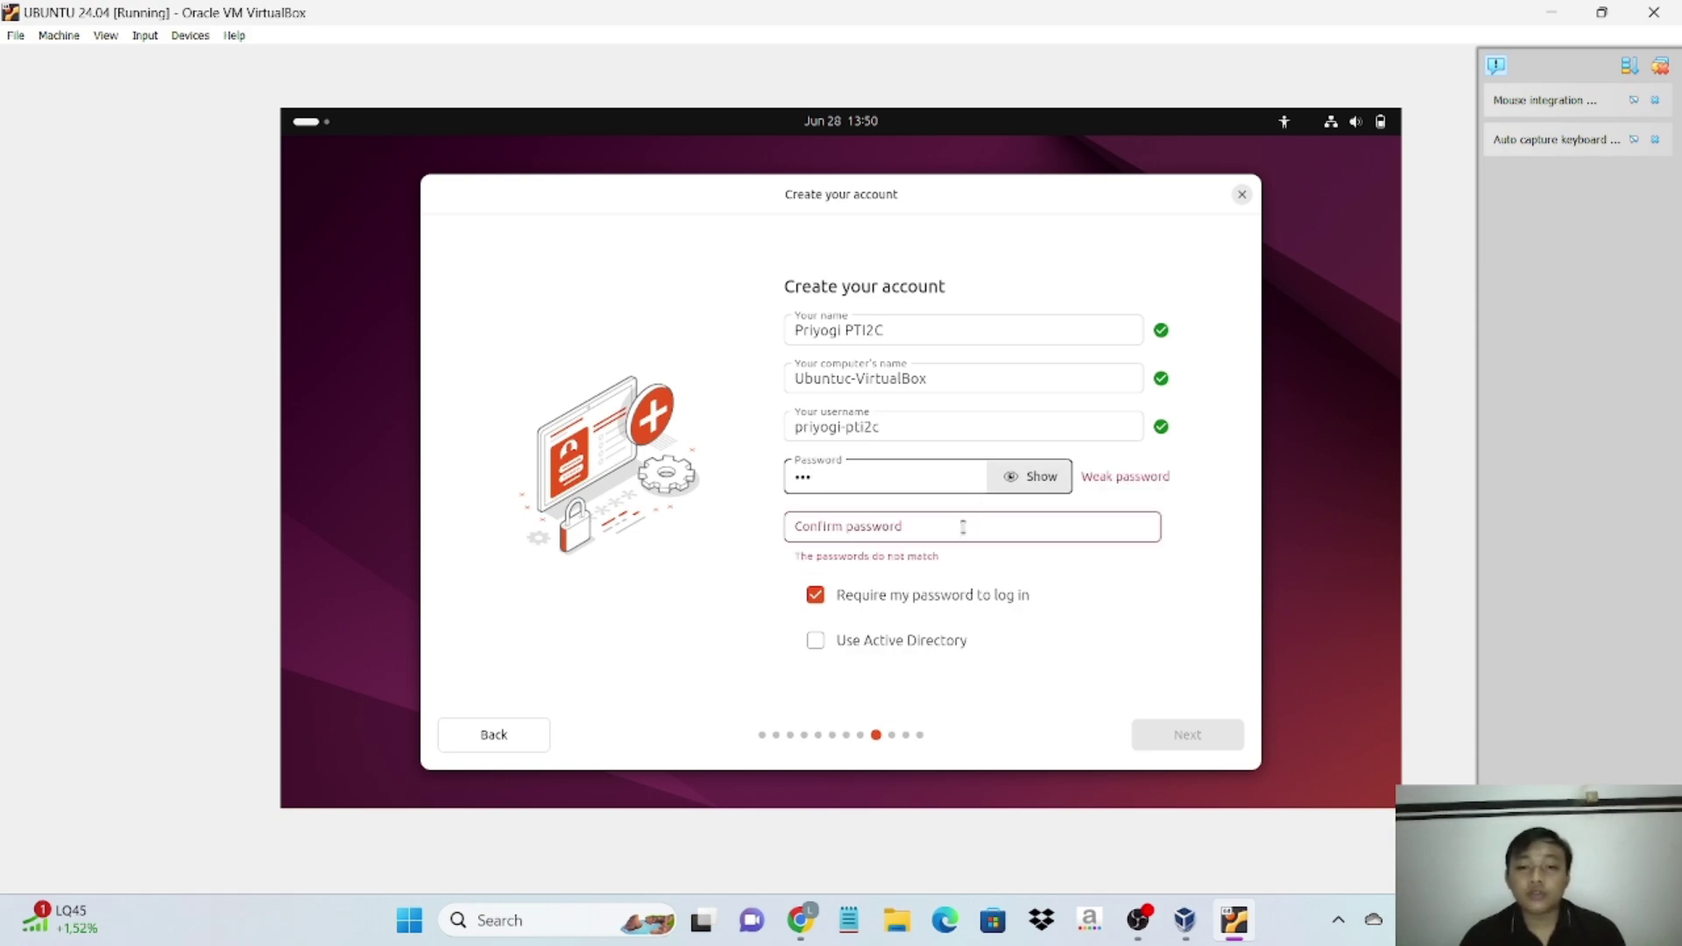
{"action": "left_click", "coordinate": [961, 529]}
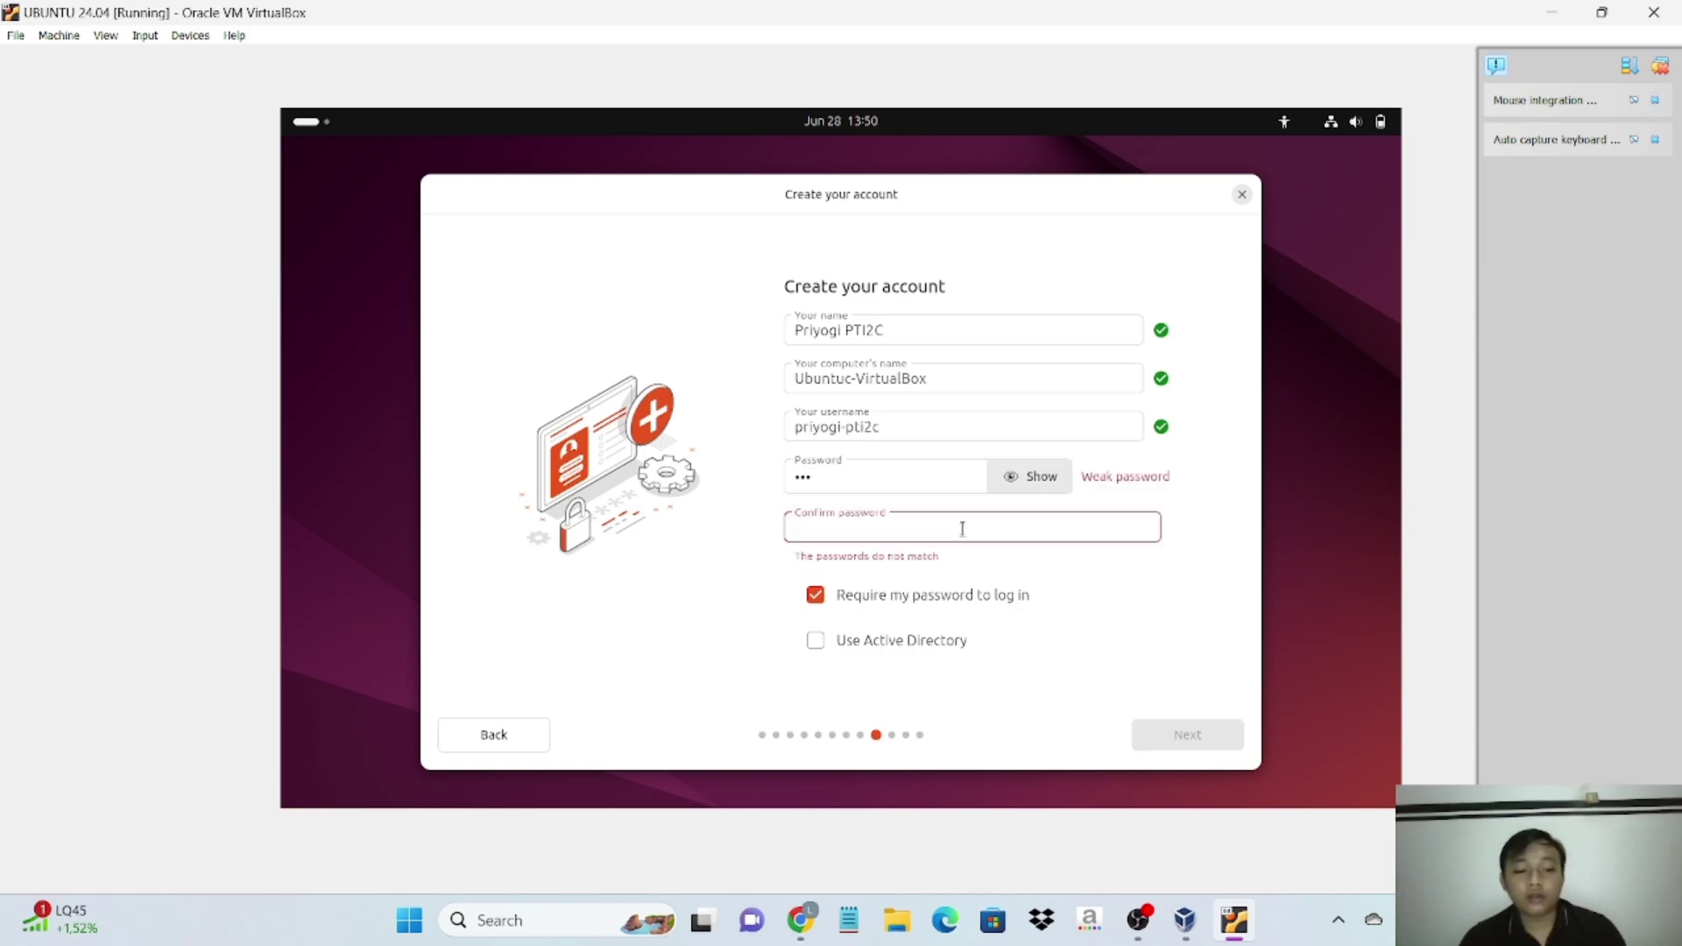
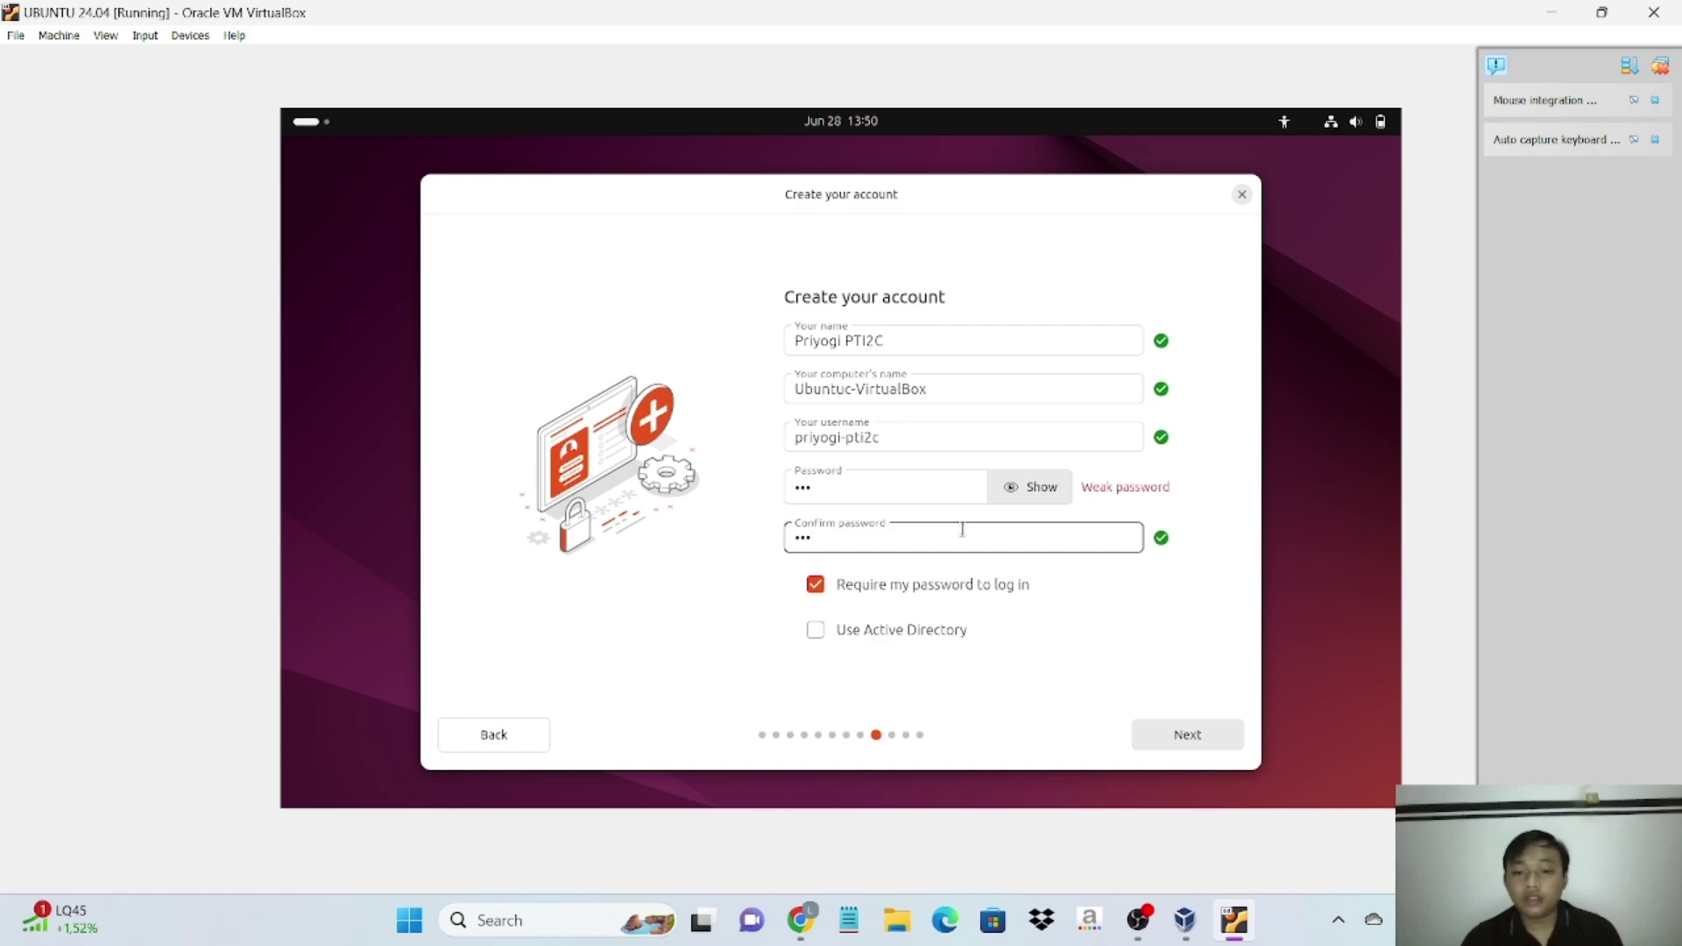
- Accept the account details and the Asia/Makassar timezone to reach the Ready to install review
{"action": "left_click", "coordinate": [1215, 743]}
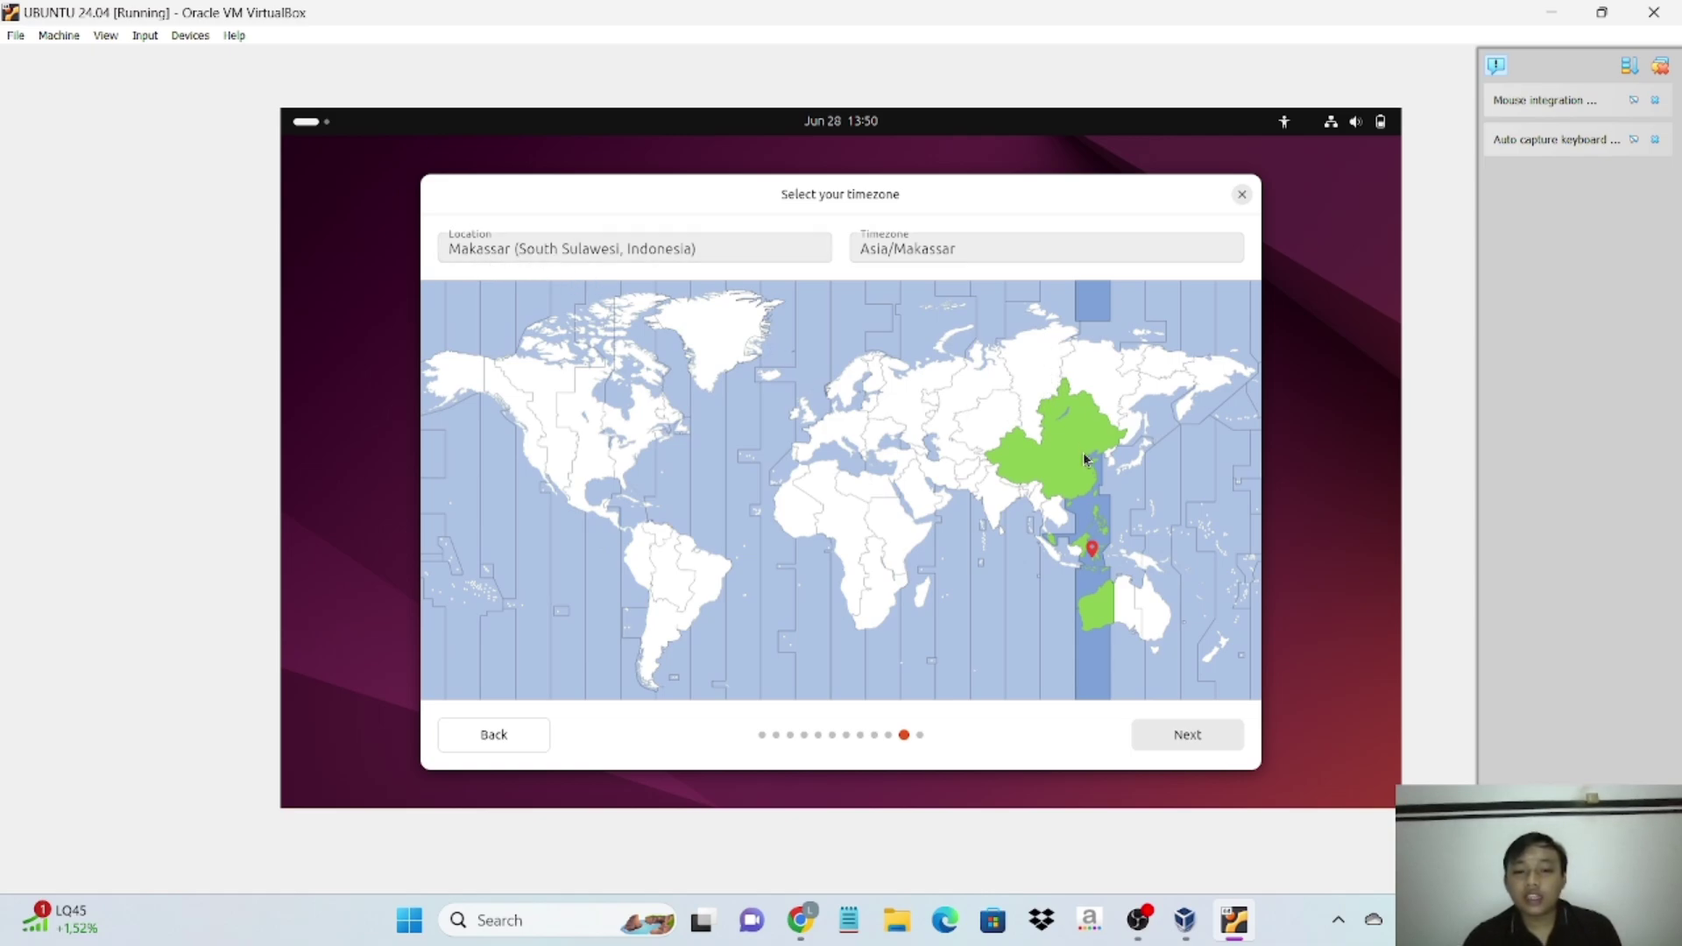
{"action": "left_click", "coordinate": [1188, 739]}
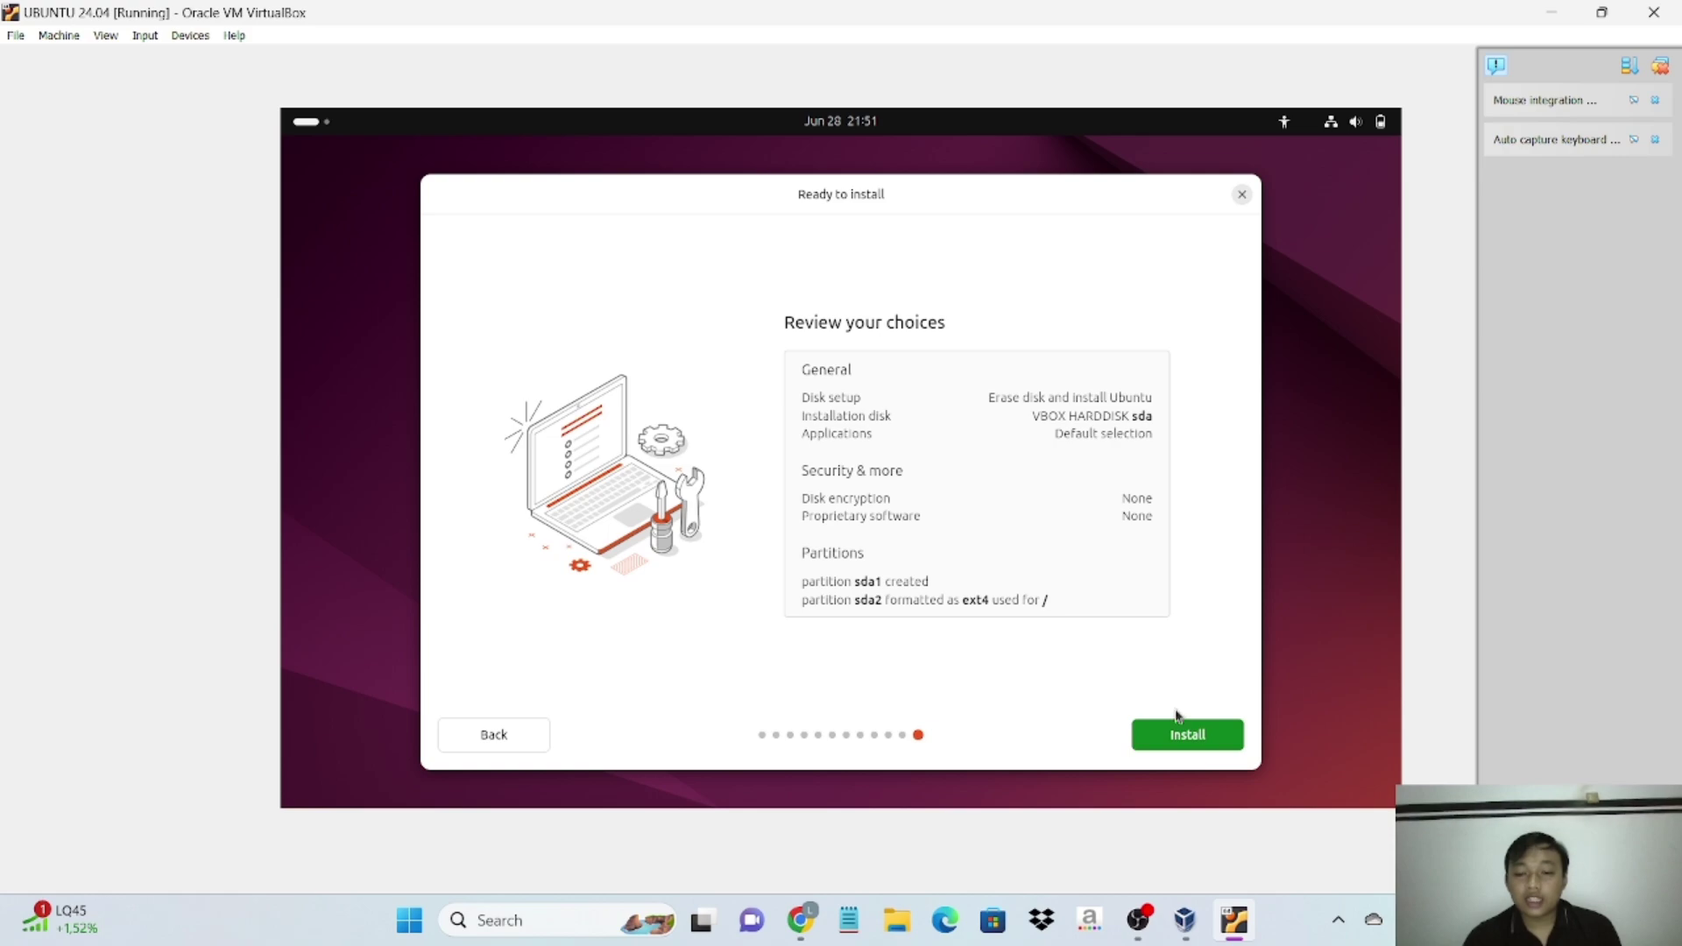
- Start installing Ubuntu 24.04 LTS from the review page and let it finish
{"action": "left_click", "coordinate": [1195, 741]}
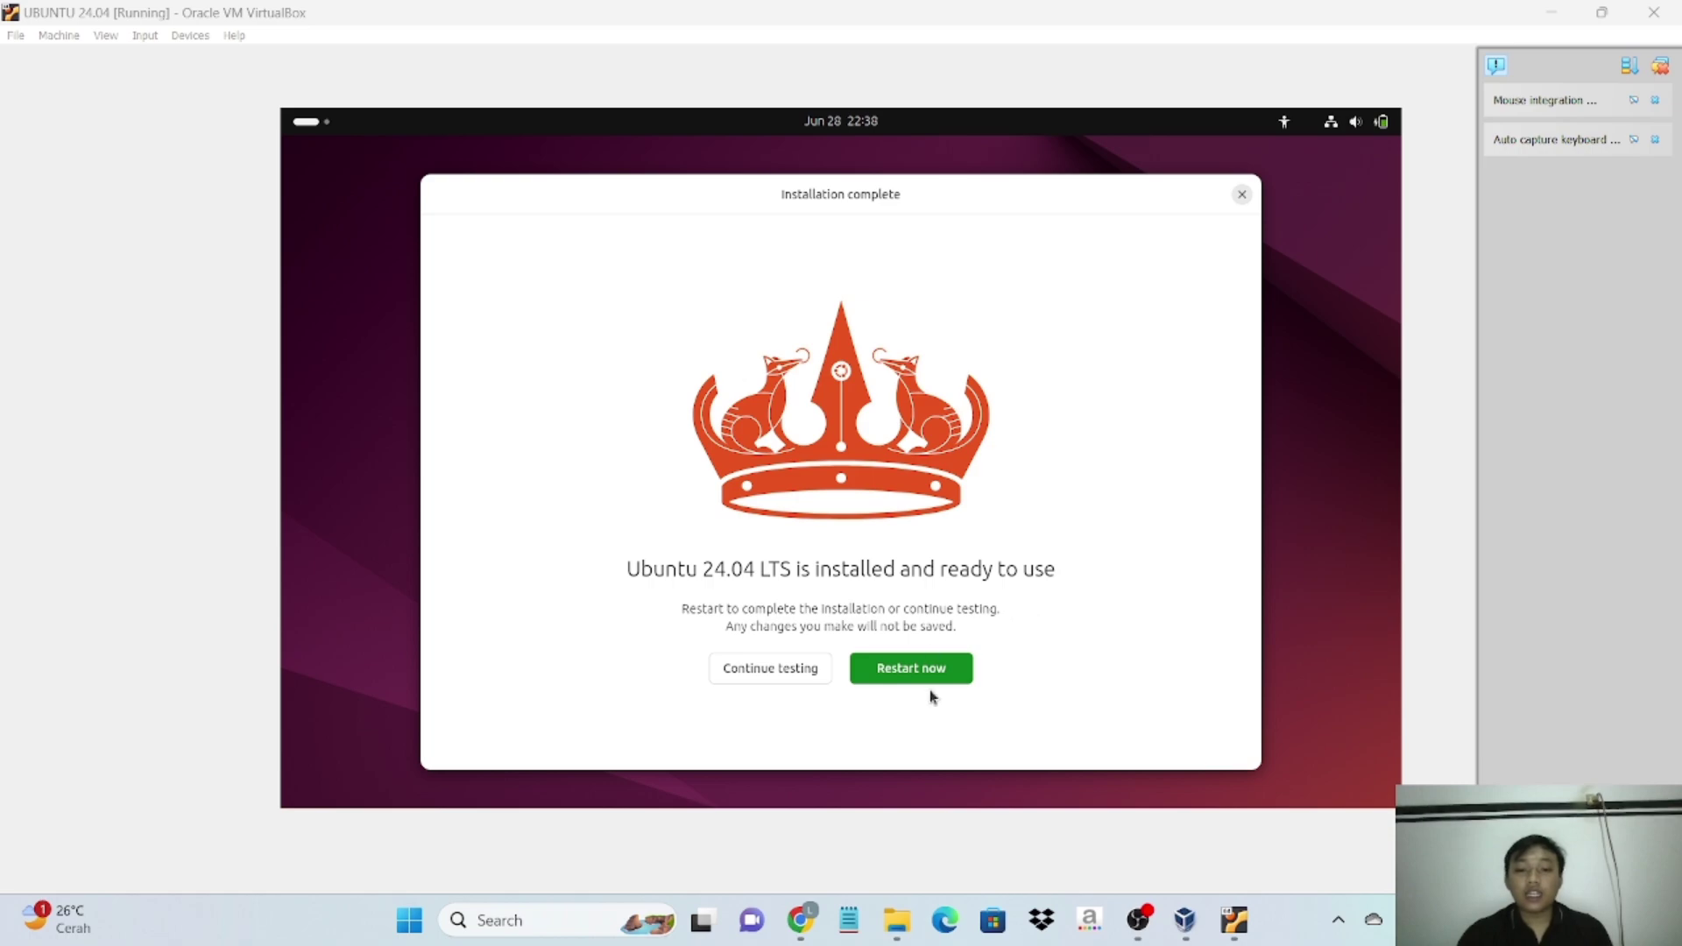
- Restart the VM and confirm the installation medium is removed to boot the installed Ubuntu
{"action": "left_click", "coordinate": [950, 673]}
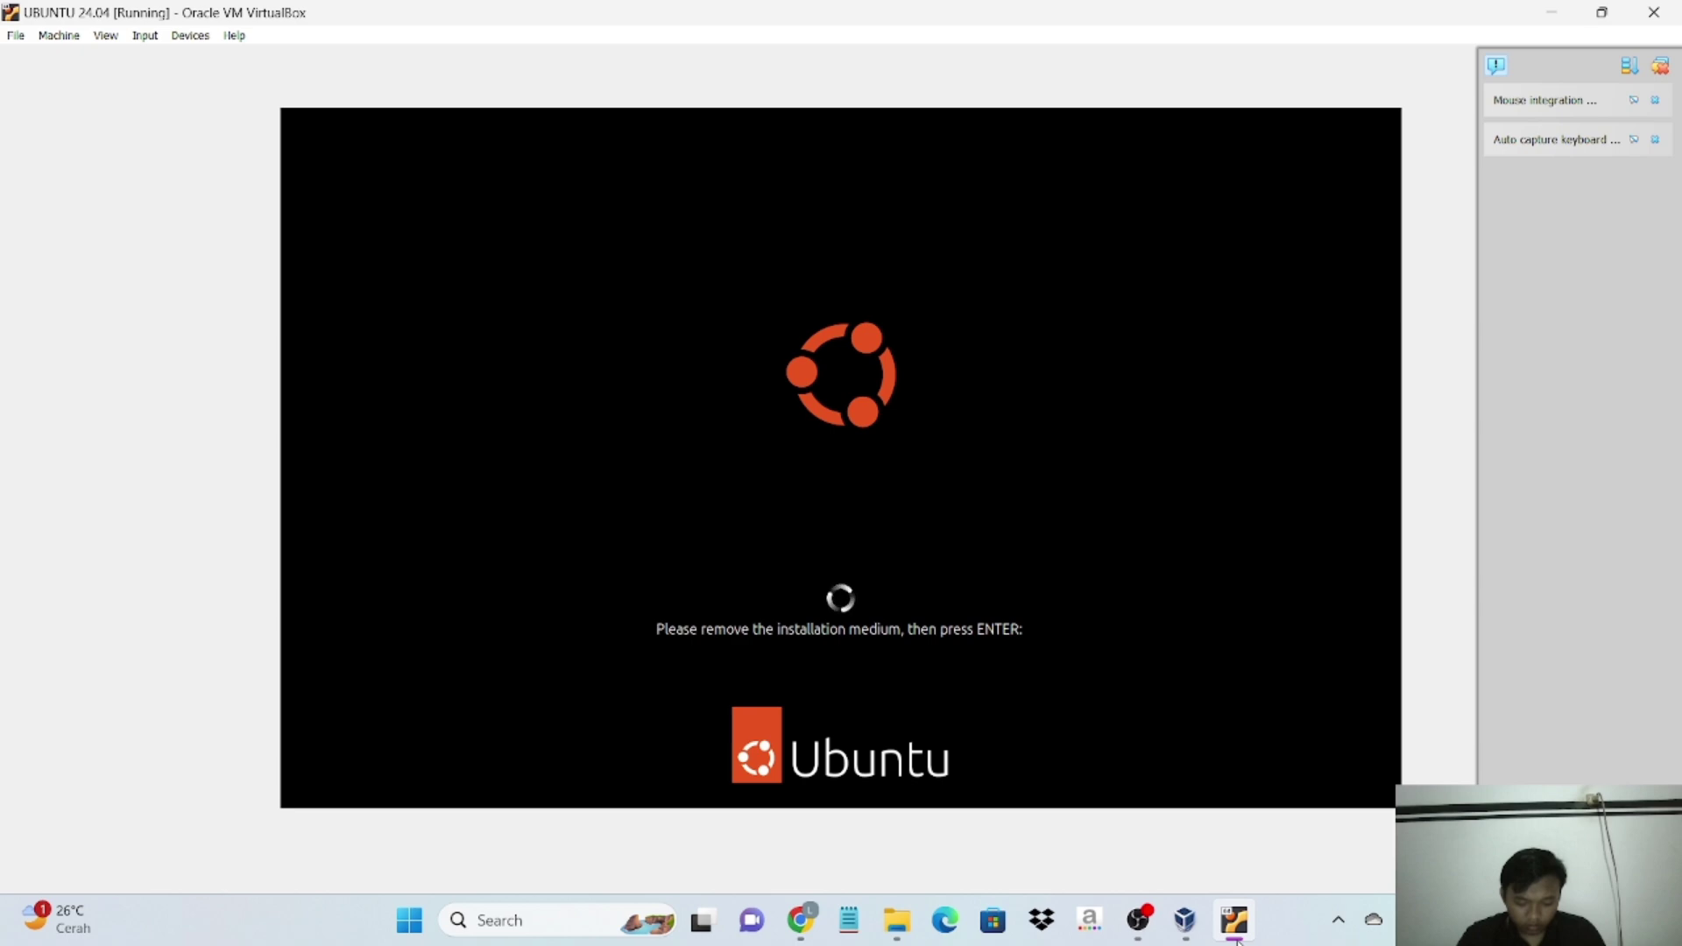
{"action": "key", "text": "Return"}
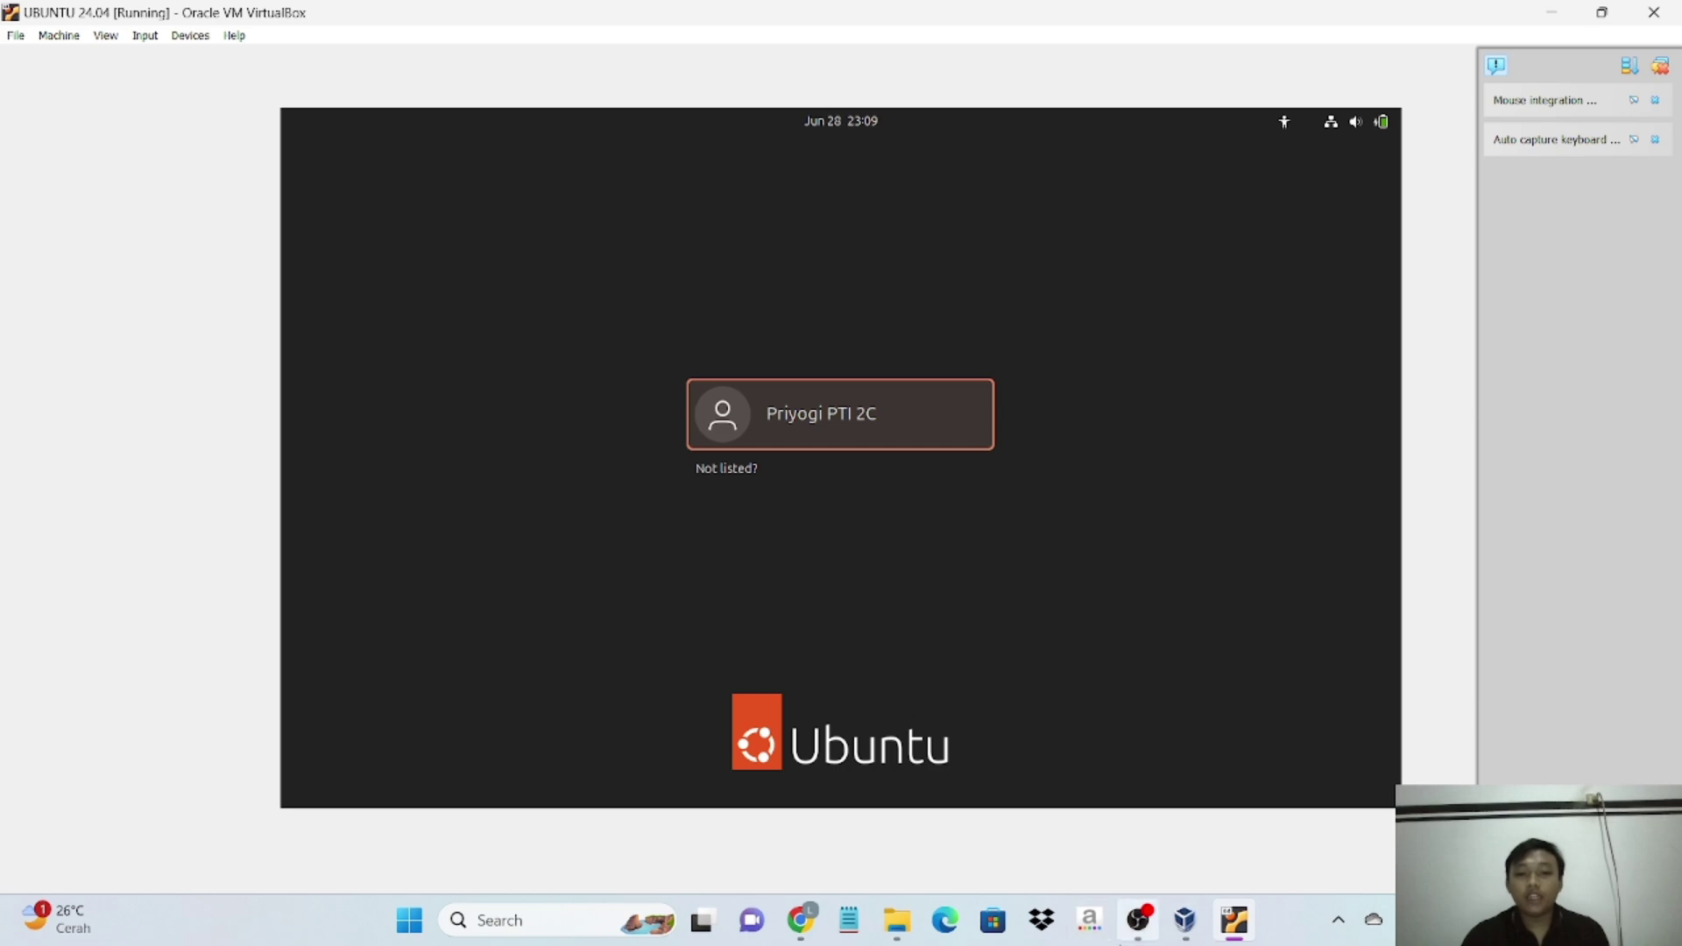
- Log in to the new user account with its password
{"action": "left_click", "coordinate": [911, 400]}
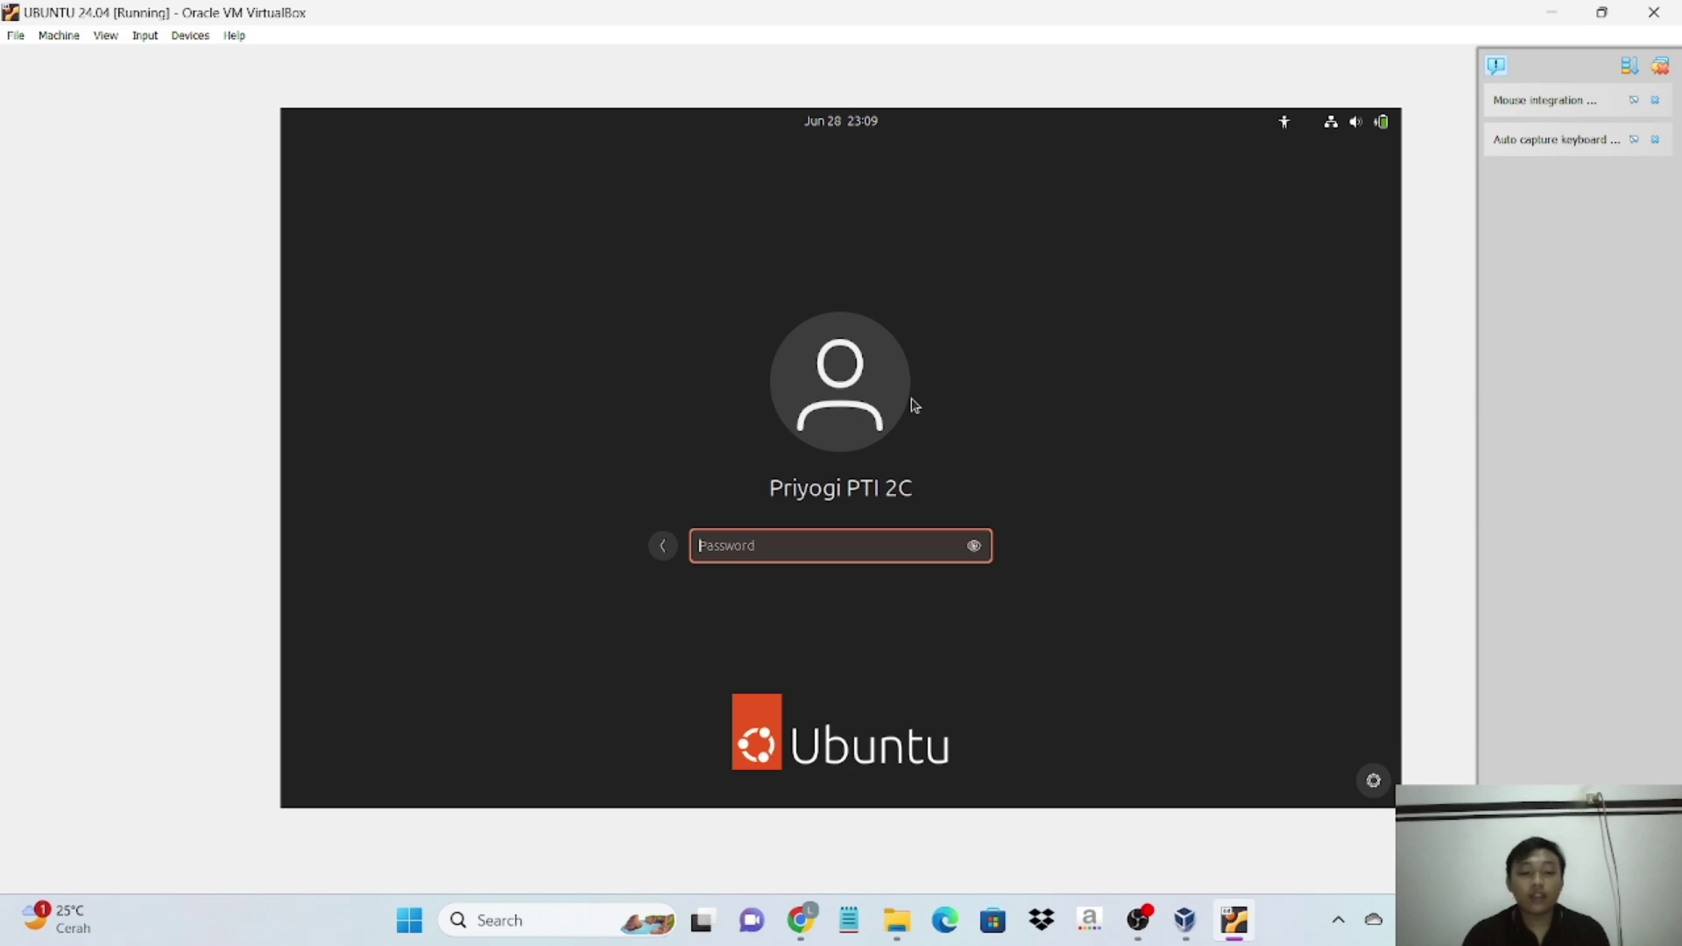
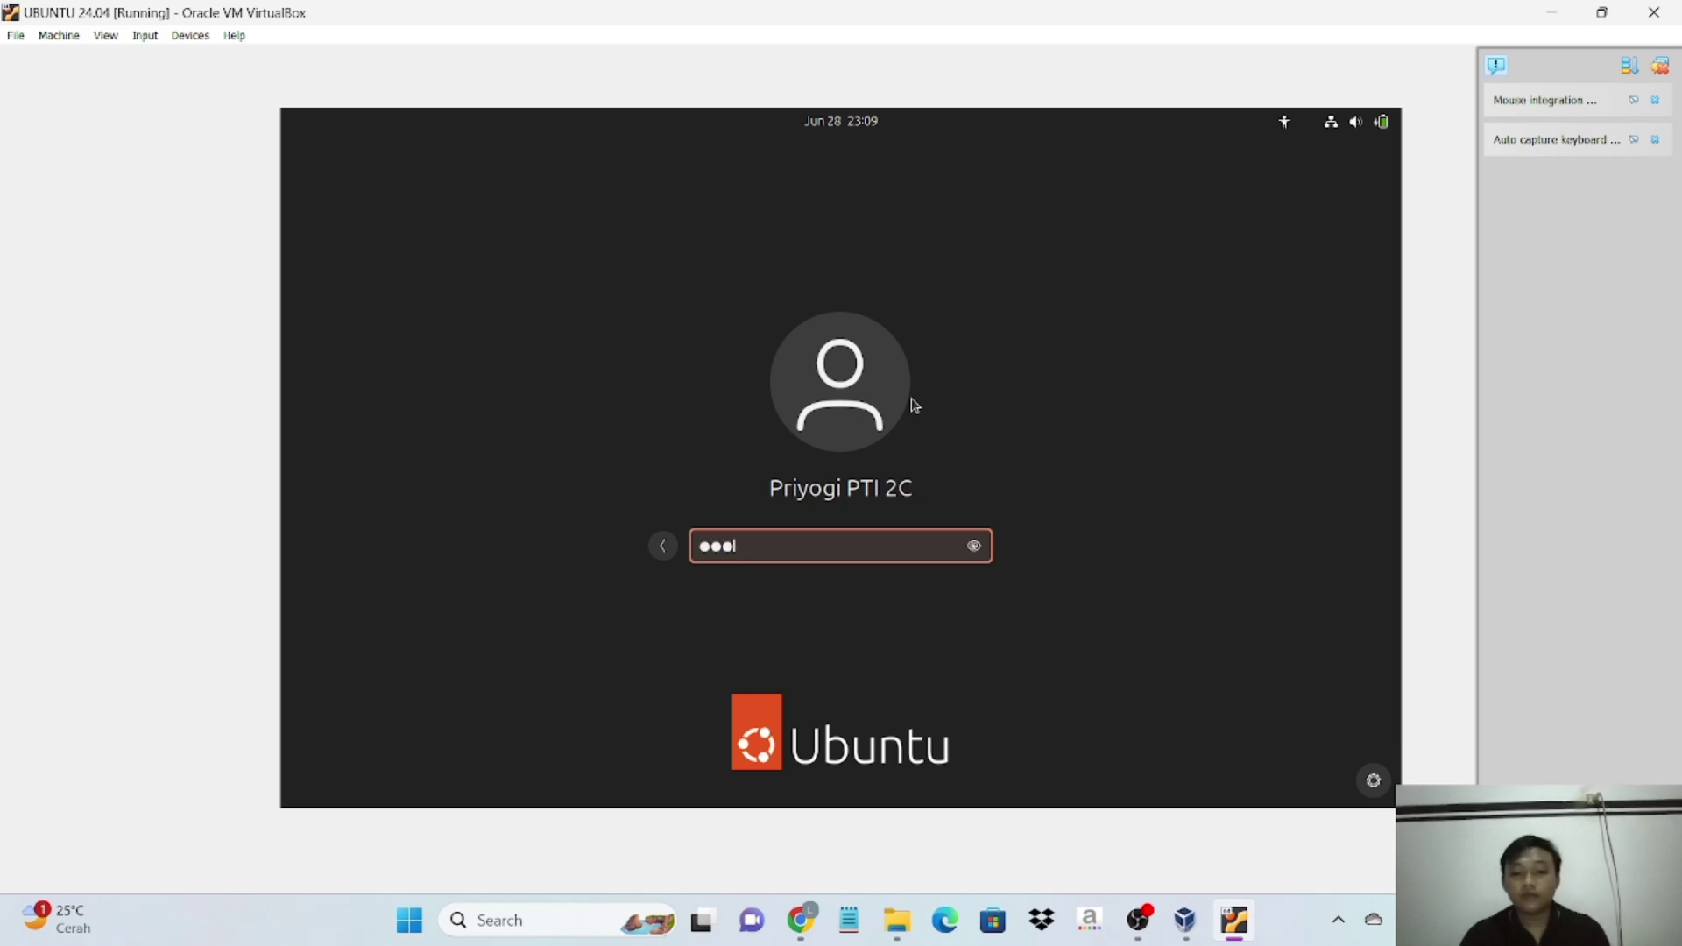
{"action": "key", "text": "Return"}
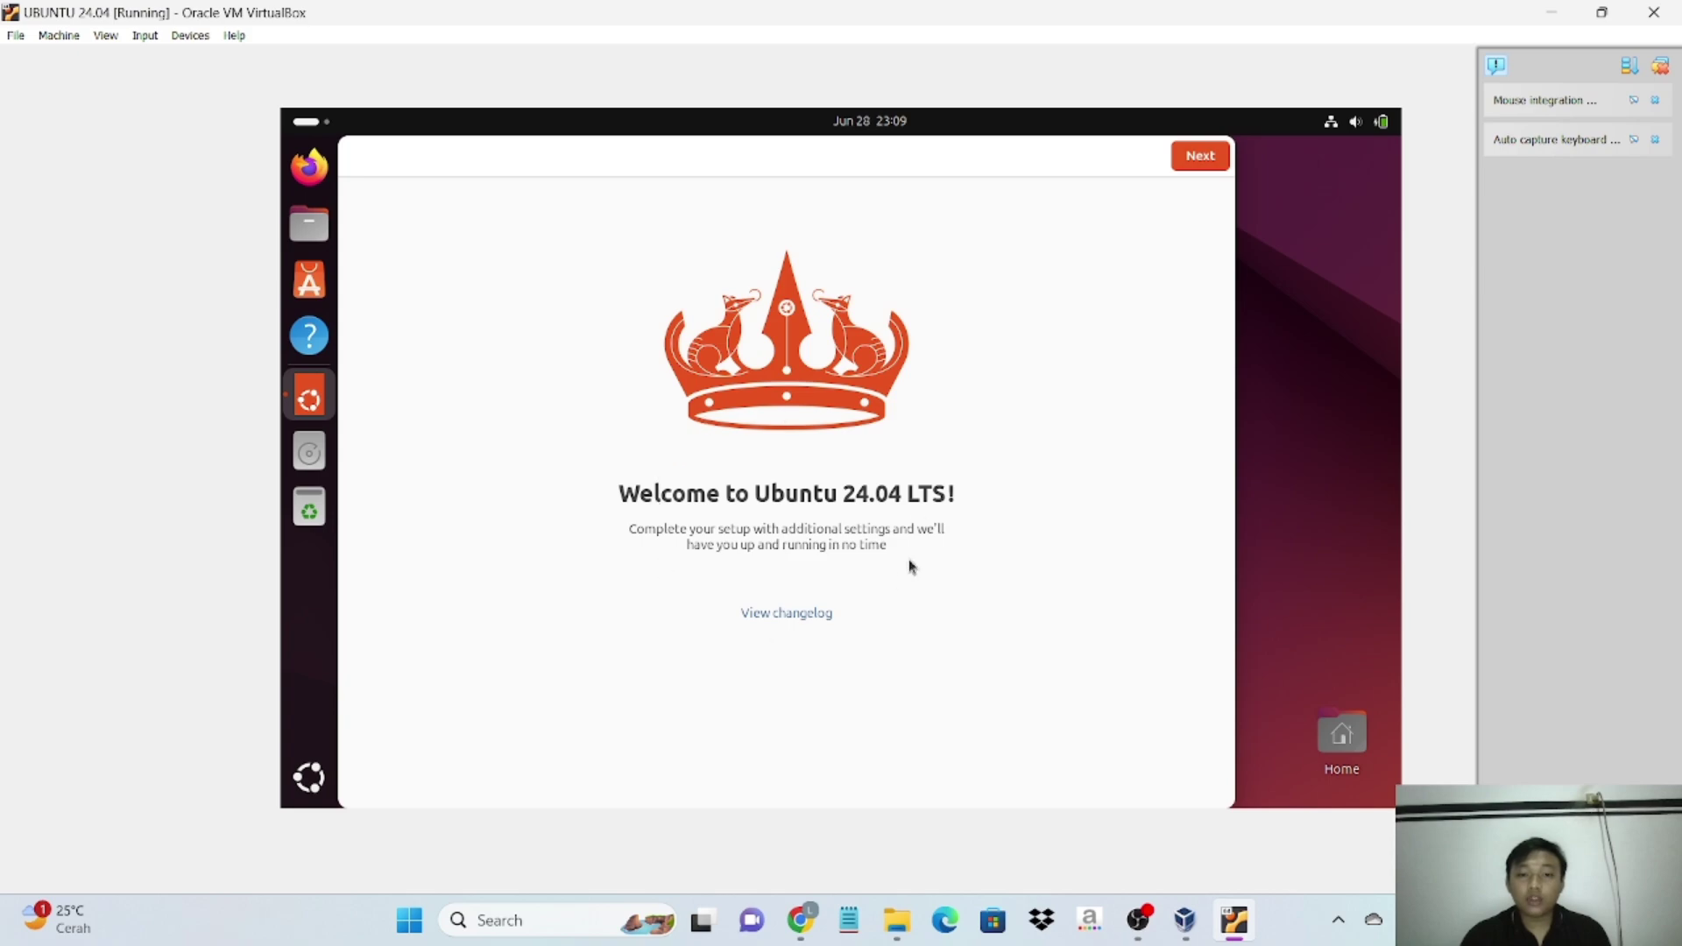
- Skip Ubuntu Pro, choose not to share system data, finish the welcome, and toggle Show Apps
{"action": "left_click", "coordinate": [1198, 166]}
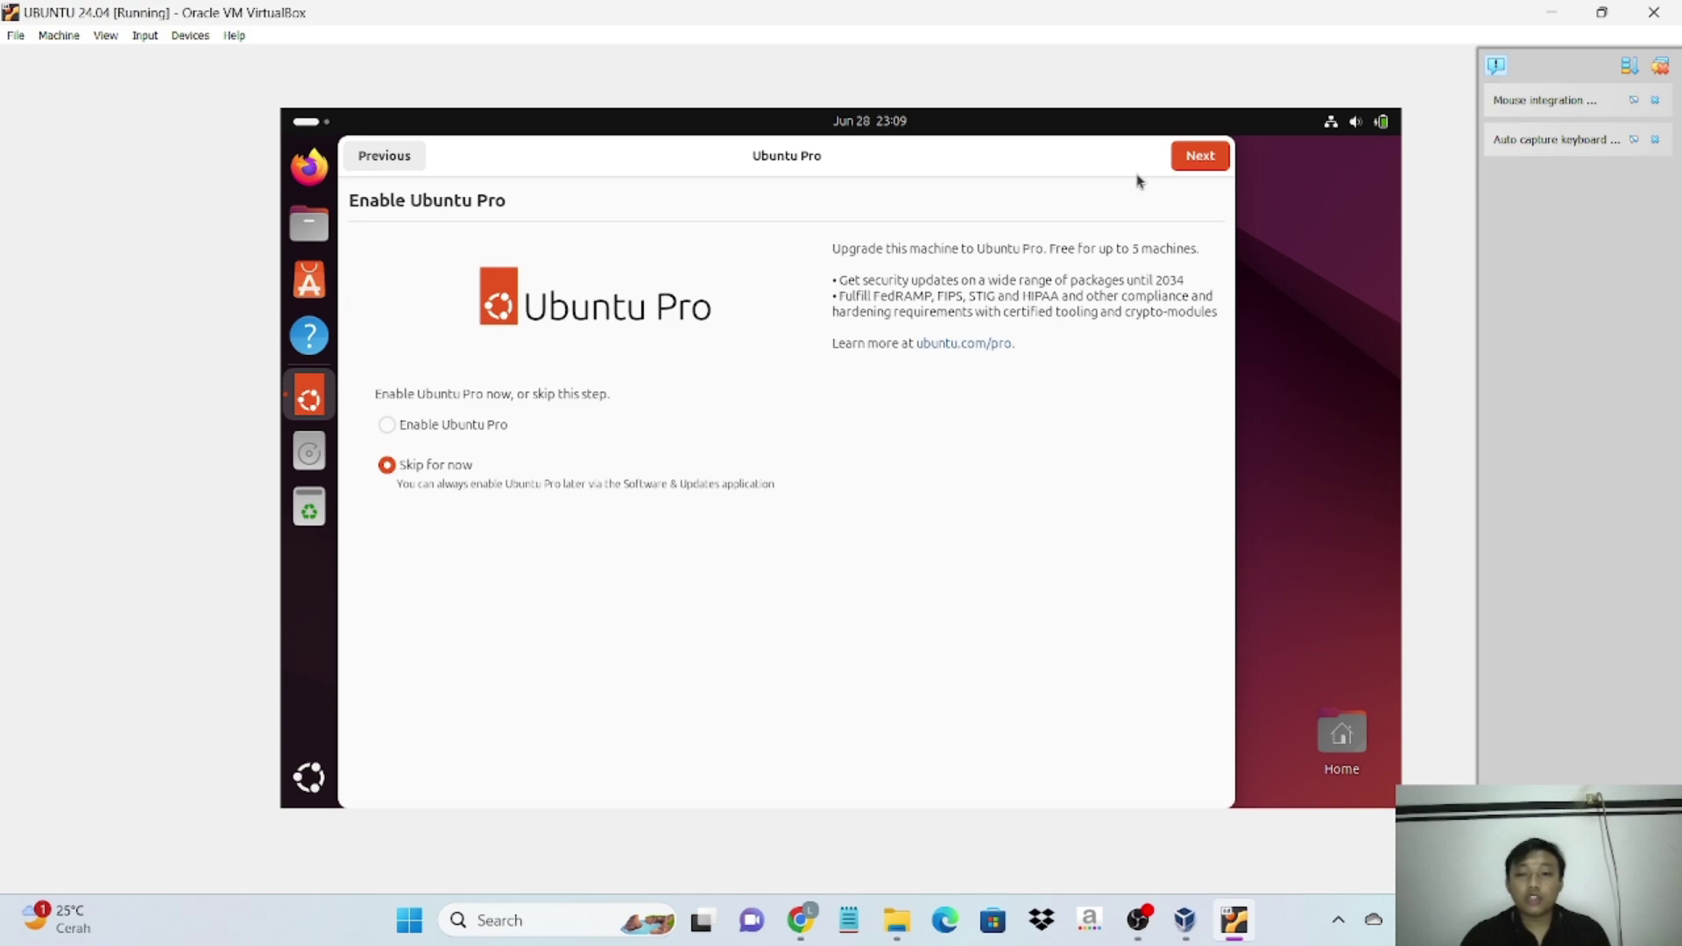
{"action": "left_click", "coordinate": [1190, 166]}
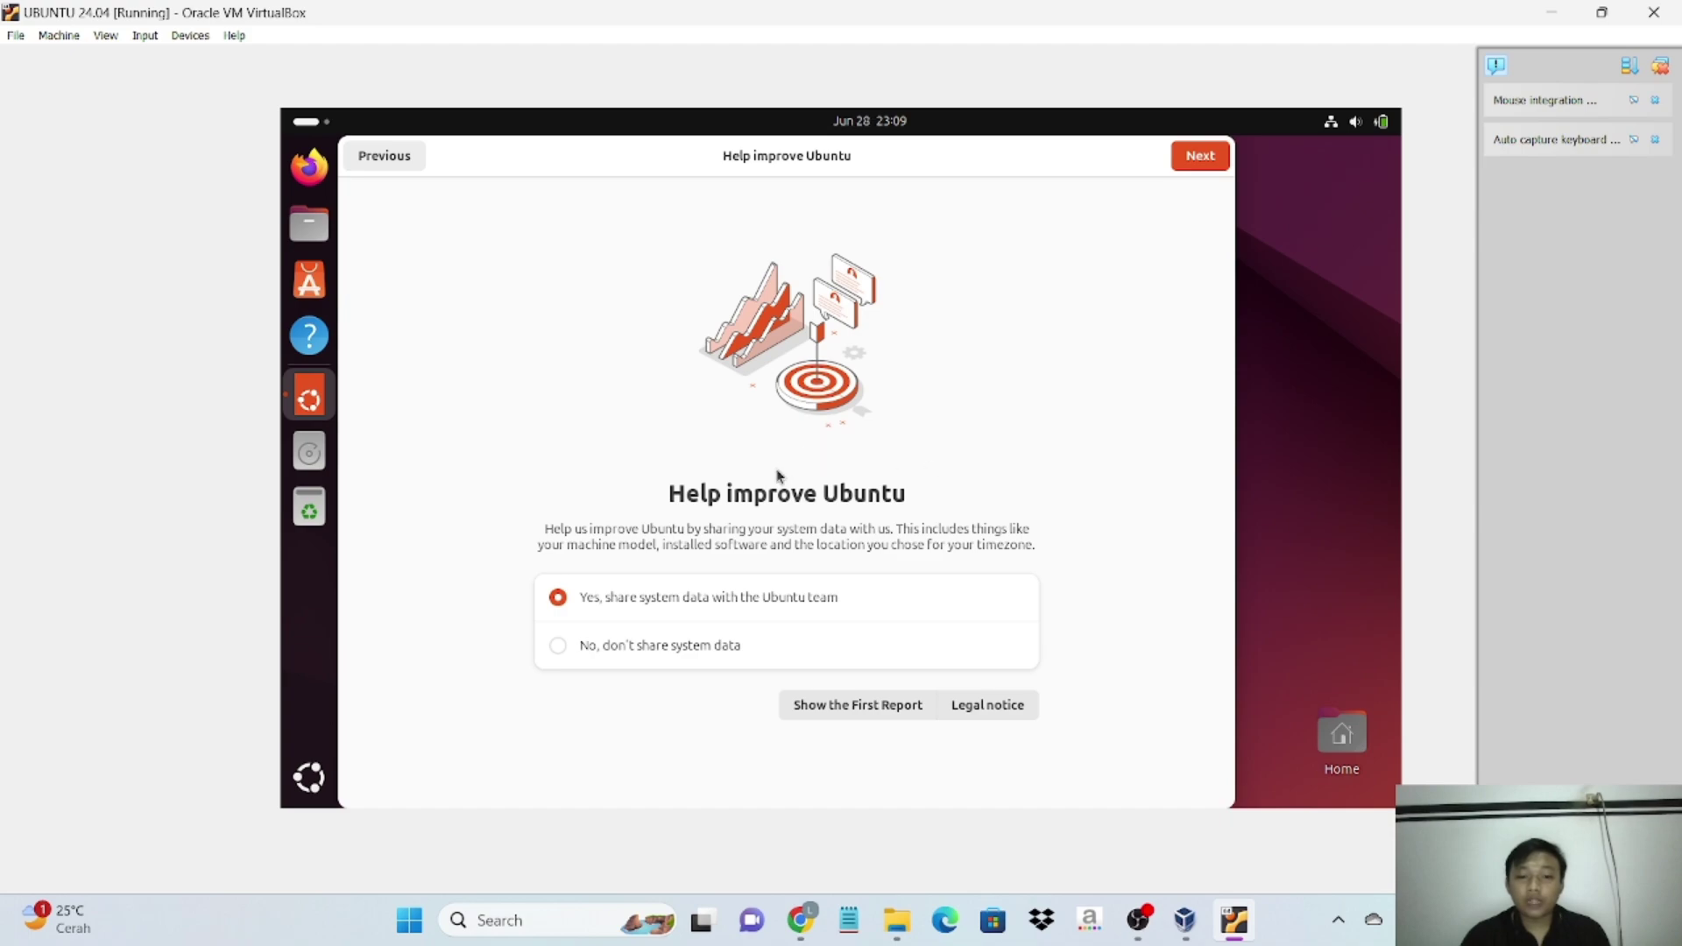
{"action": "left_click", "coordinate": [561, 646]}
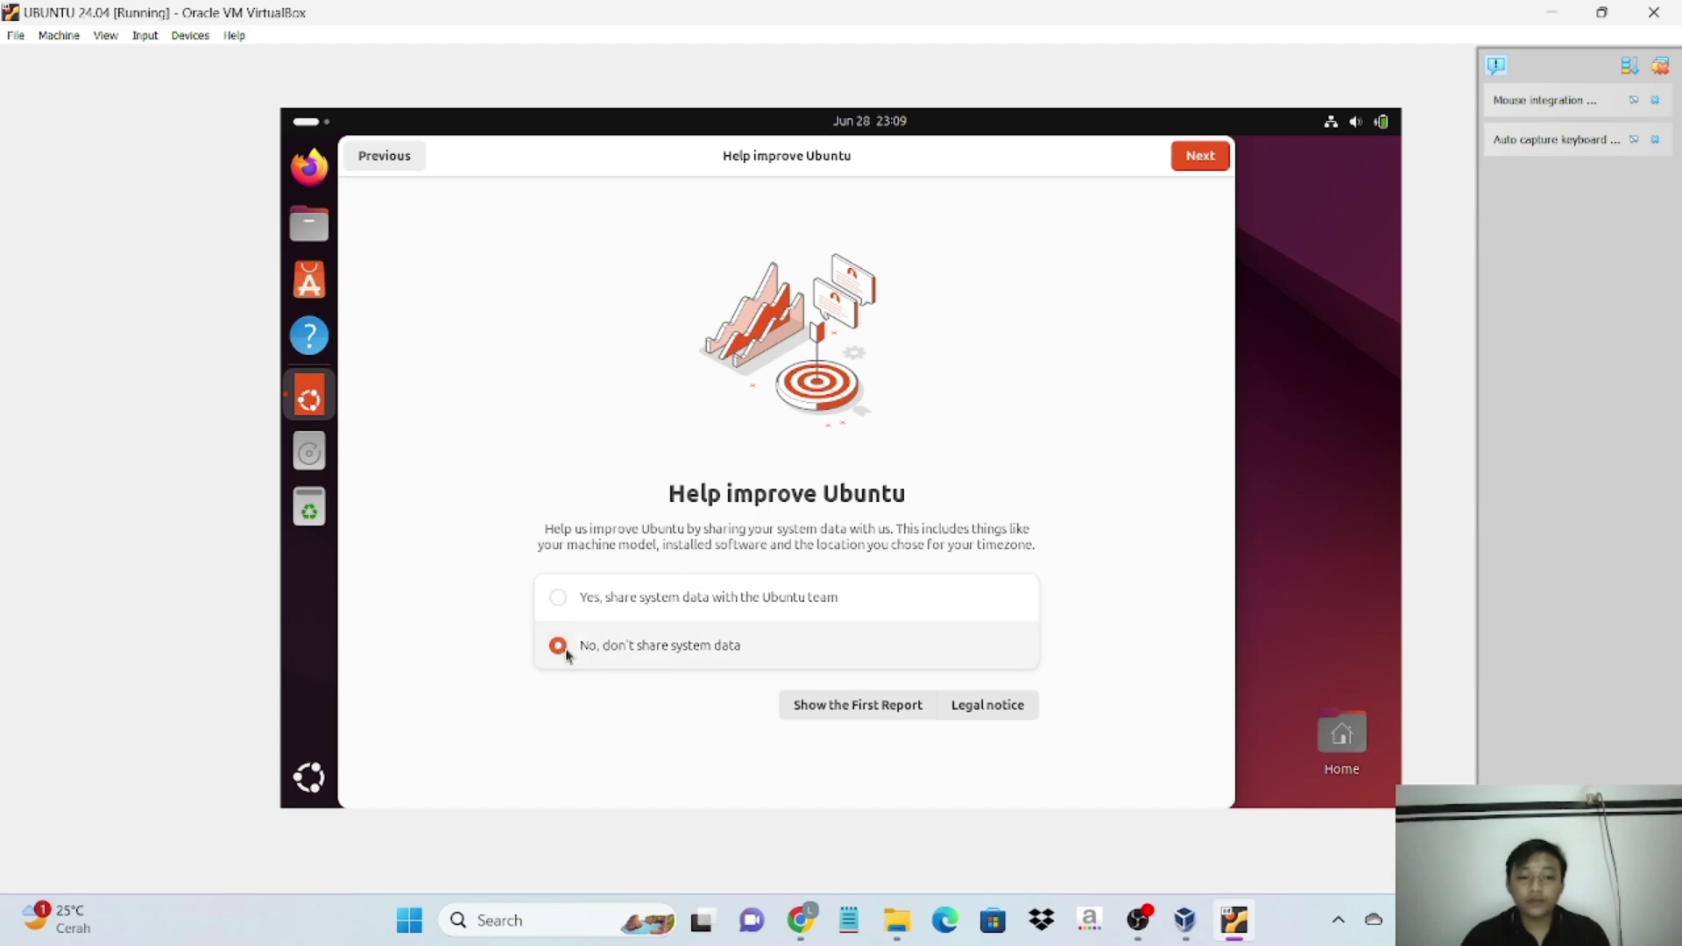
{"action": "left_click", "coordinate": [1200, 157]}
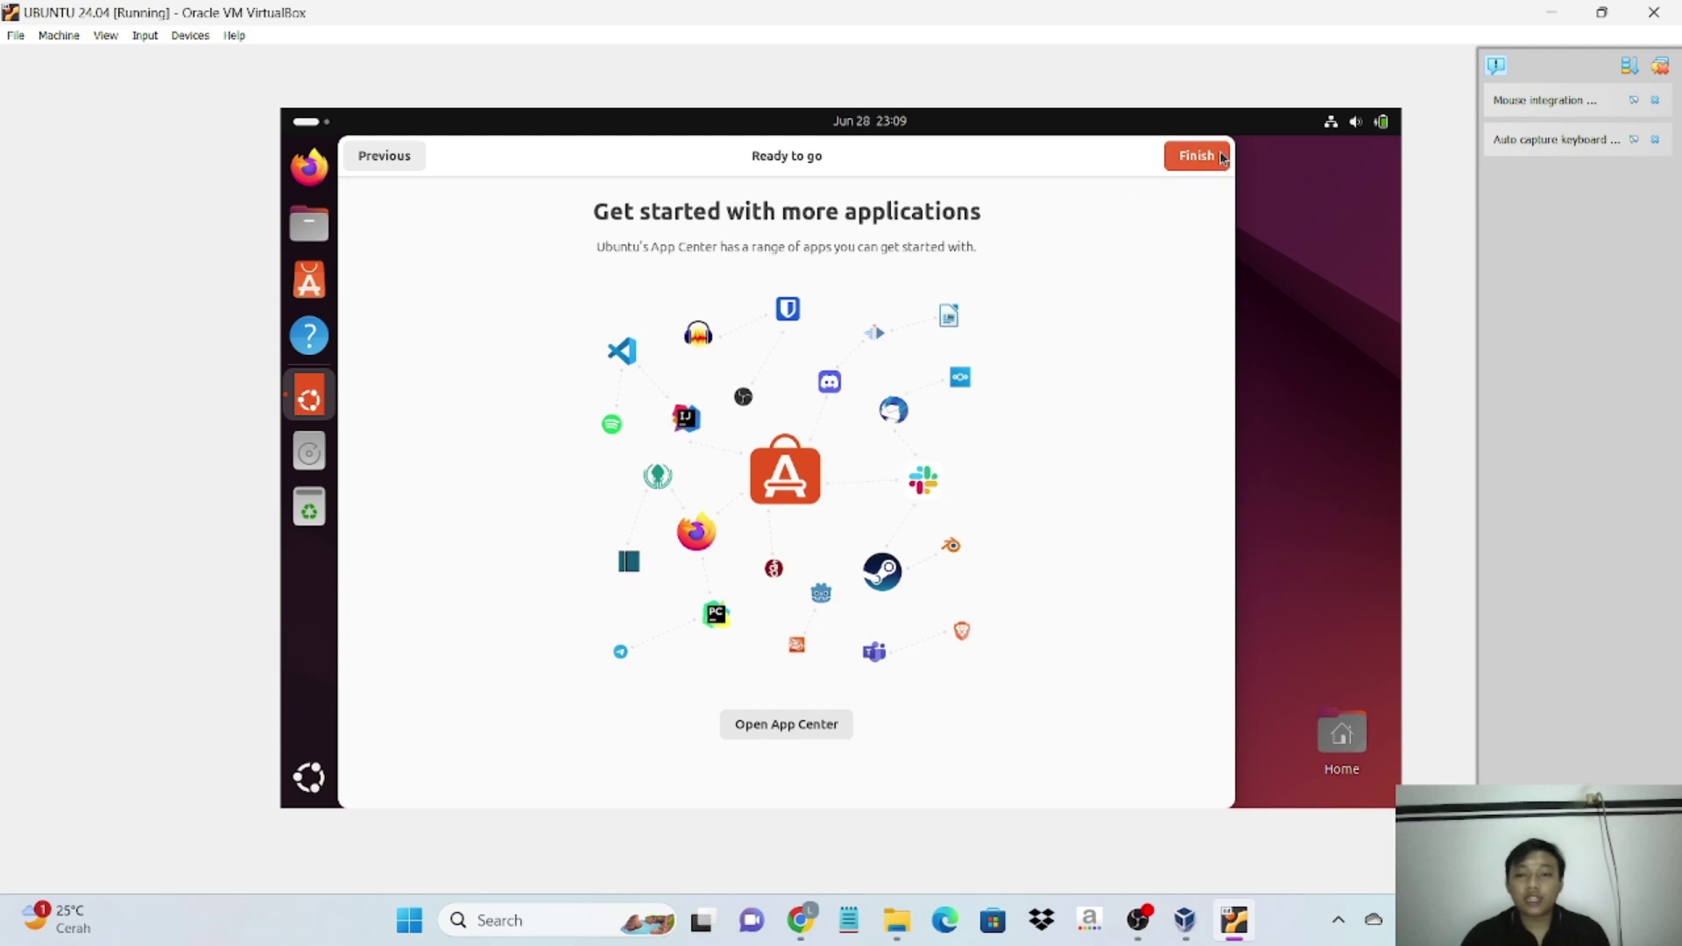
{"action": "left_click", "coordinate": [1209, 167]}
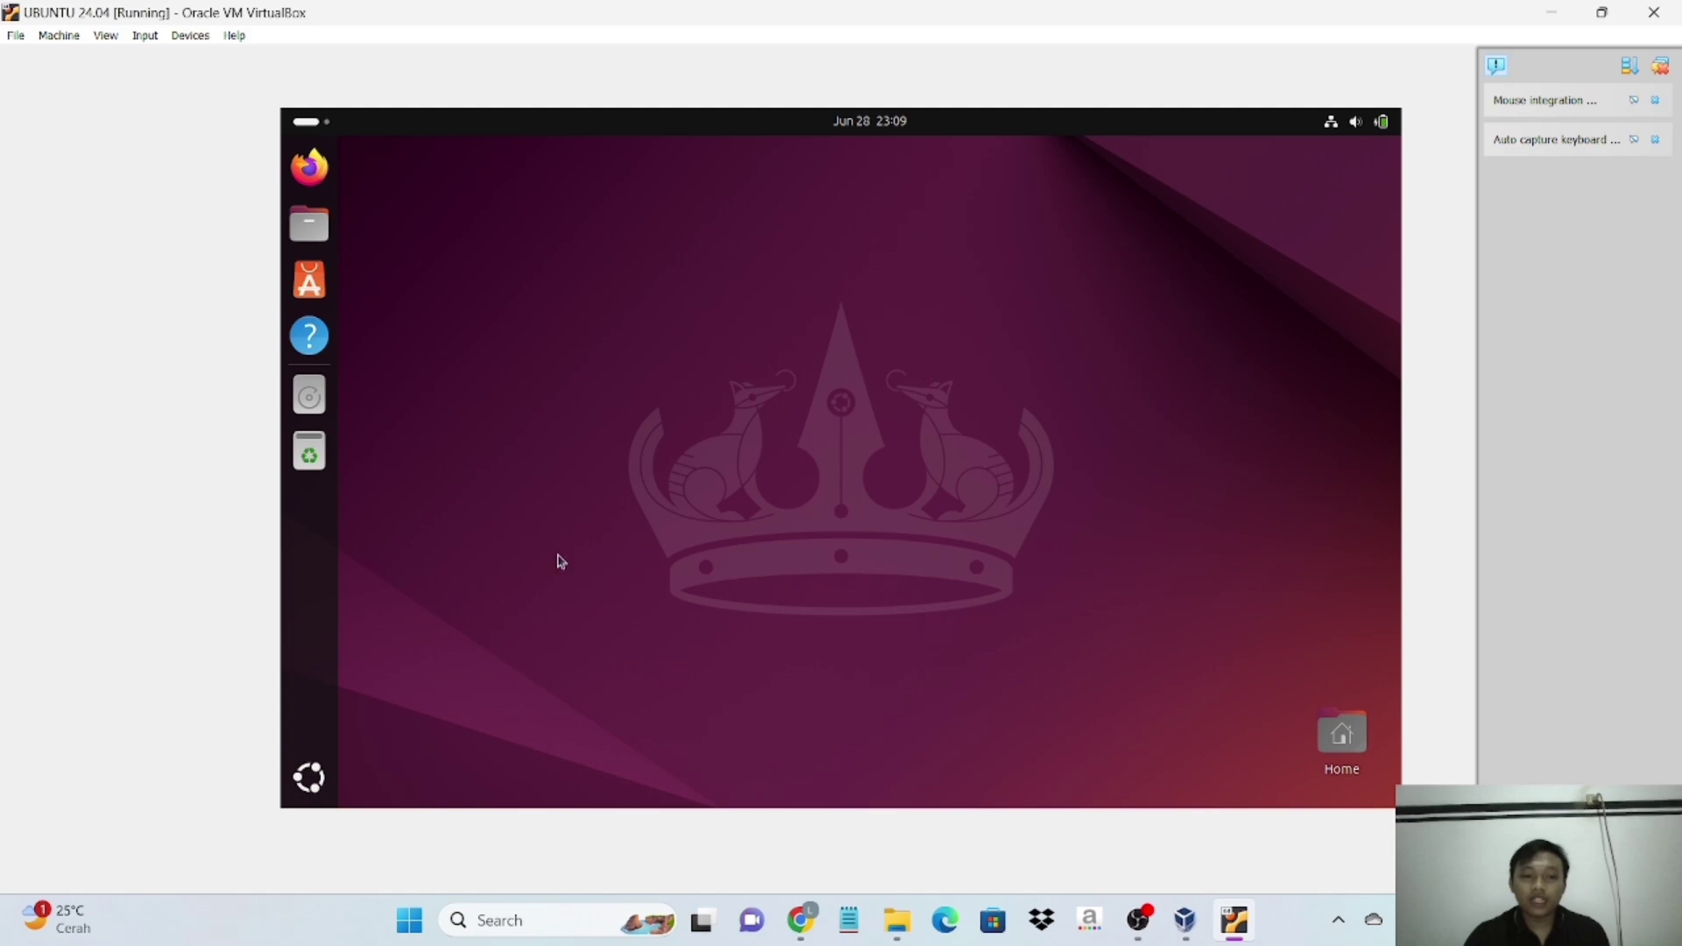
{"action": "left_click", "coordinate": [310, 776]}
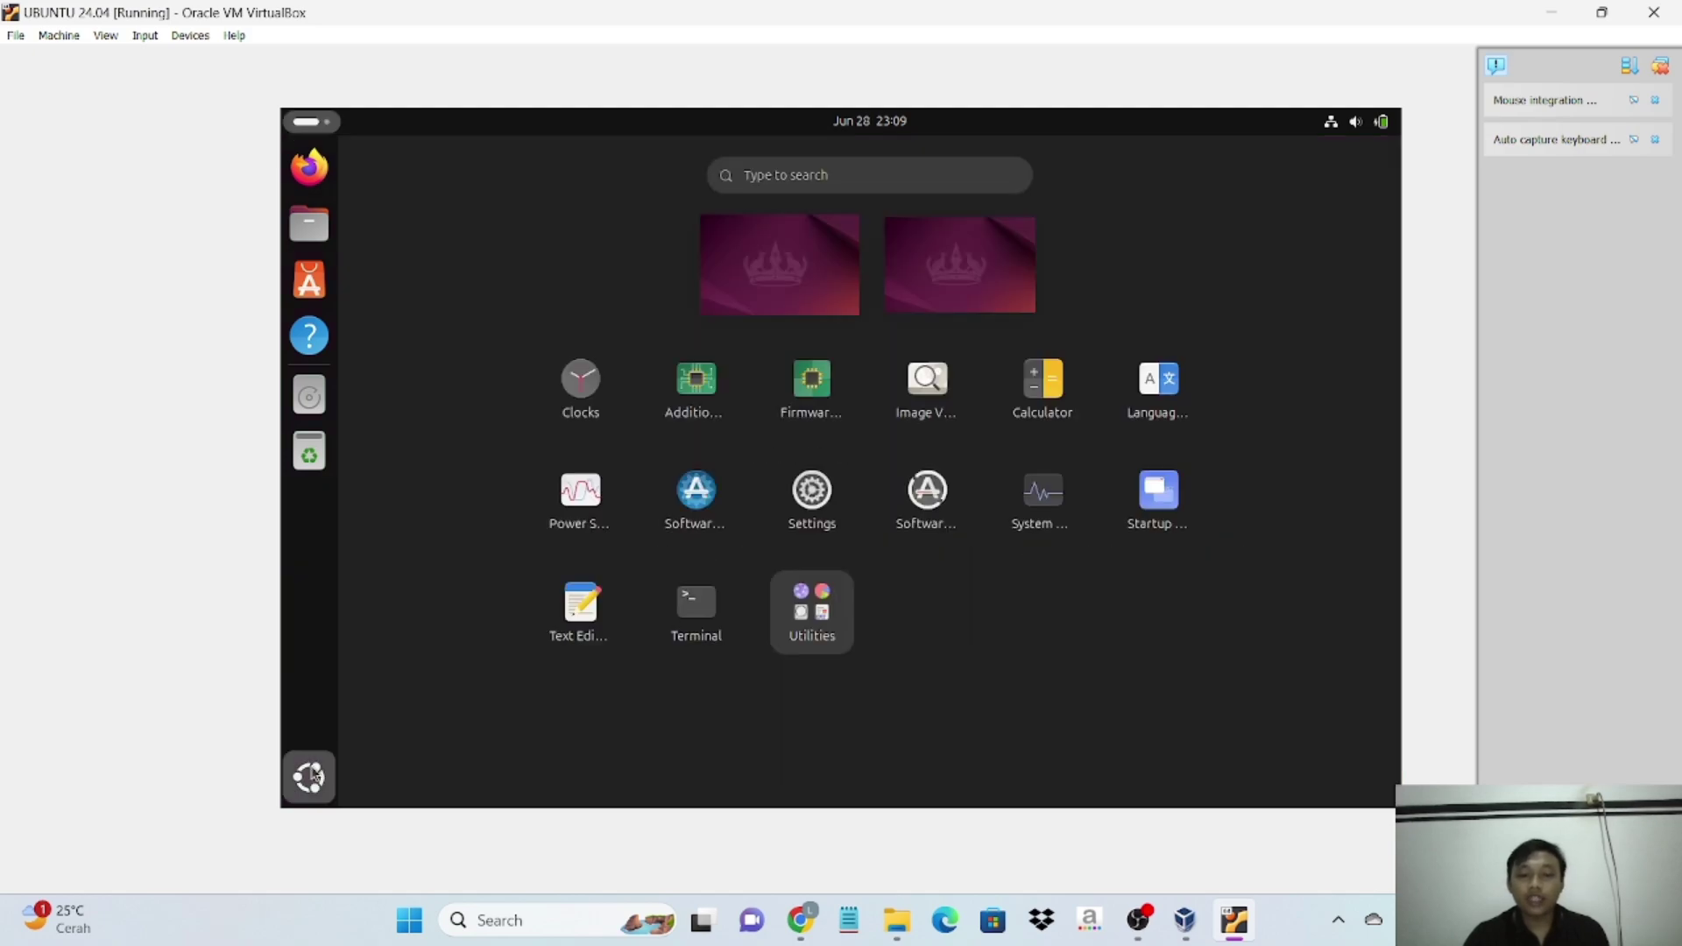
{"action": "left_click", "coordinate": [310, 776]}
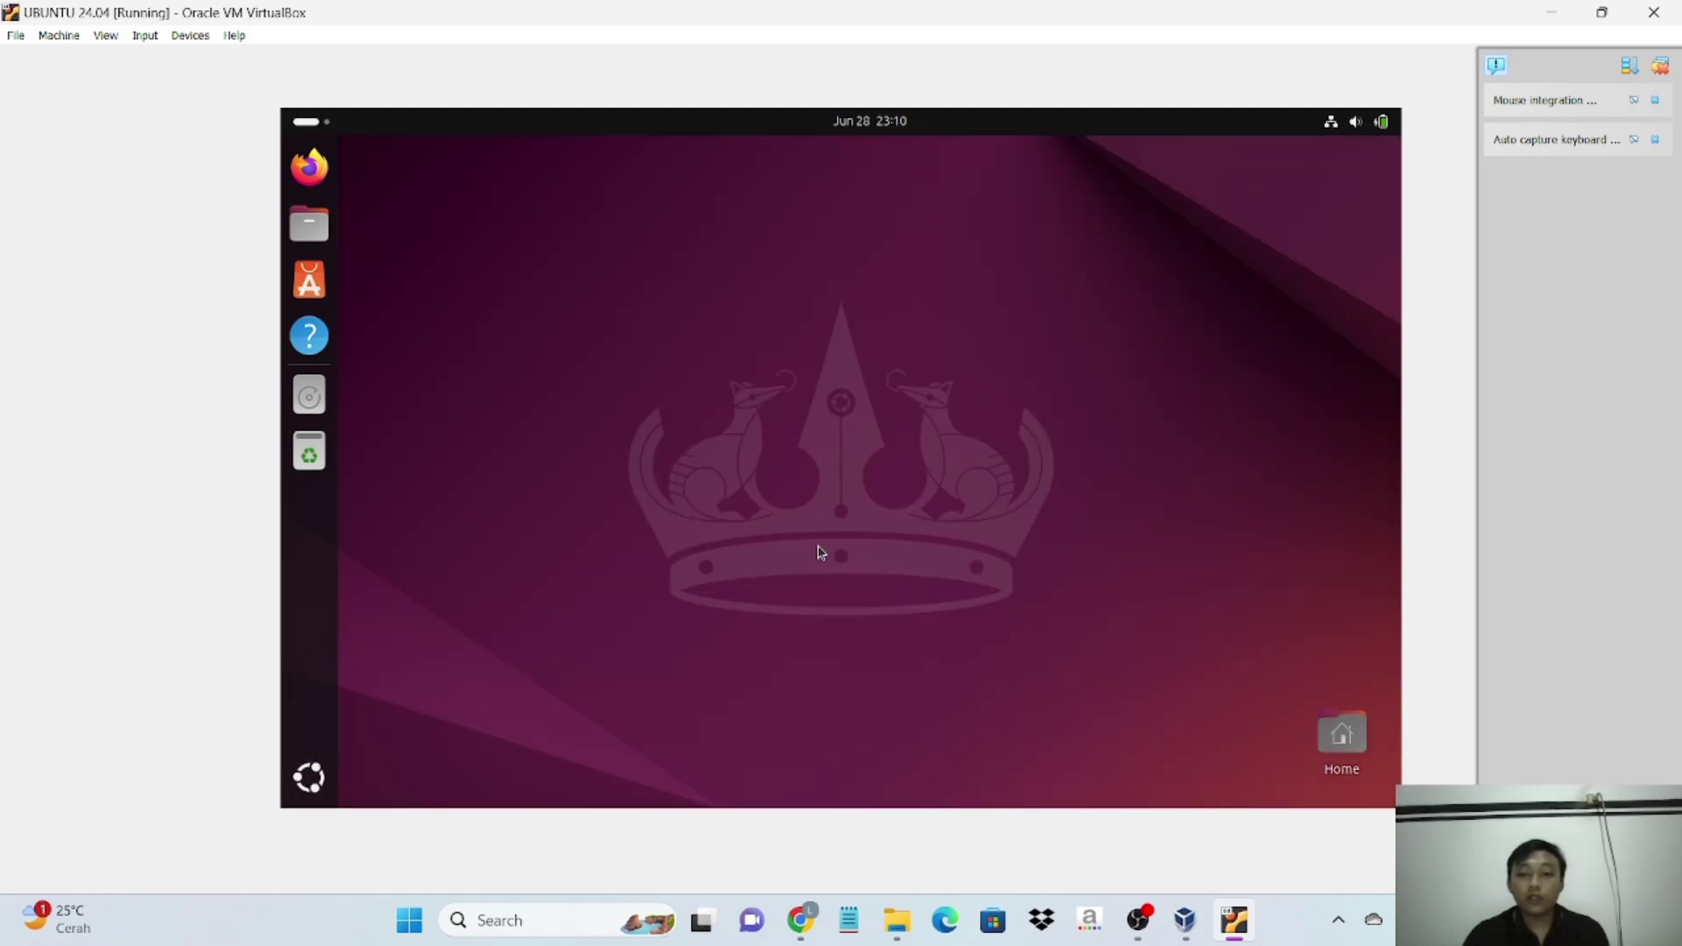